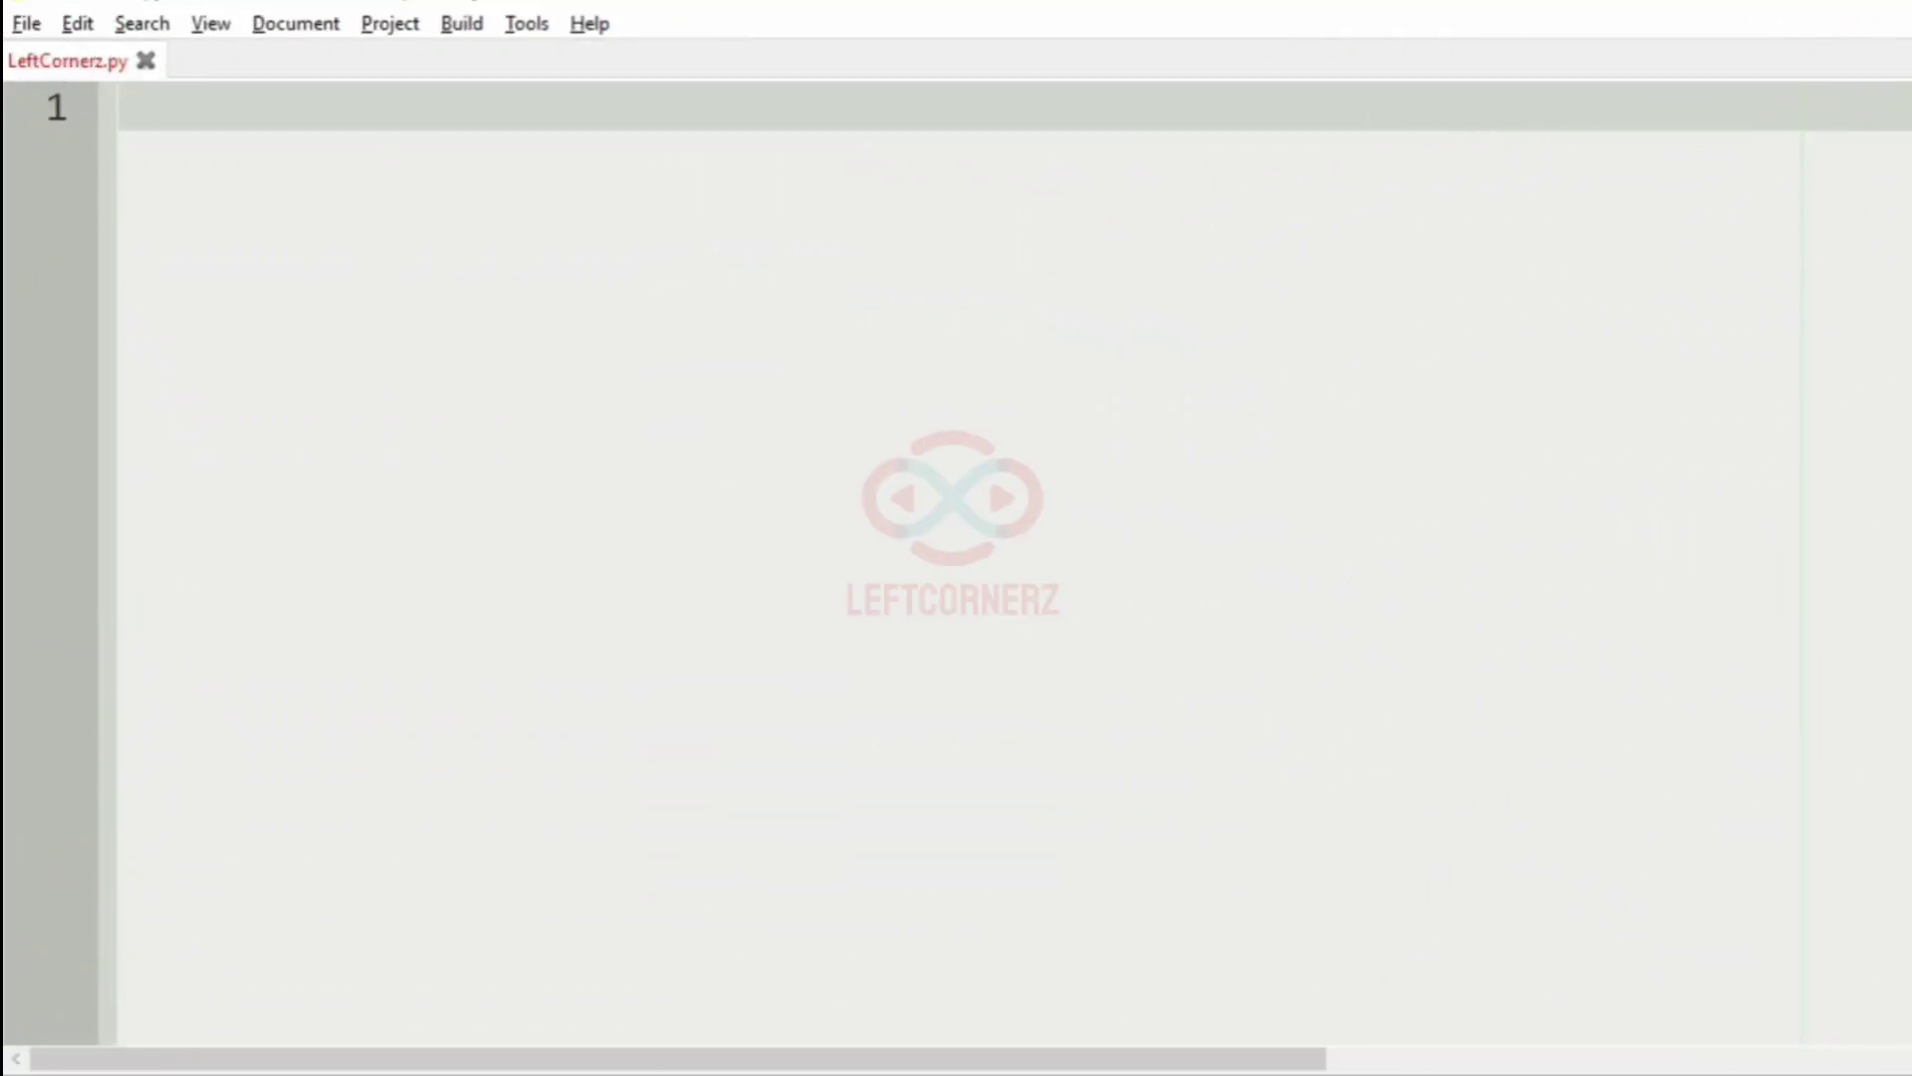
text(RxC i)
text(n)
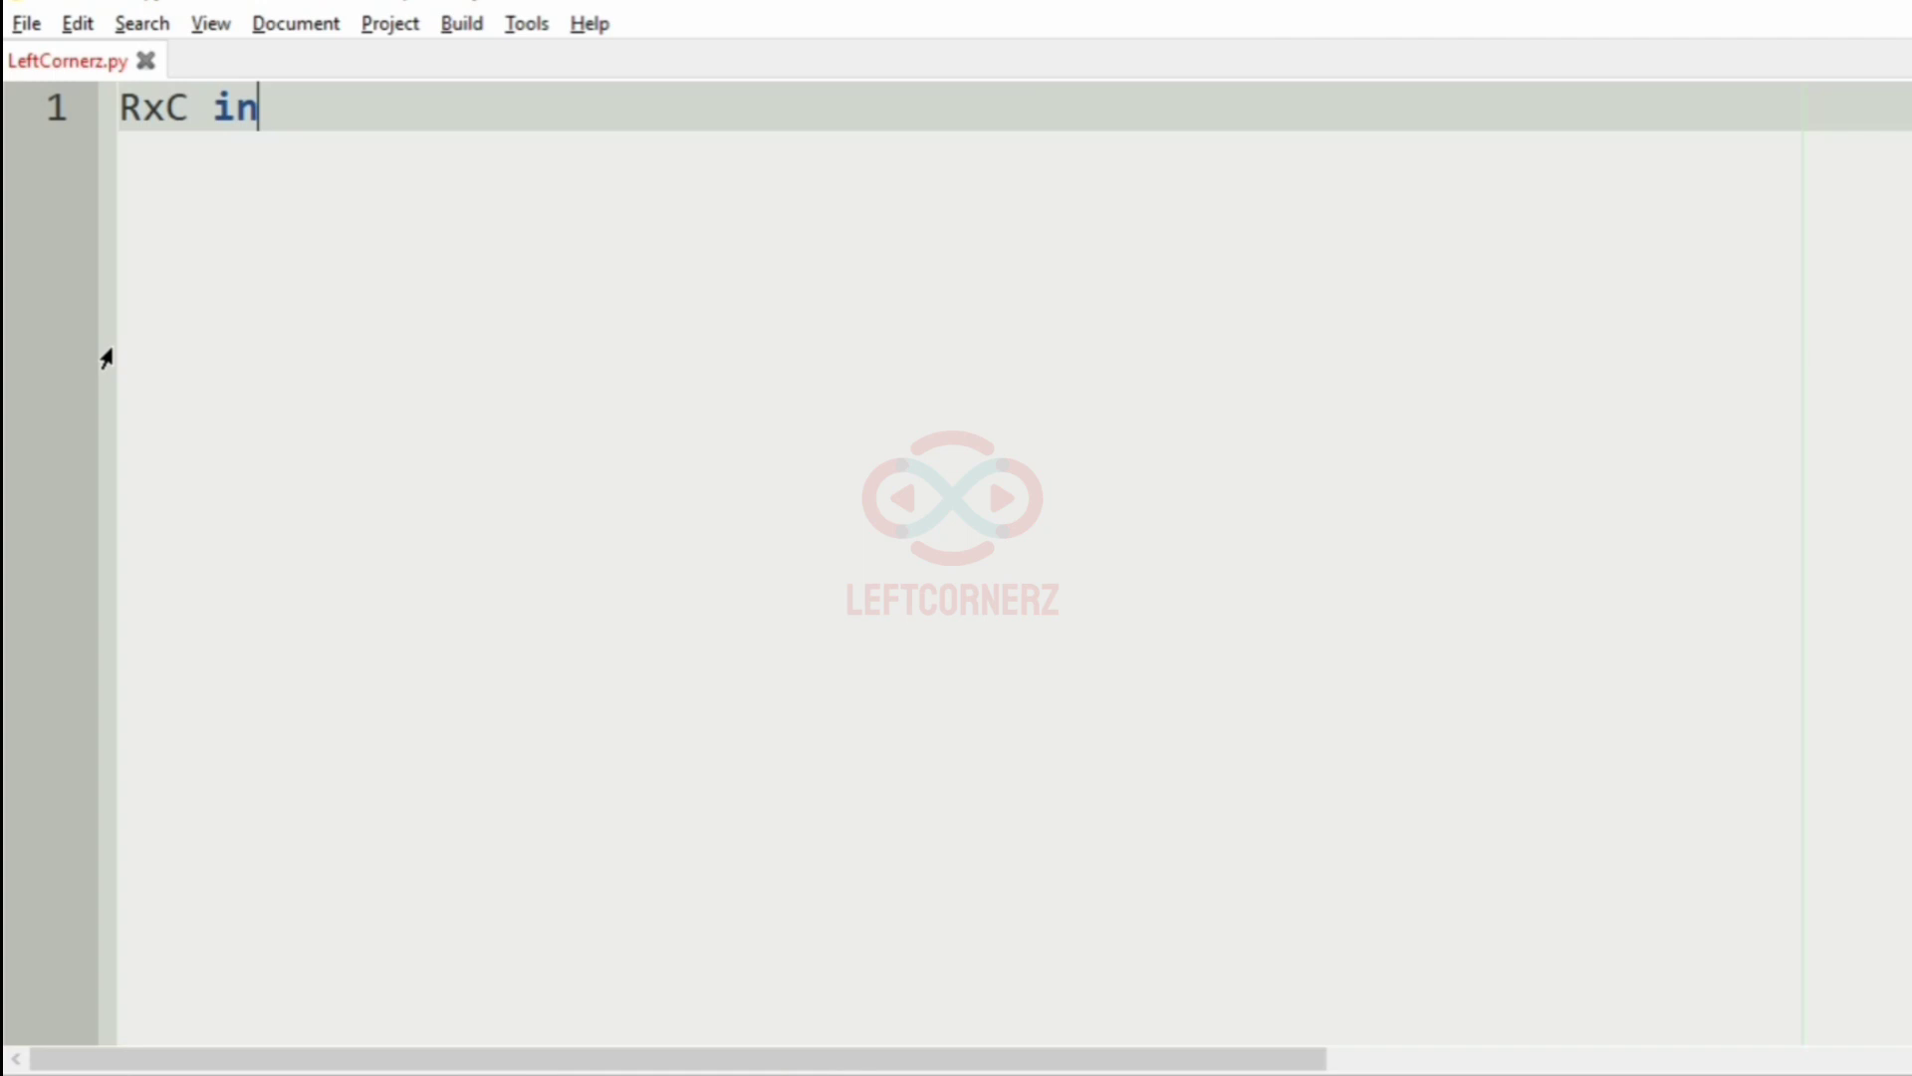
Type 'RxC Integer matrix' and 'Print the Integers from top-left to bottom-right diagnols' on two lines
key(BackSpace)
key(BackSpace)
text(Integer )
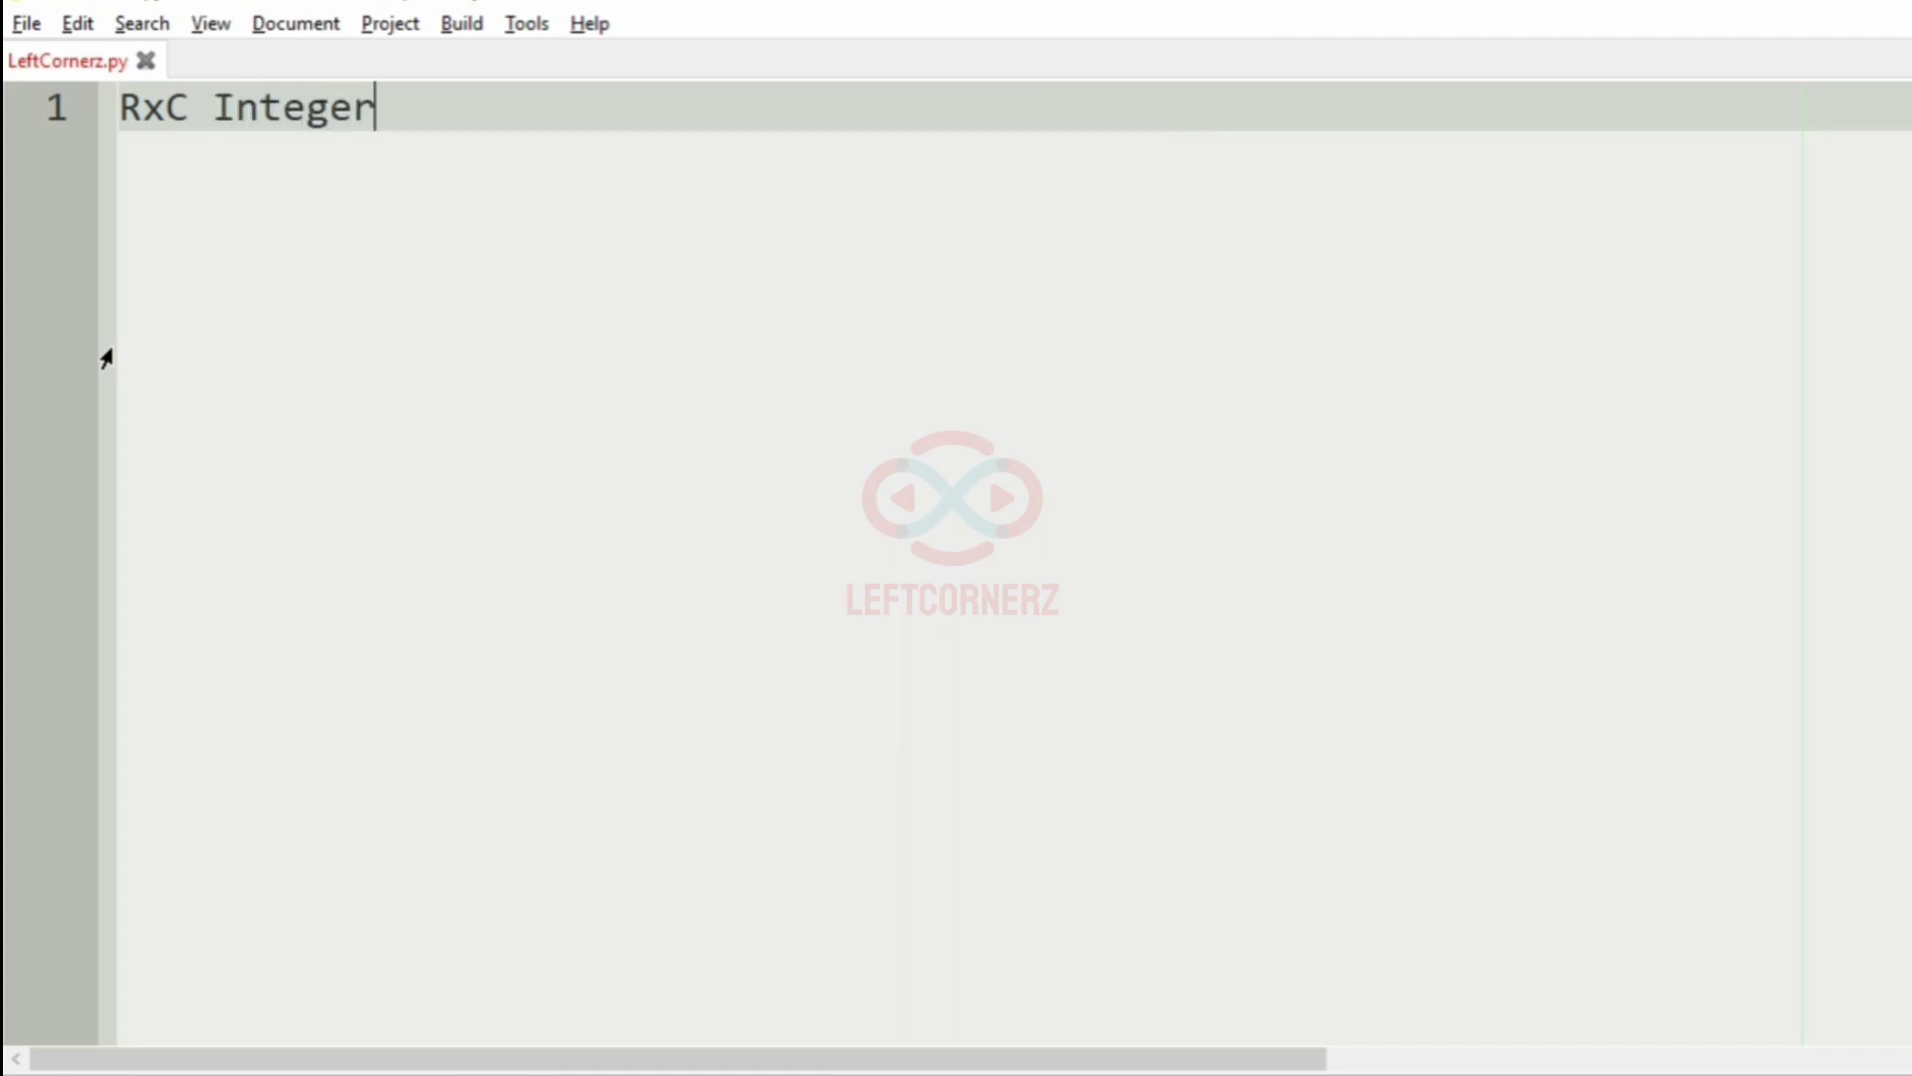
text(matrix)
key(Return)
key(Return)
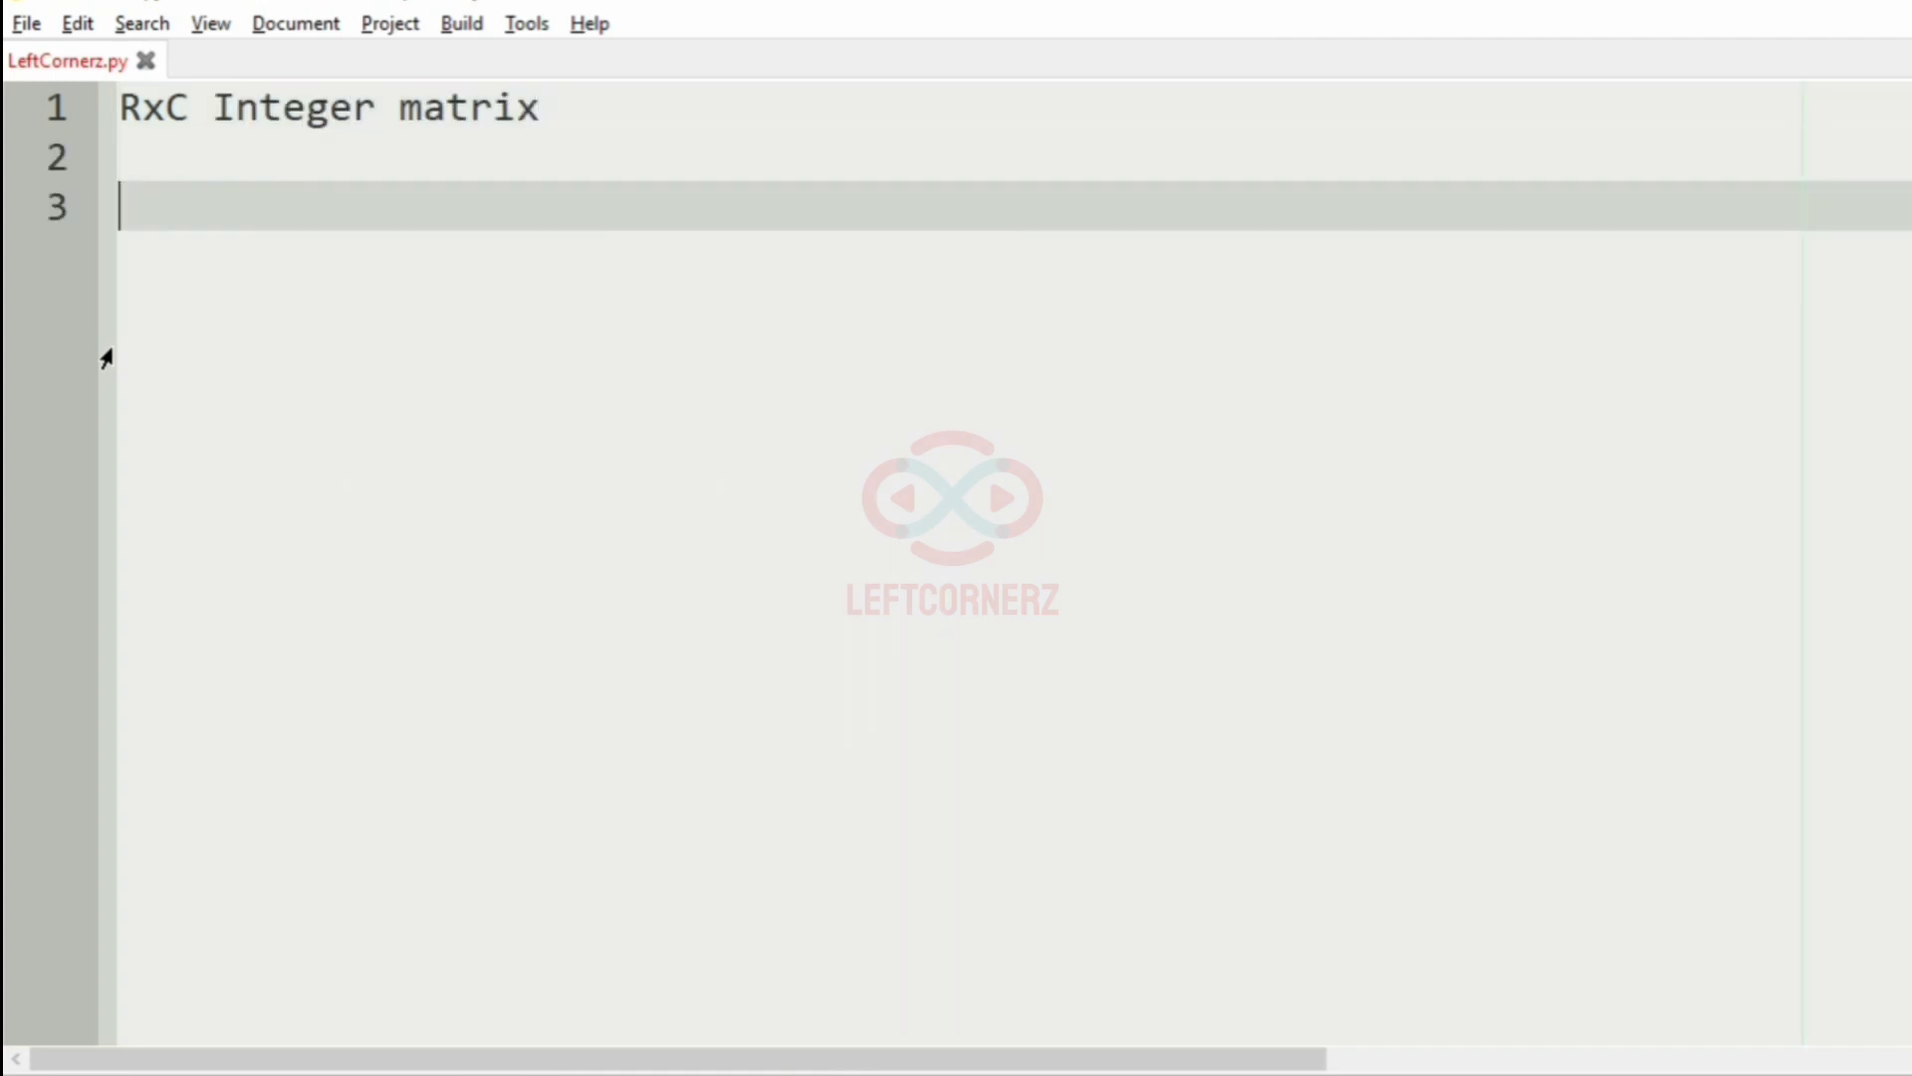
key(BackSpace)
text(Prin)
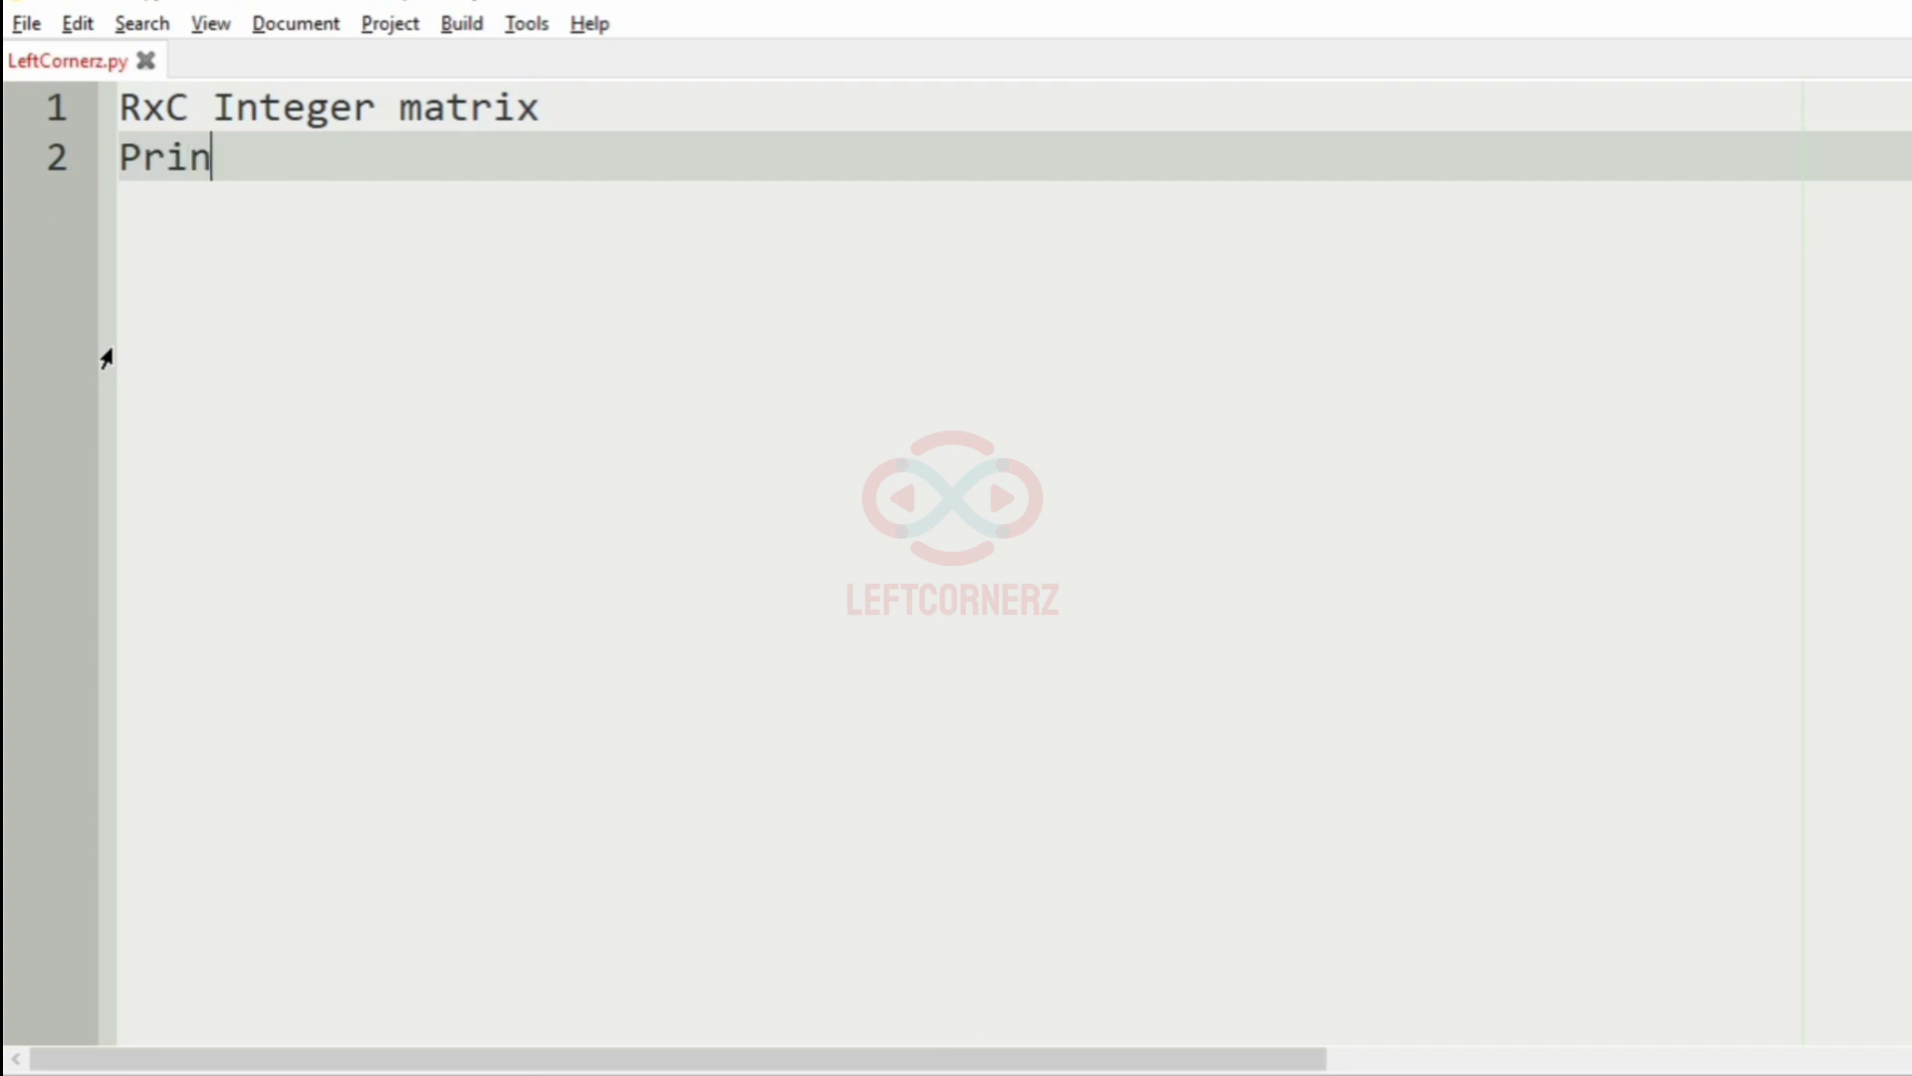
text(t the Integ)
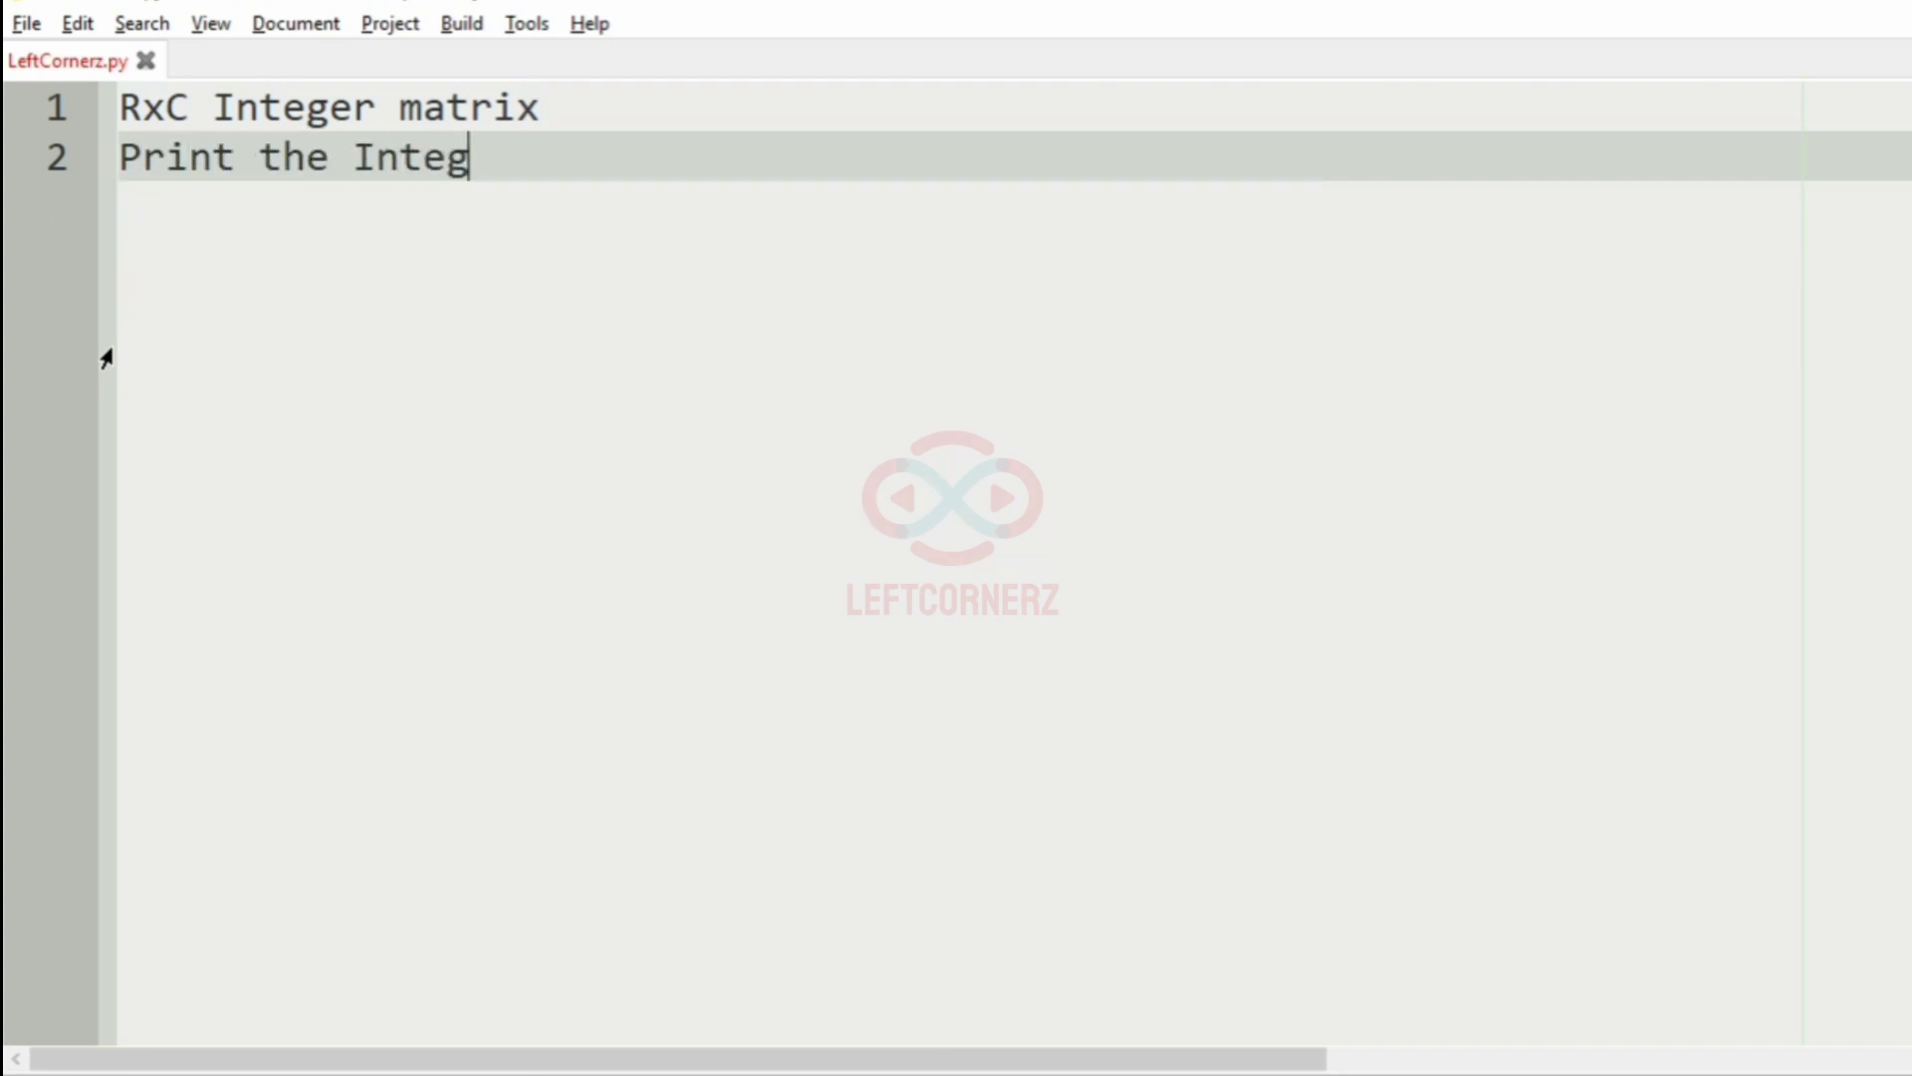
text(ersfro)
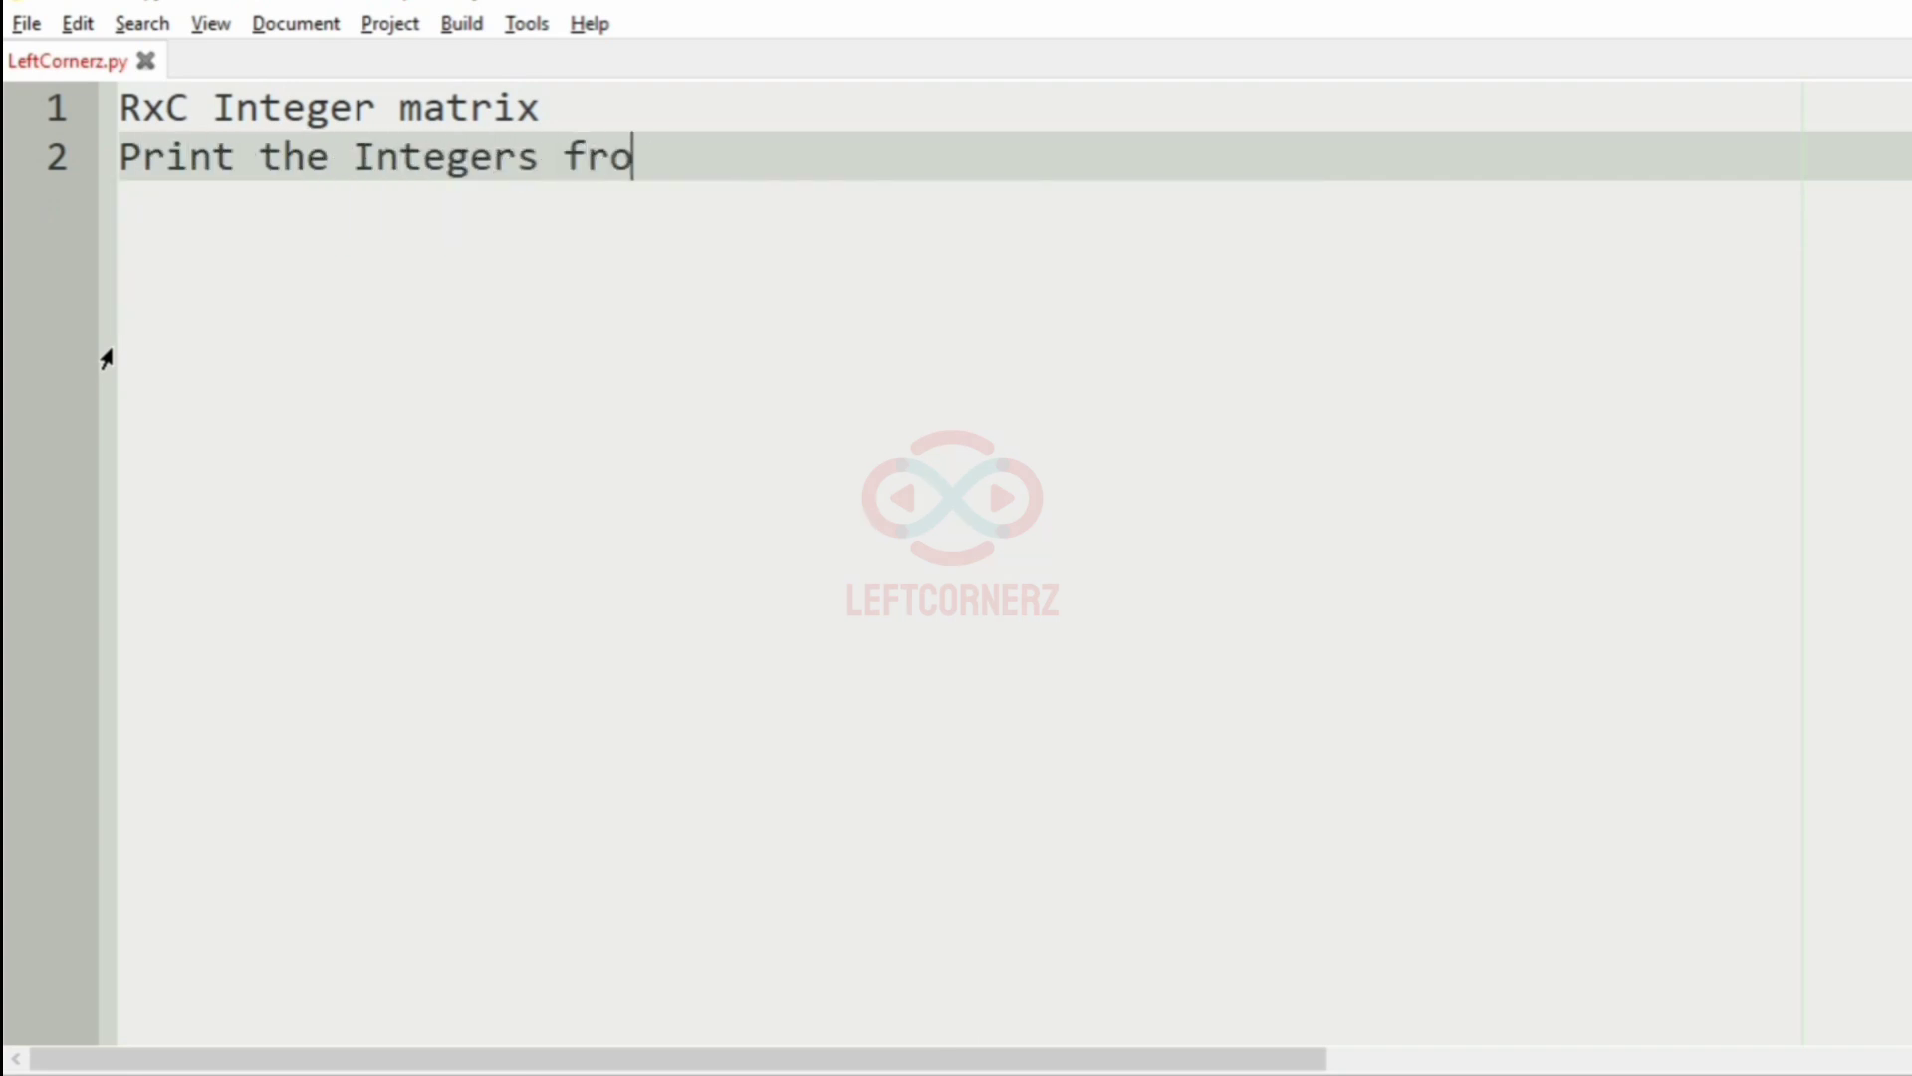
text(m t)
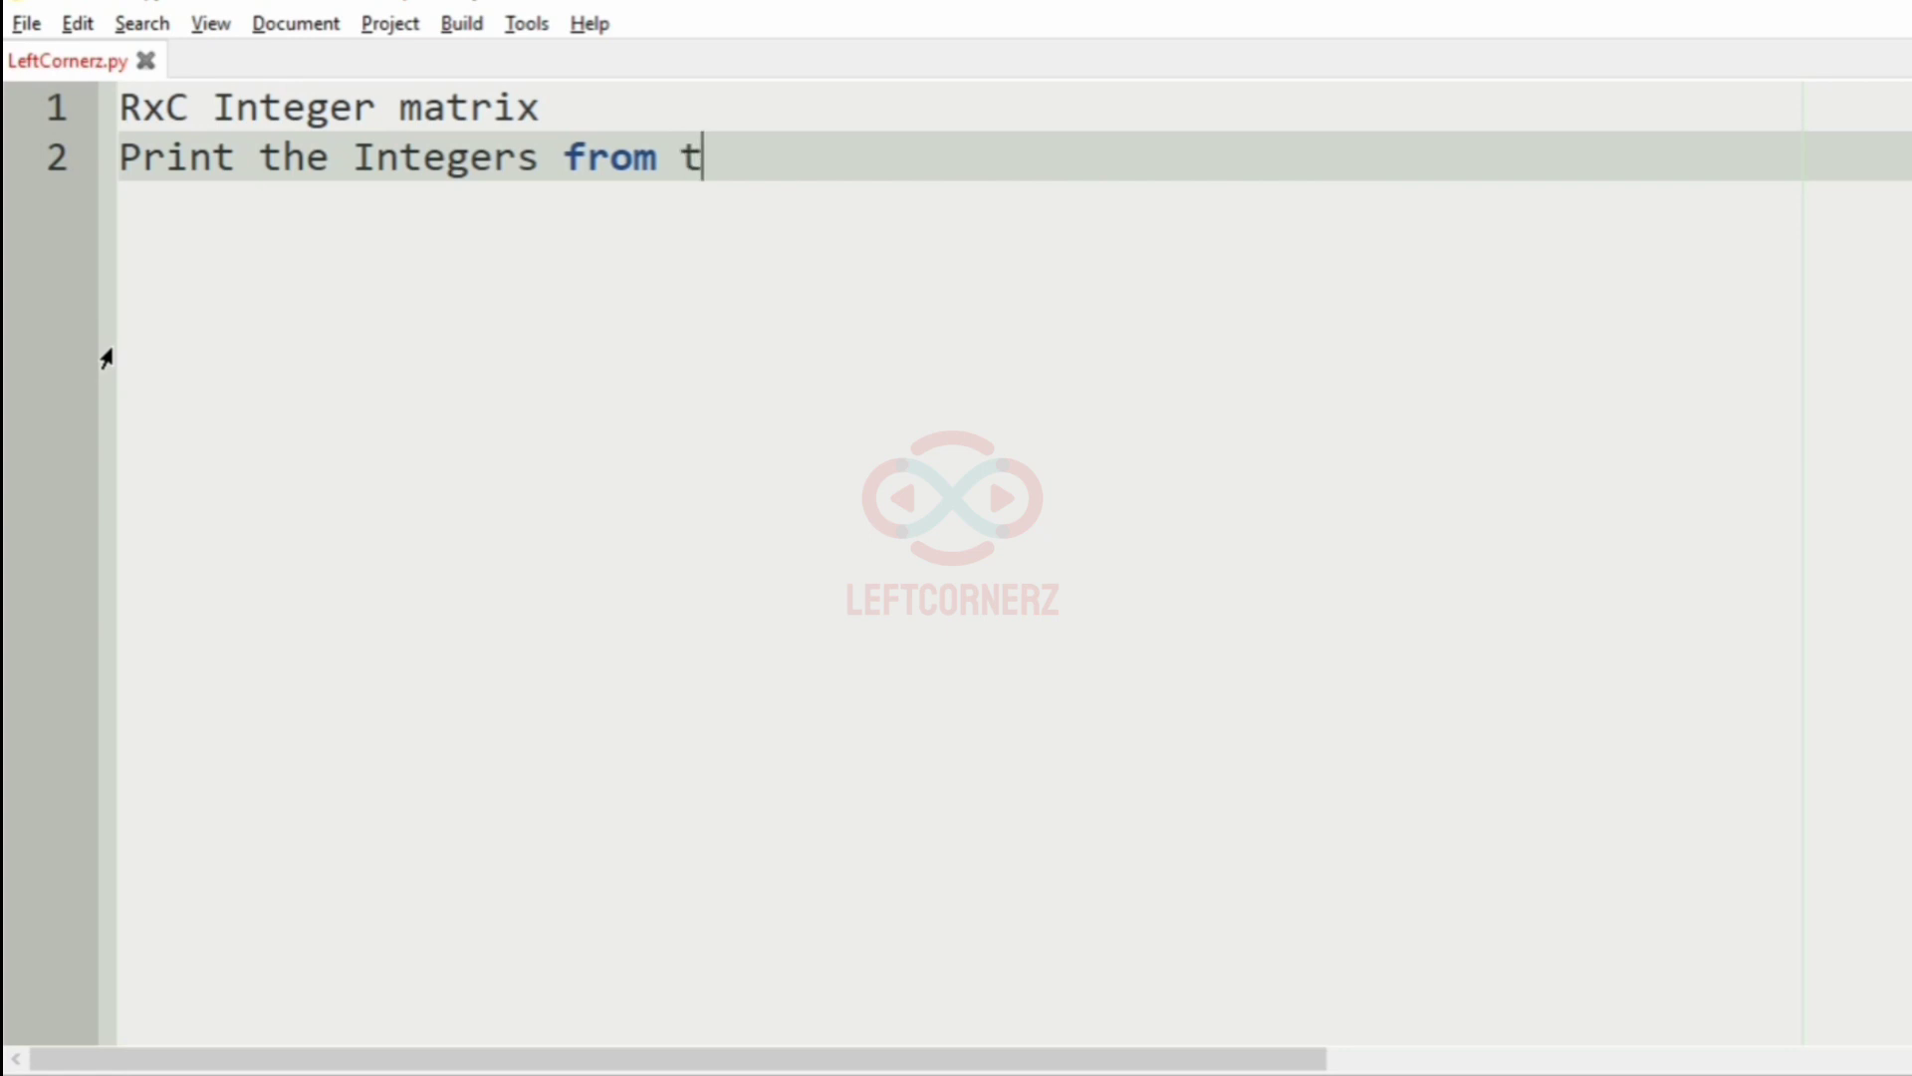
text(op-le)
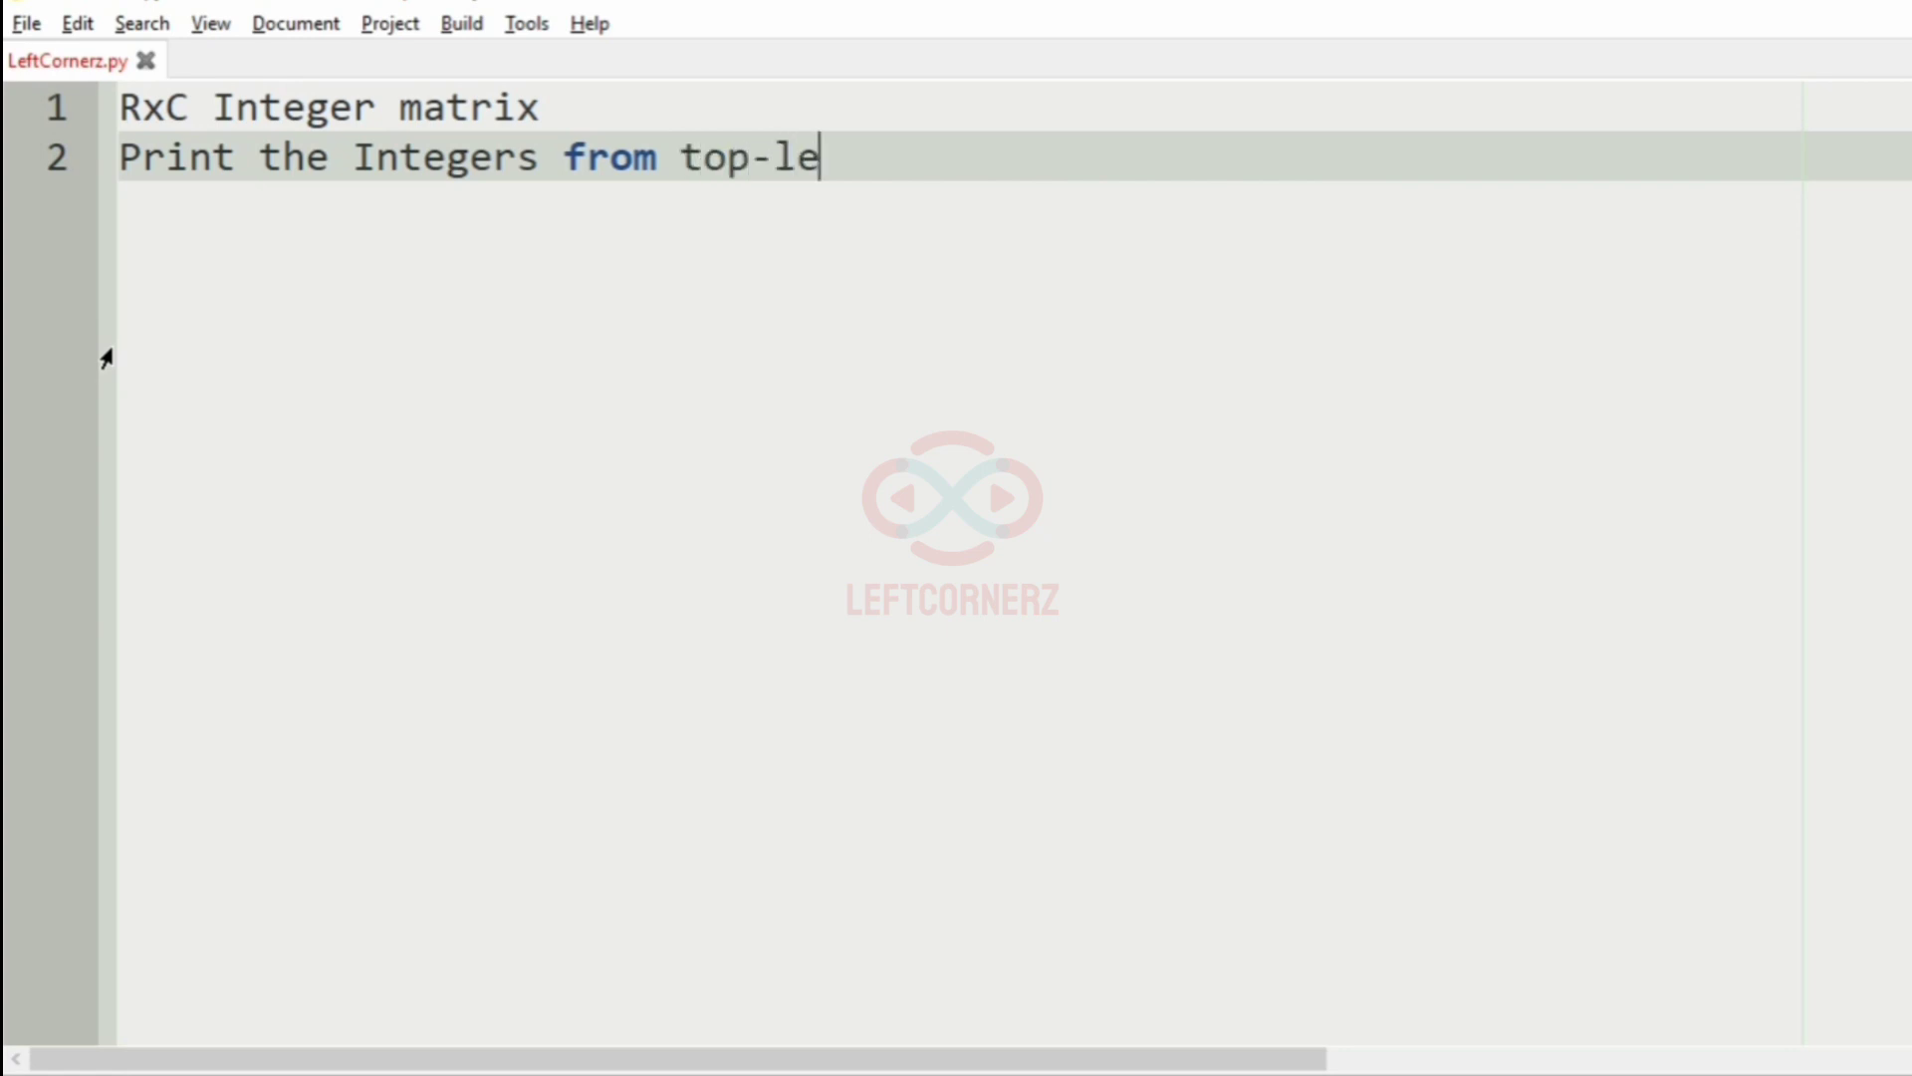
text(ft tob)
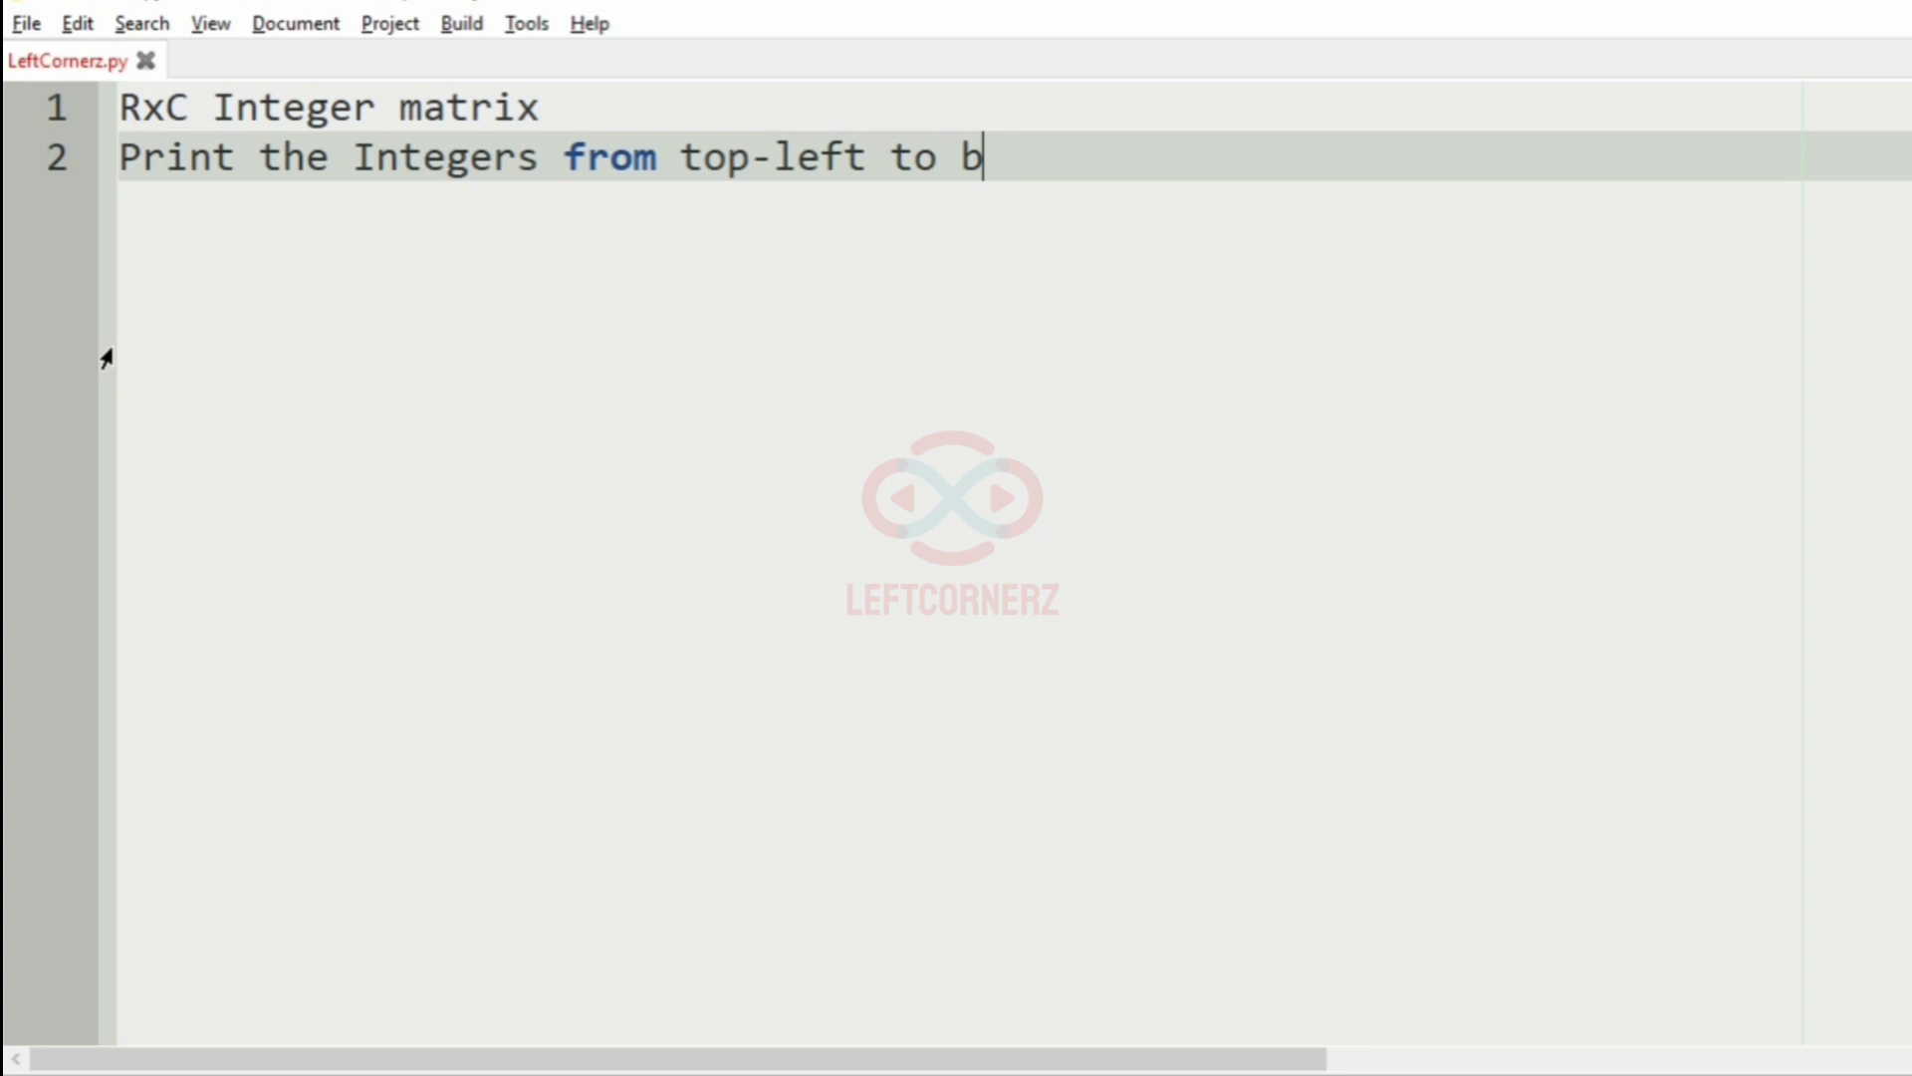
text(ottom )
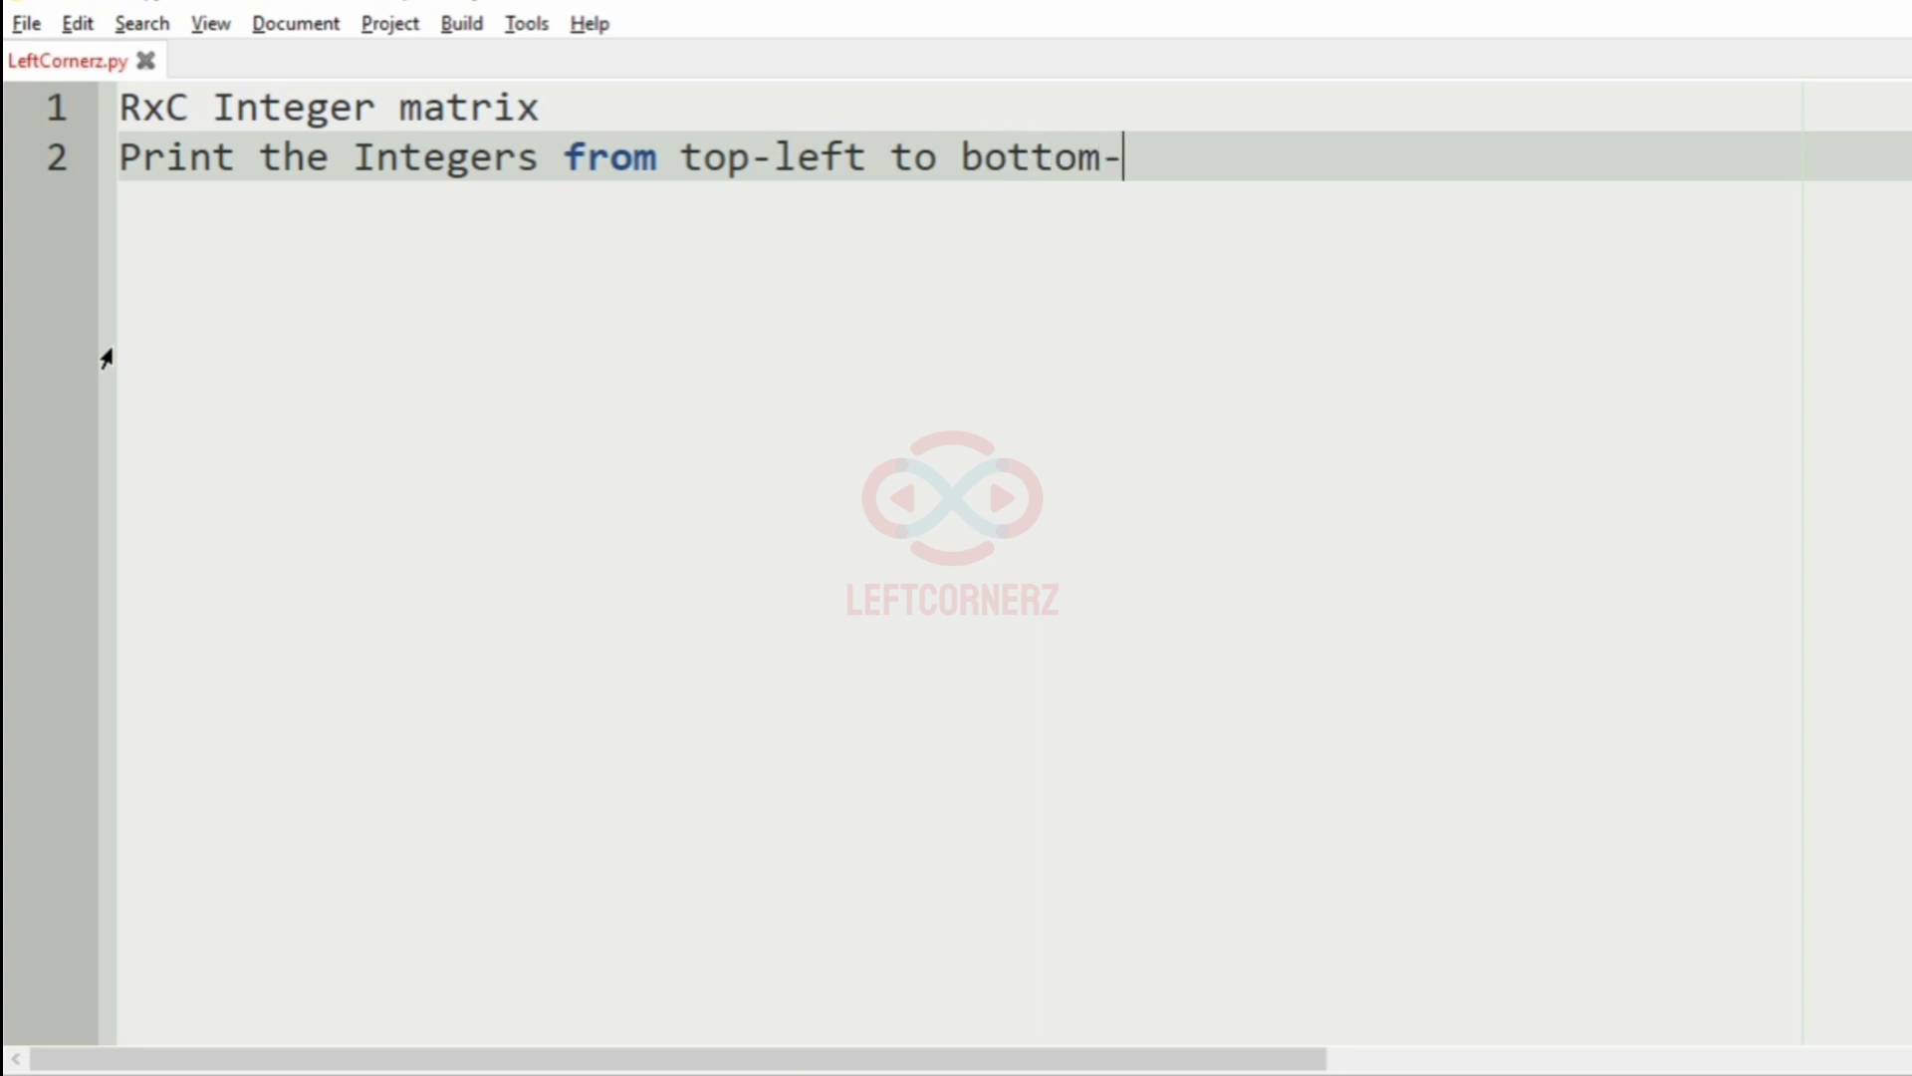
text(ight )
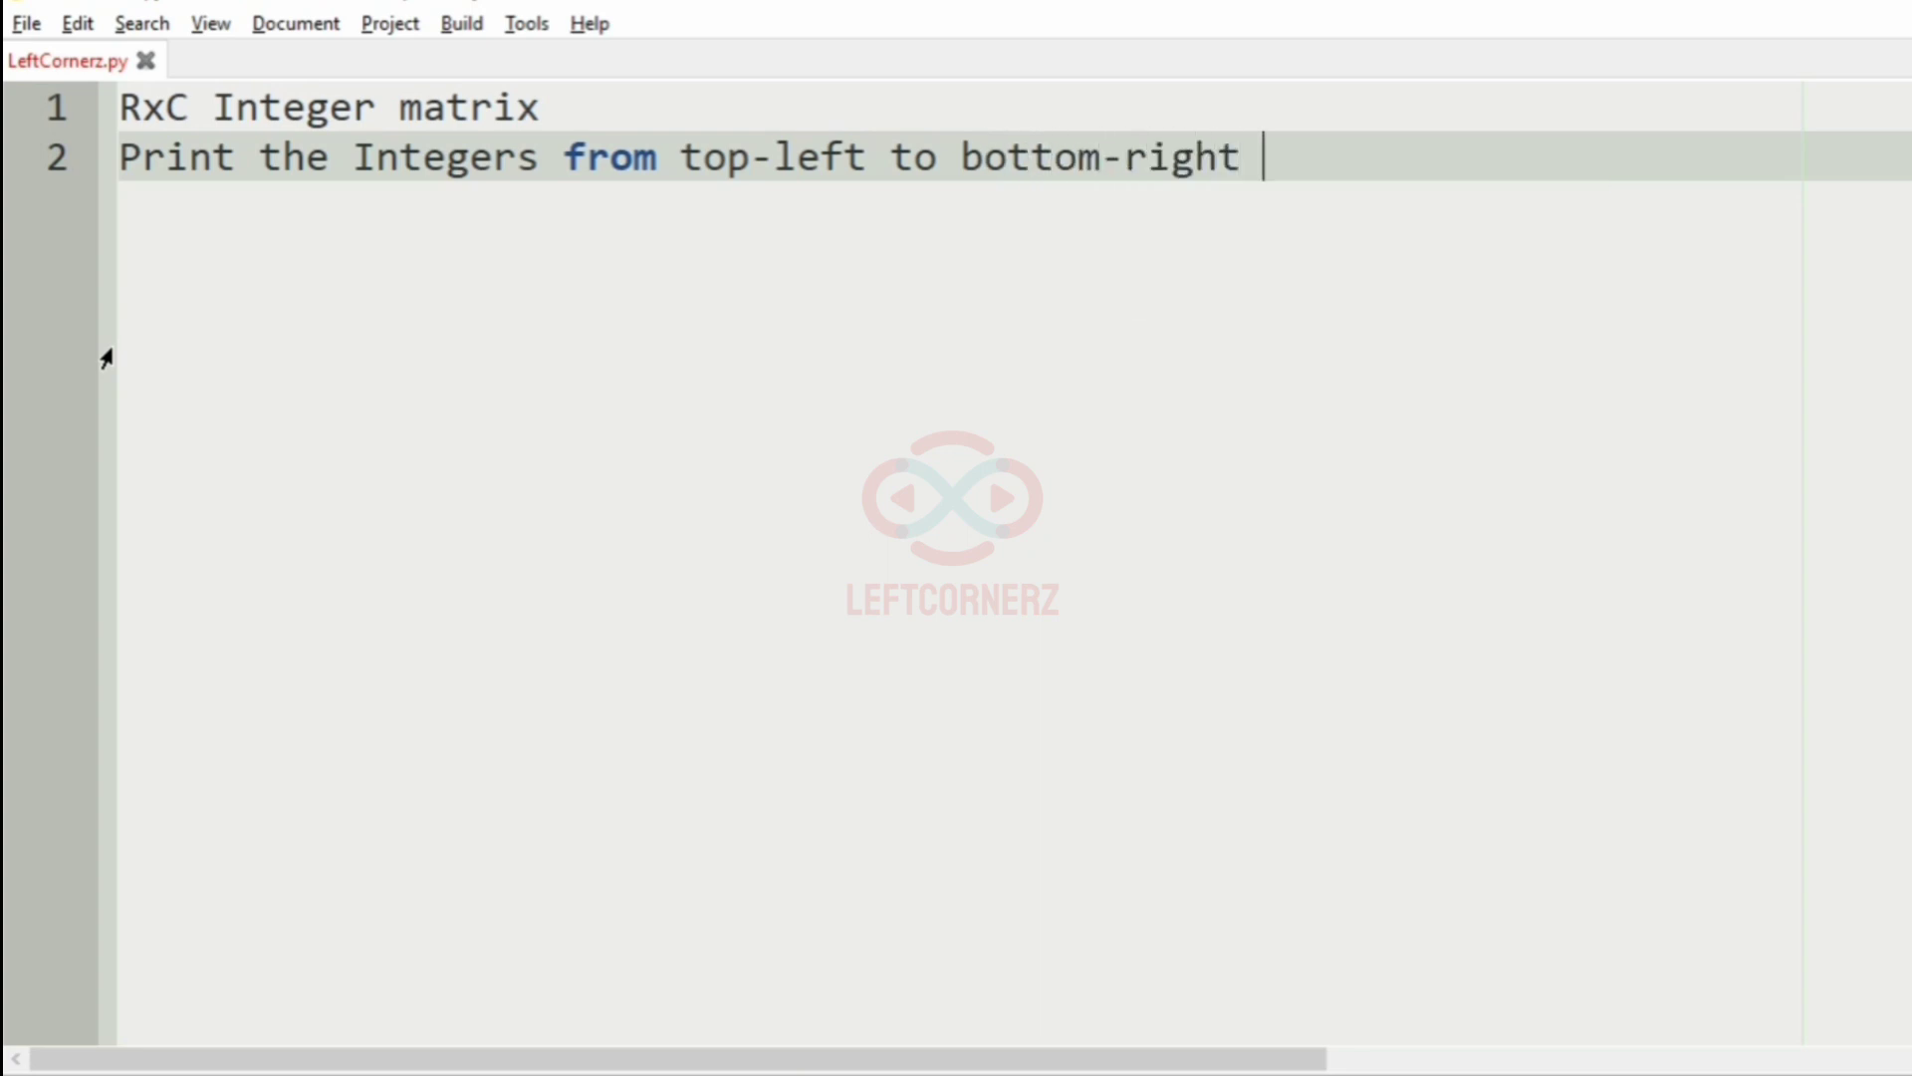
text(diagno)
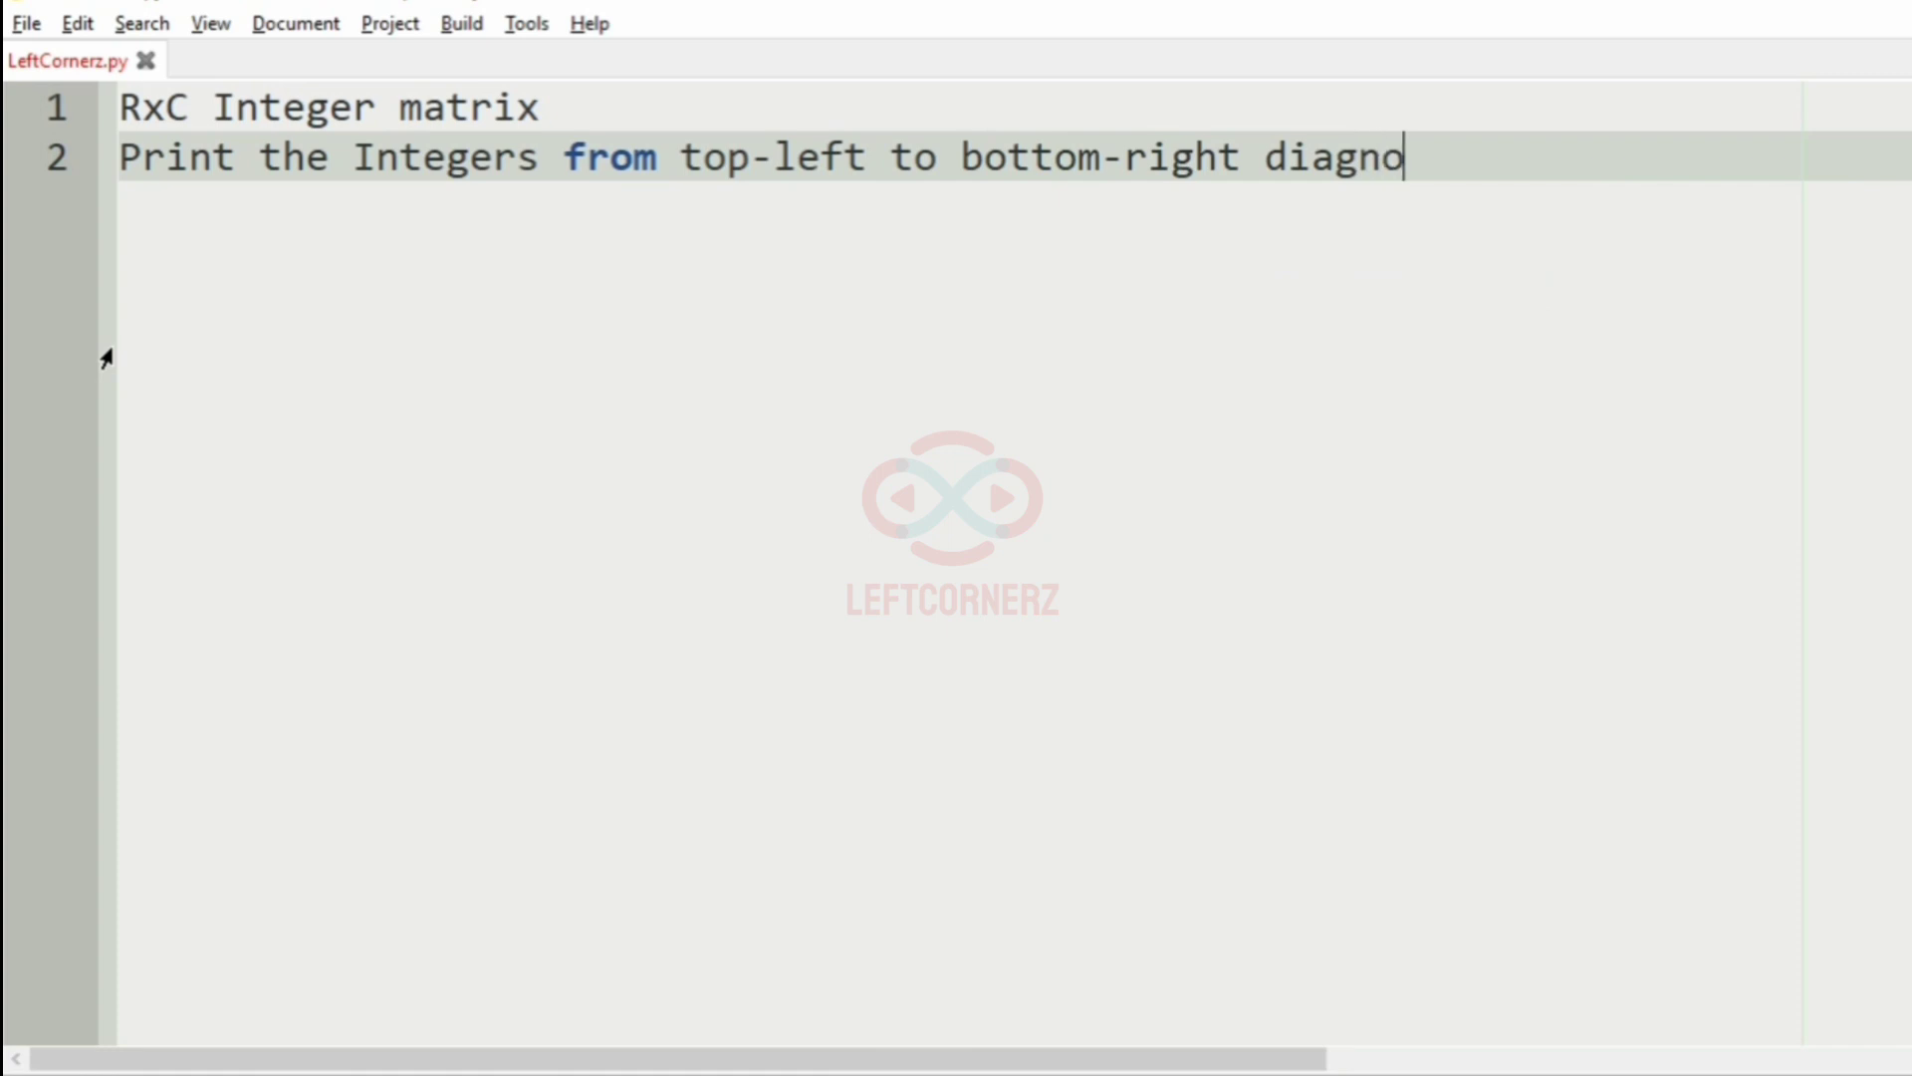
text(al)
key(BackSpace)
text(ls)
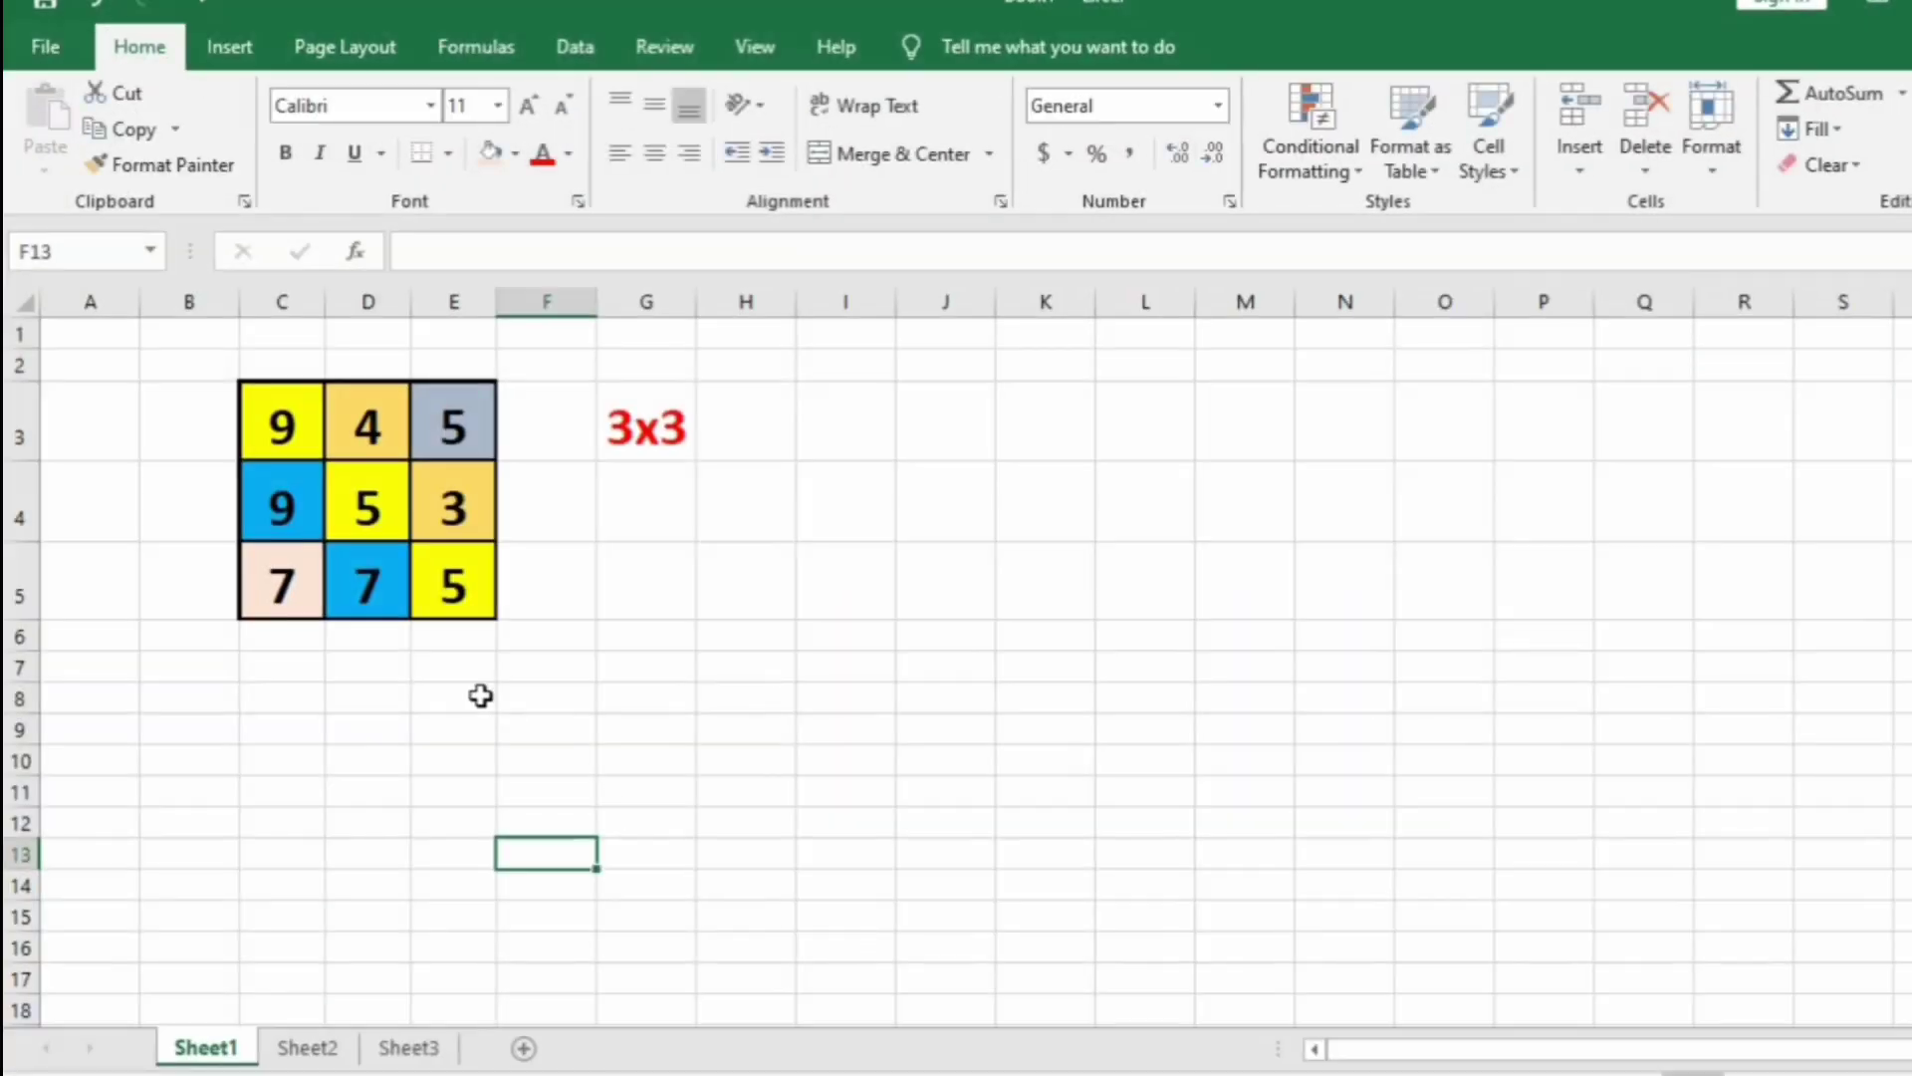
click(373, 509)
drag(281, 431, 455, 556)
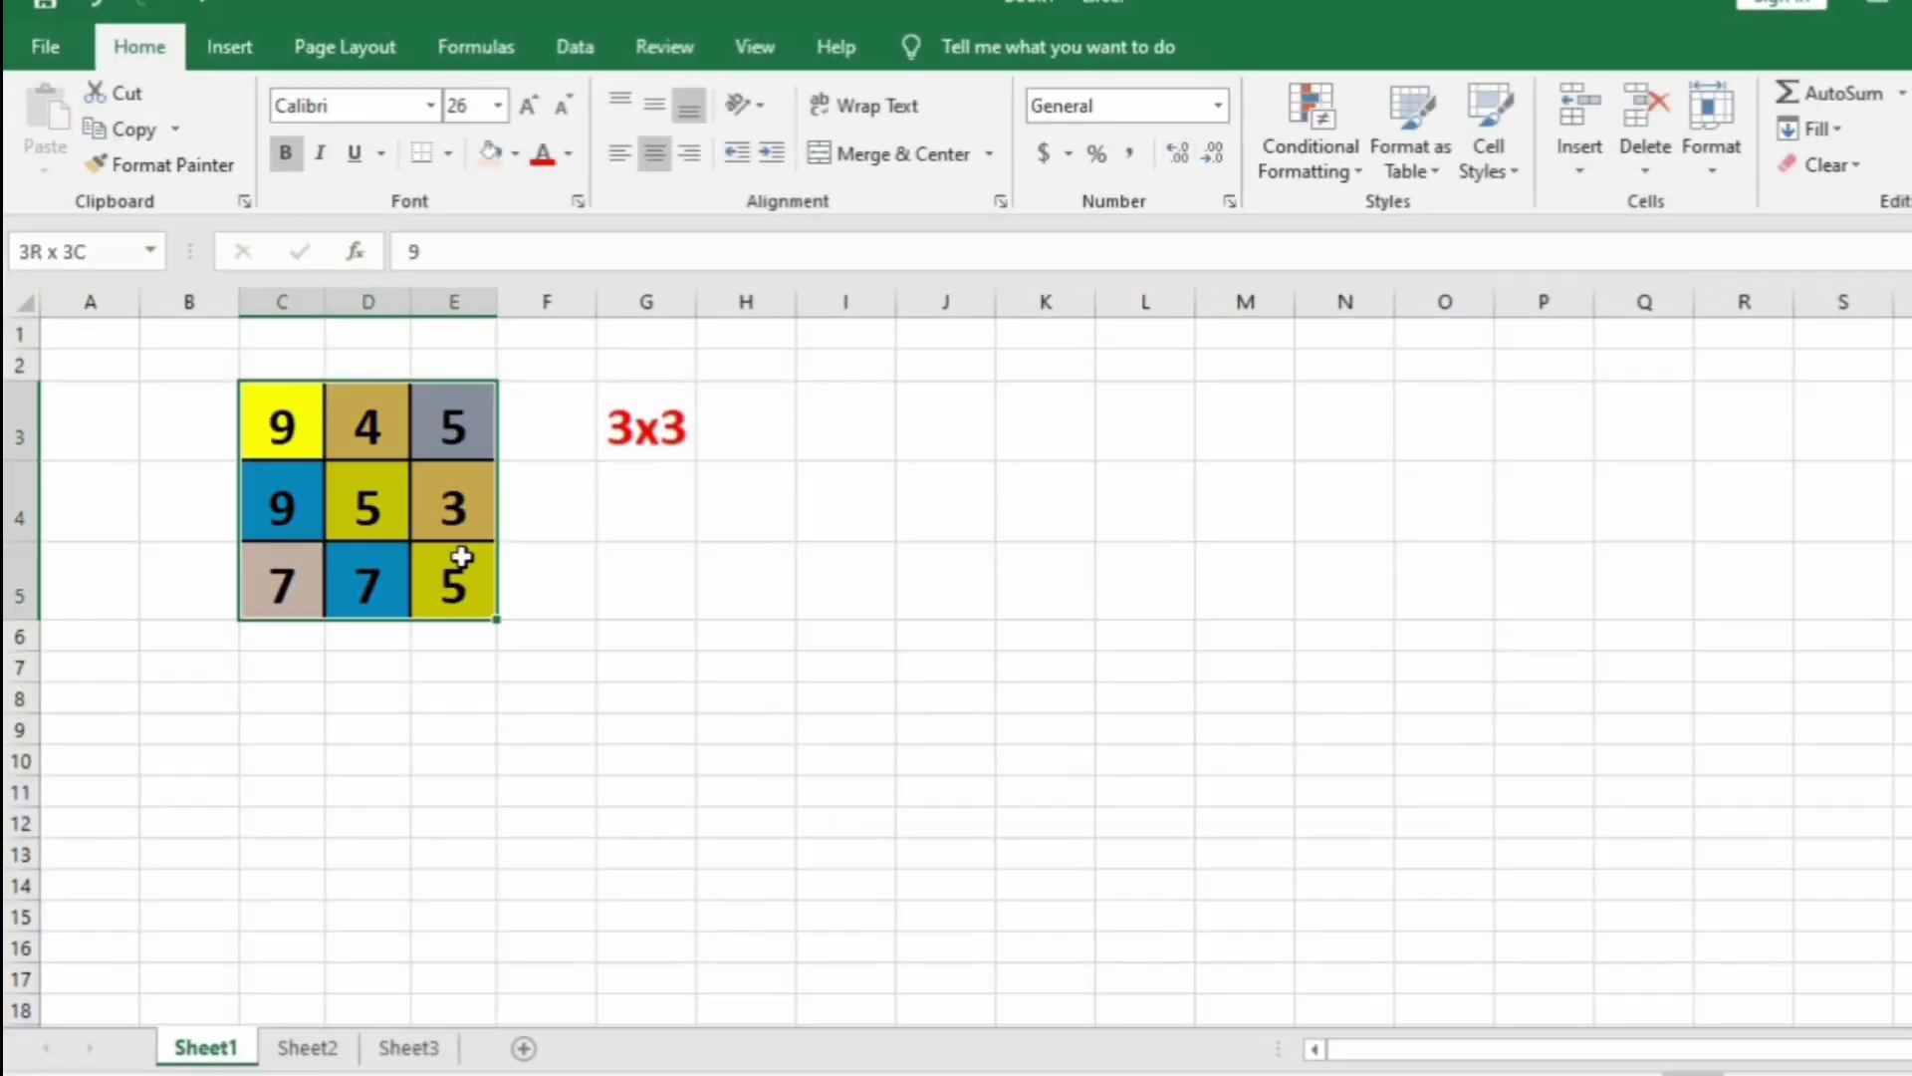
click(682, 613)
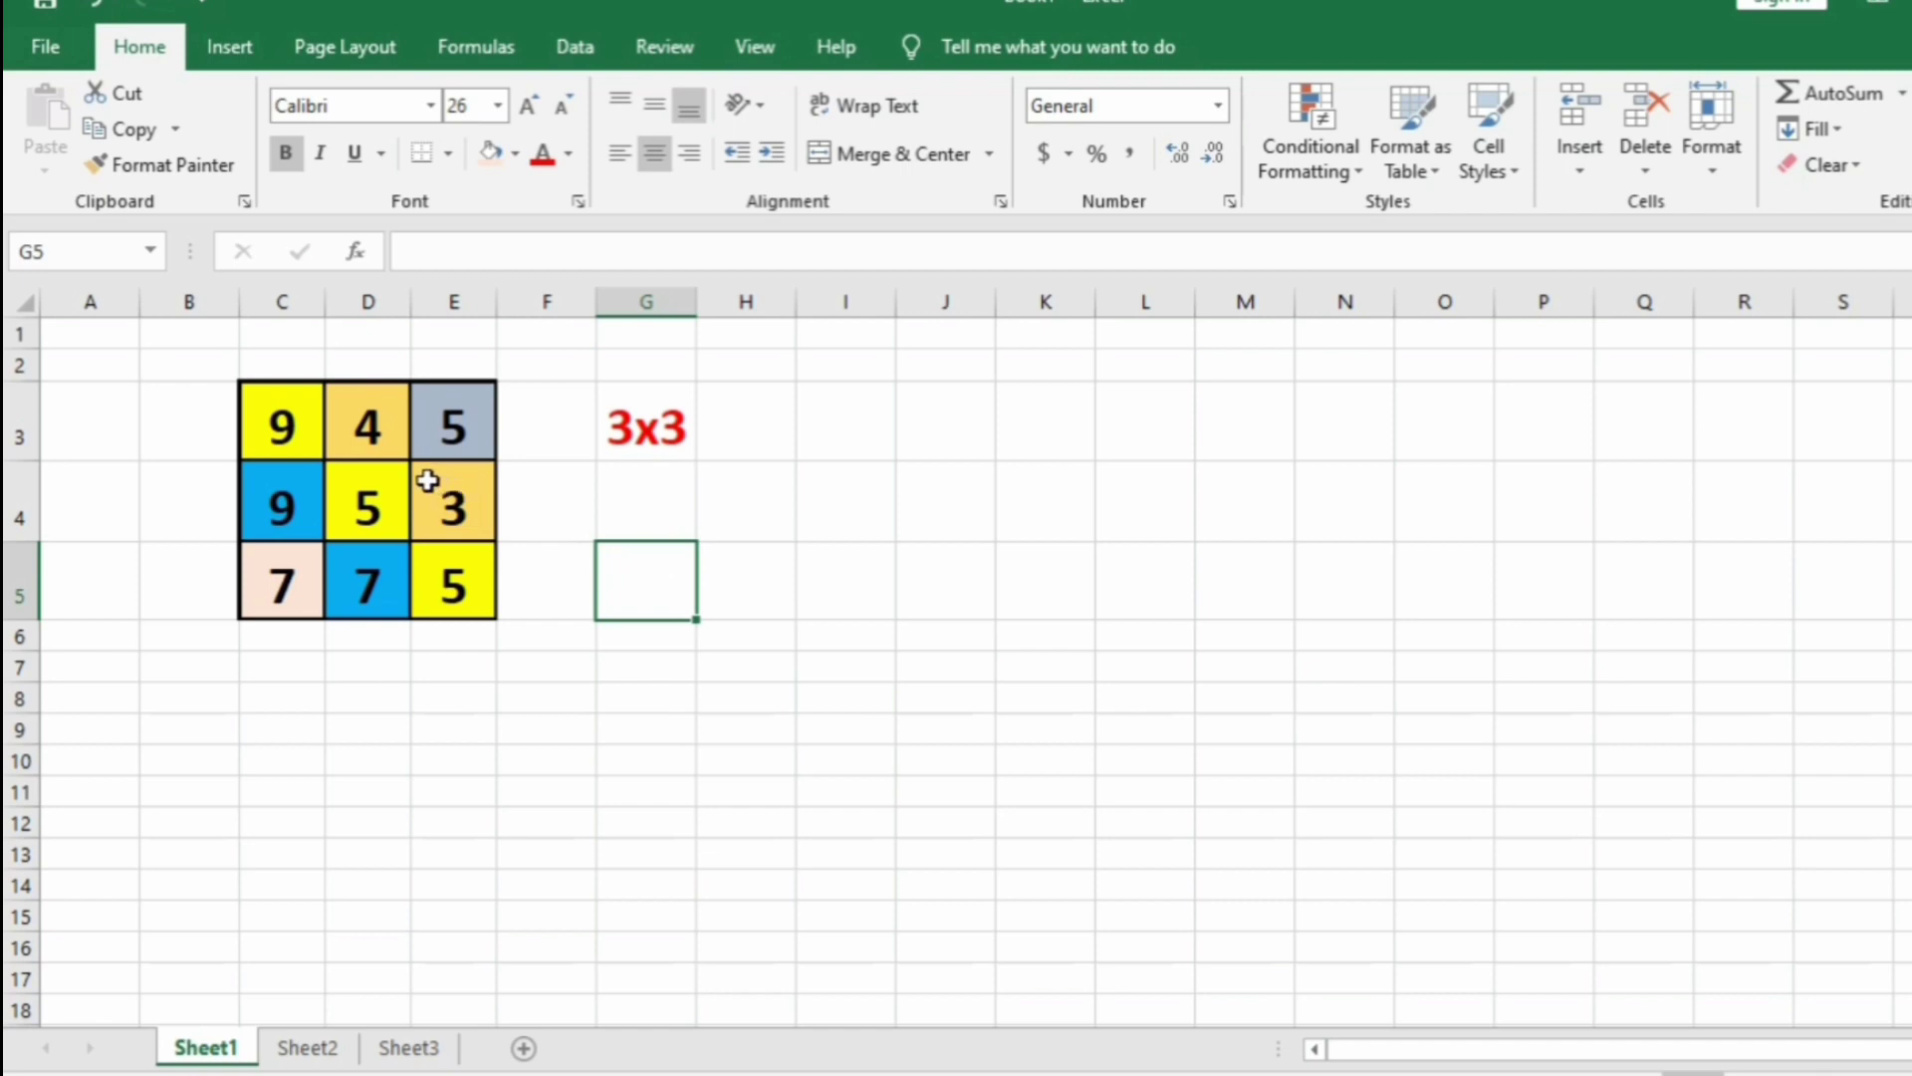
click(442, 428)
click(627, 501)
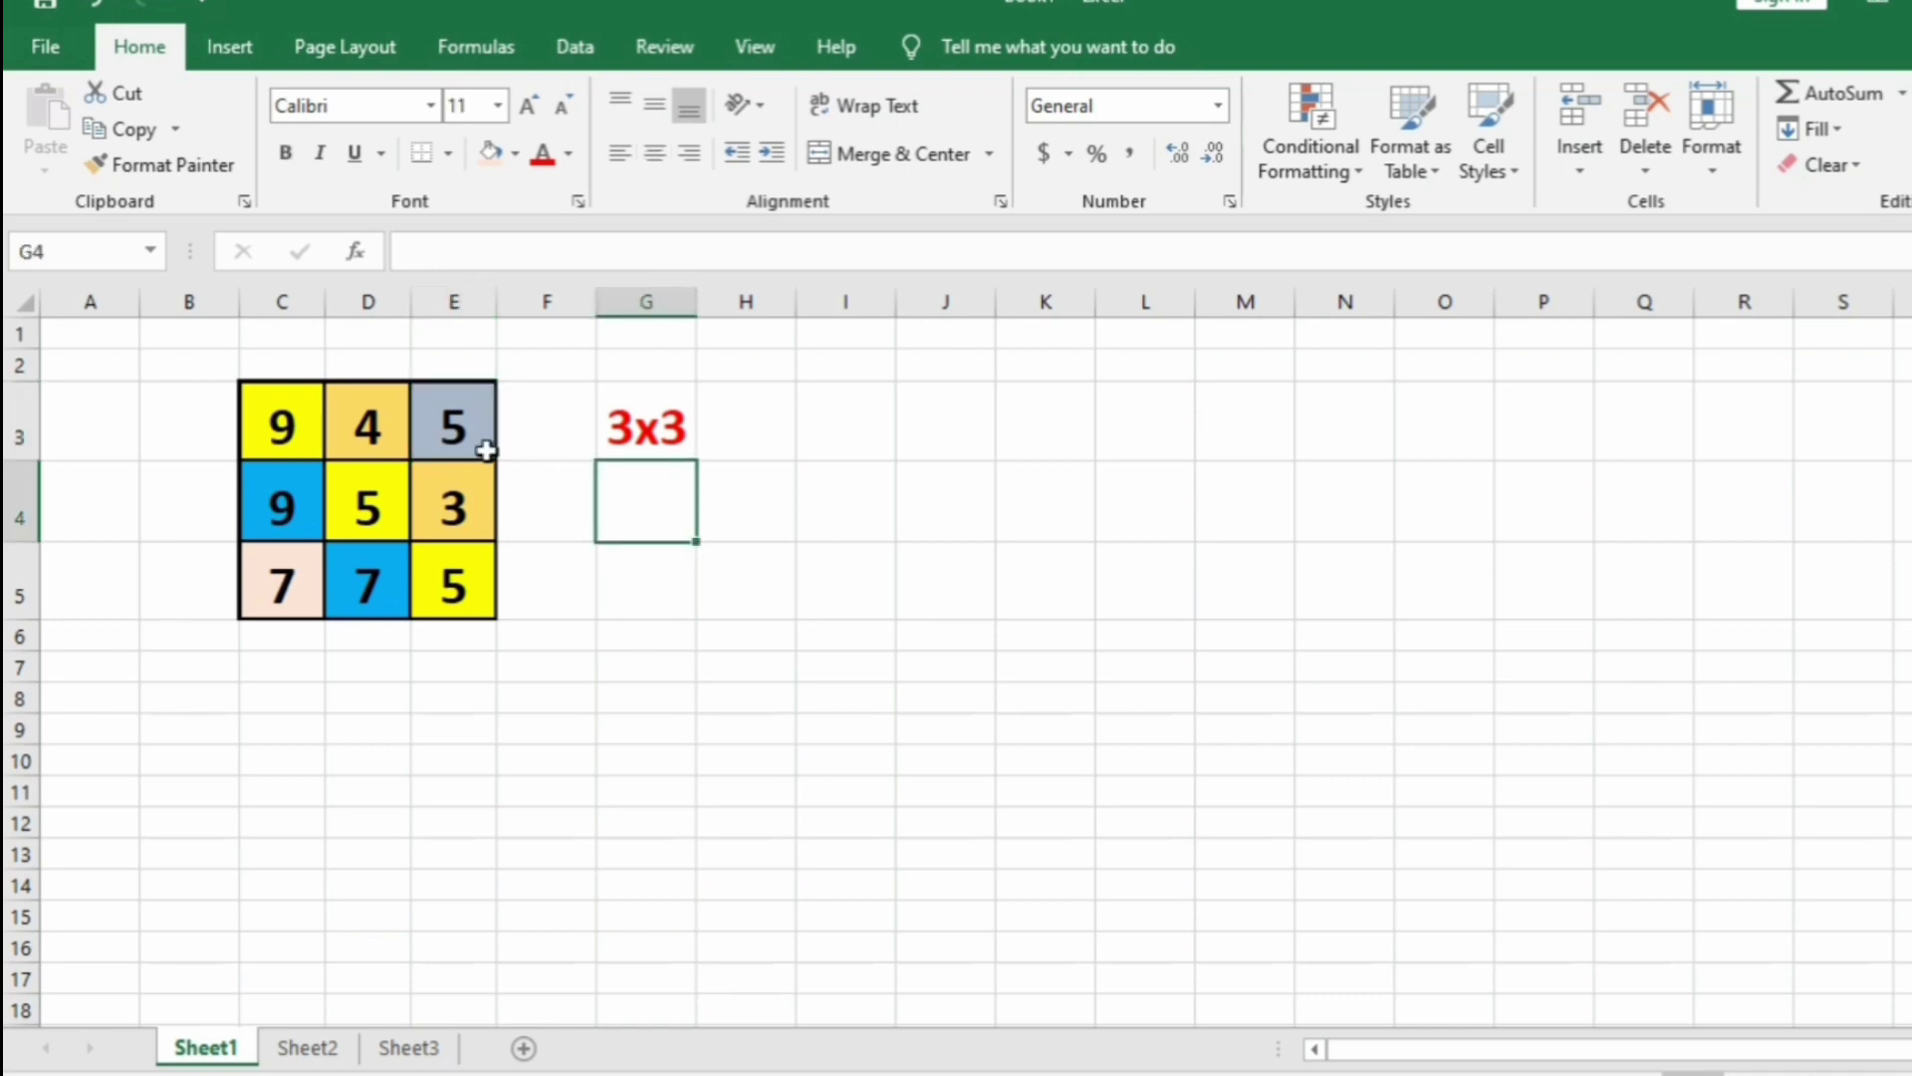
click(456, 429)
click(367, 434)
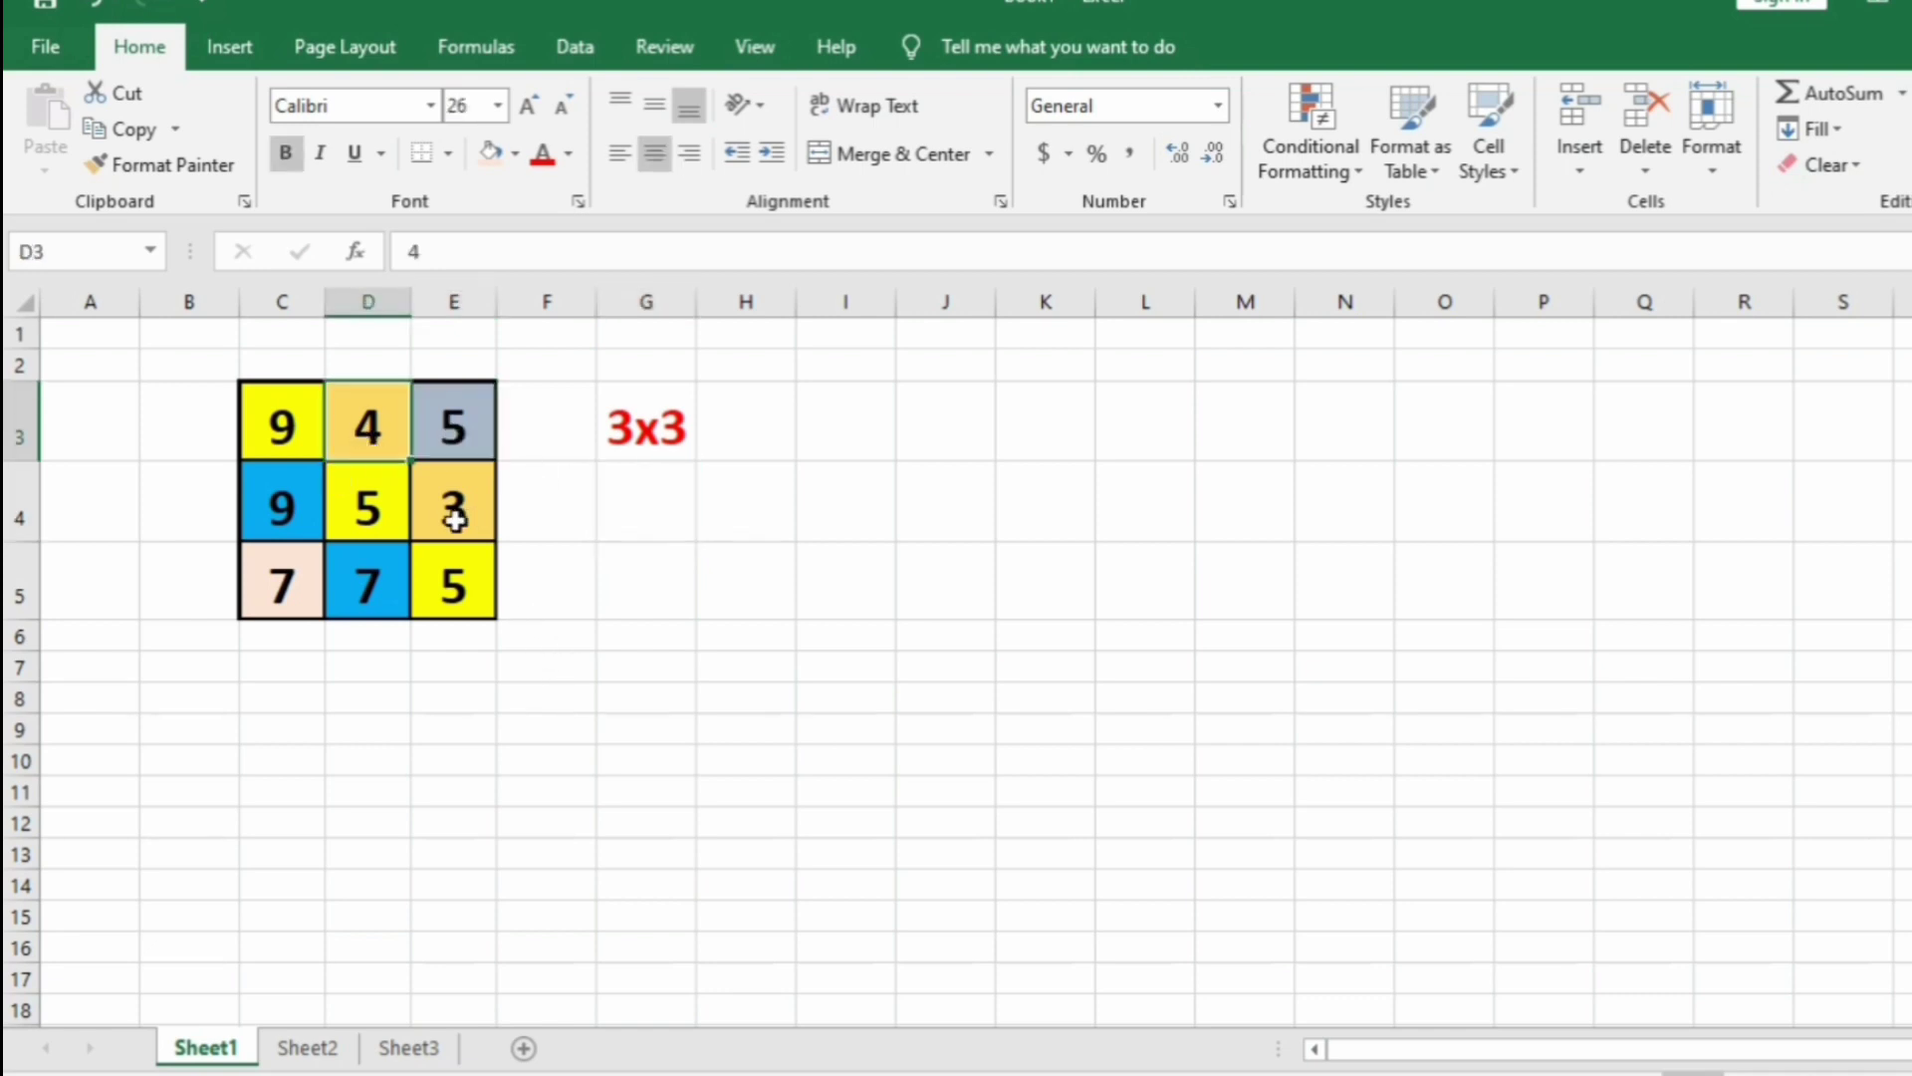
click(455, 508)
click(282, 445)
click(355, 500)
click(440, 576)
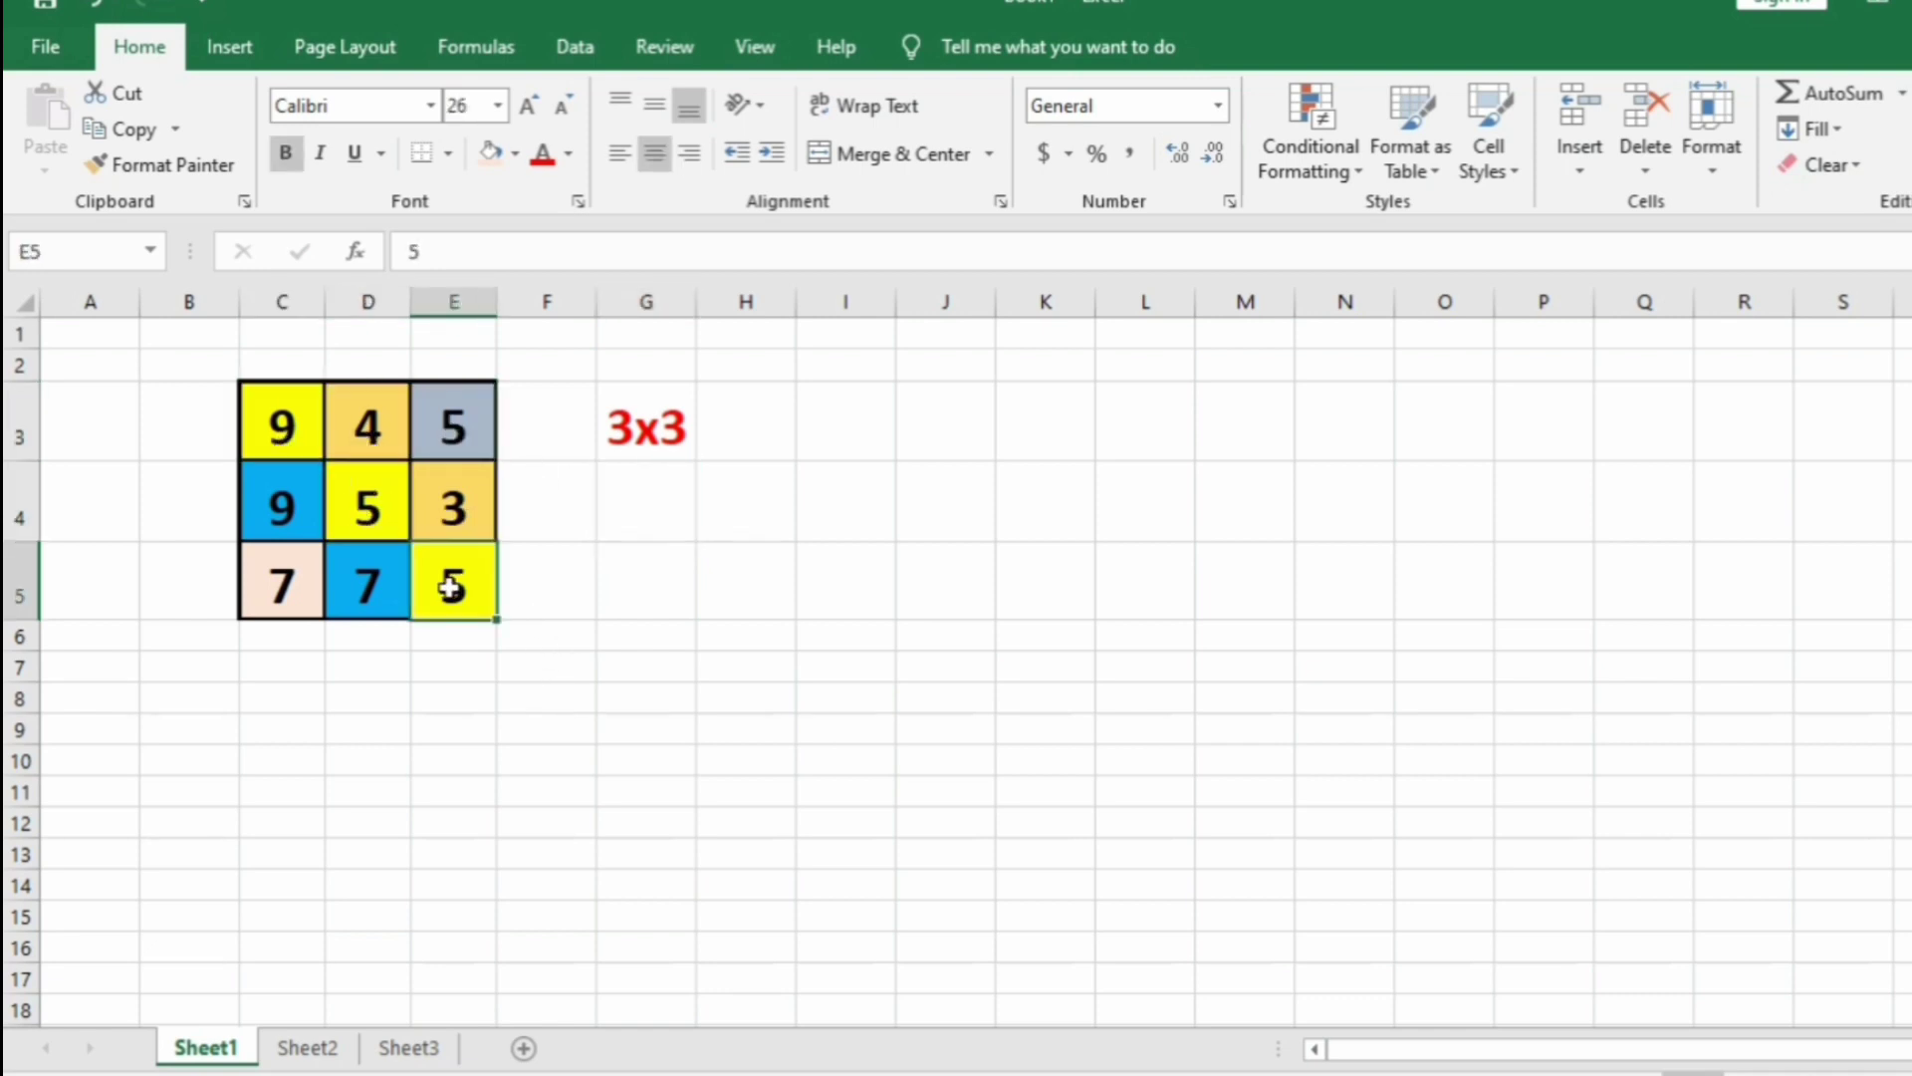
click(285, 505)
click(286, 584)
click(616, 598)
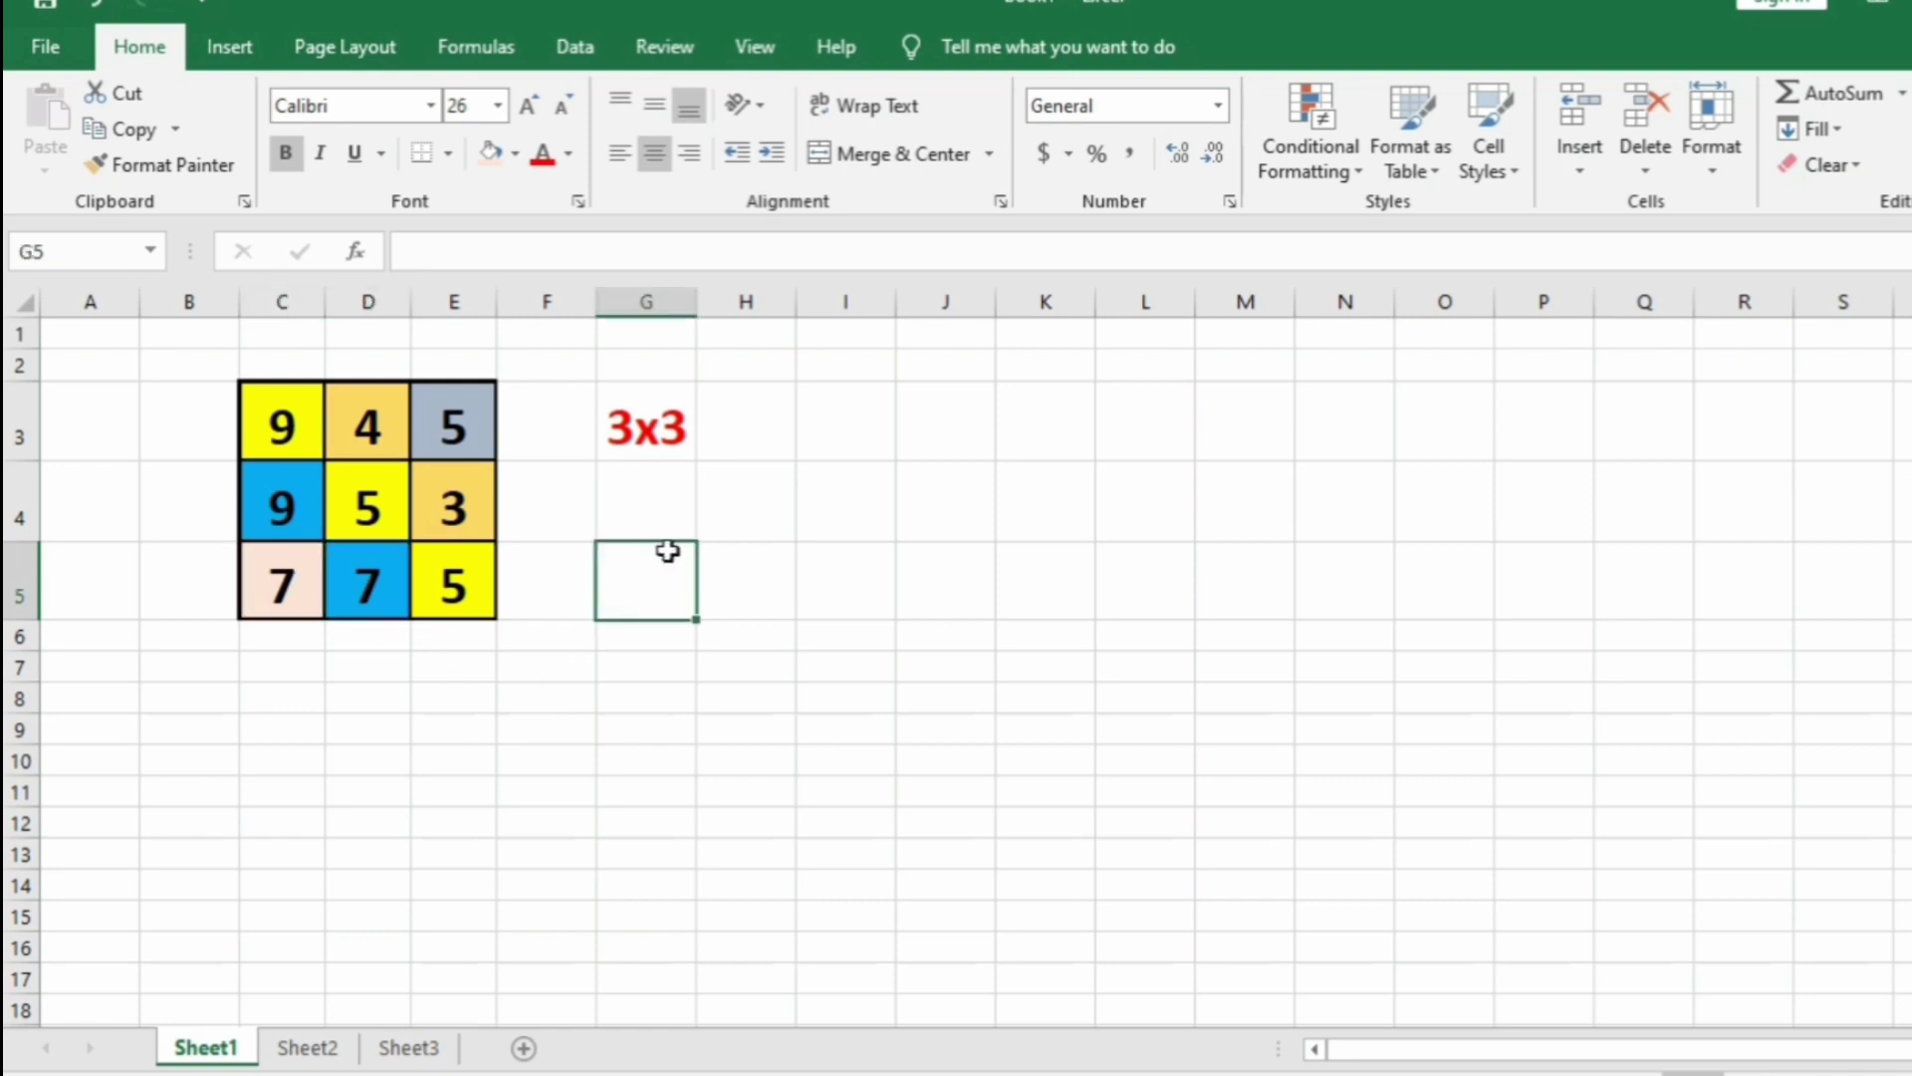
Enter the diagonal values 5; 4 3; 9 5 5; 9 7; 7 in cells starting at G4
click(667, 503)
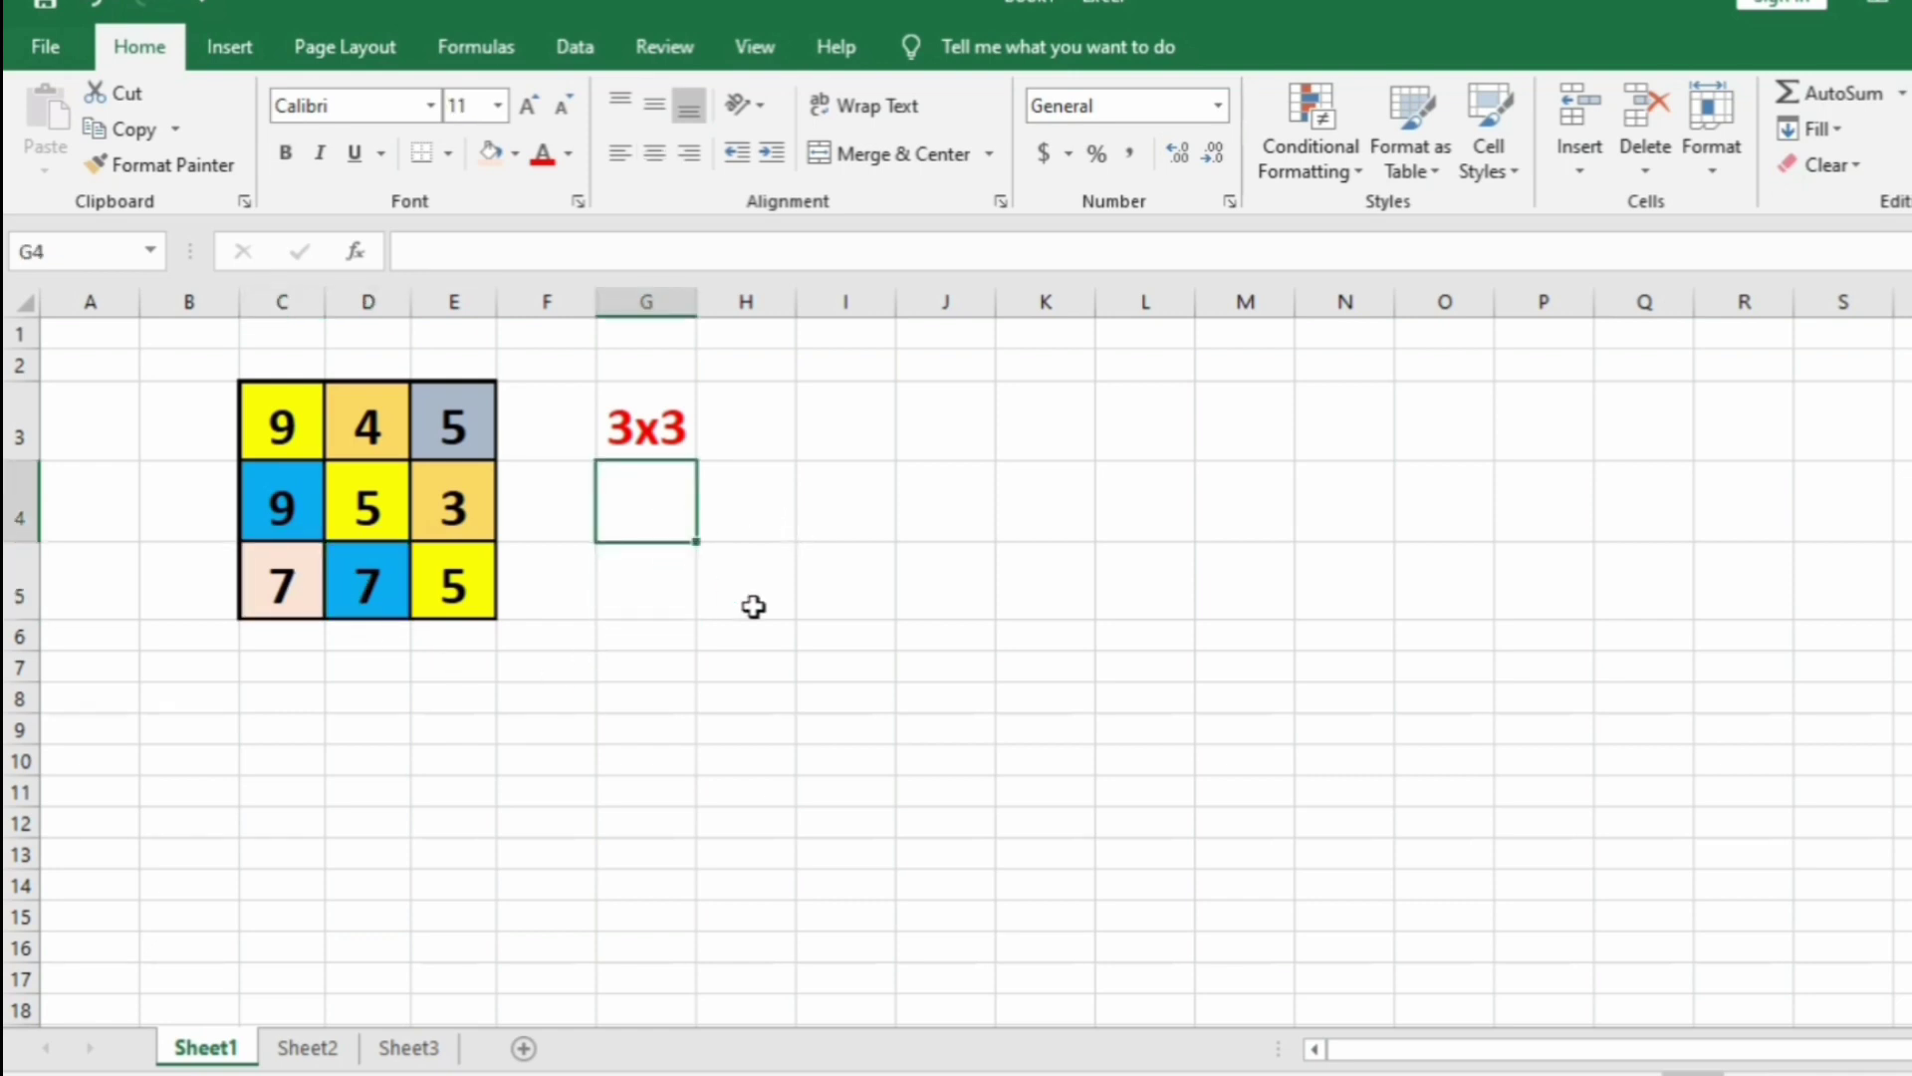
text(5)
key(Return)
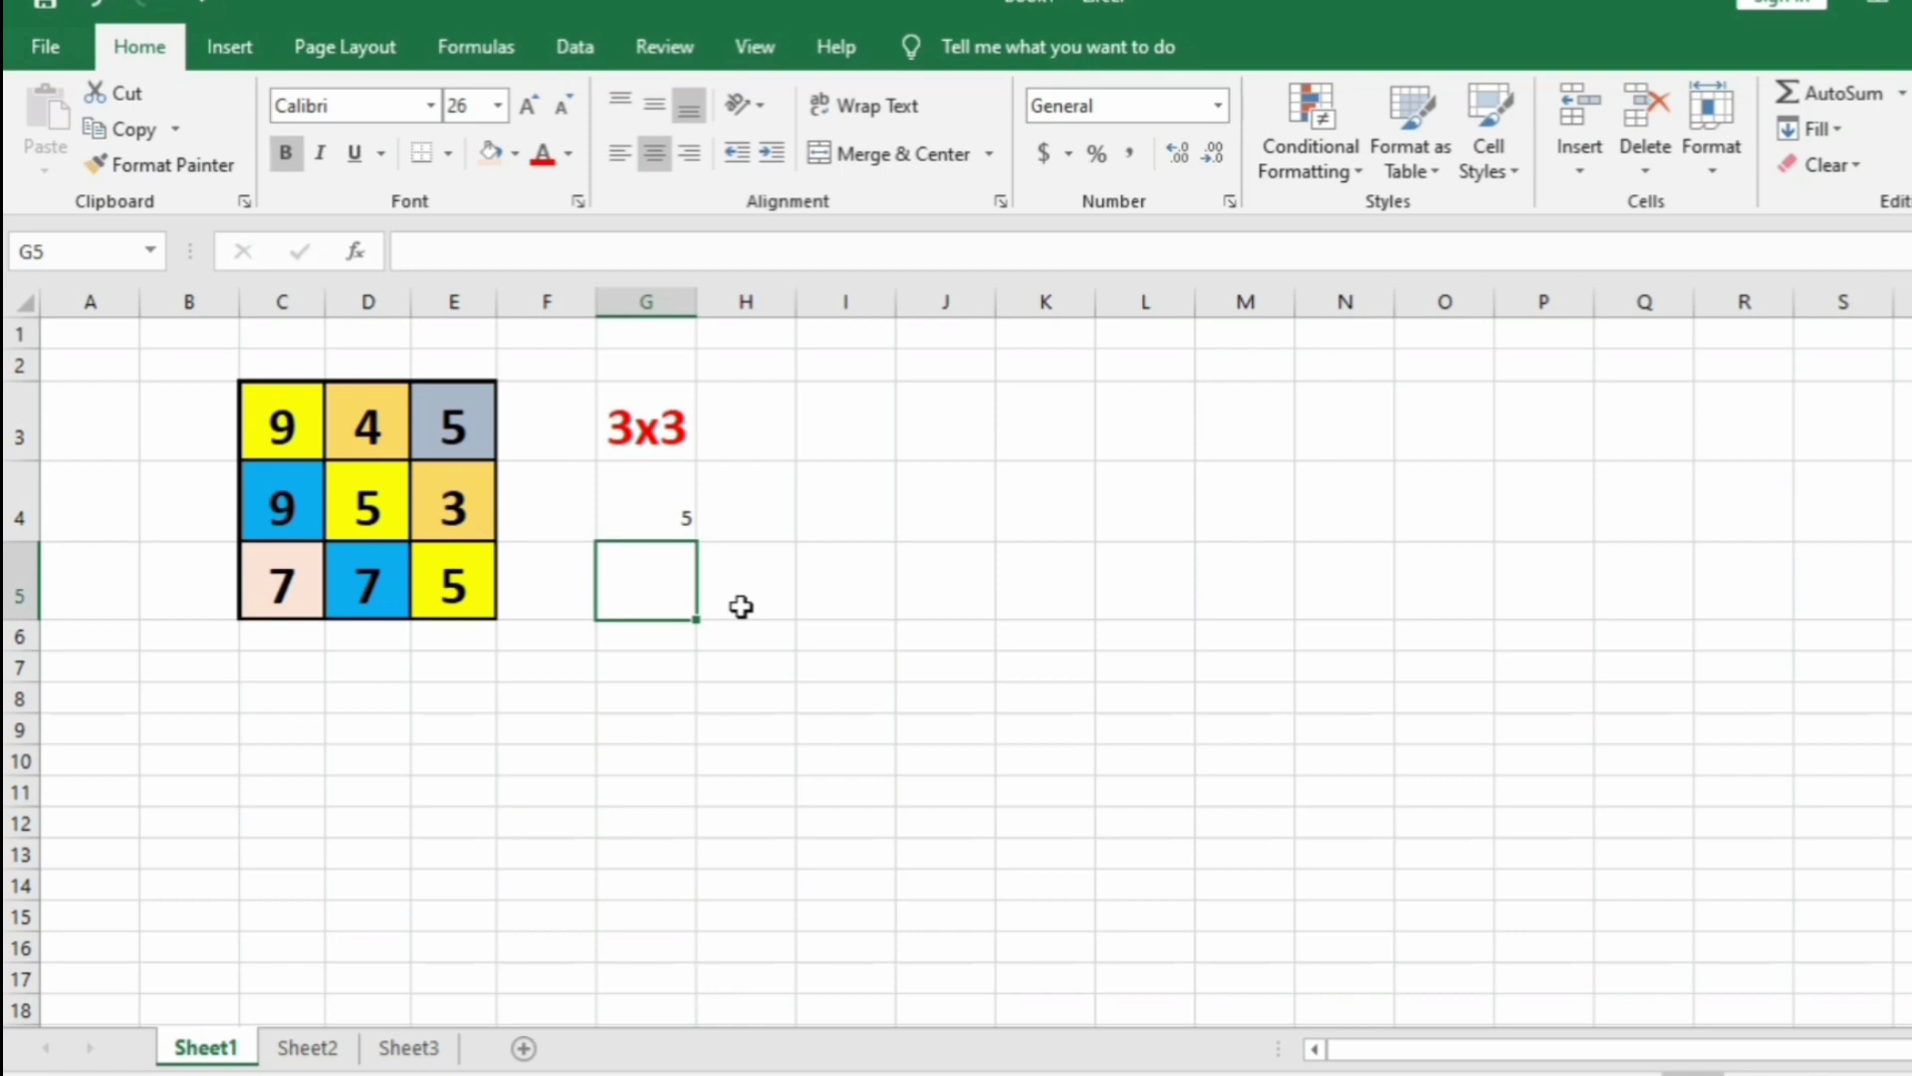
text(4)
click(737, 606)
text(3)
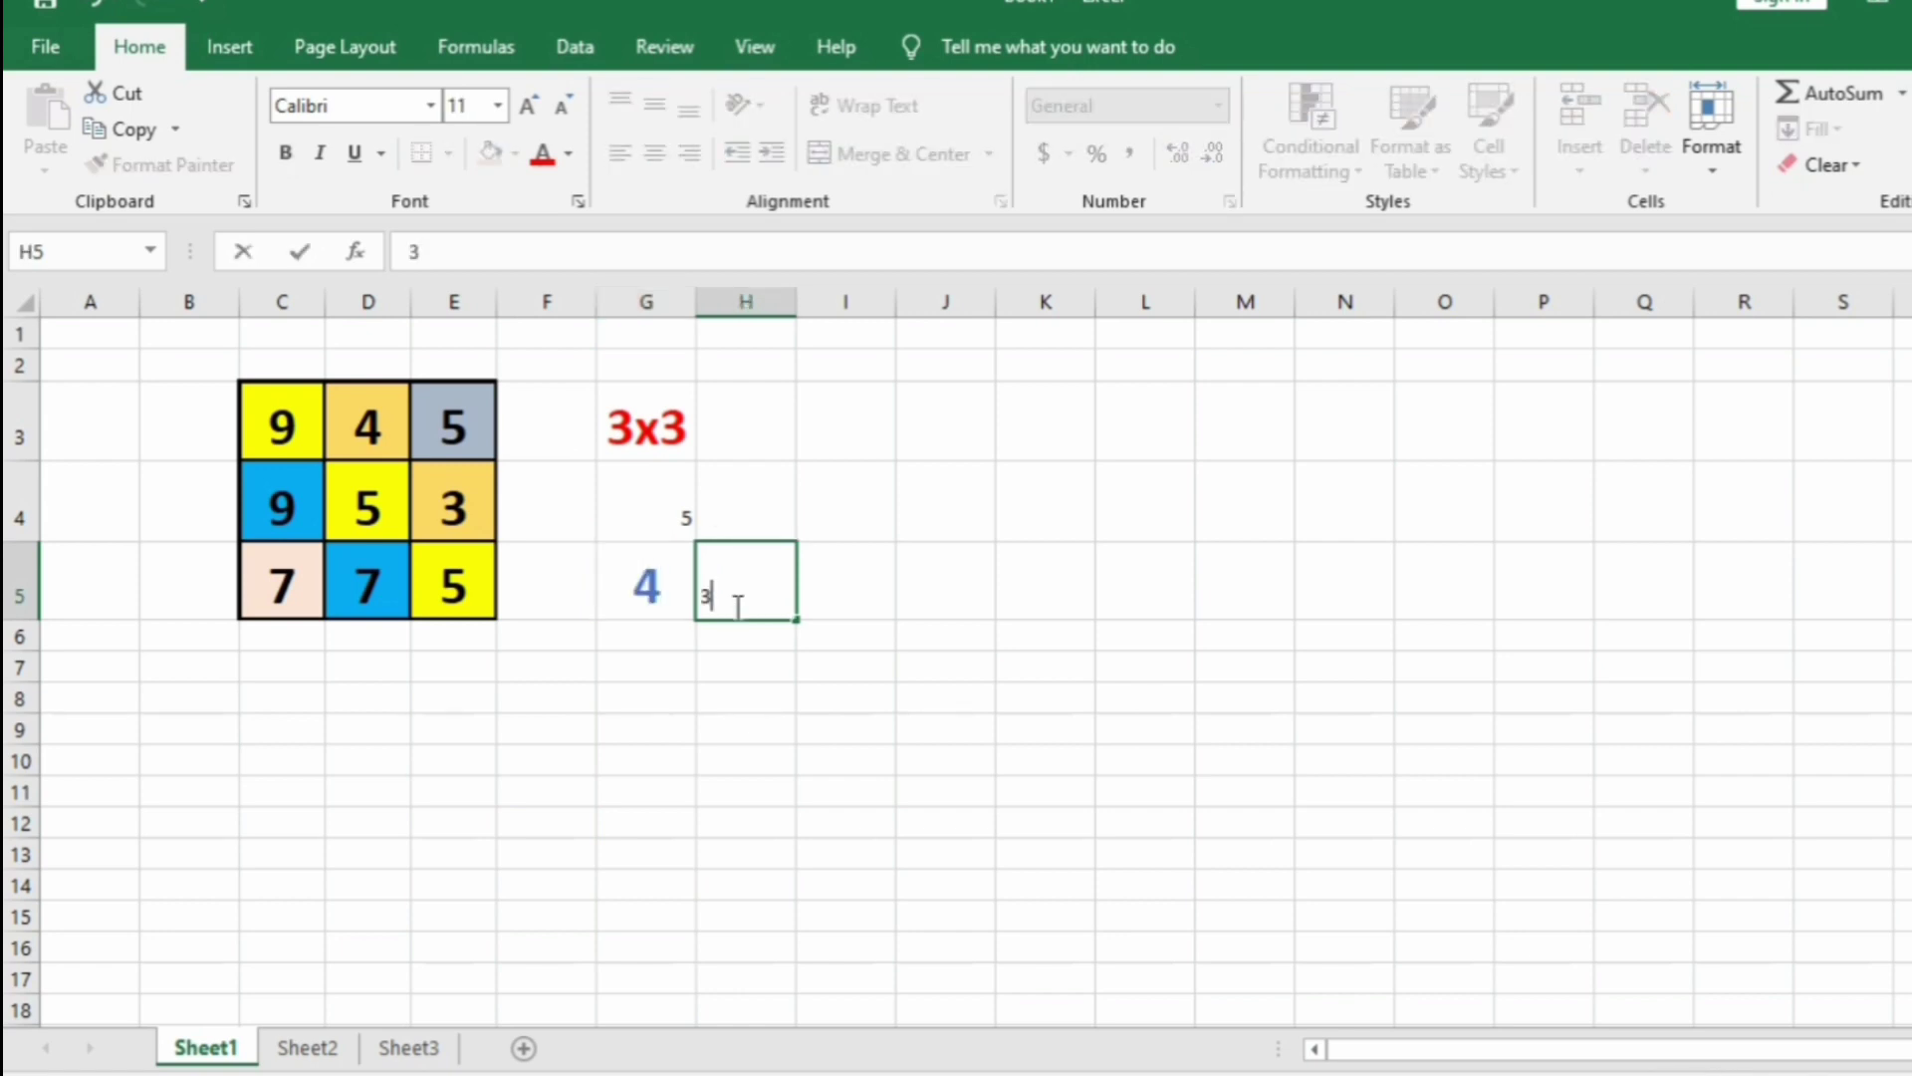
key(Return)
key(Left)
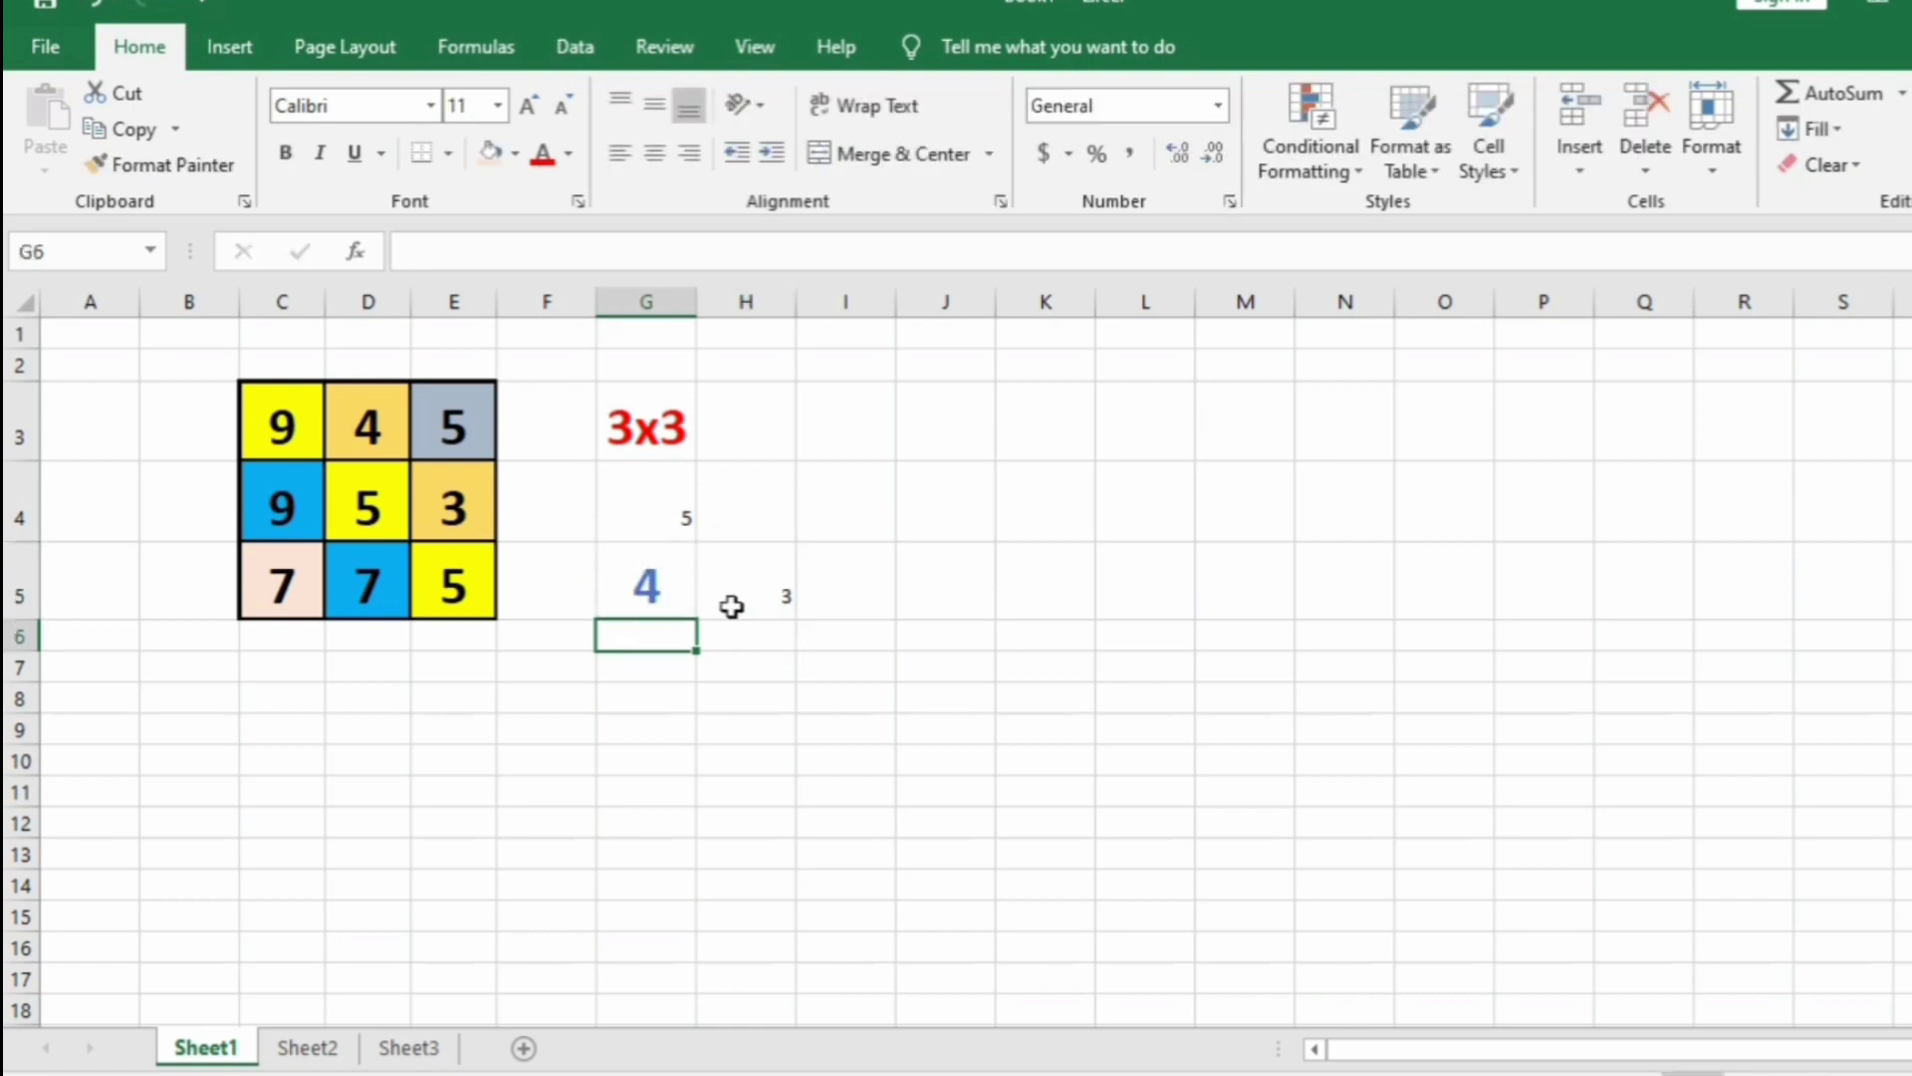
text(9)
key(Right)
text(5)
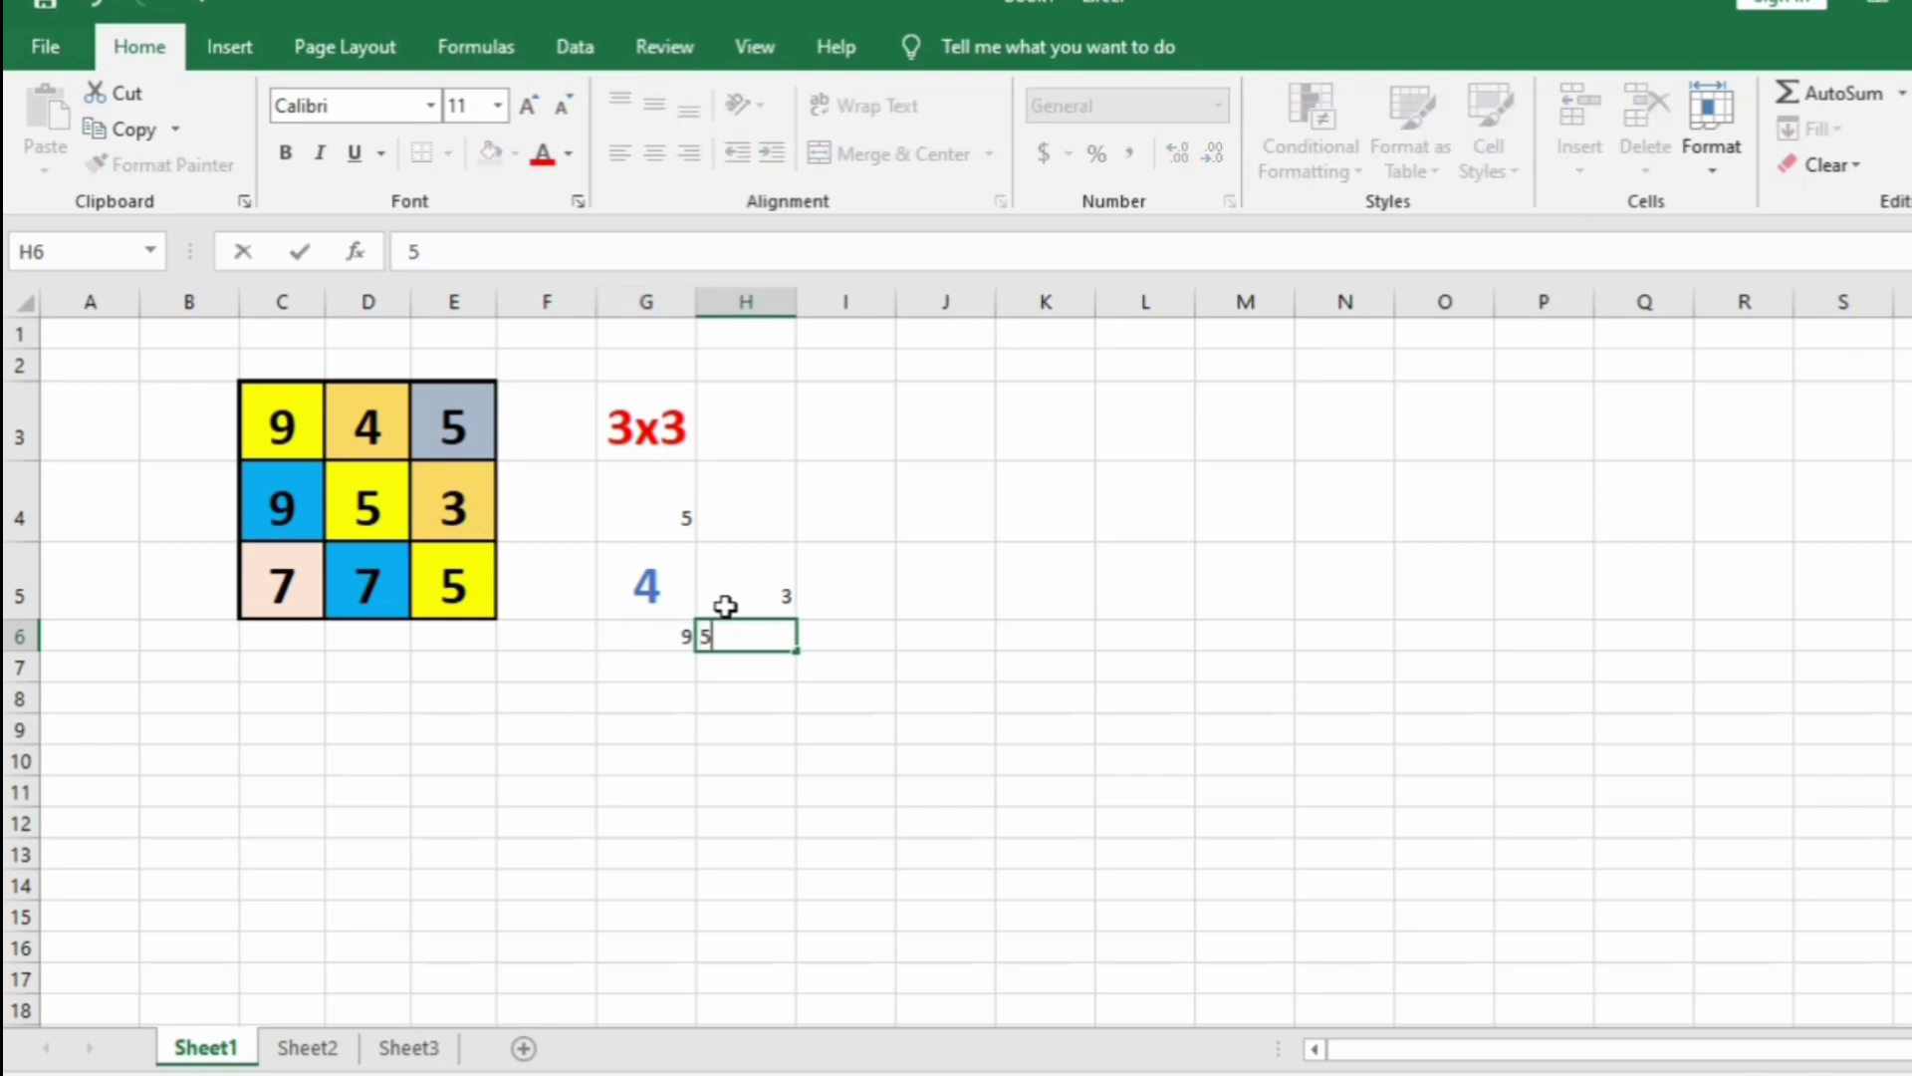
key(Right)
text(5)
key(Return)
key(Left)
key(Left)
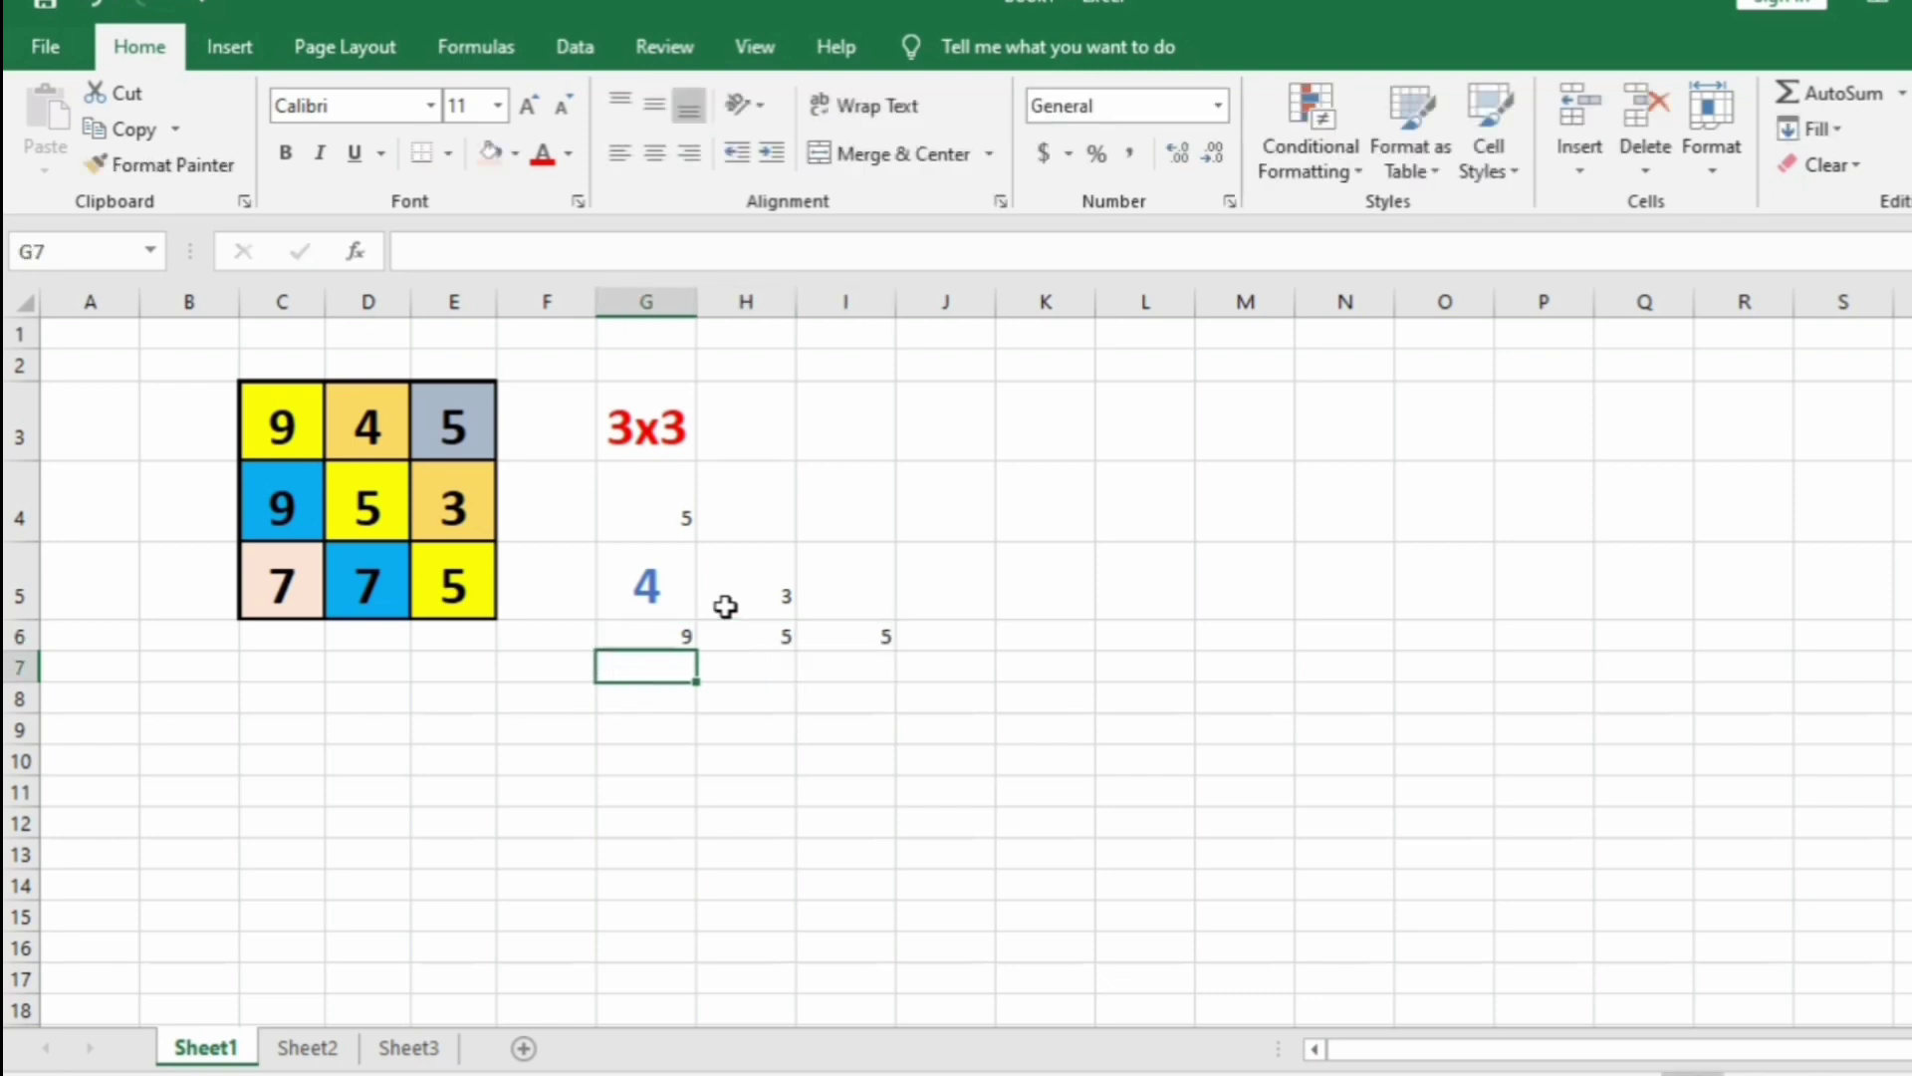
text(9)
key(Right)
key(Return)
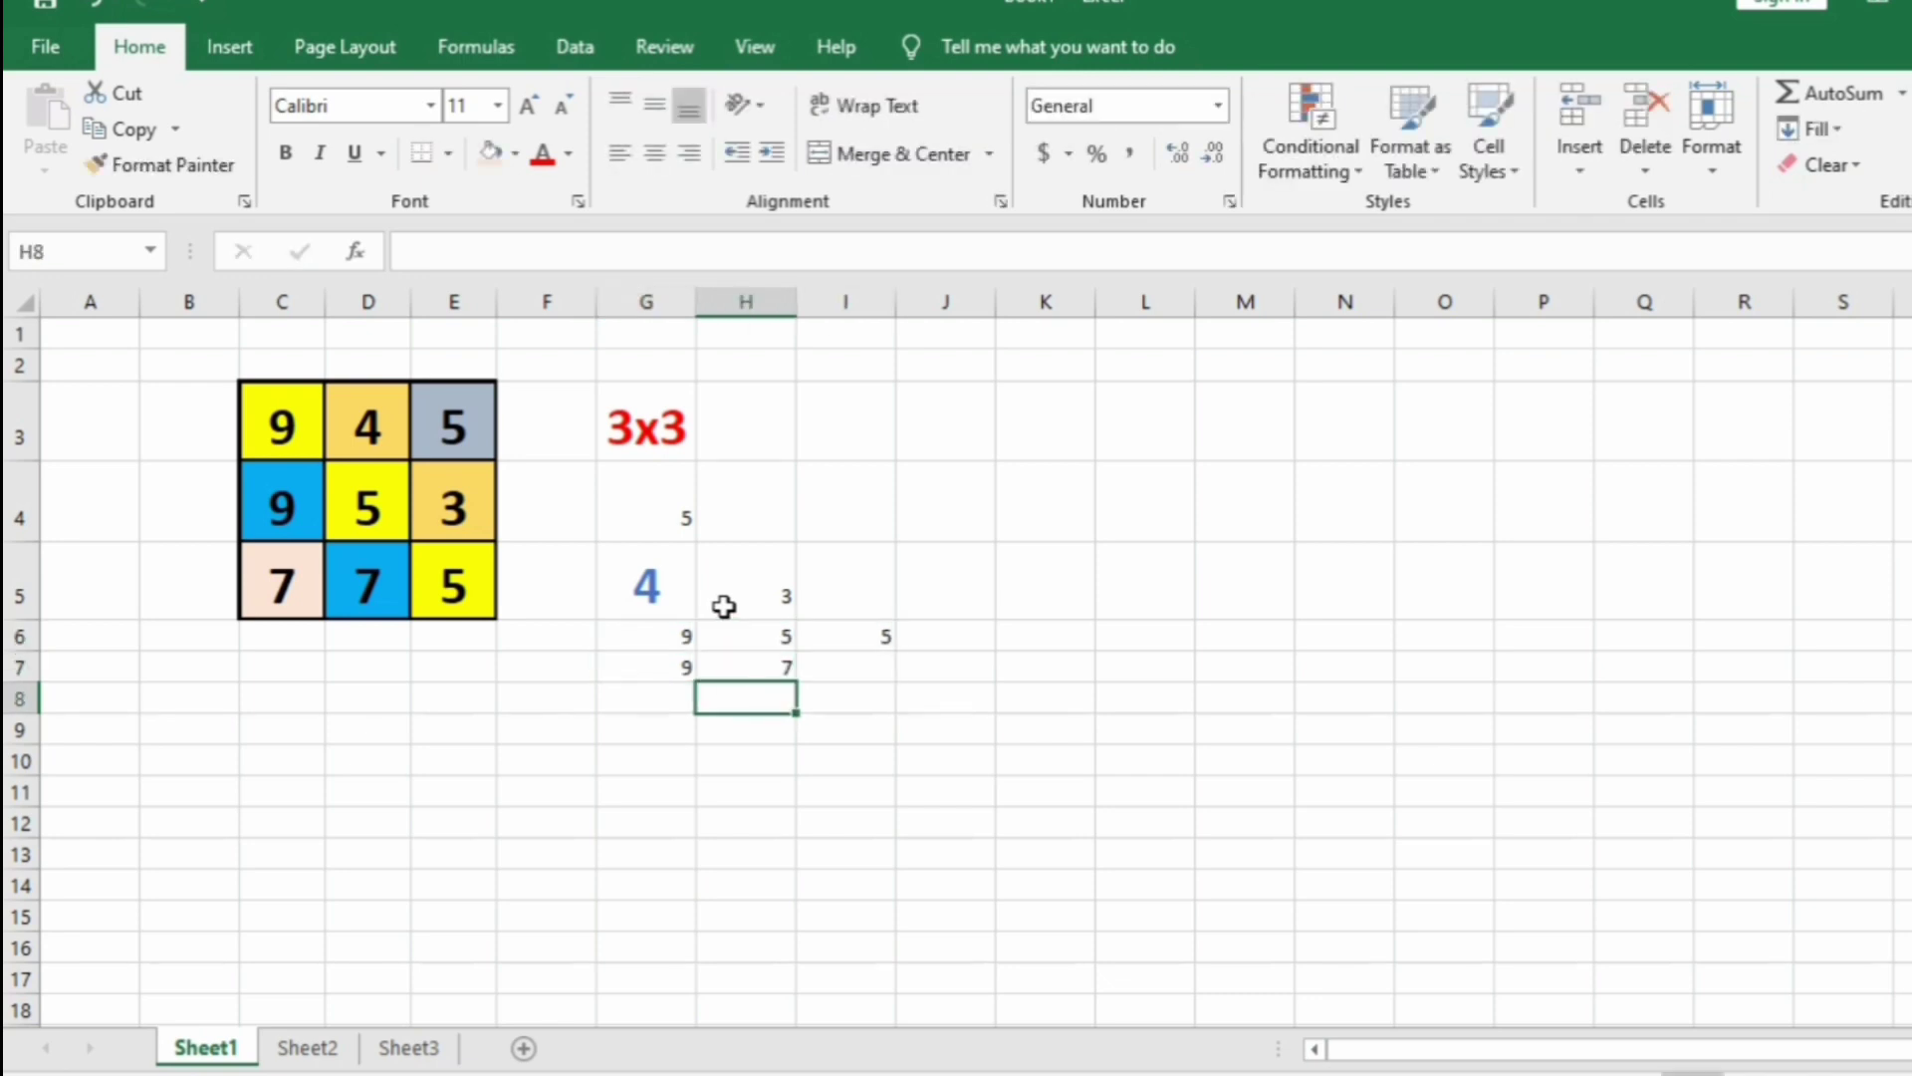
key(Left)
text(7)
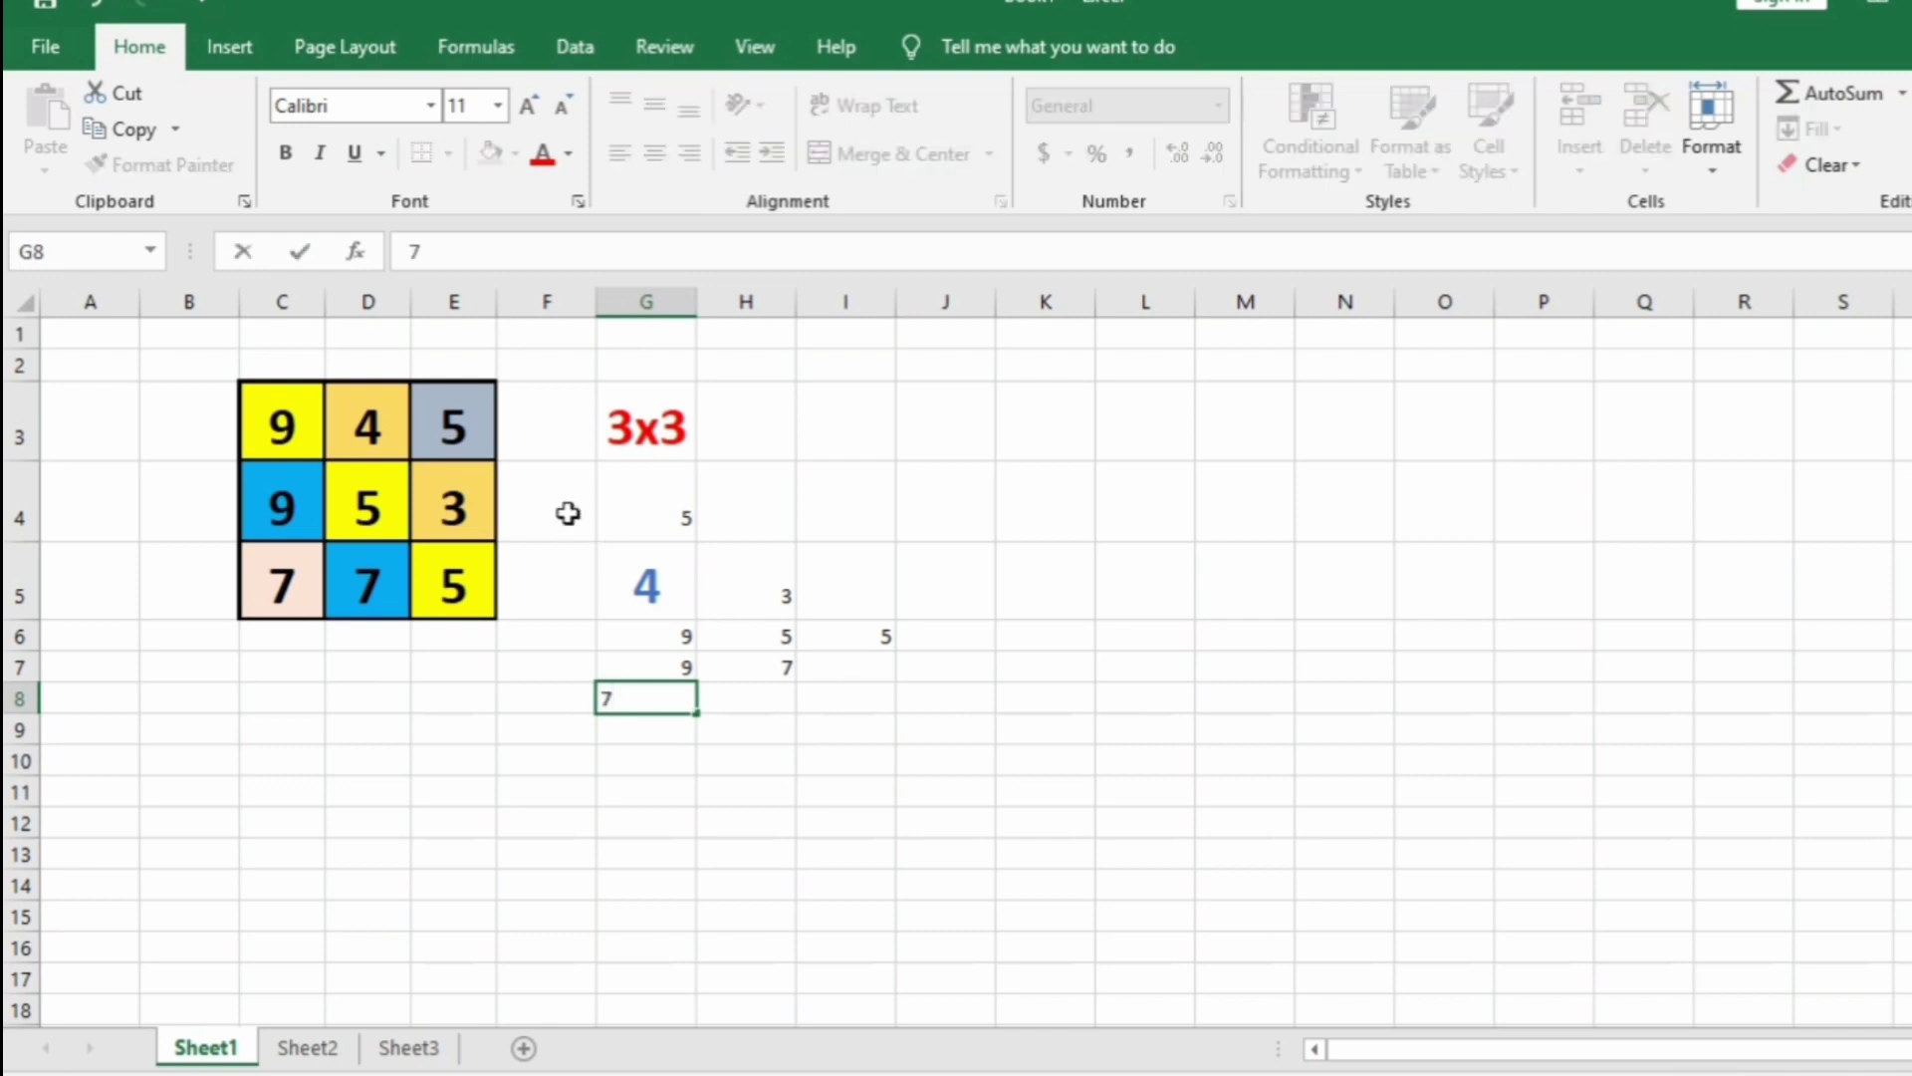
Select the scratch values and the bordered D8:F12 diagonal table, then deselect it
drag(661, 539, 888, 695)
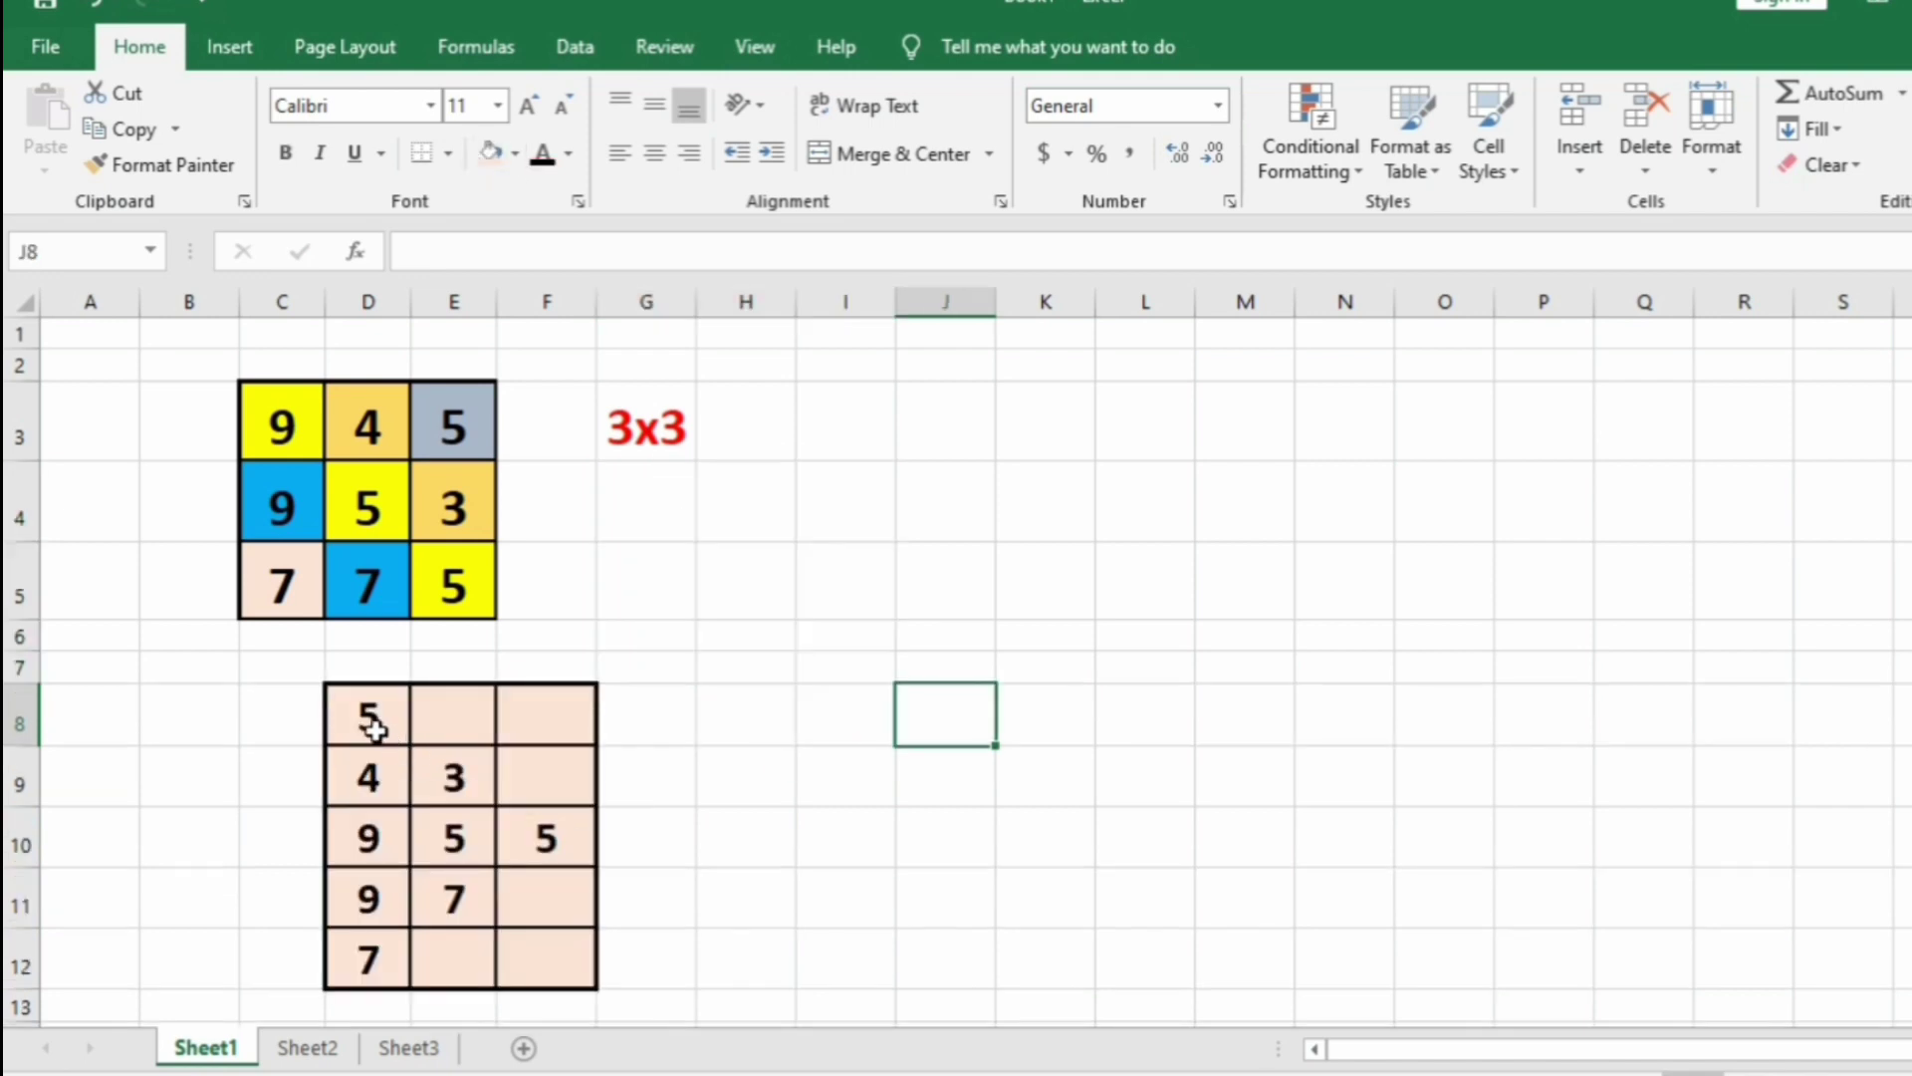
drag(364, 718, 514, 950)
click(1060, 840)
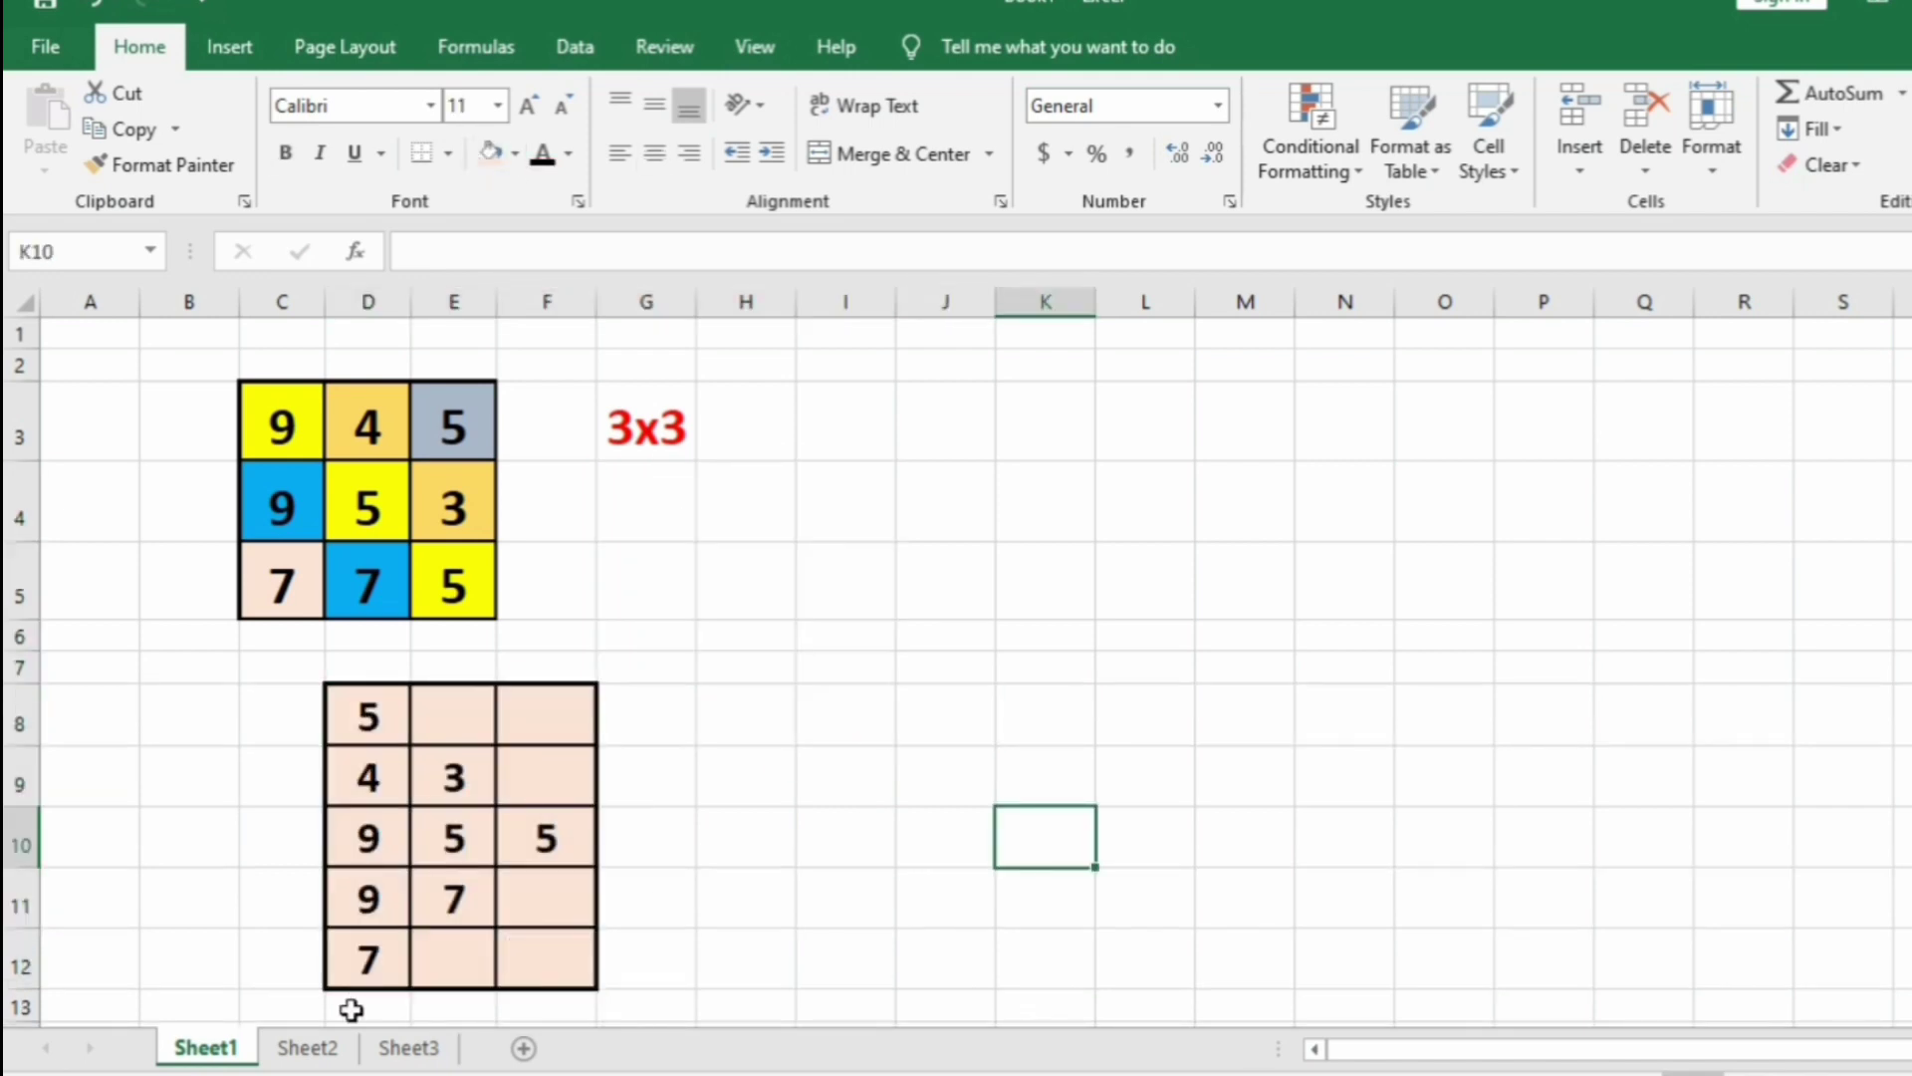
Go to Sheet2, then select and deselect its 7x5 number grid
click(306, 1048)
drag(322, 417, 699, 874)
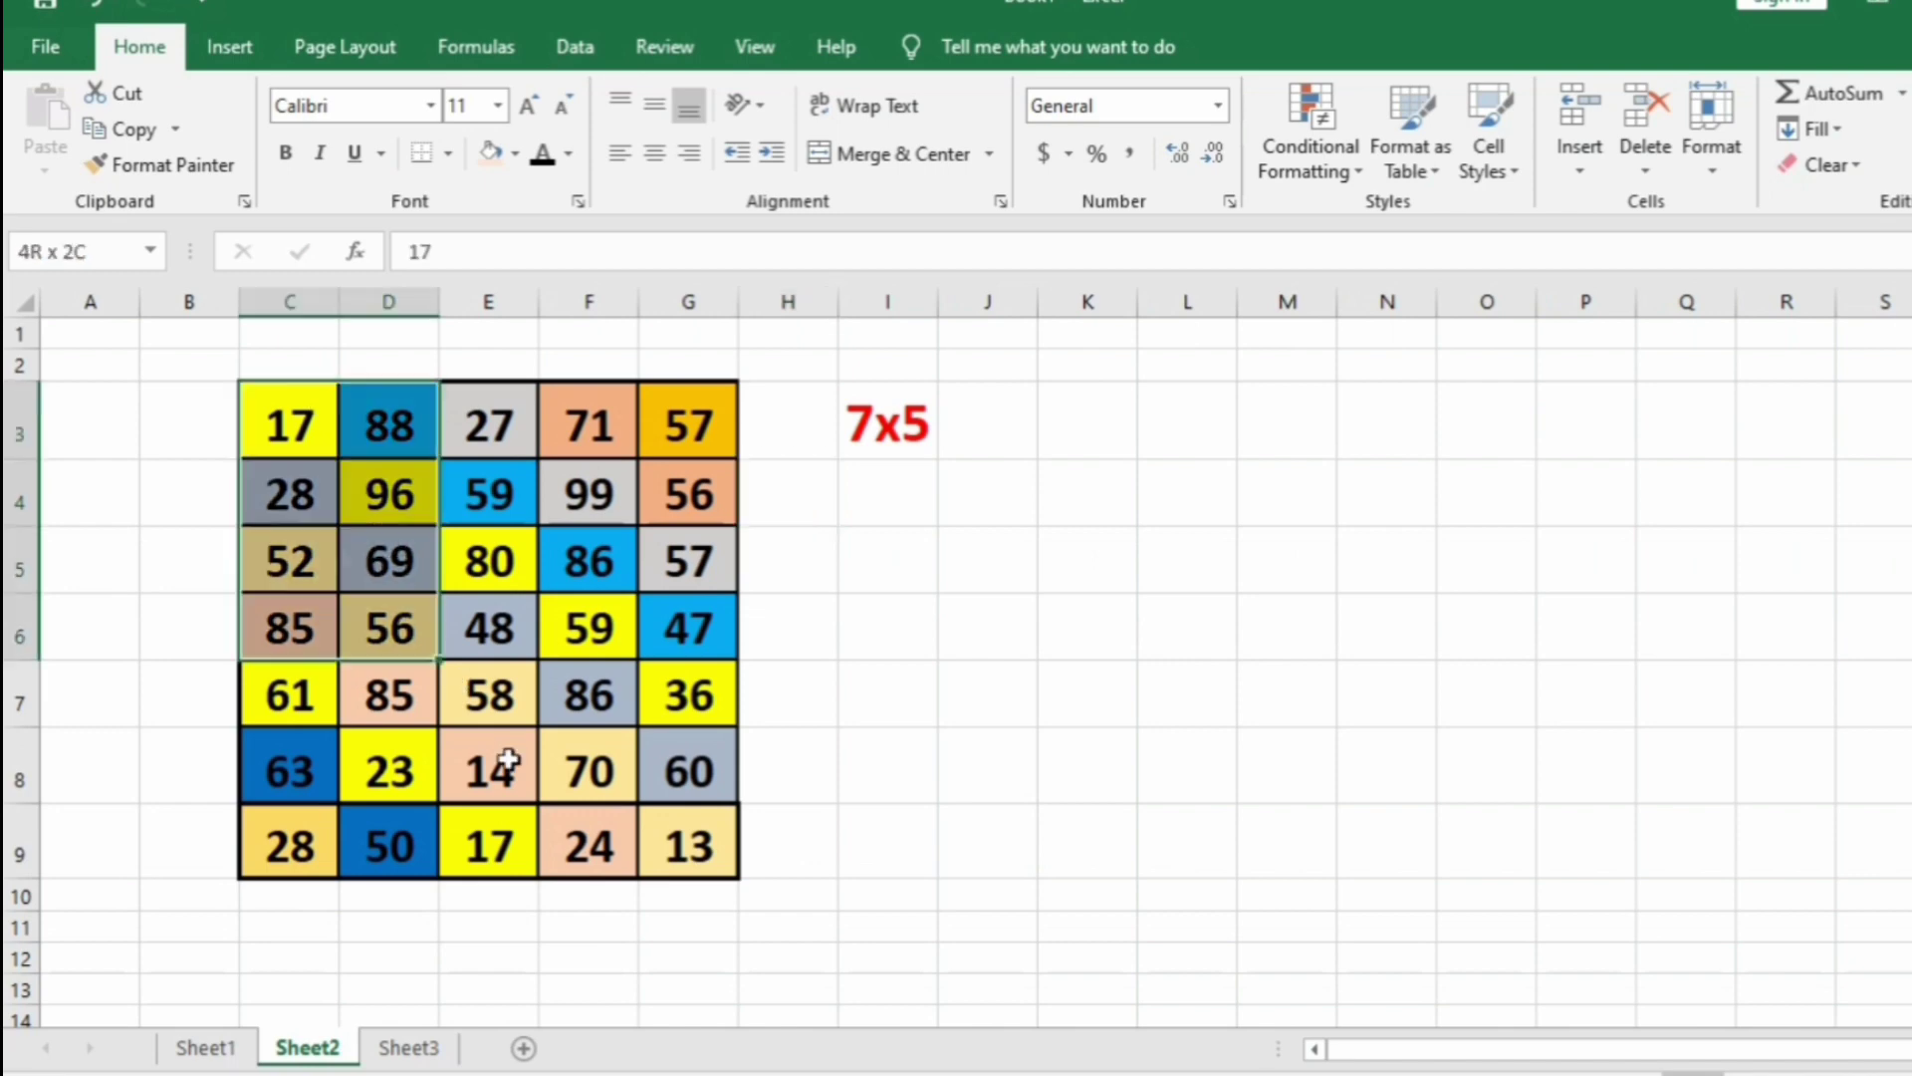
click(1143, 778)
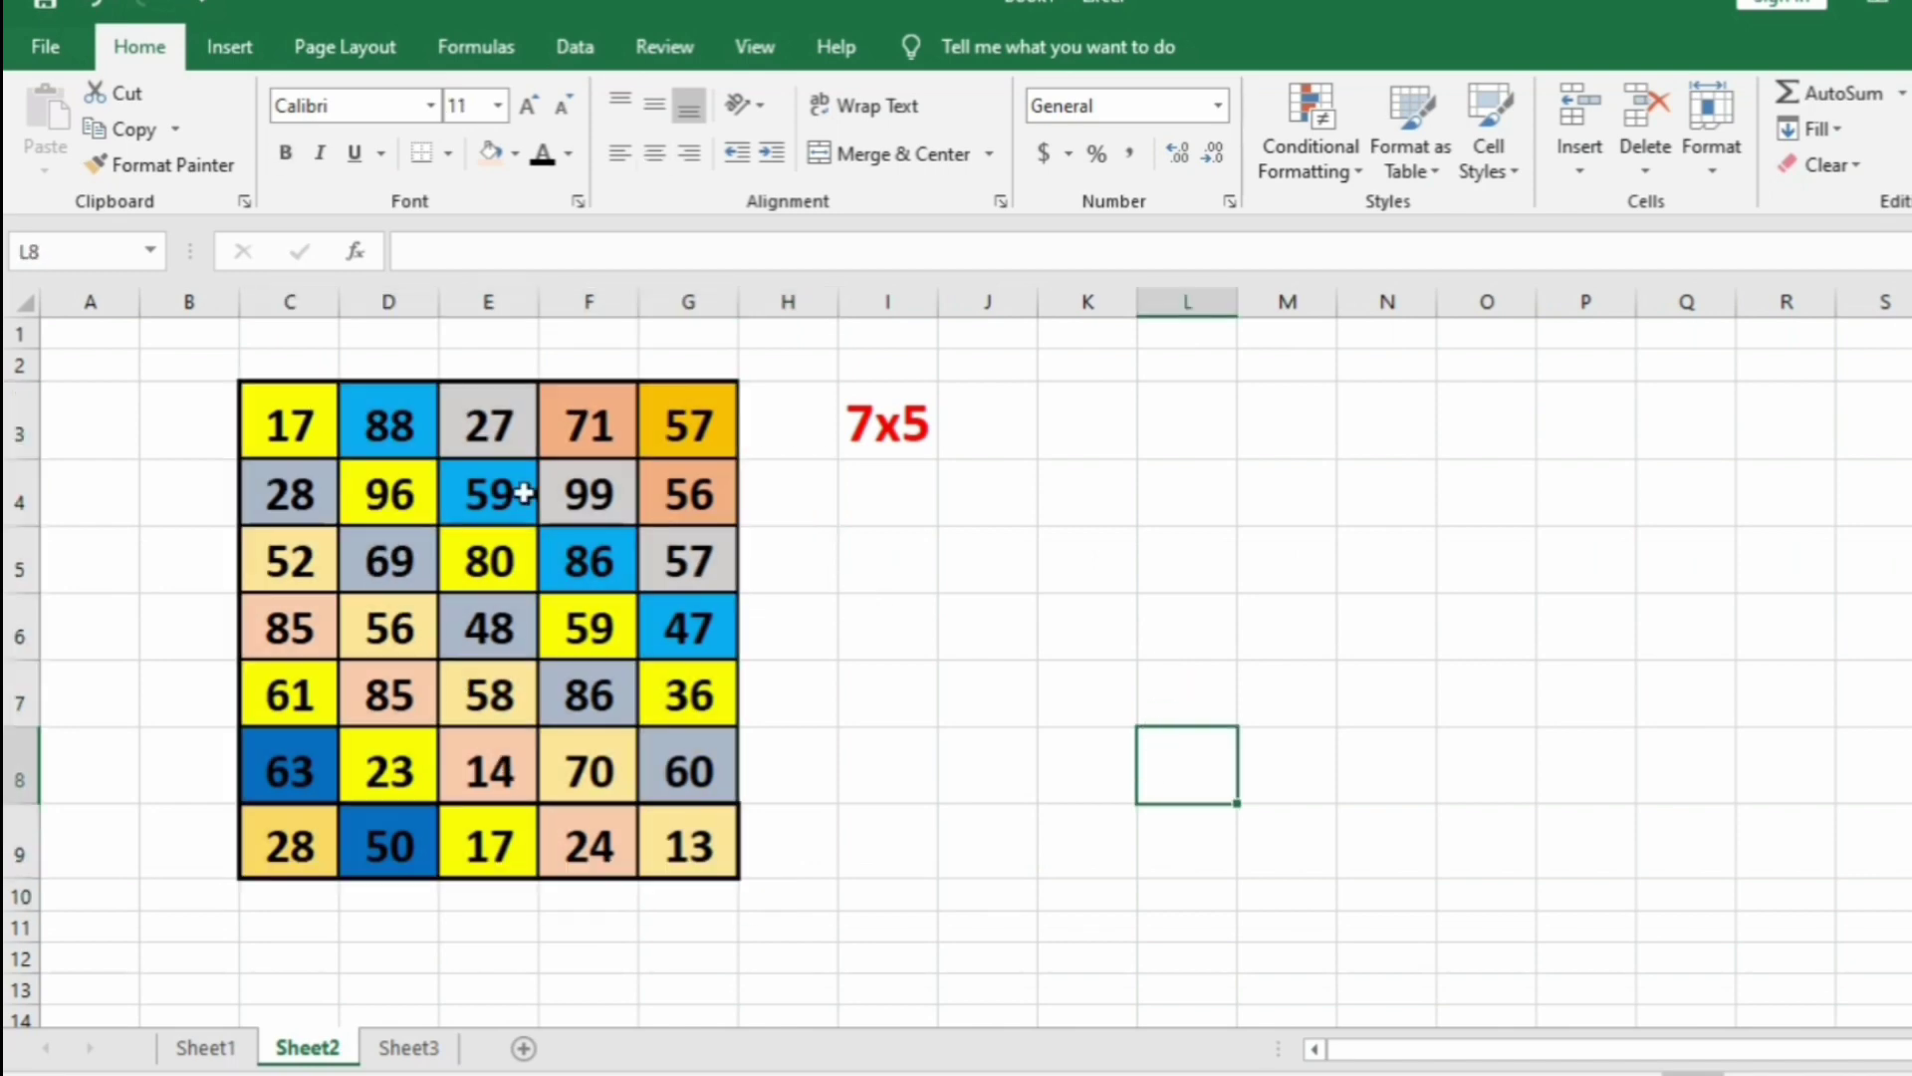
Try entering 57 and 71 in L3:L4, then delete both entries
click(679, 452)
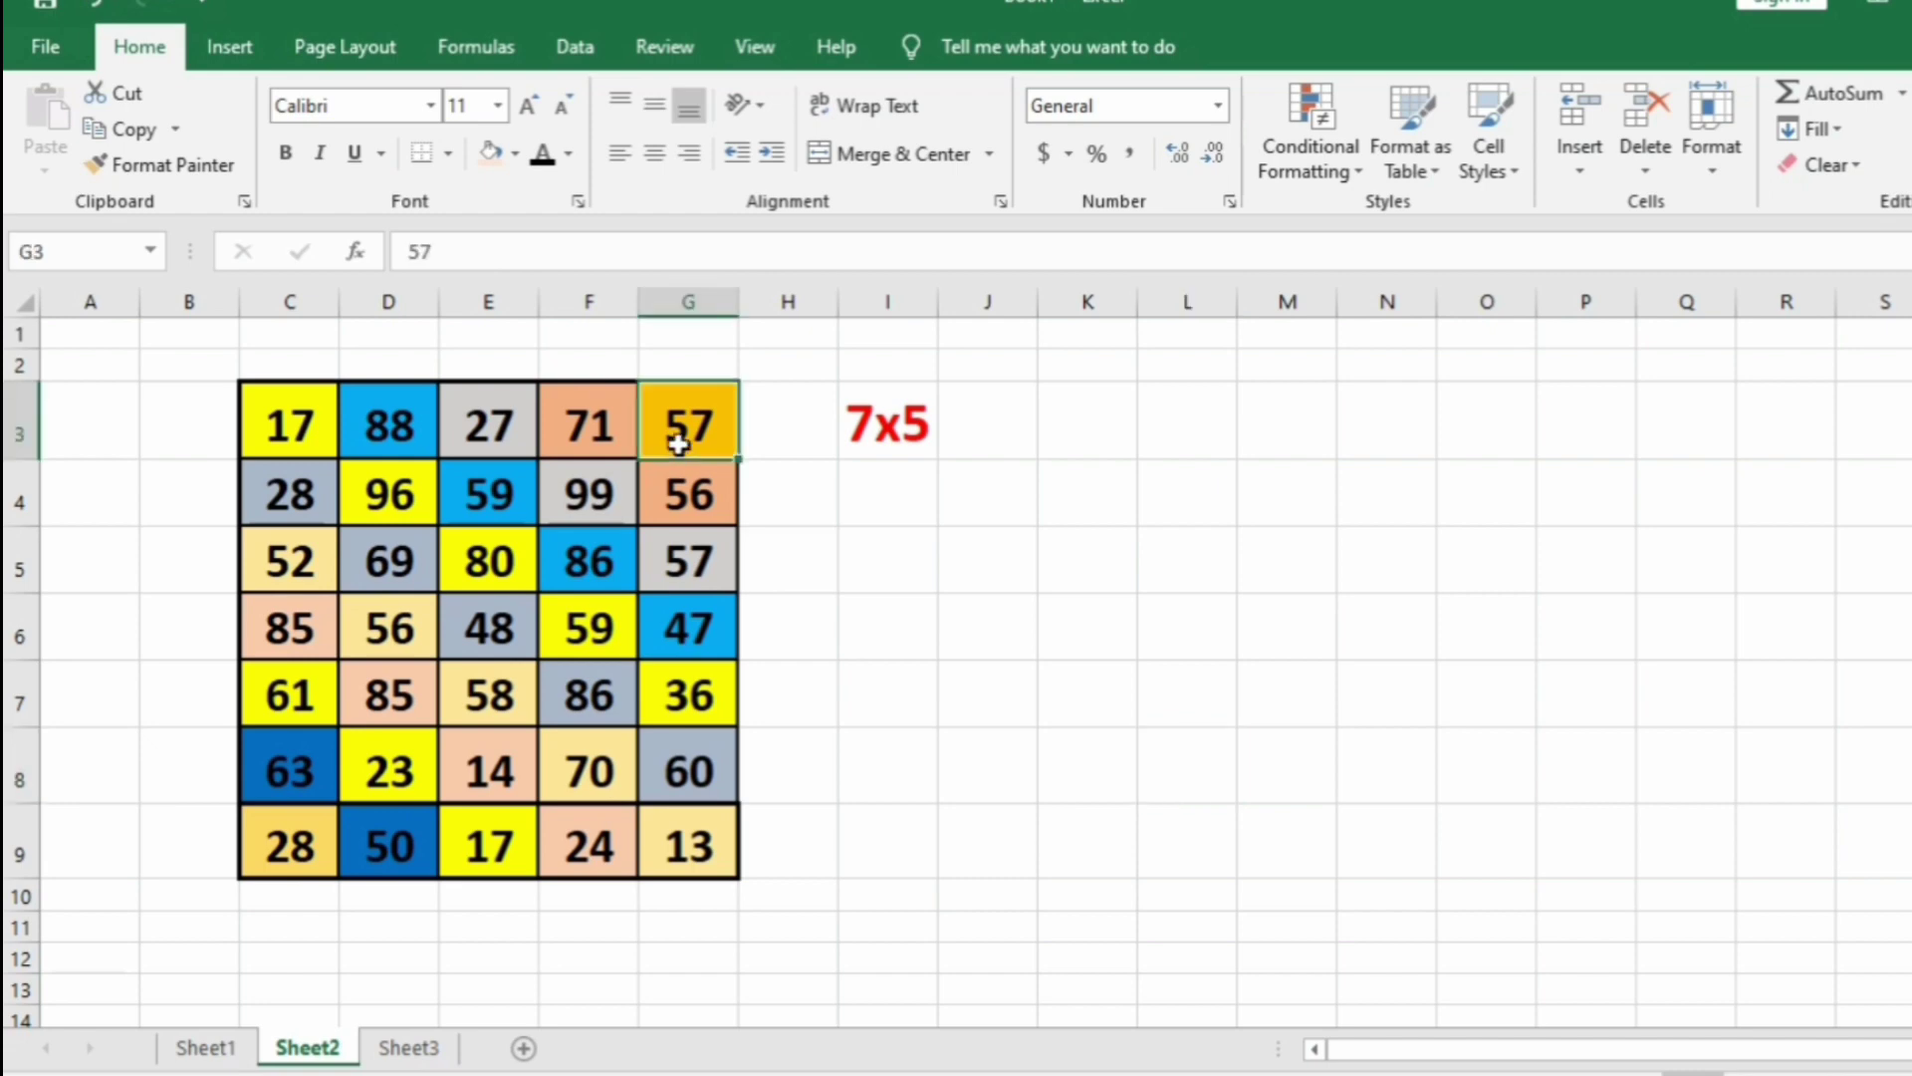
click(1199, 427)
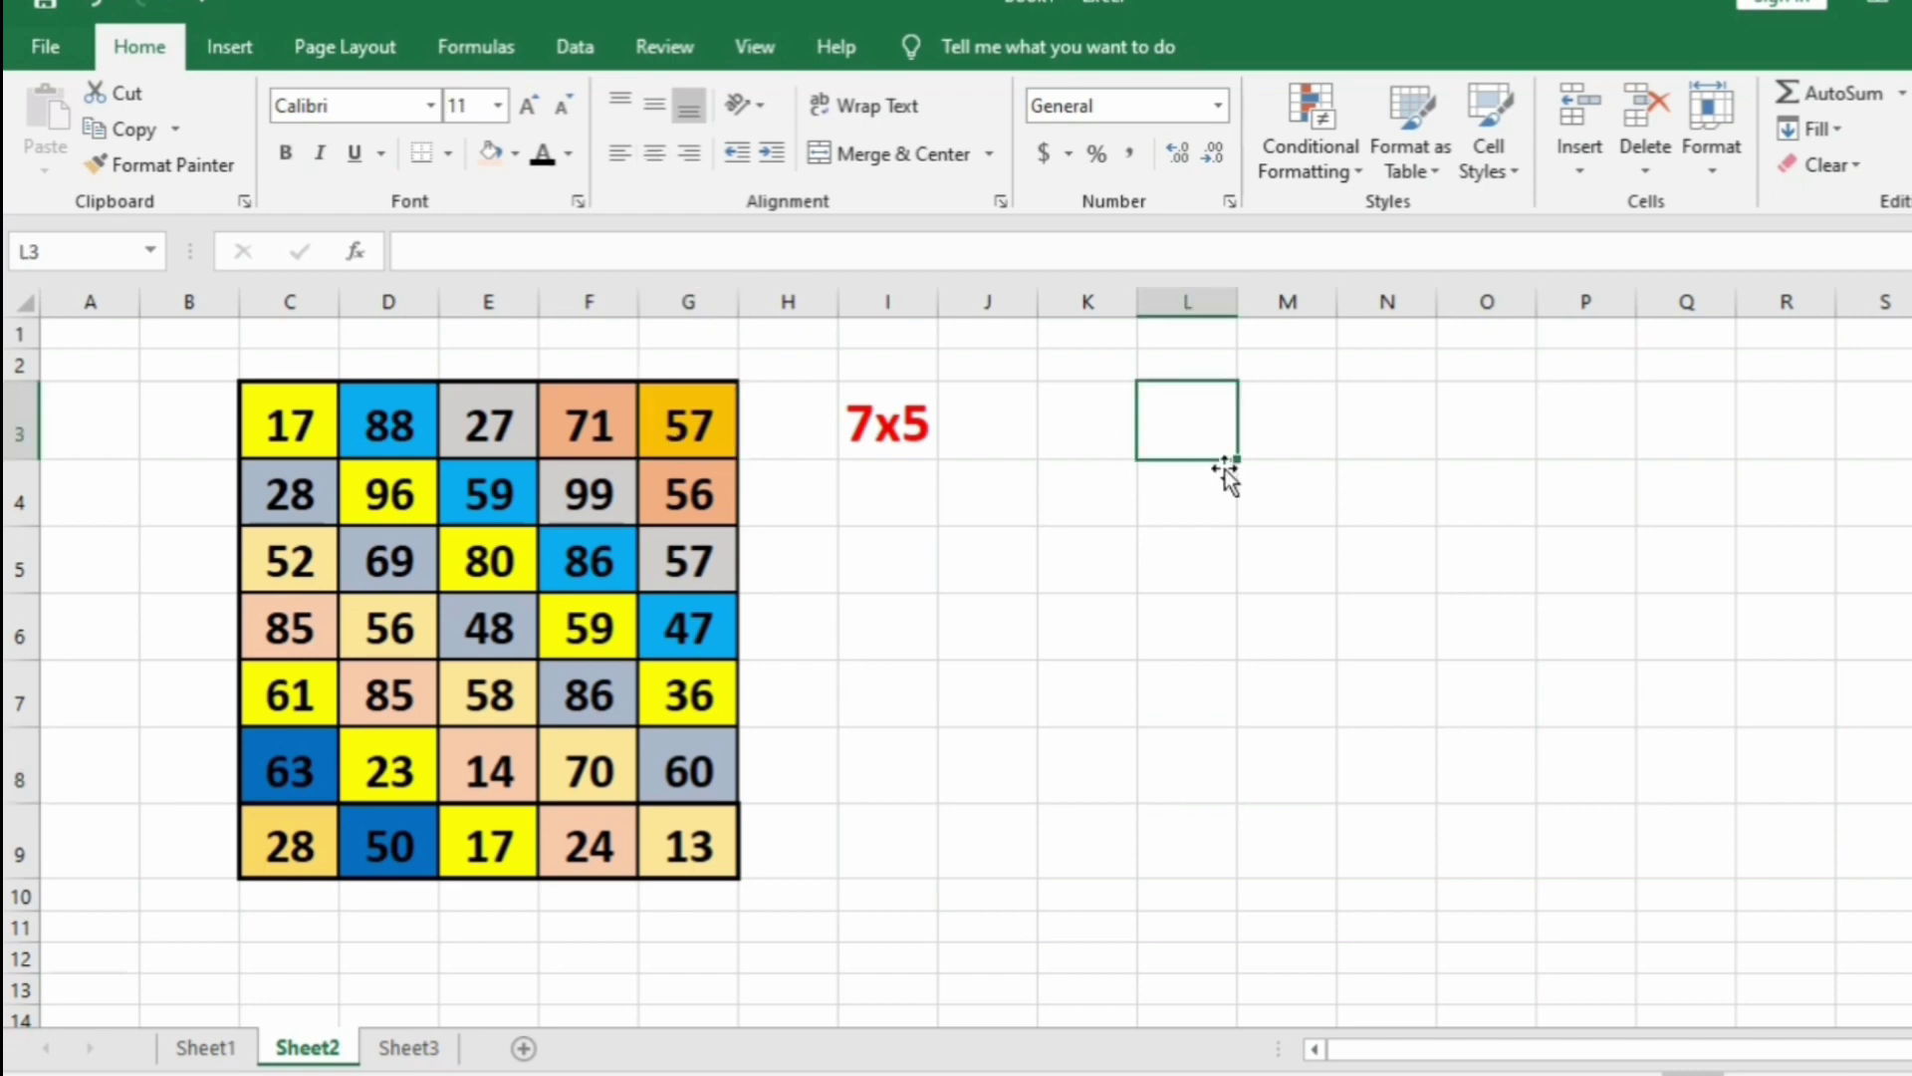
text(57)
key(Return)
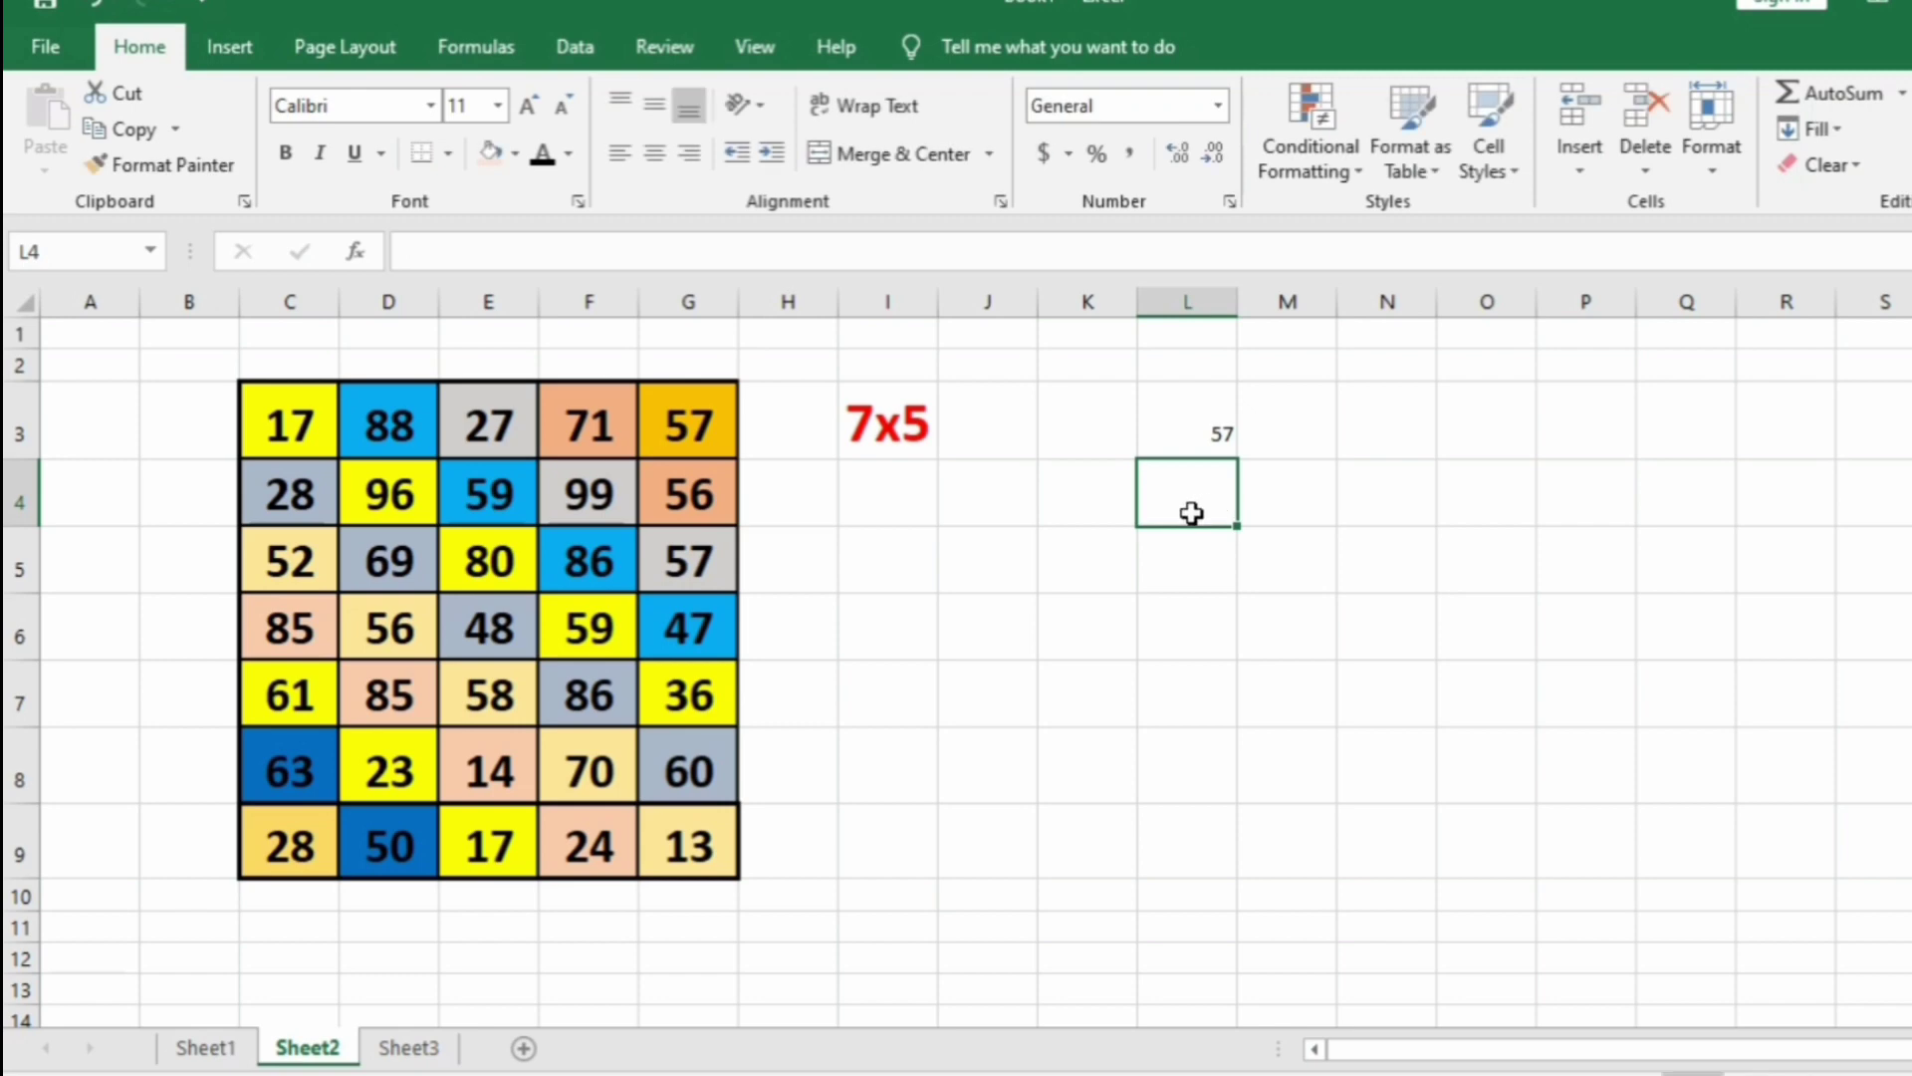
text(71)
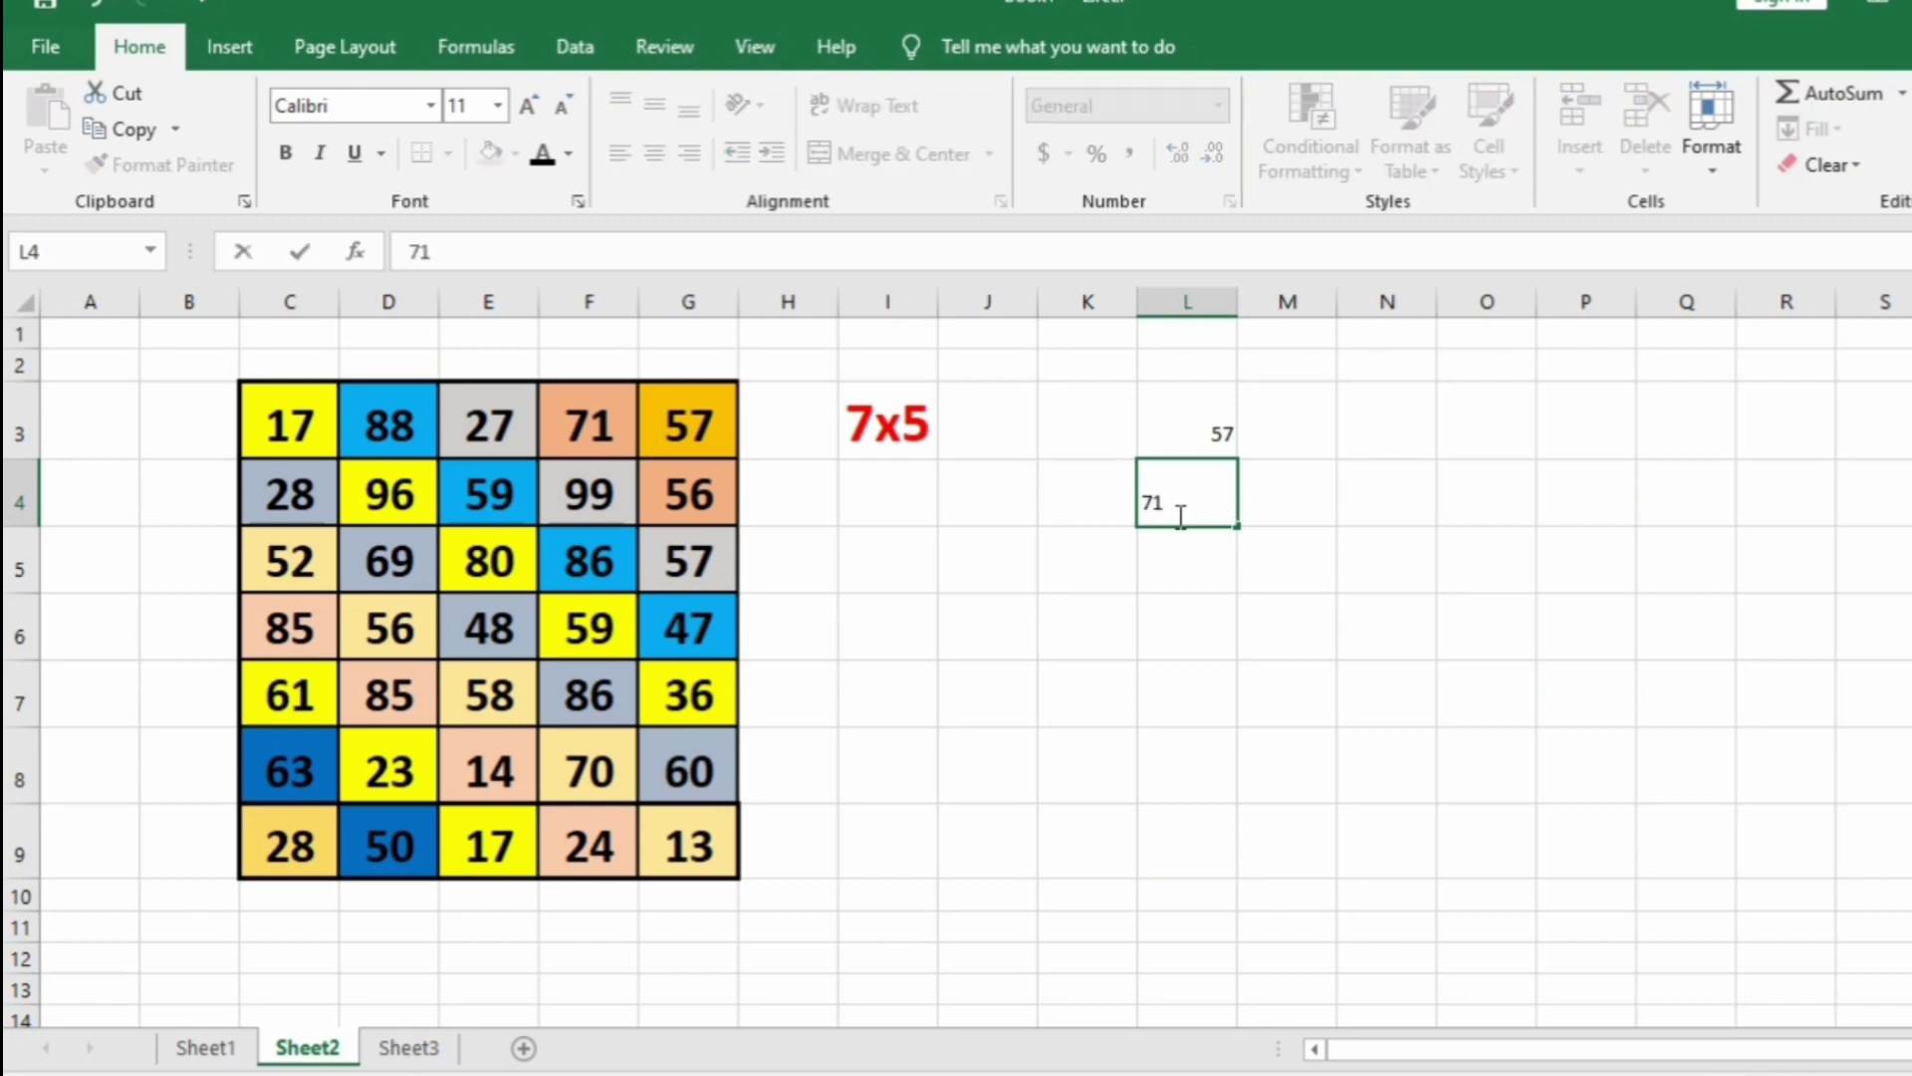
key(BackSpace)
key(BackSpace)
click(1228, 437)
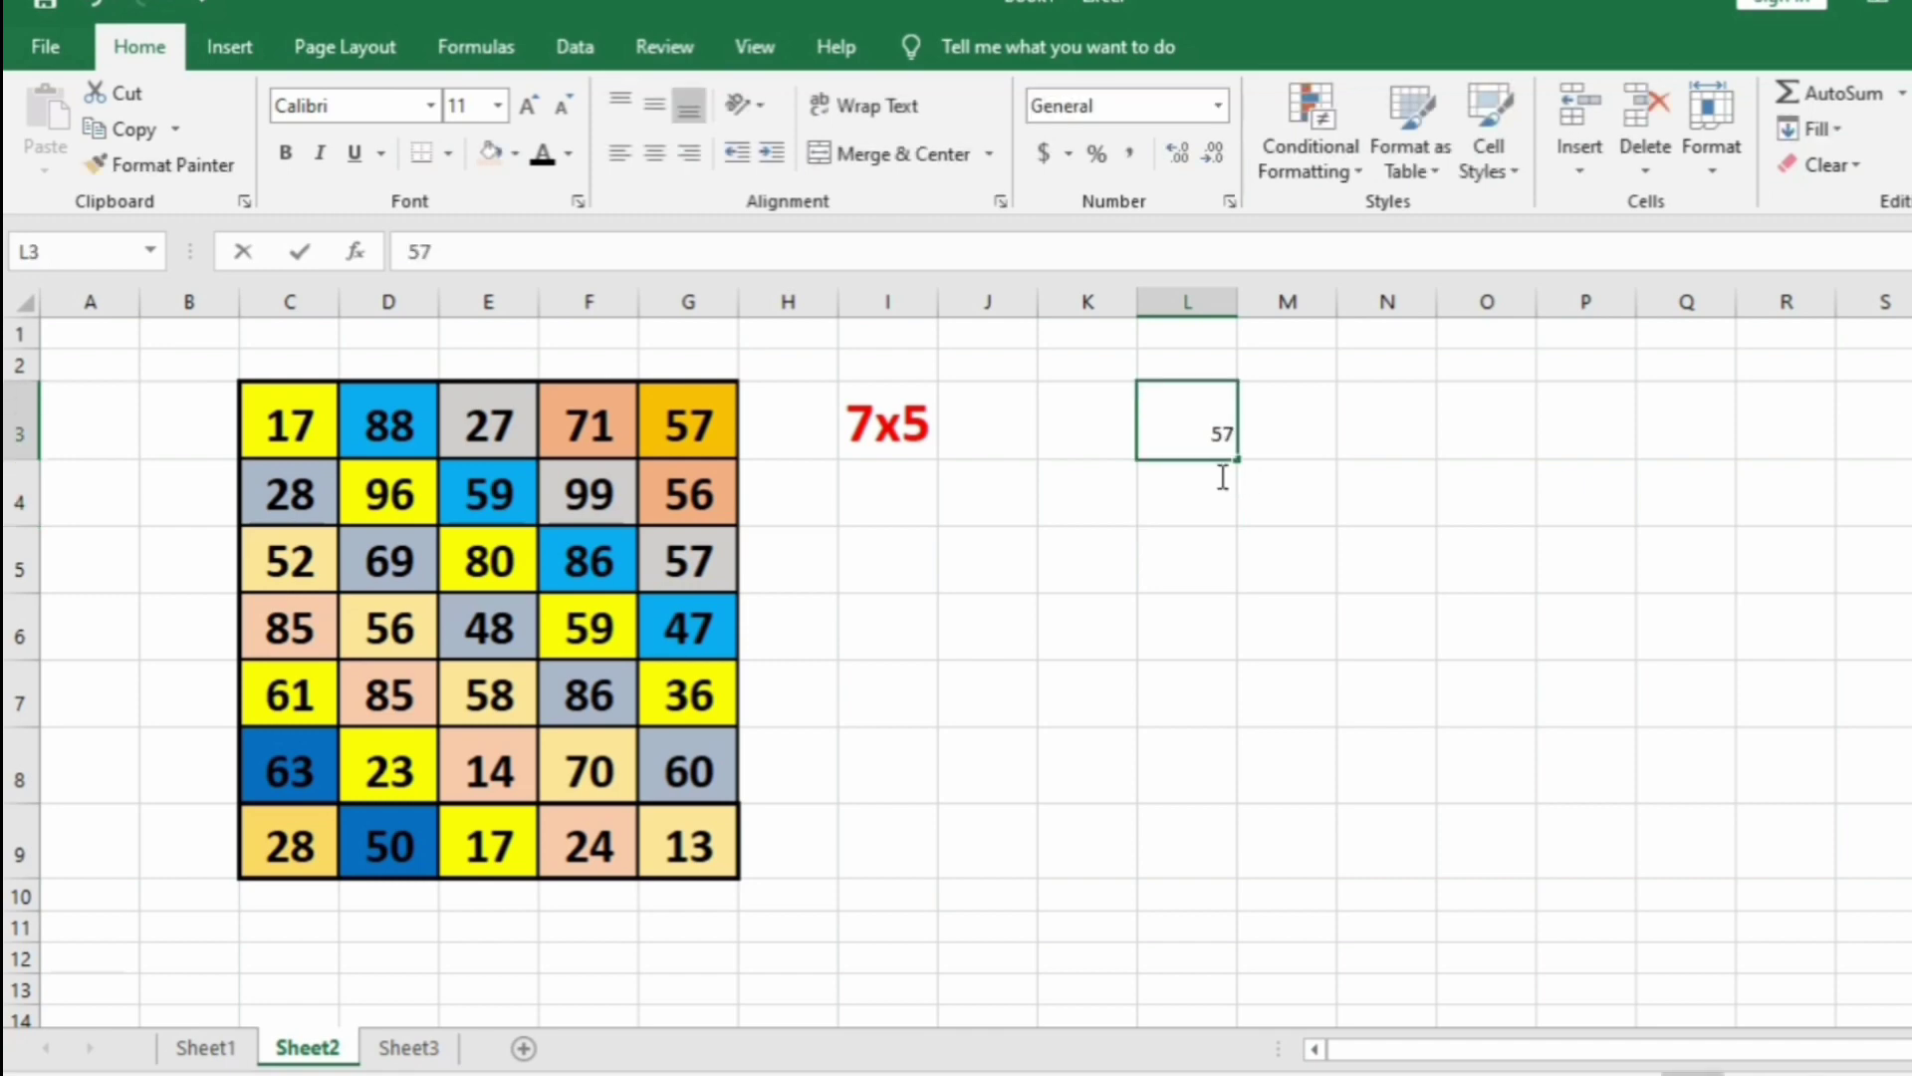
key(Delete)
scroll(948, 704, down, 2)
scroll(486, 721, up, 2)
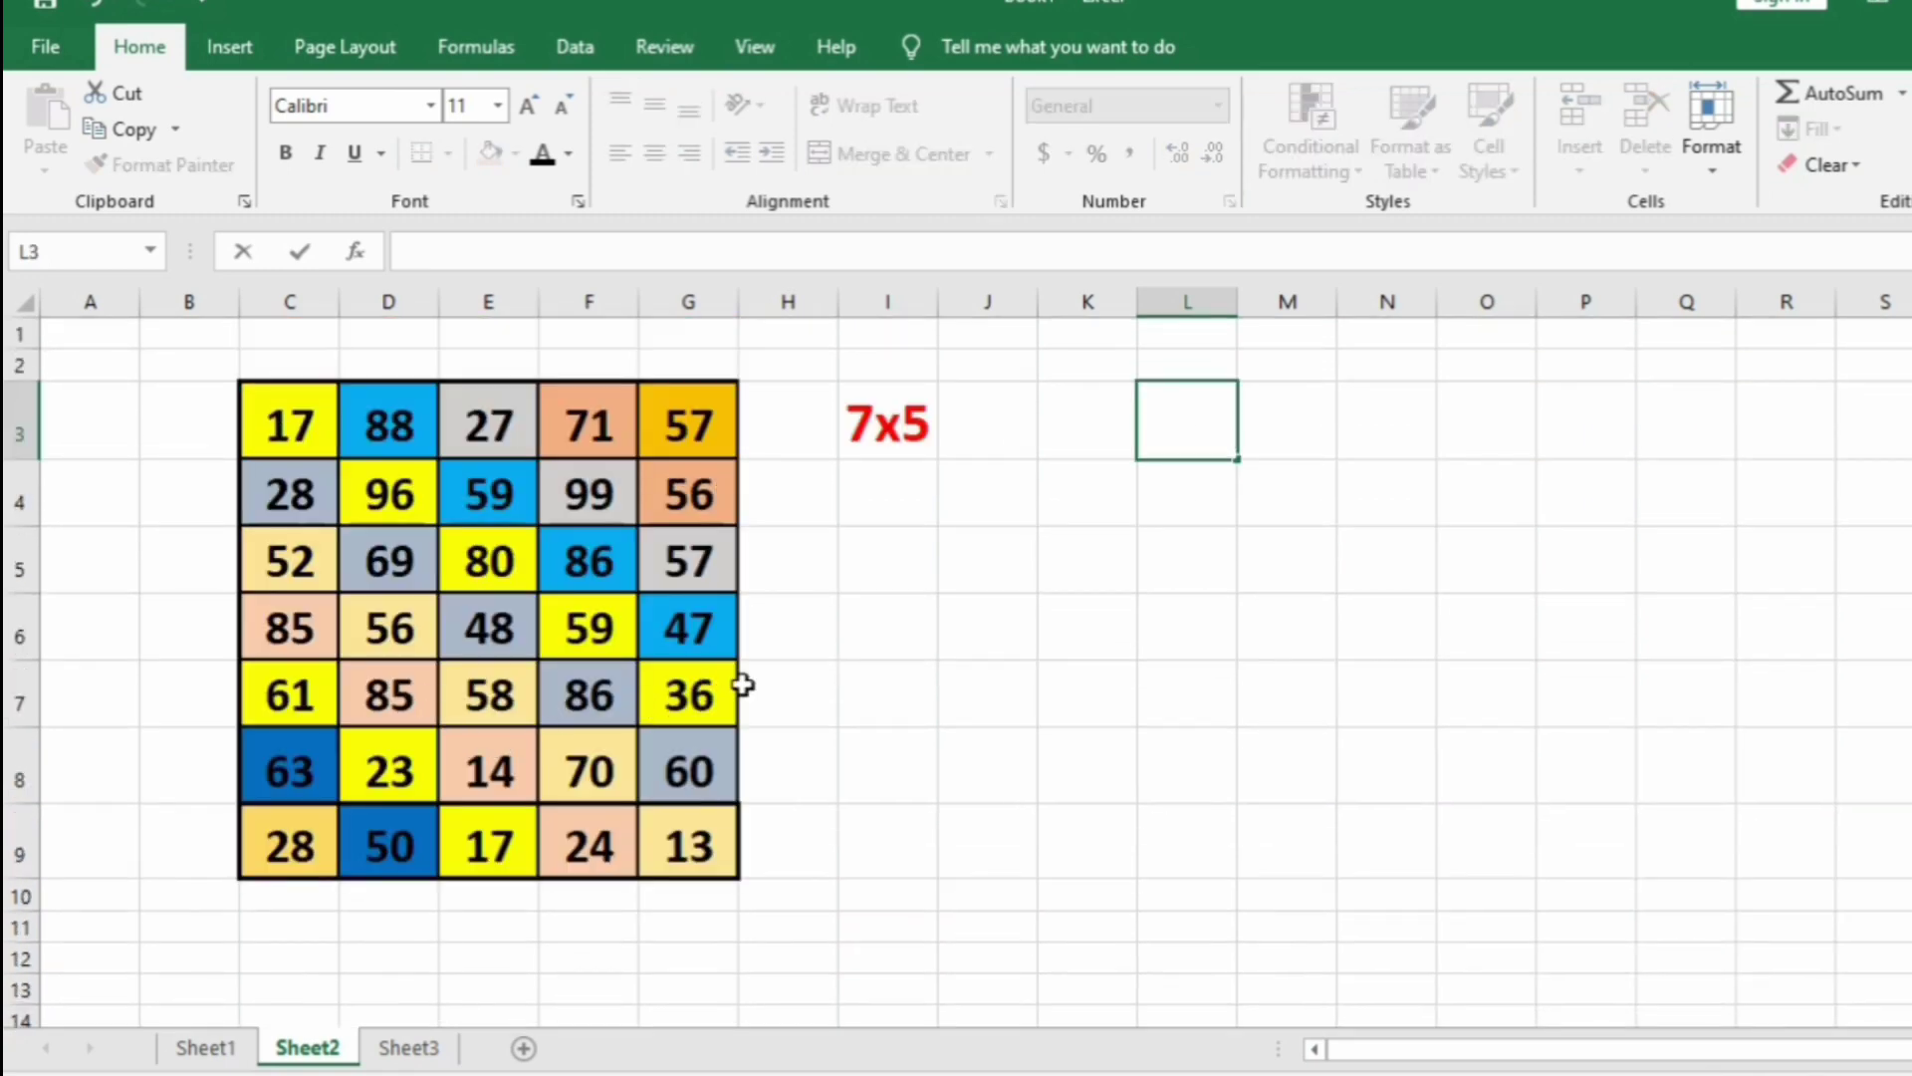
scroll(442, 889, down, 1)
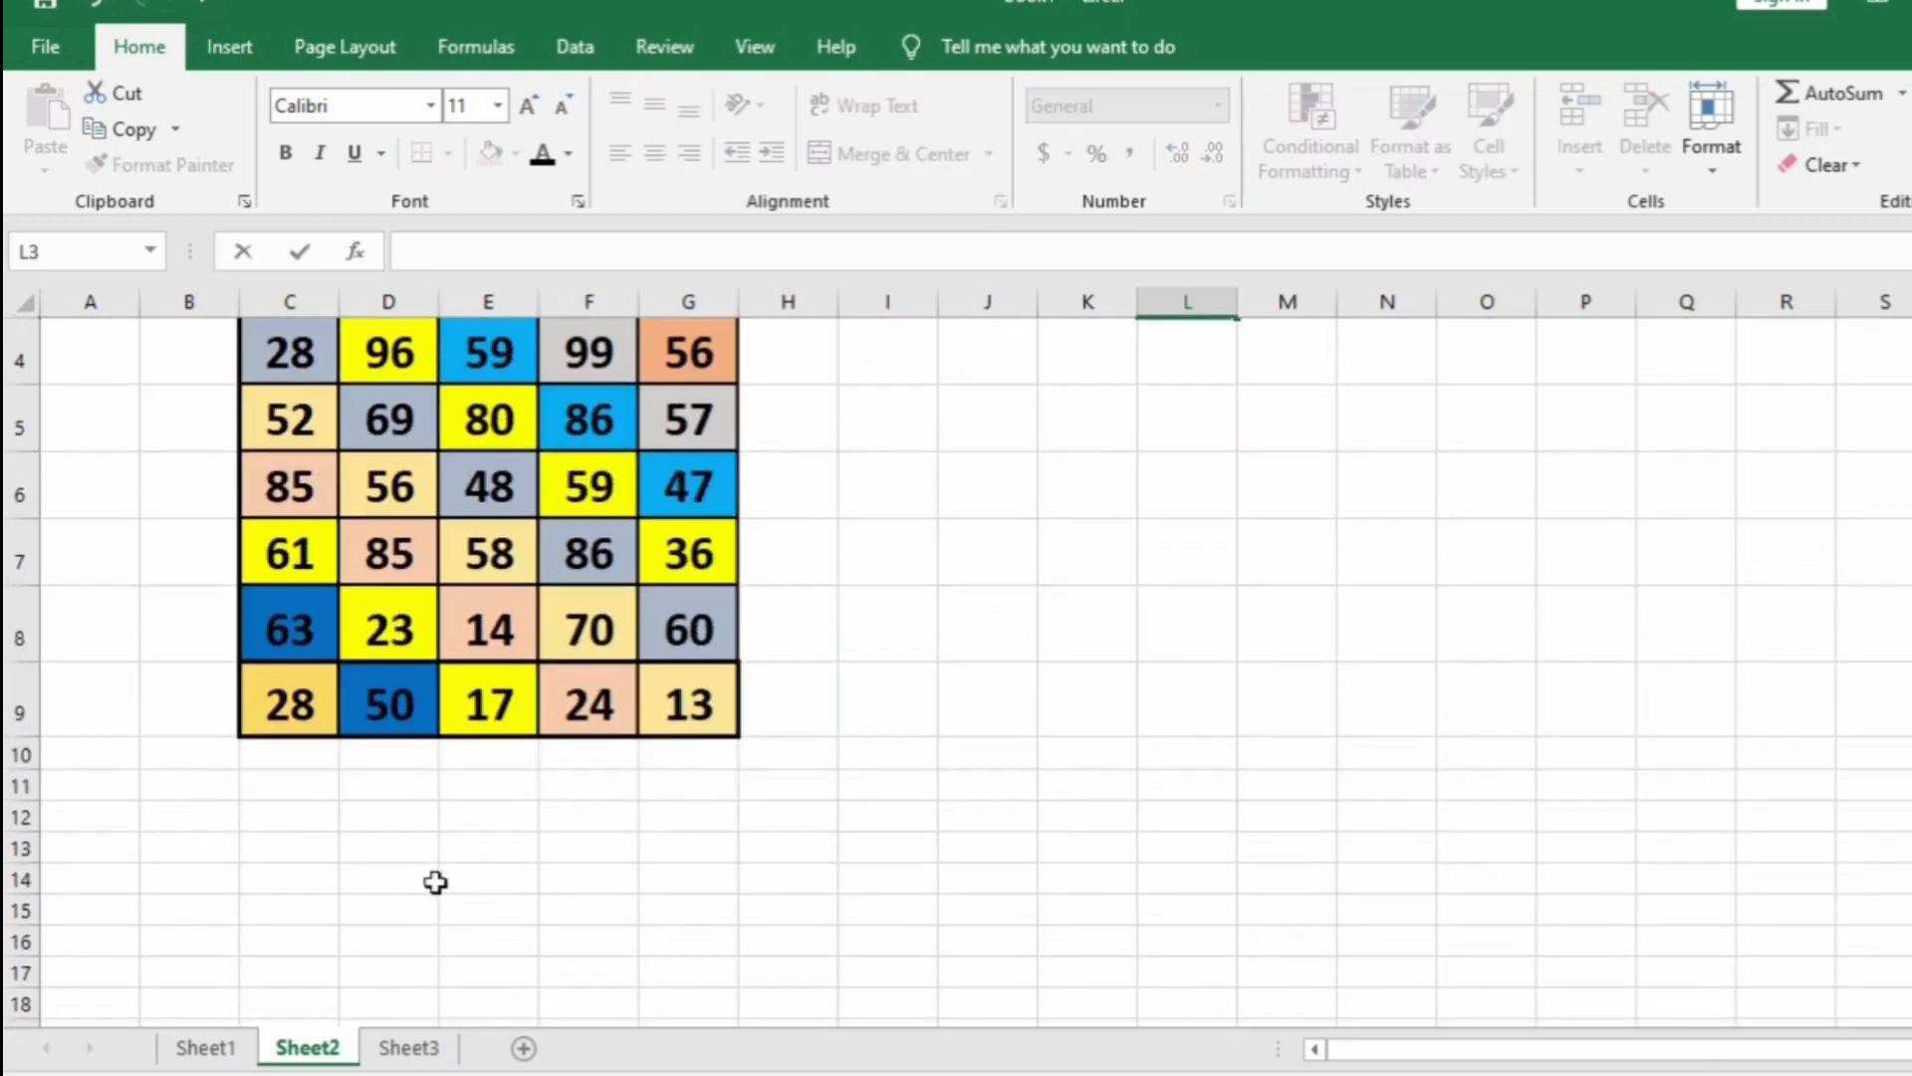
Starting in C12, type the first diagonals as rows: 57; 71 66; 27 99 57
click(302, 825)
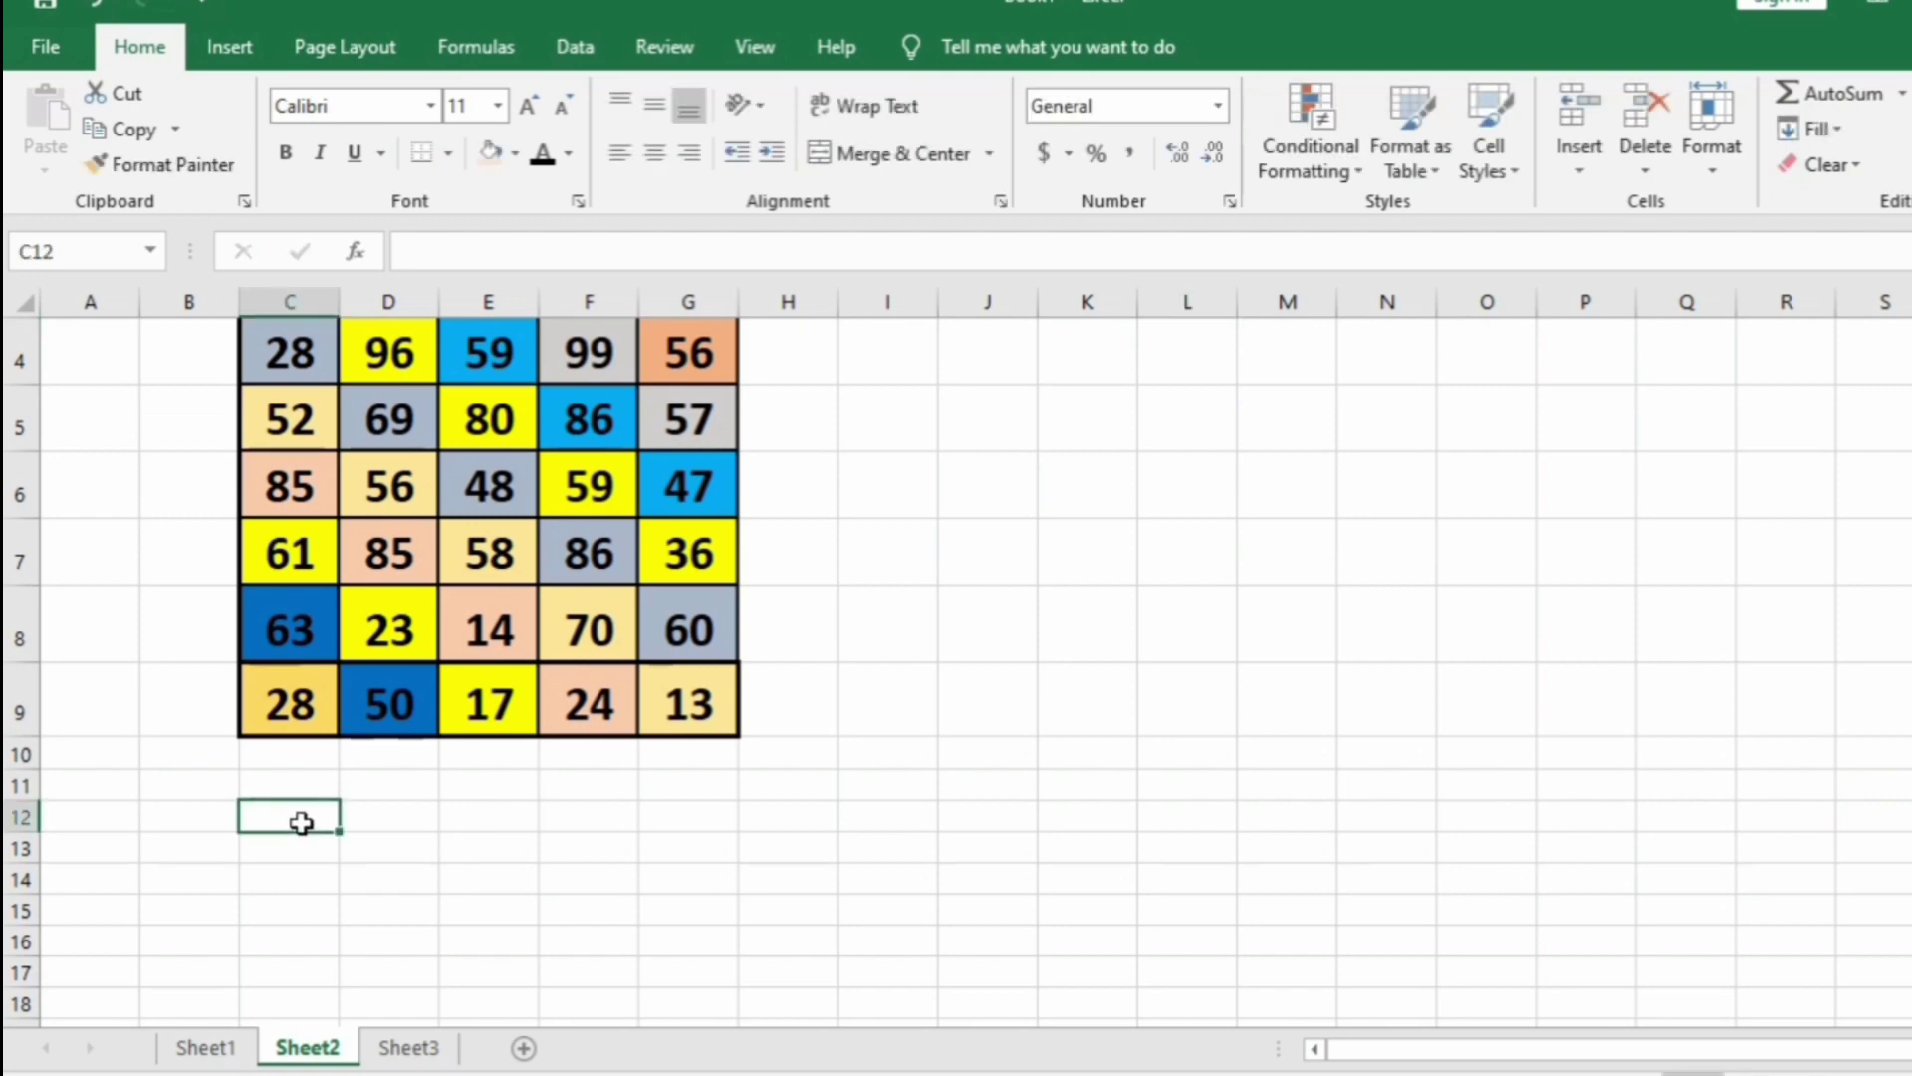
text(57)
key(Return)
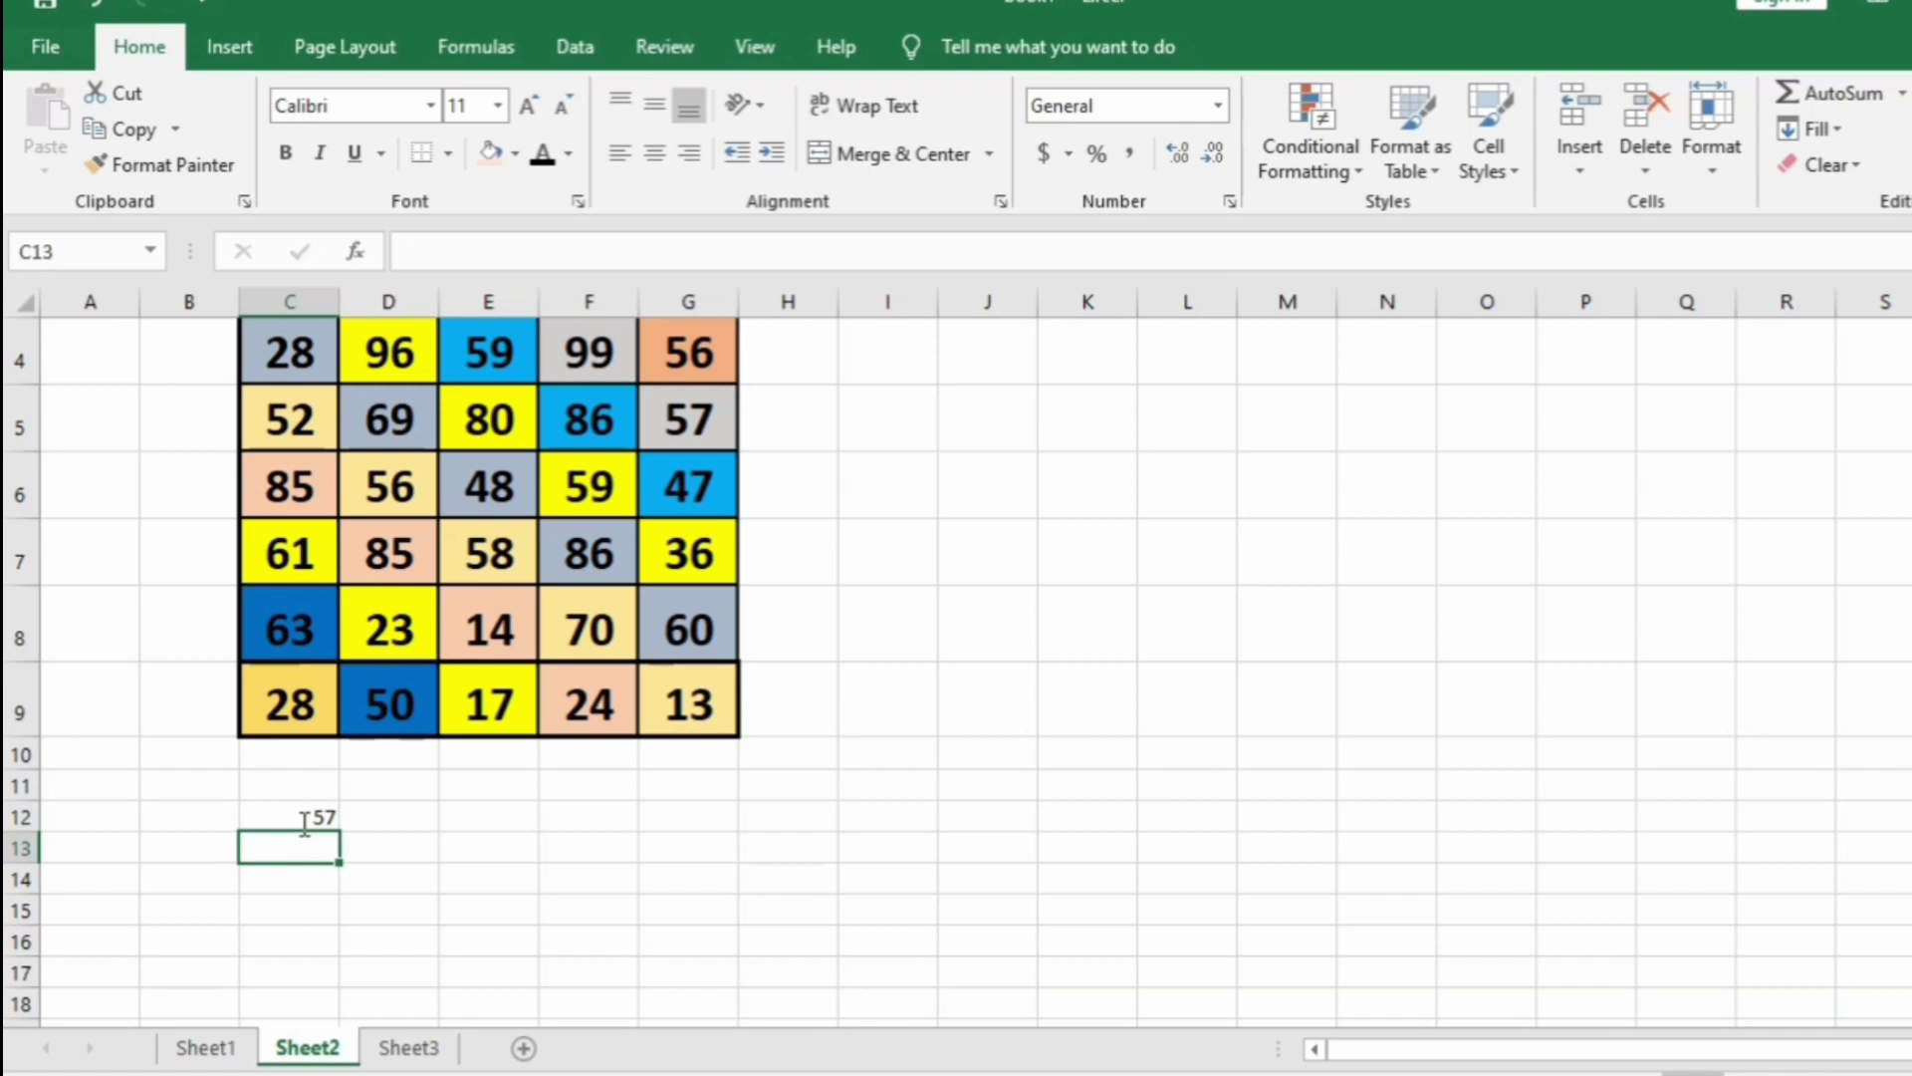
text(71)
key(Tab)
text(6)
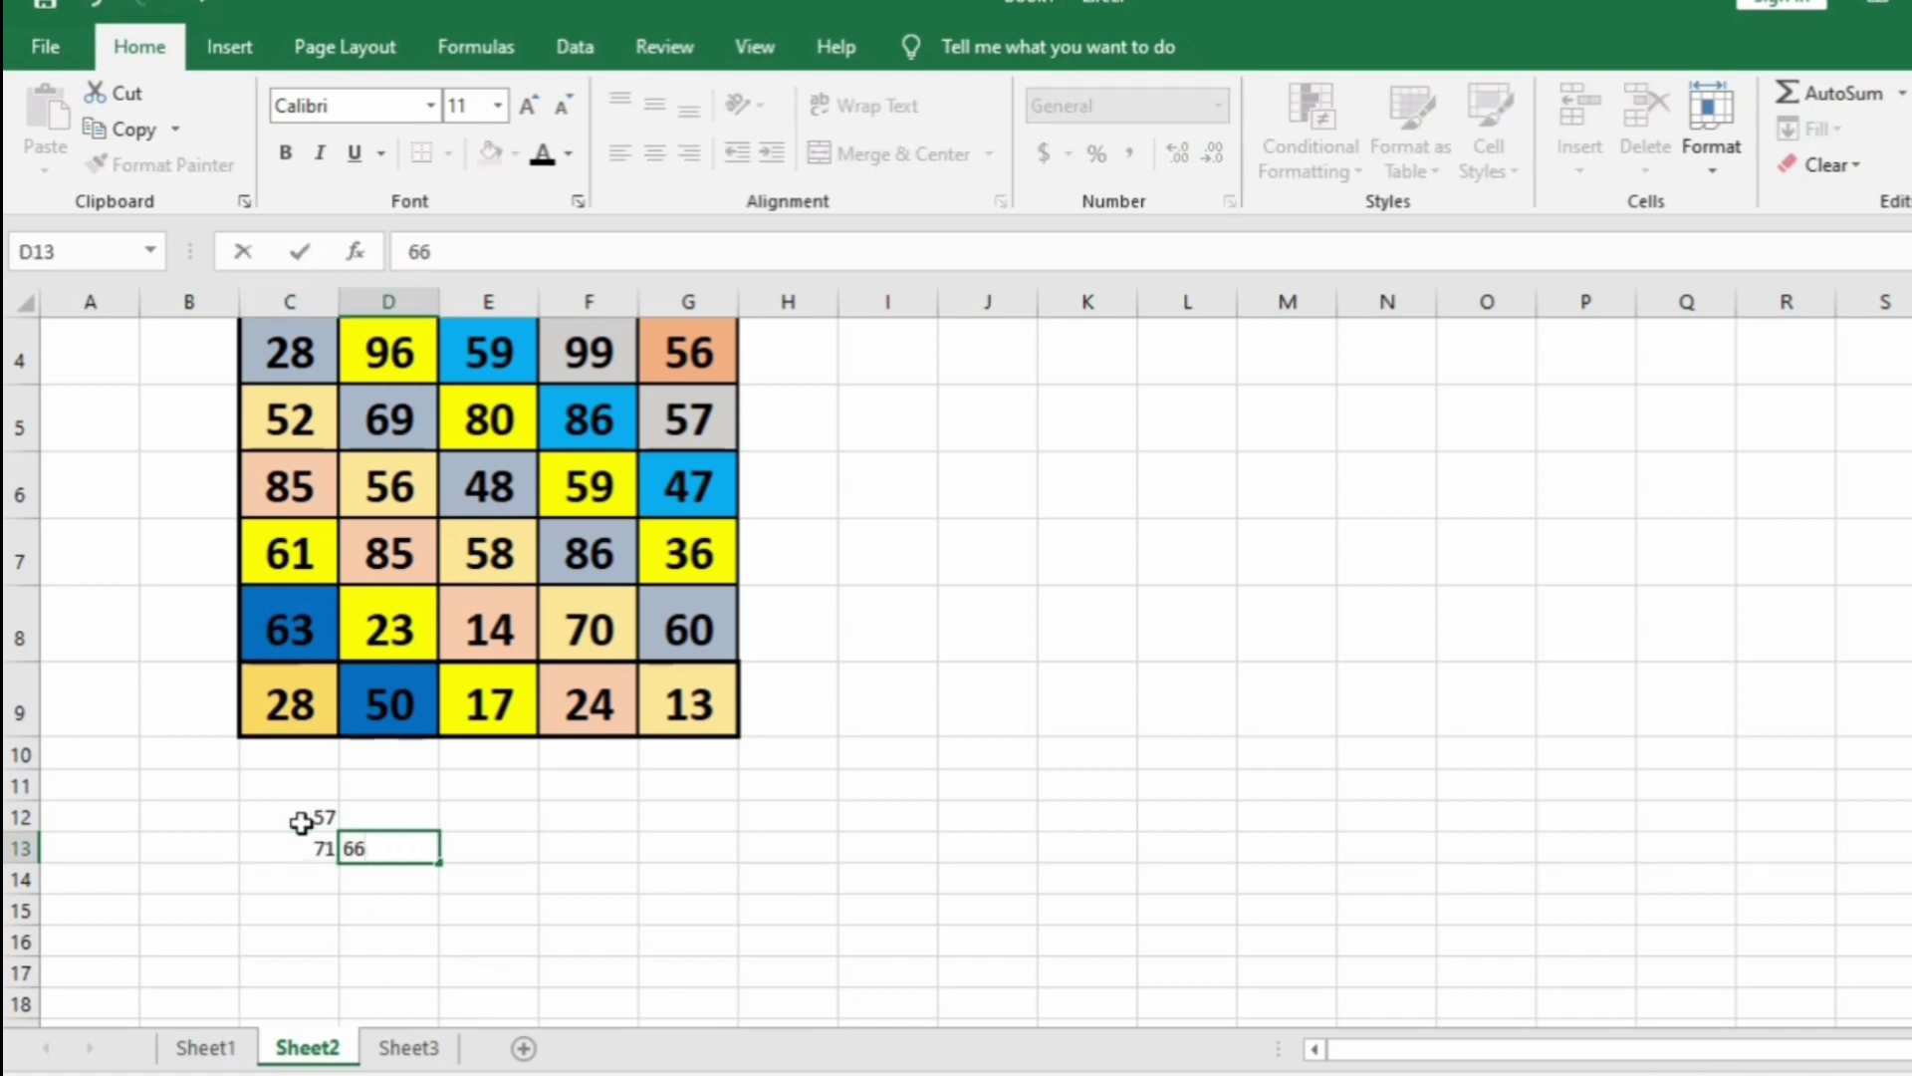
key(Return)
text(27)
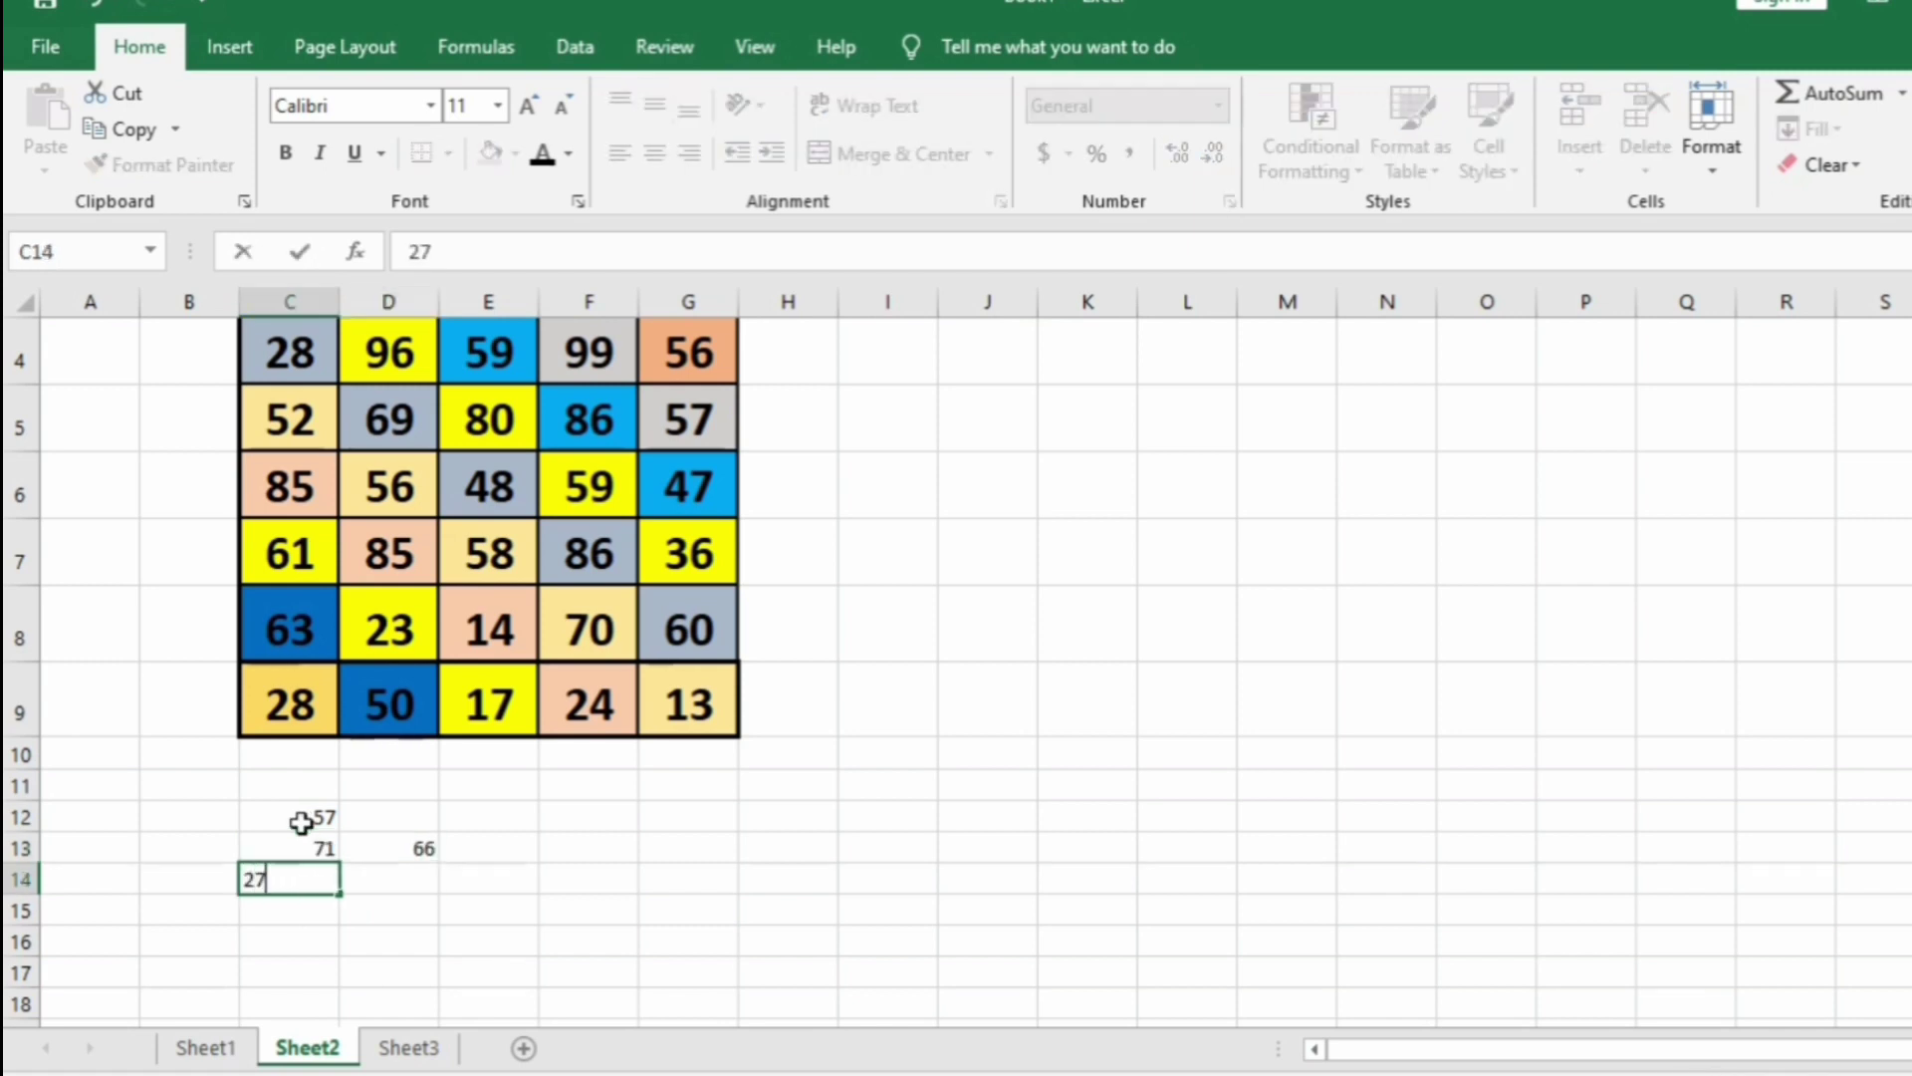
key(Tab)
text(99)
key(Tab)
text(5)
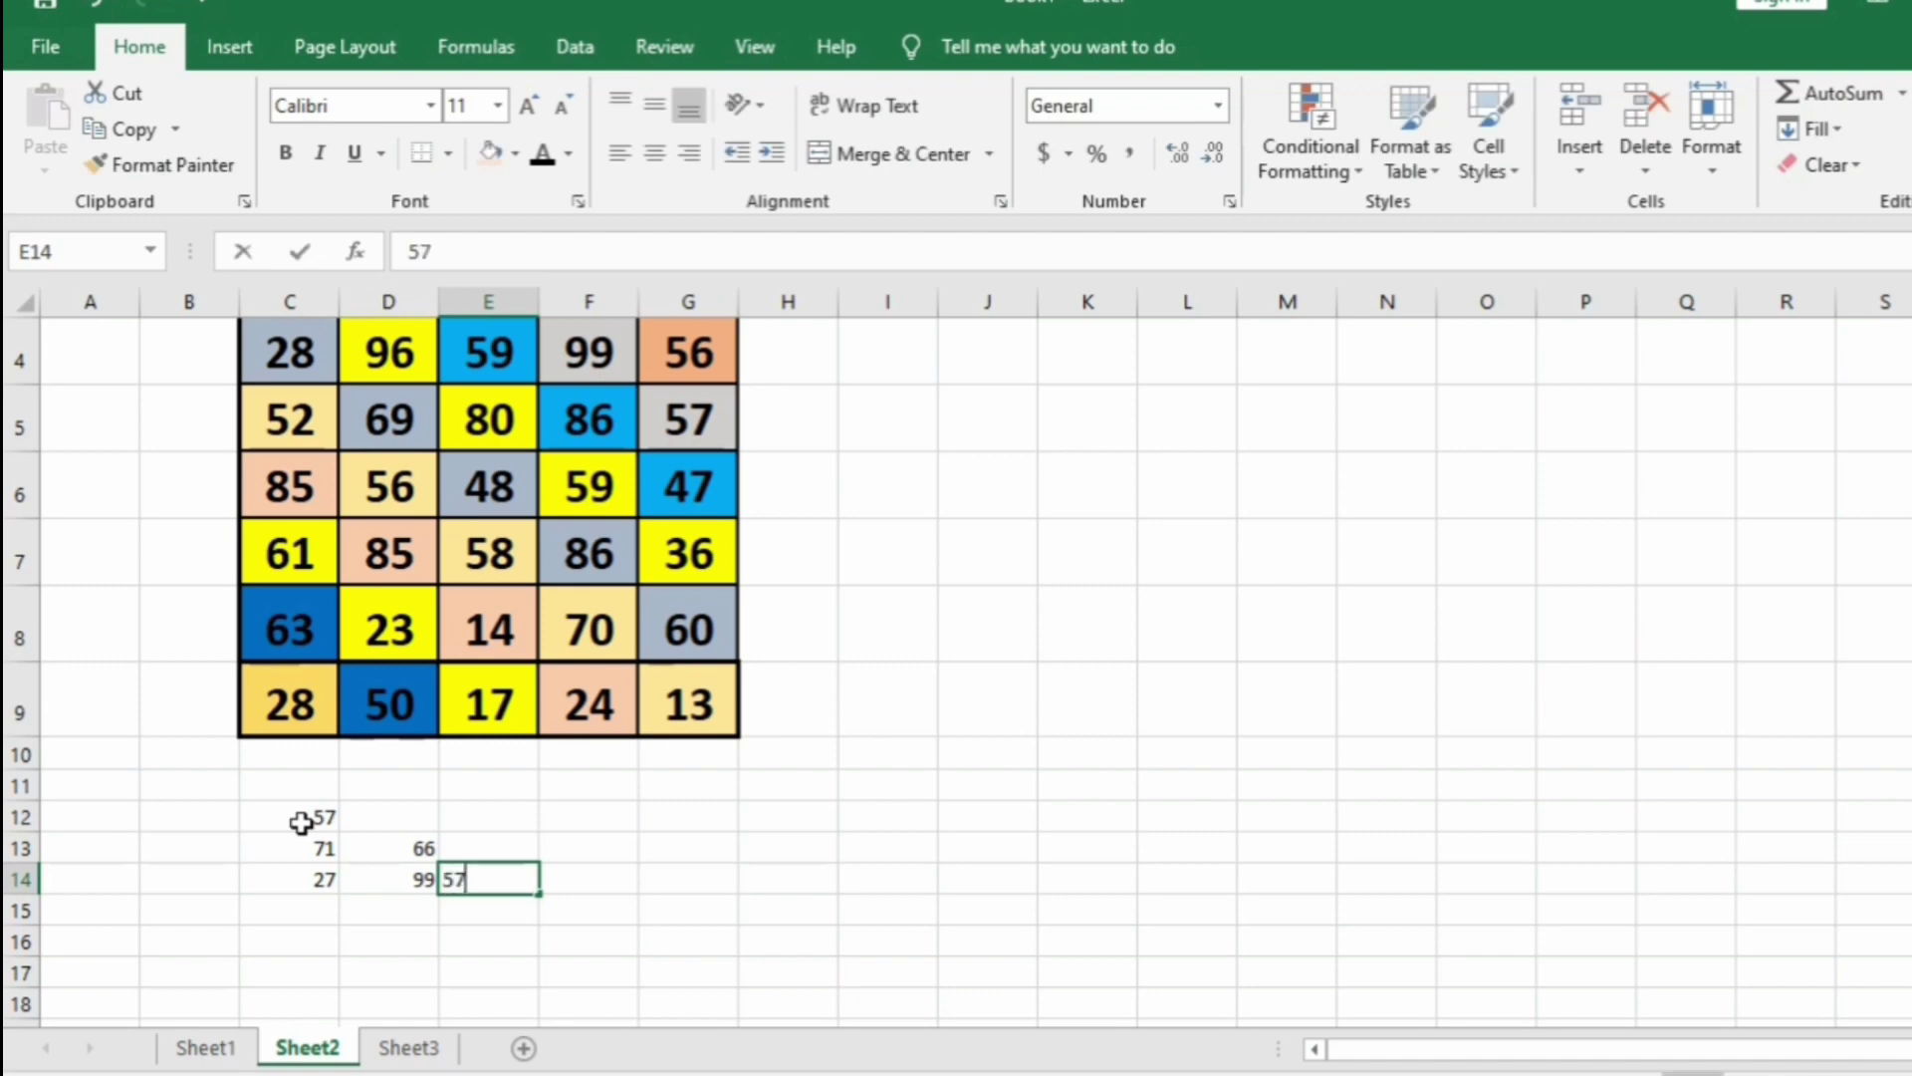
key(Return)
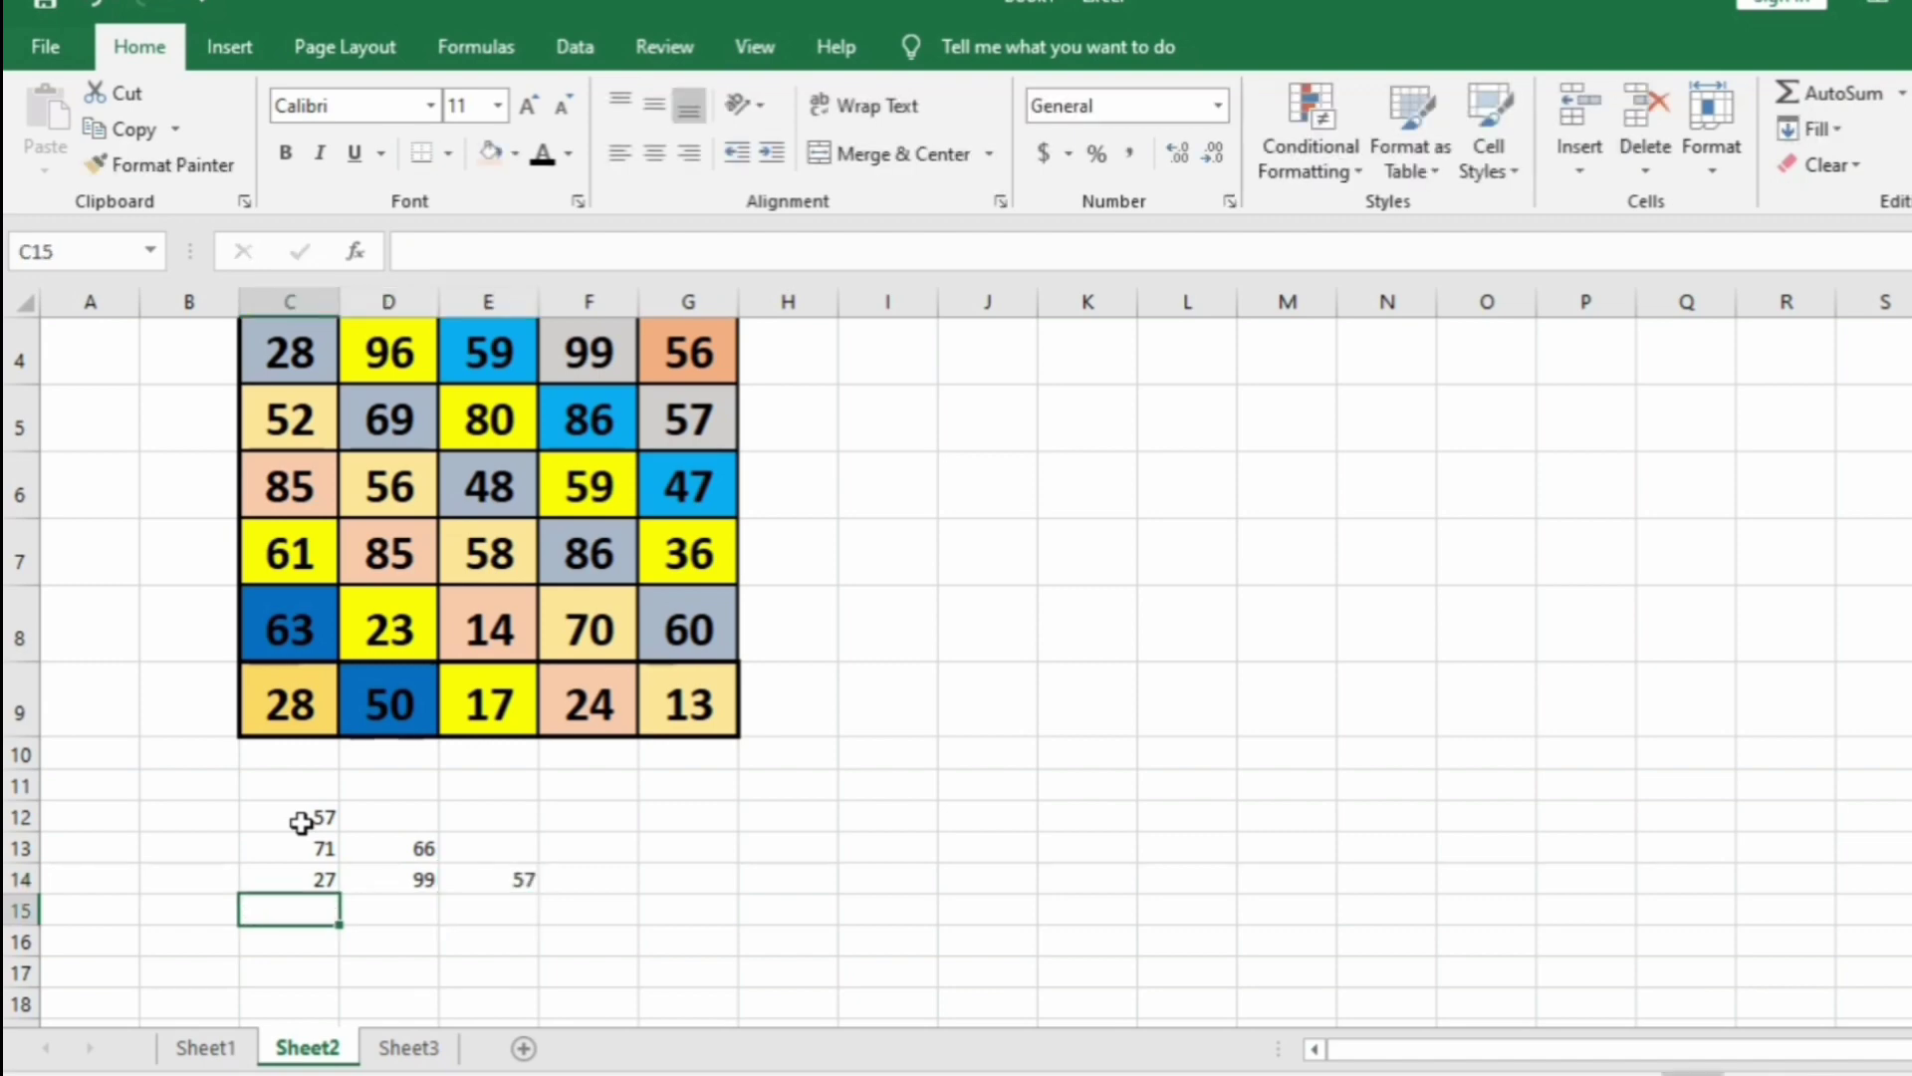
text(88)
Continue the rows with 88 59 86 47 and 63 50, moving to C22 for the last
key(Tab)
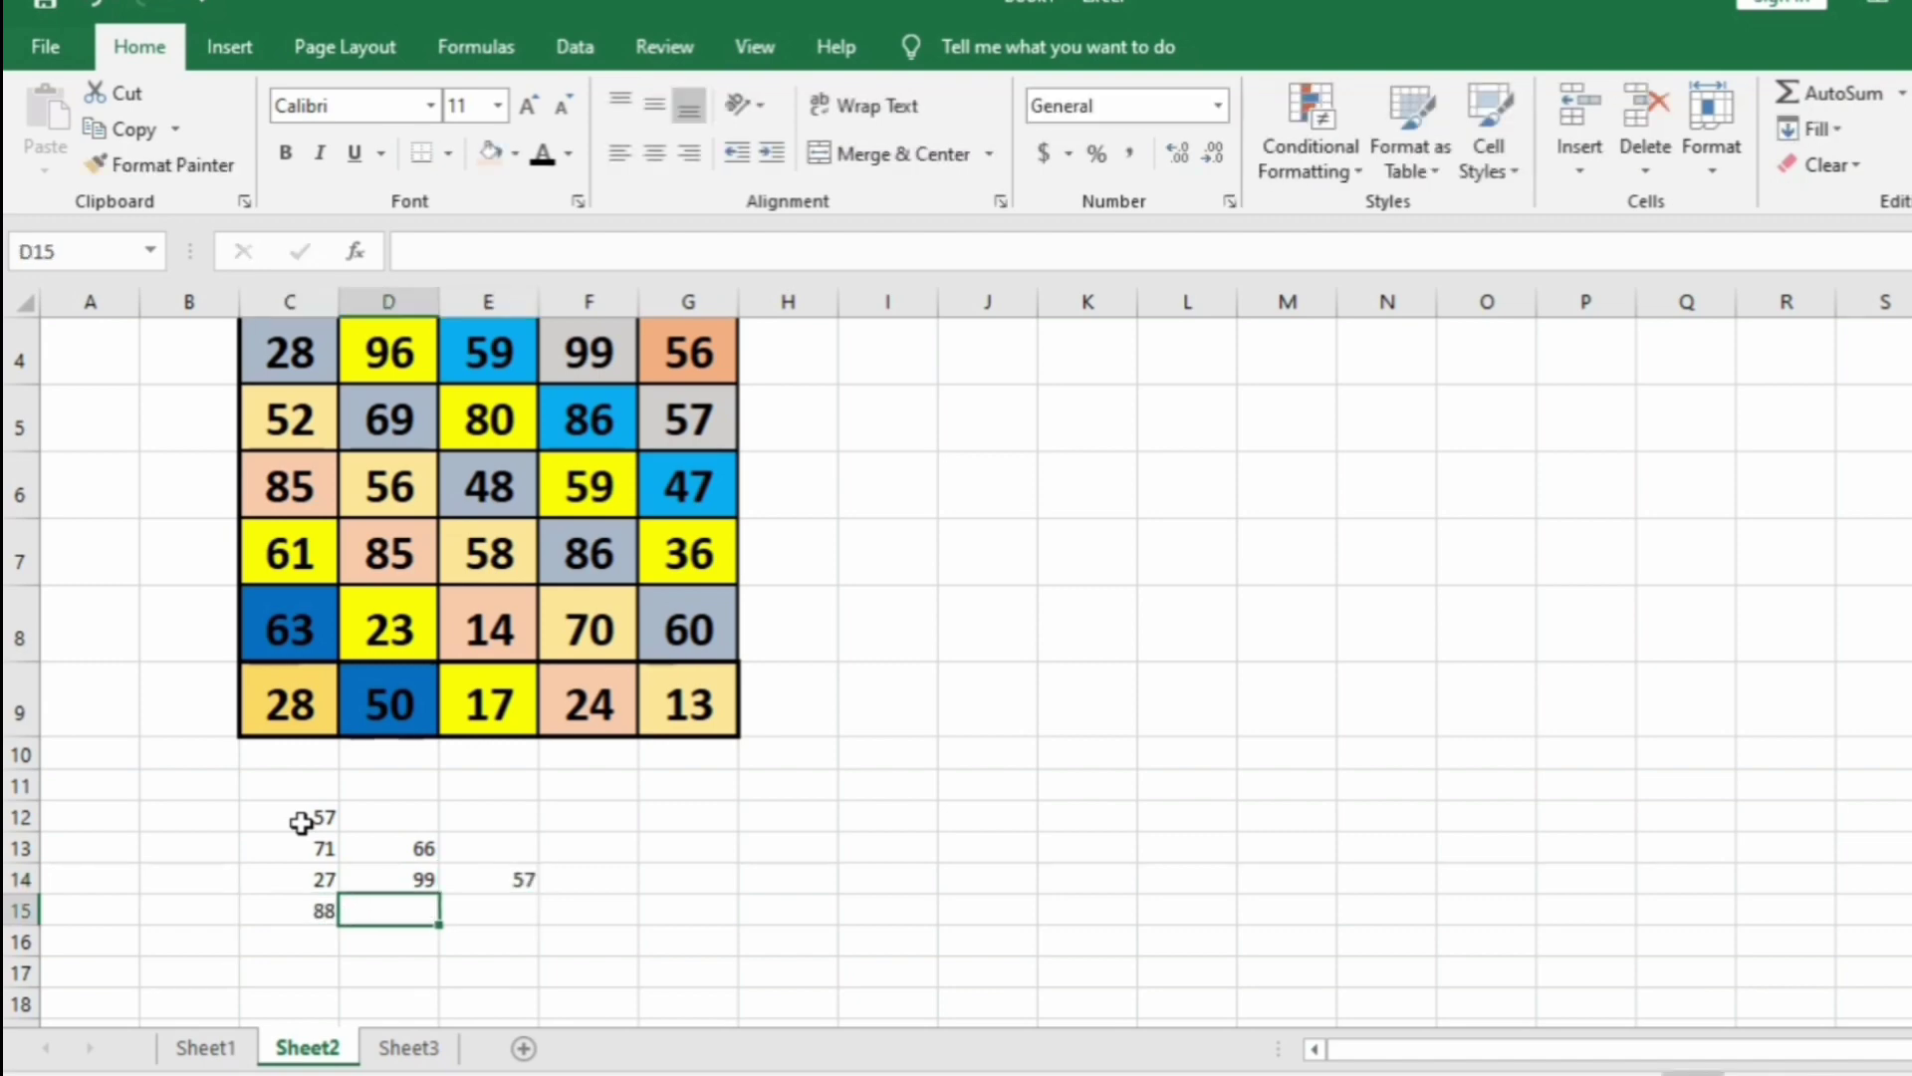
text(59)
key(Tab)
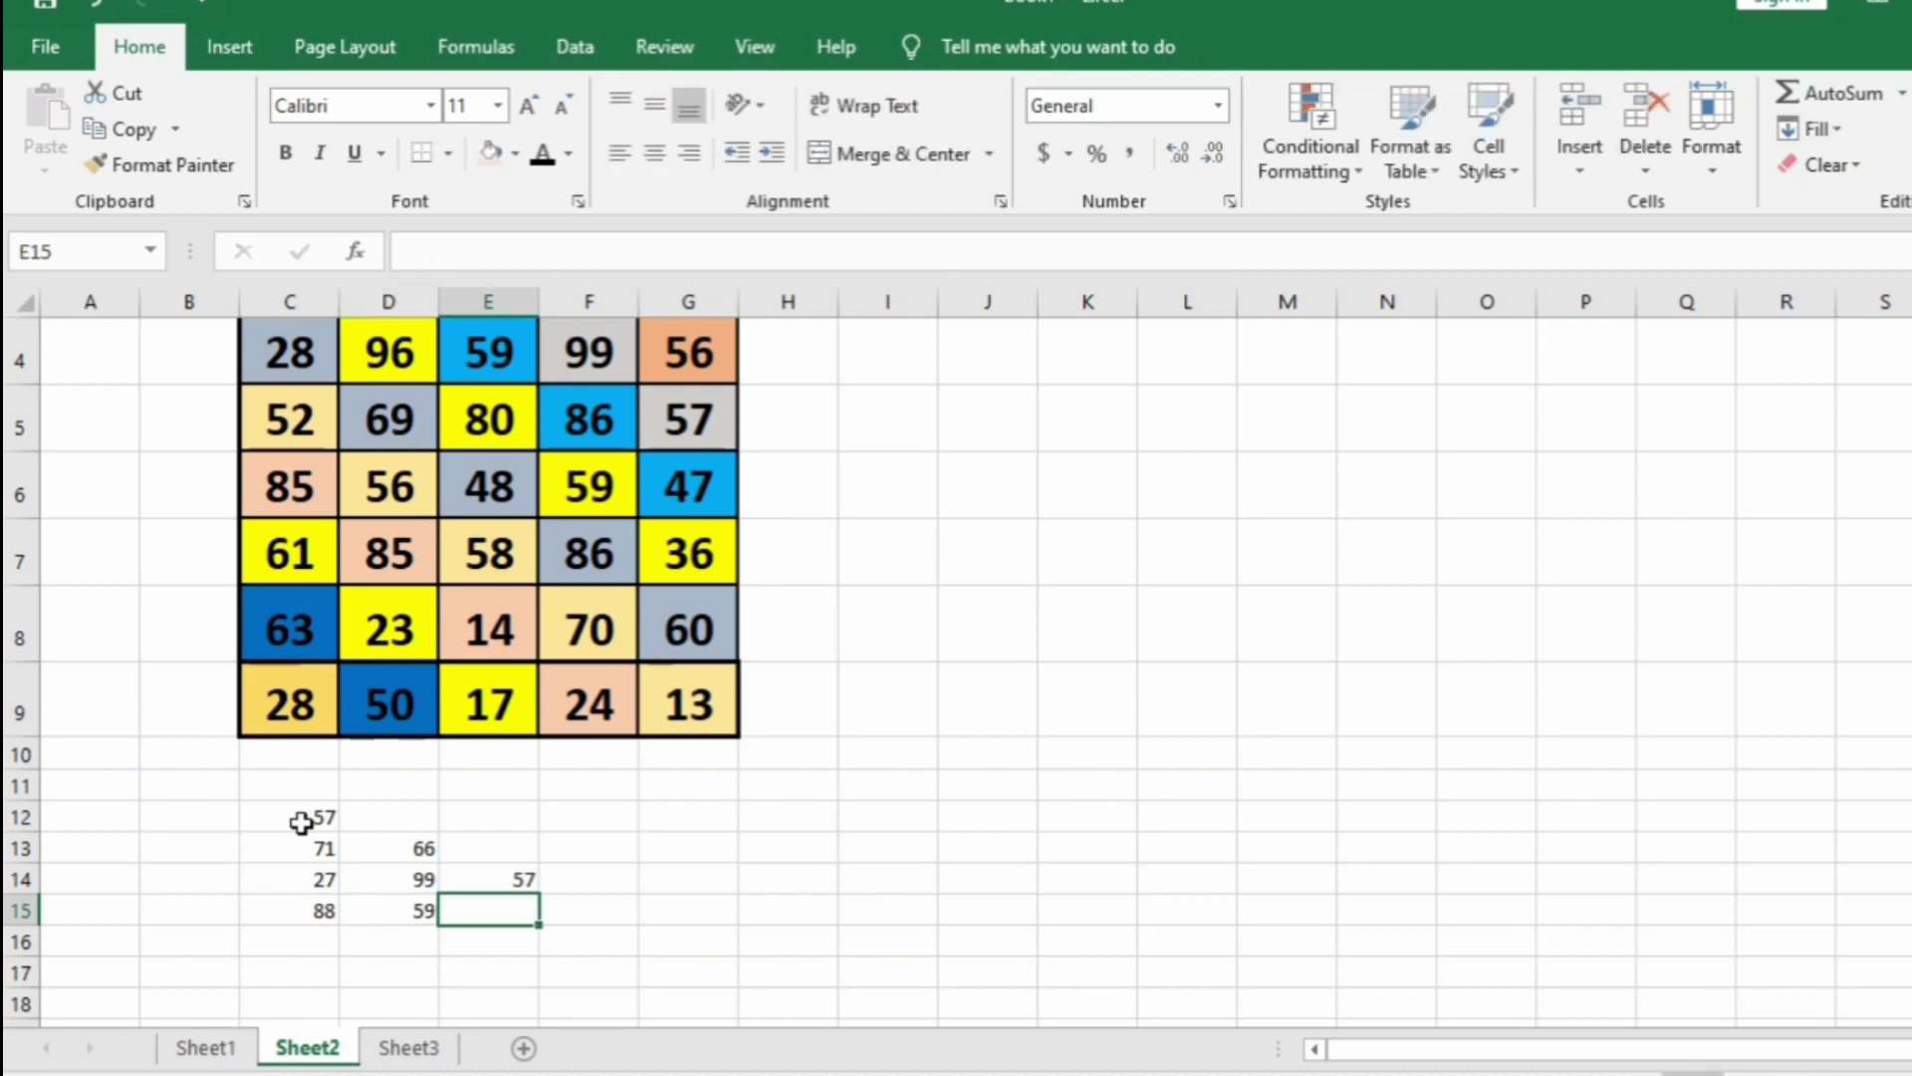
text(86)
key(Tab)
text(47)
key(Return)
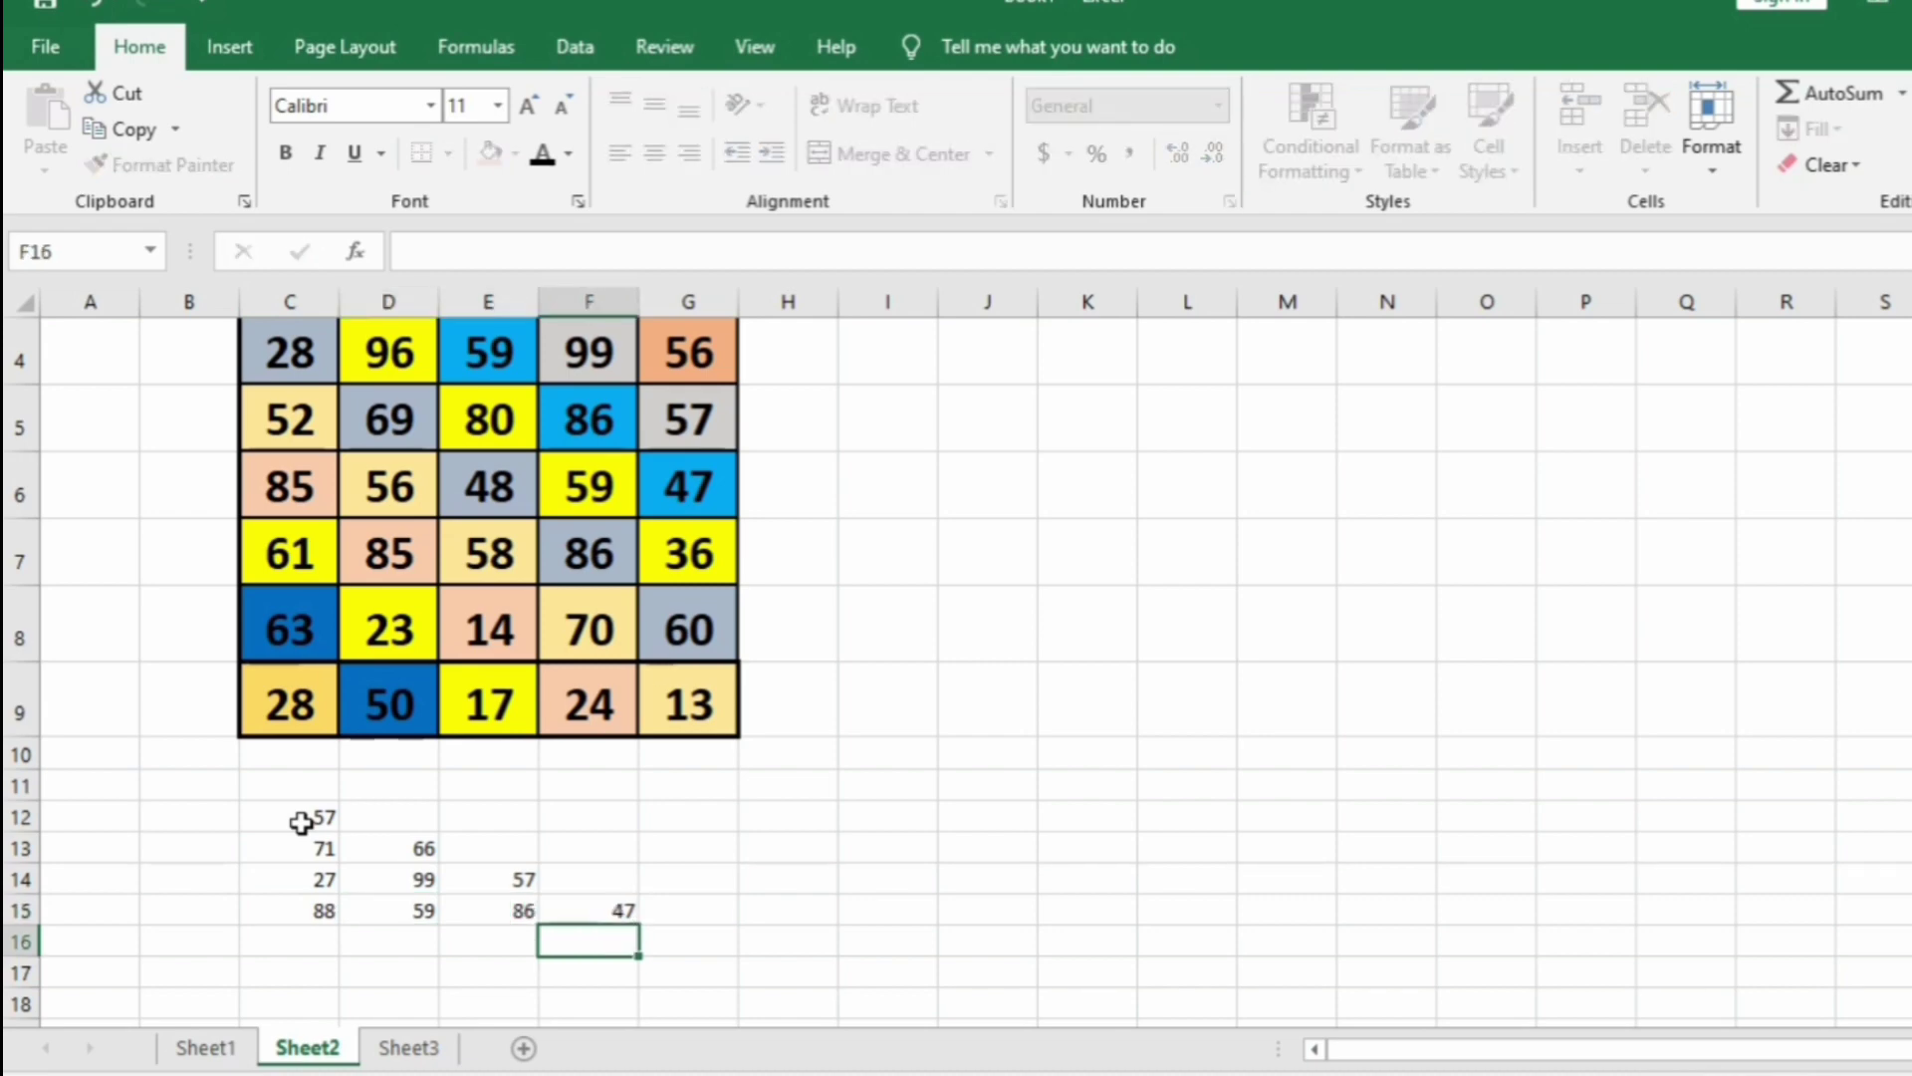
text(63)
key(Tab)
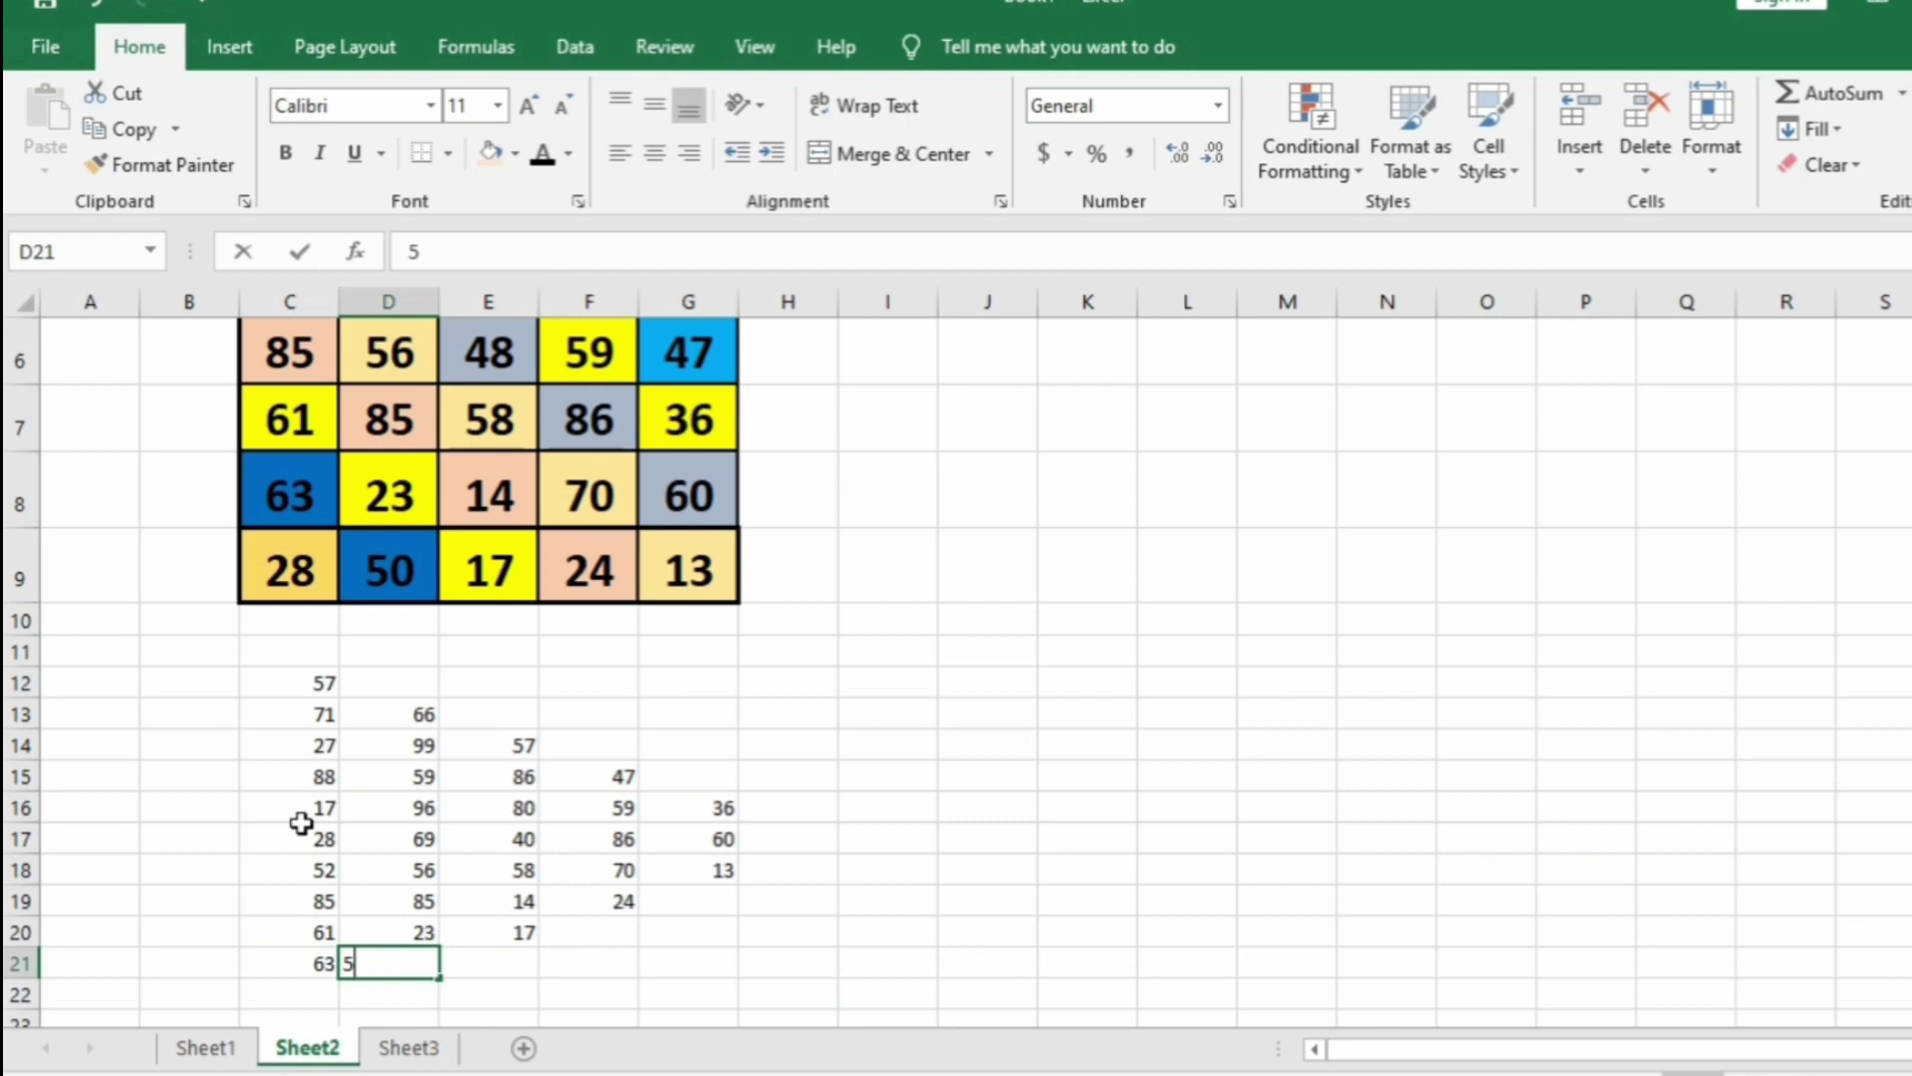
text(50)
key(Down)
key(Left)
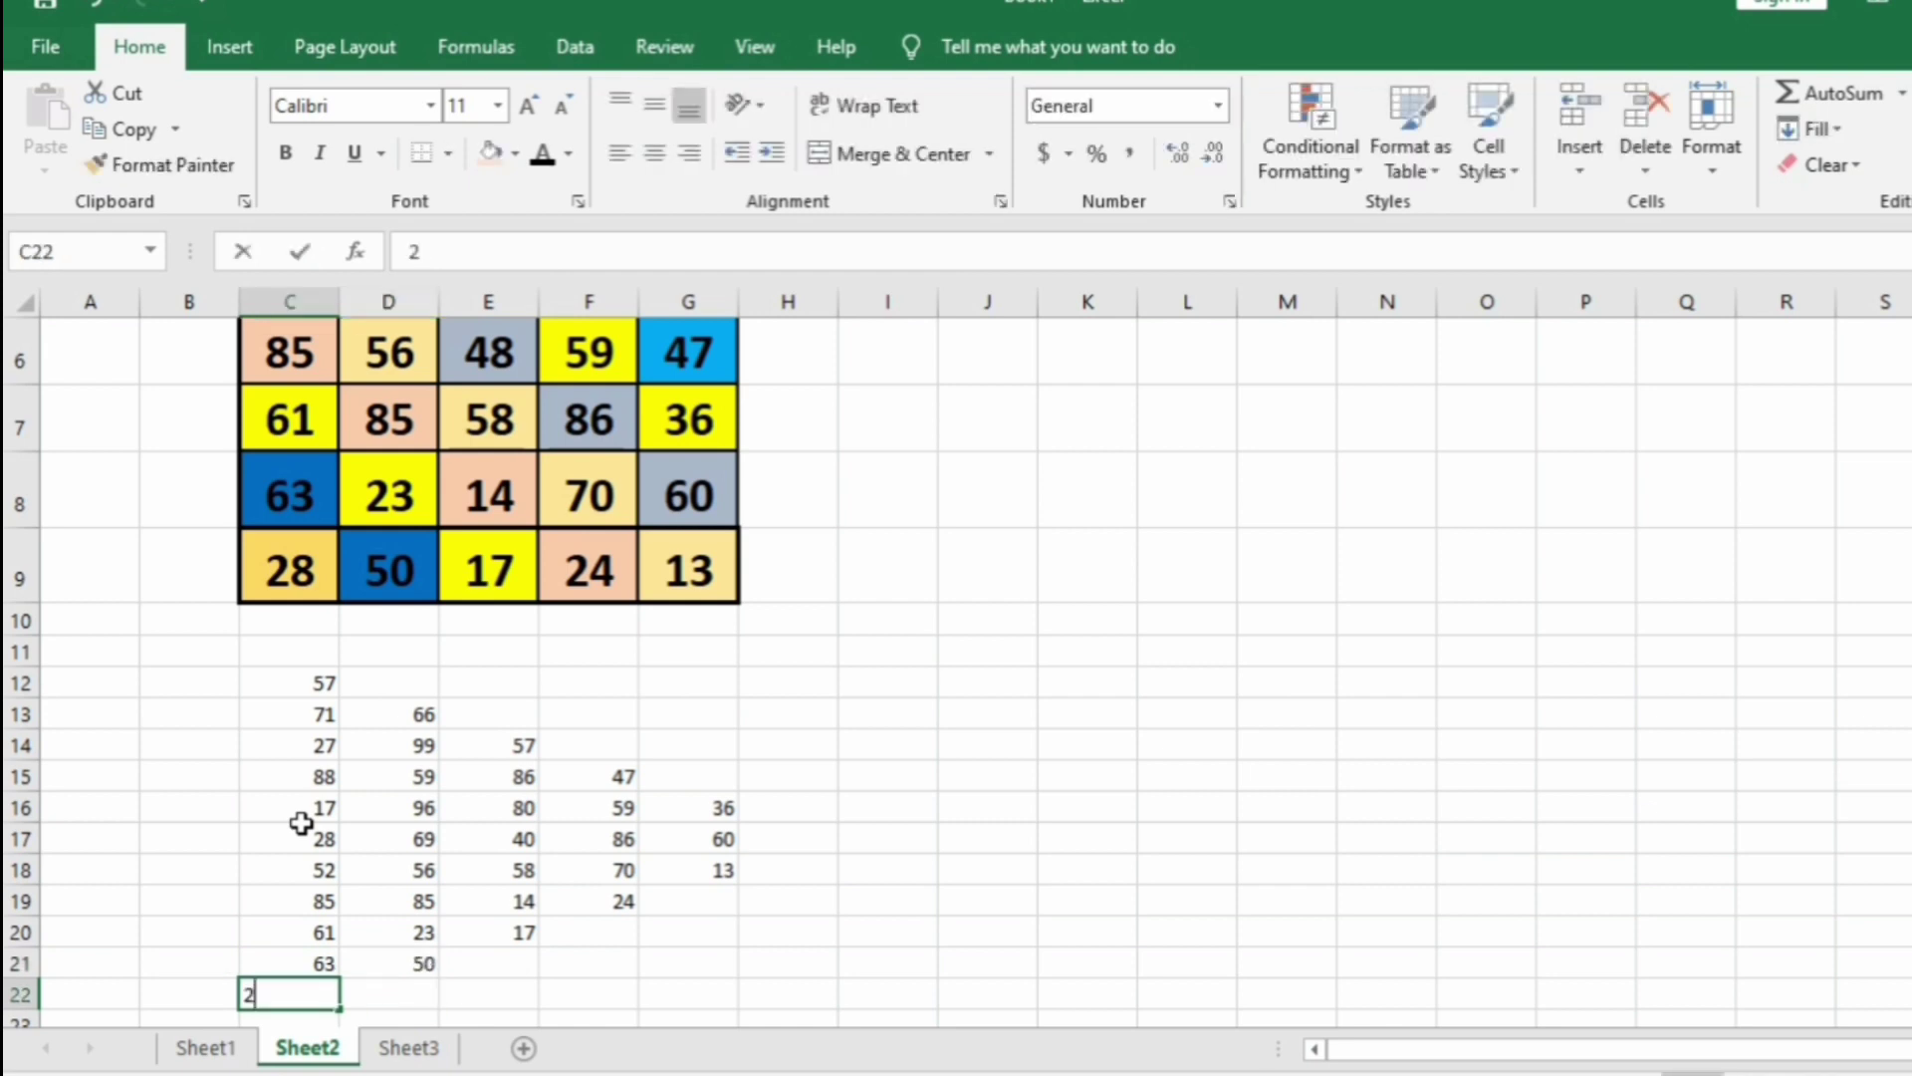
text(8)
Centre the C12:G22 diagonal listing and set its font size to 16
mouse_move(300, 683)
mouse_down()
mouse_move(634, 978)
mouse_move(735, 1004)
mouse_up()
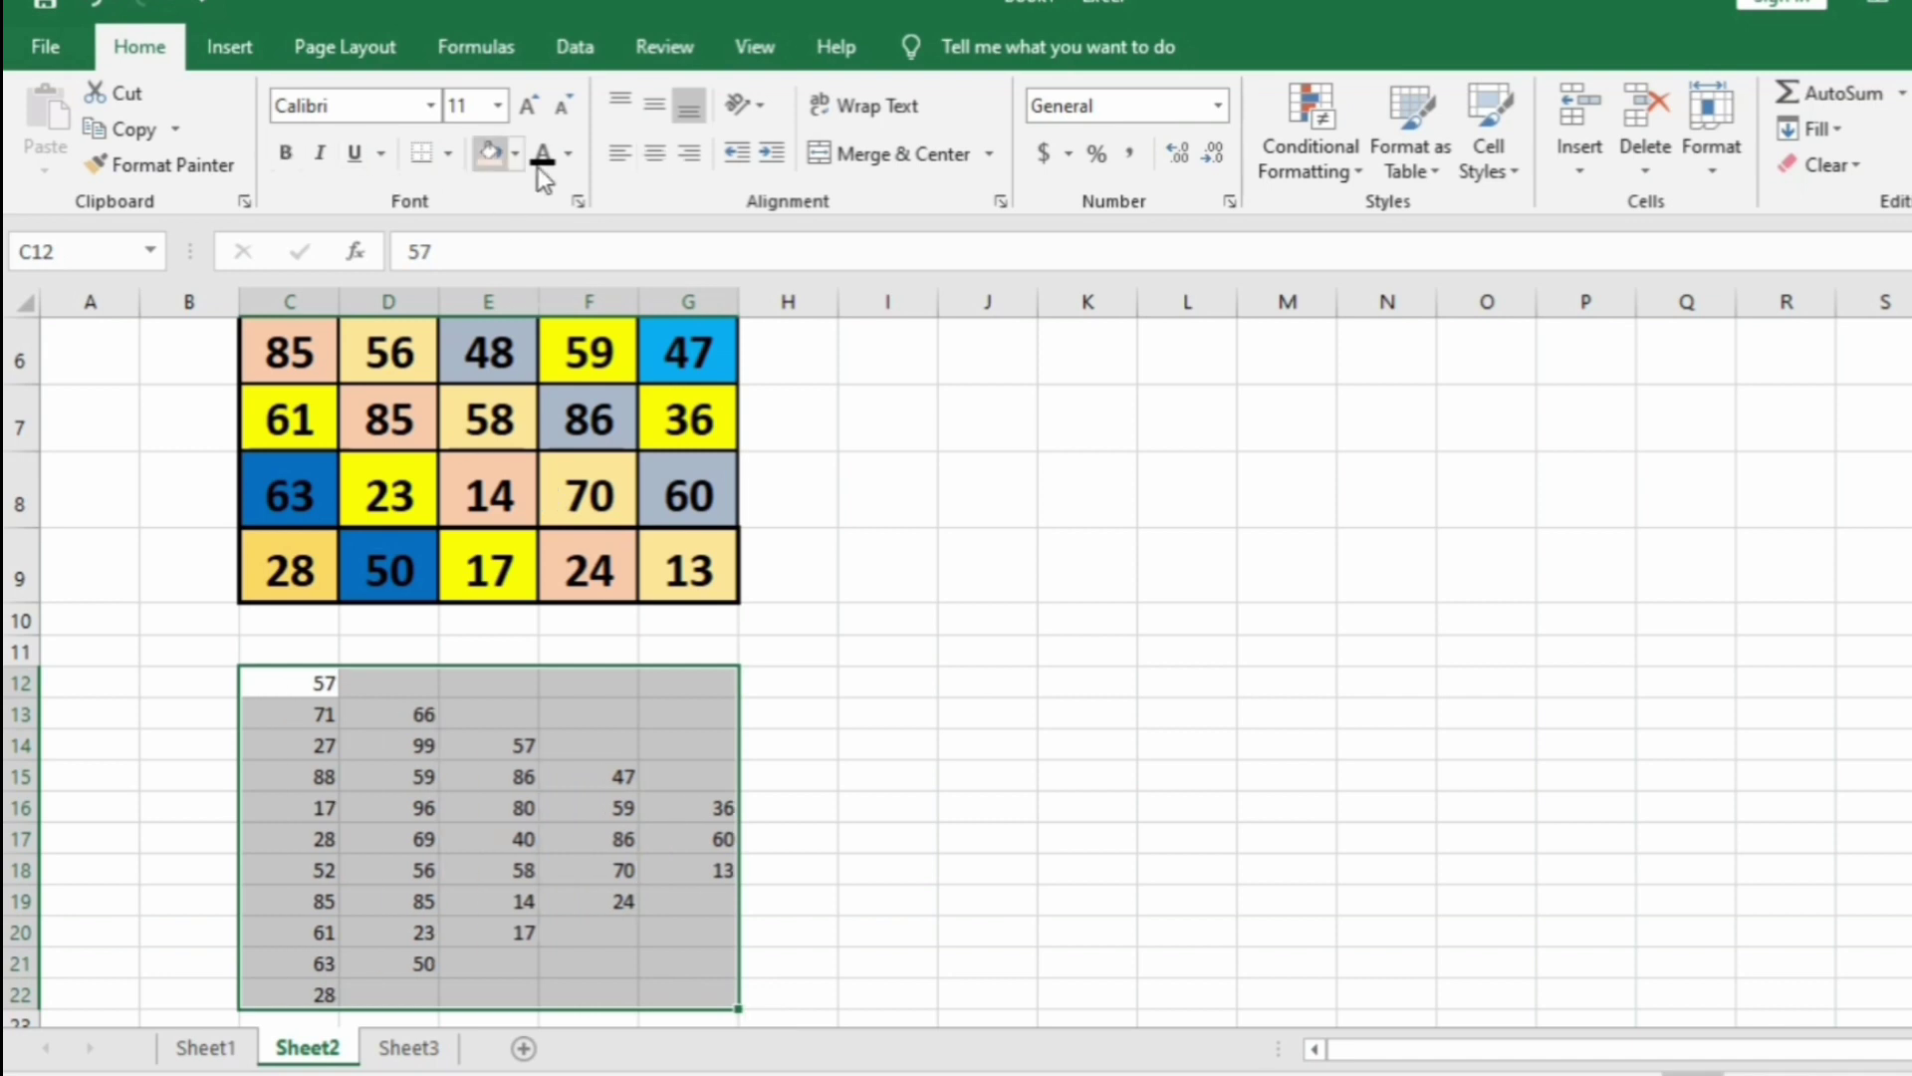
click(658, 157)
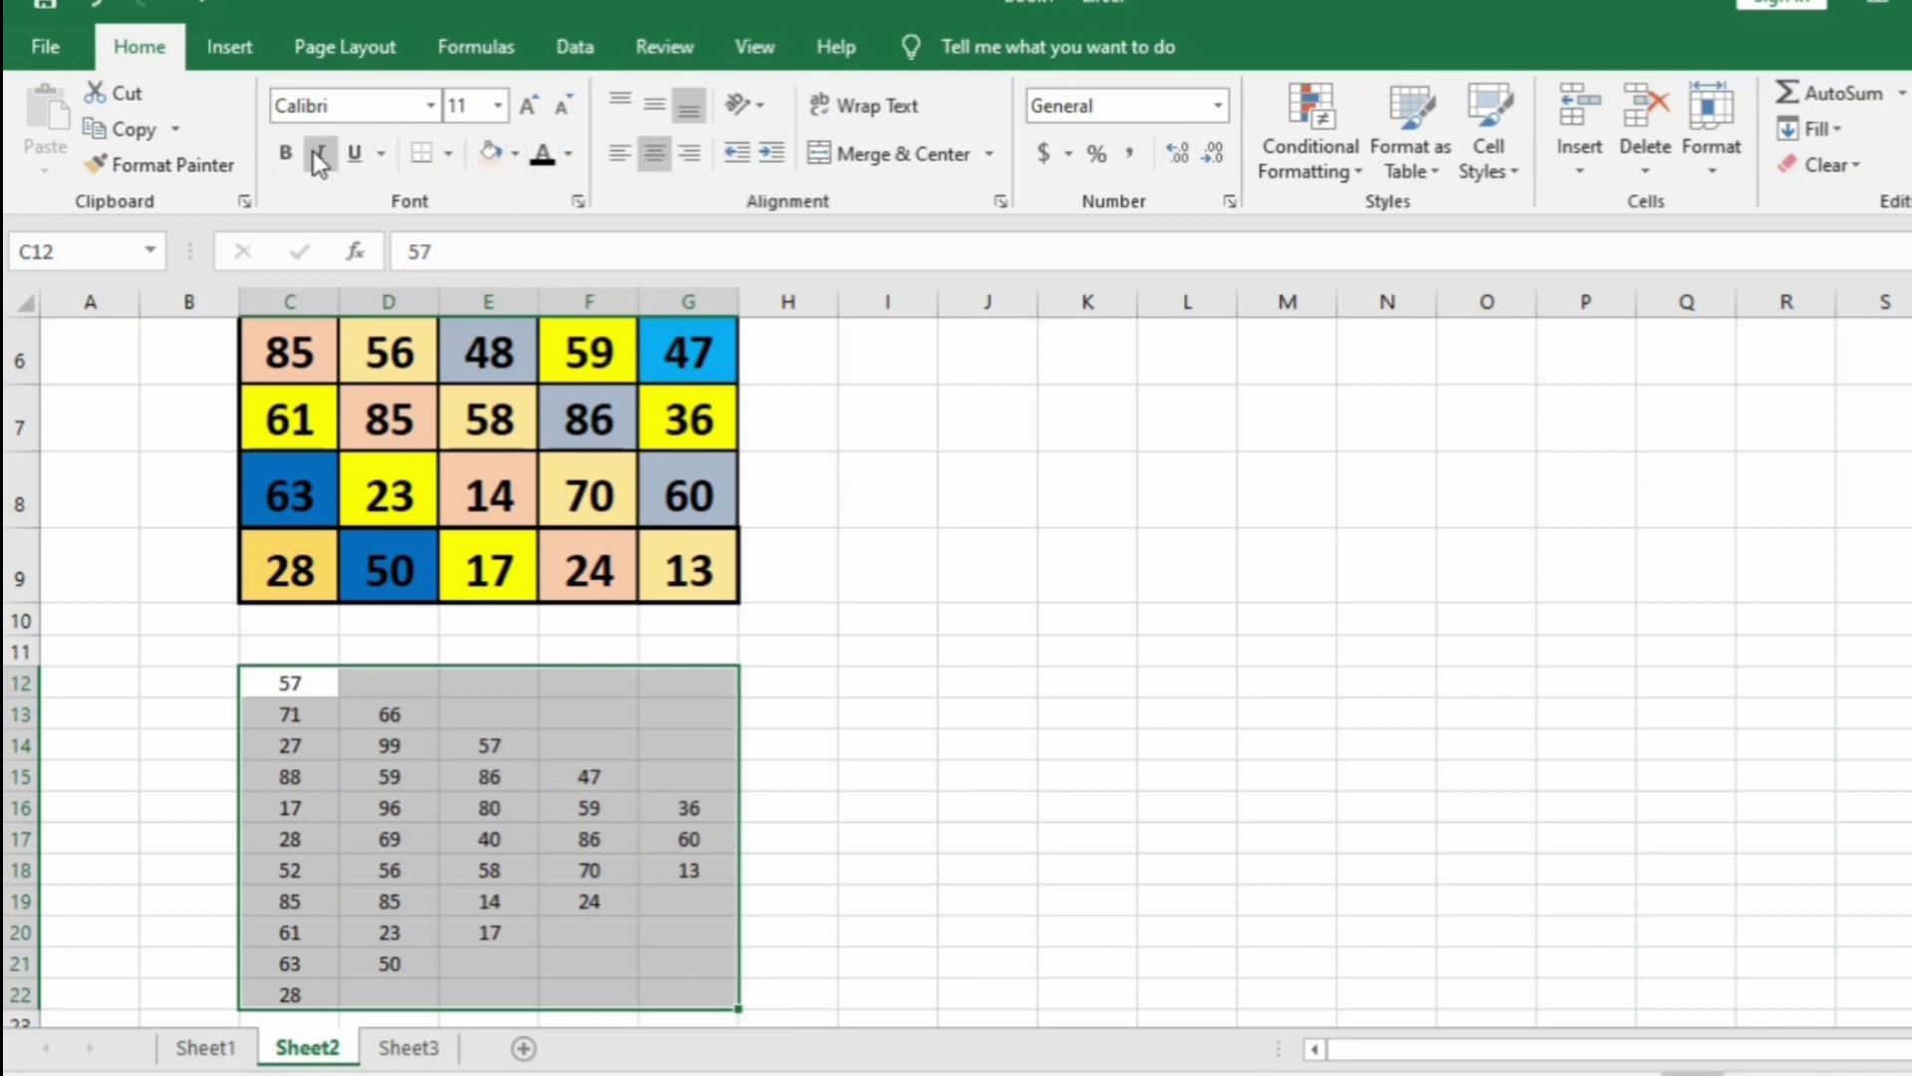
click(499, 109)
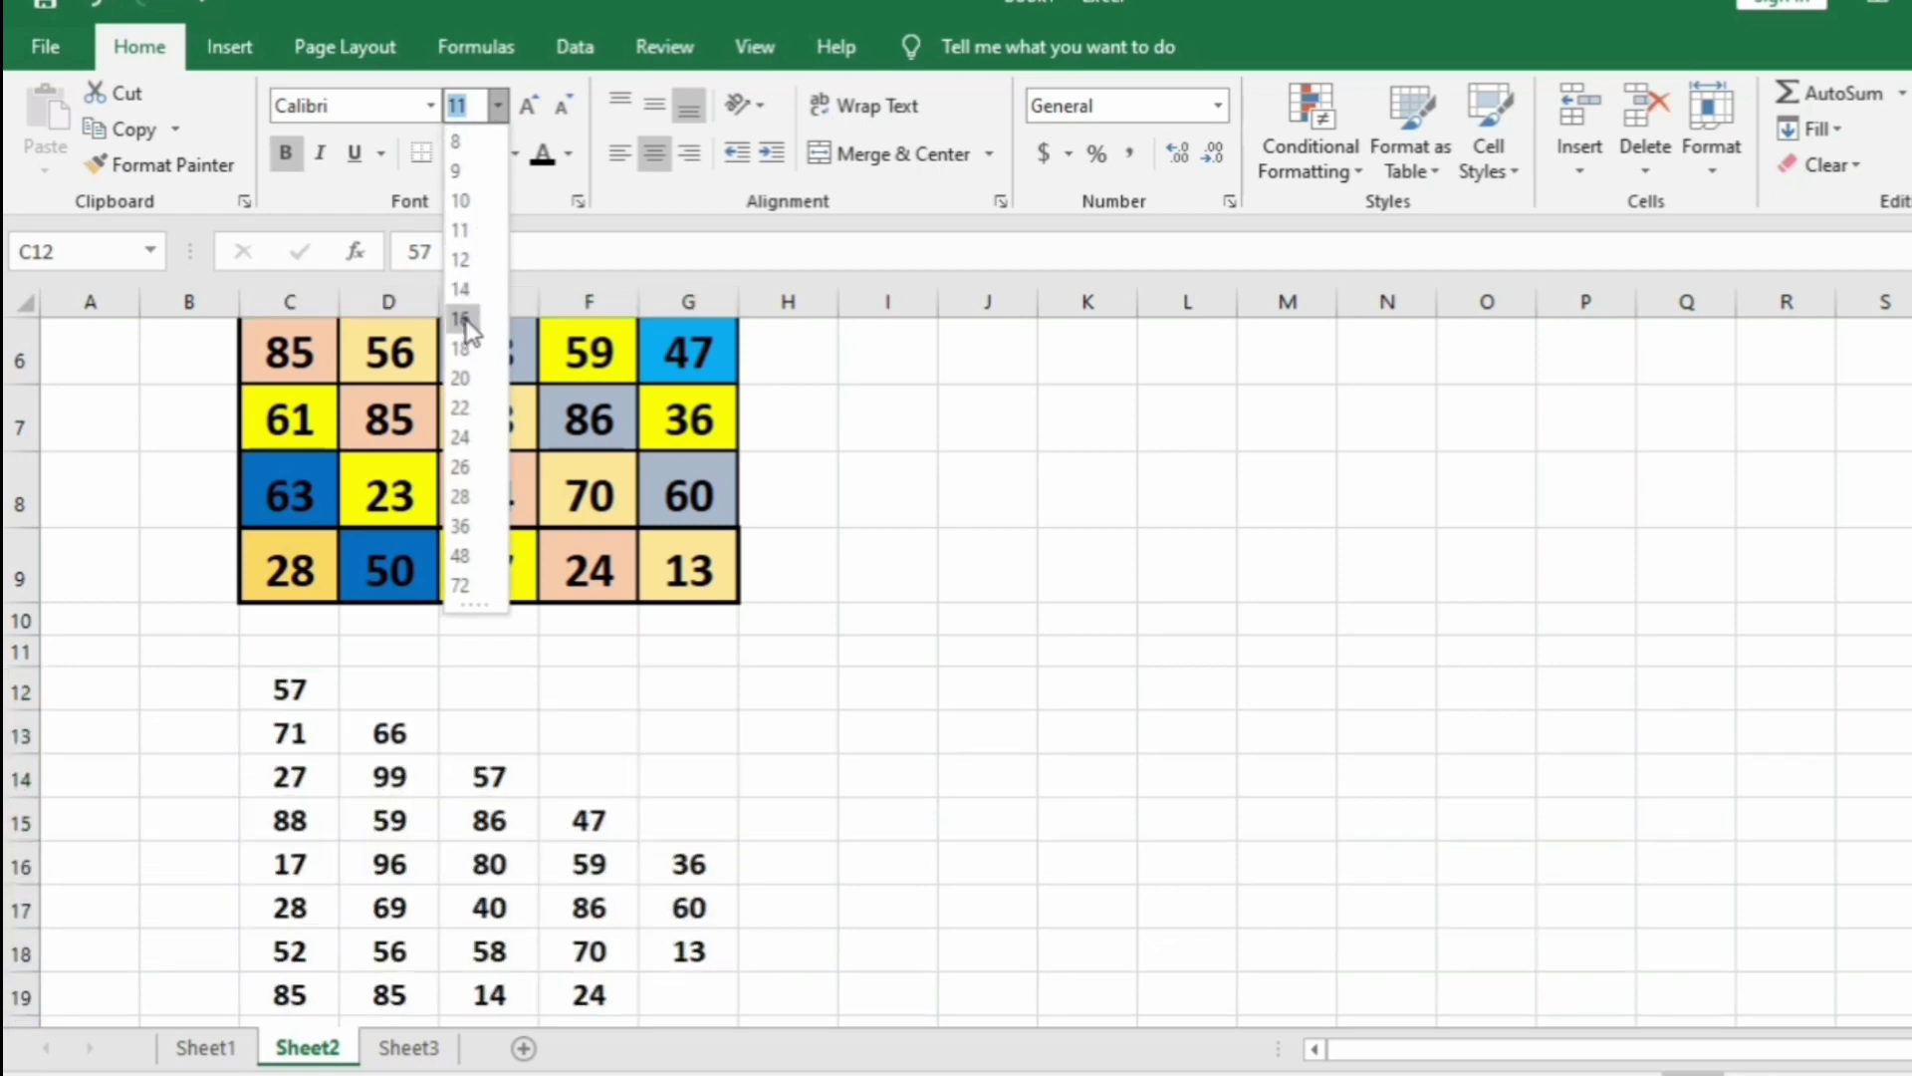
click(463, 321)
scroll(755, 620, down, 1)
click(856, 754)
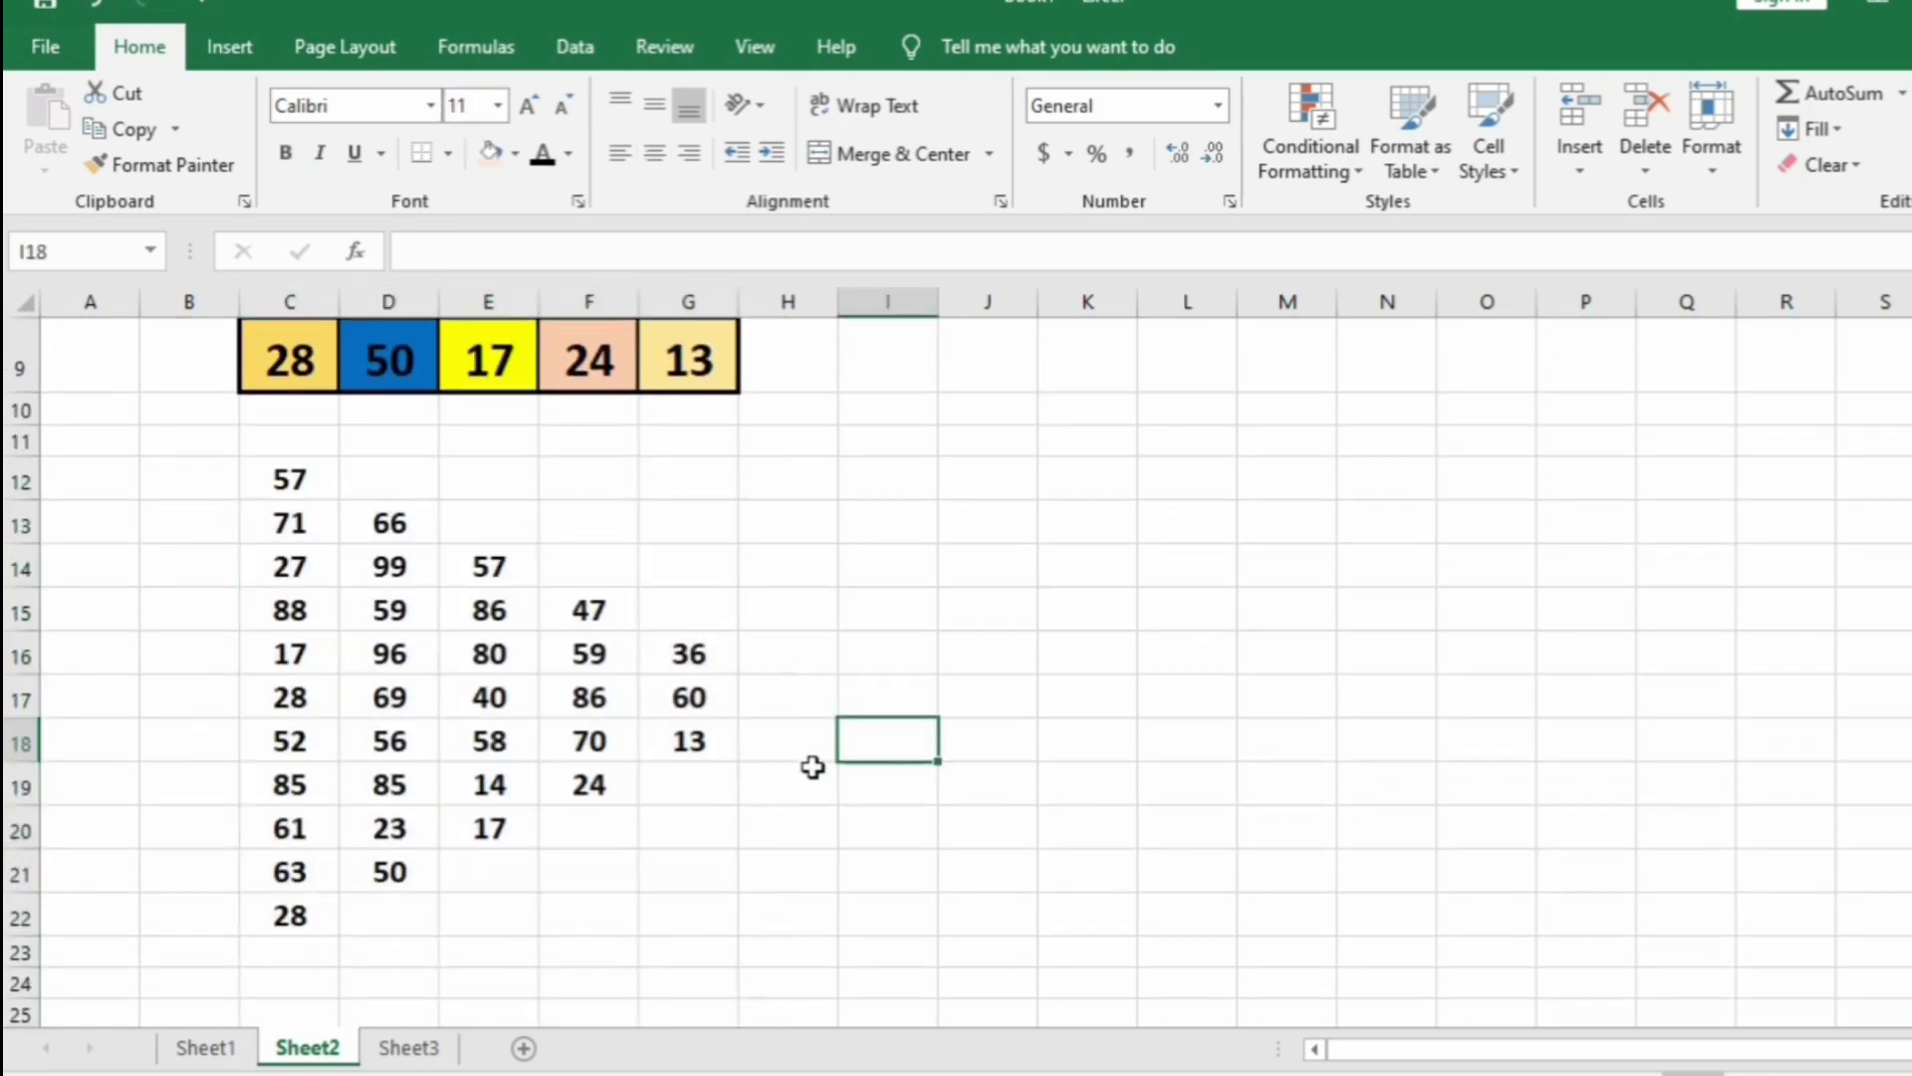
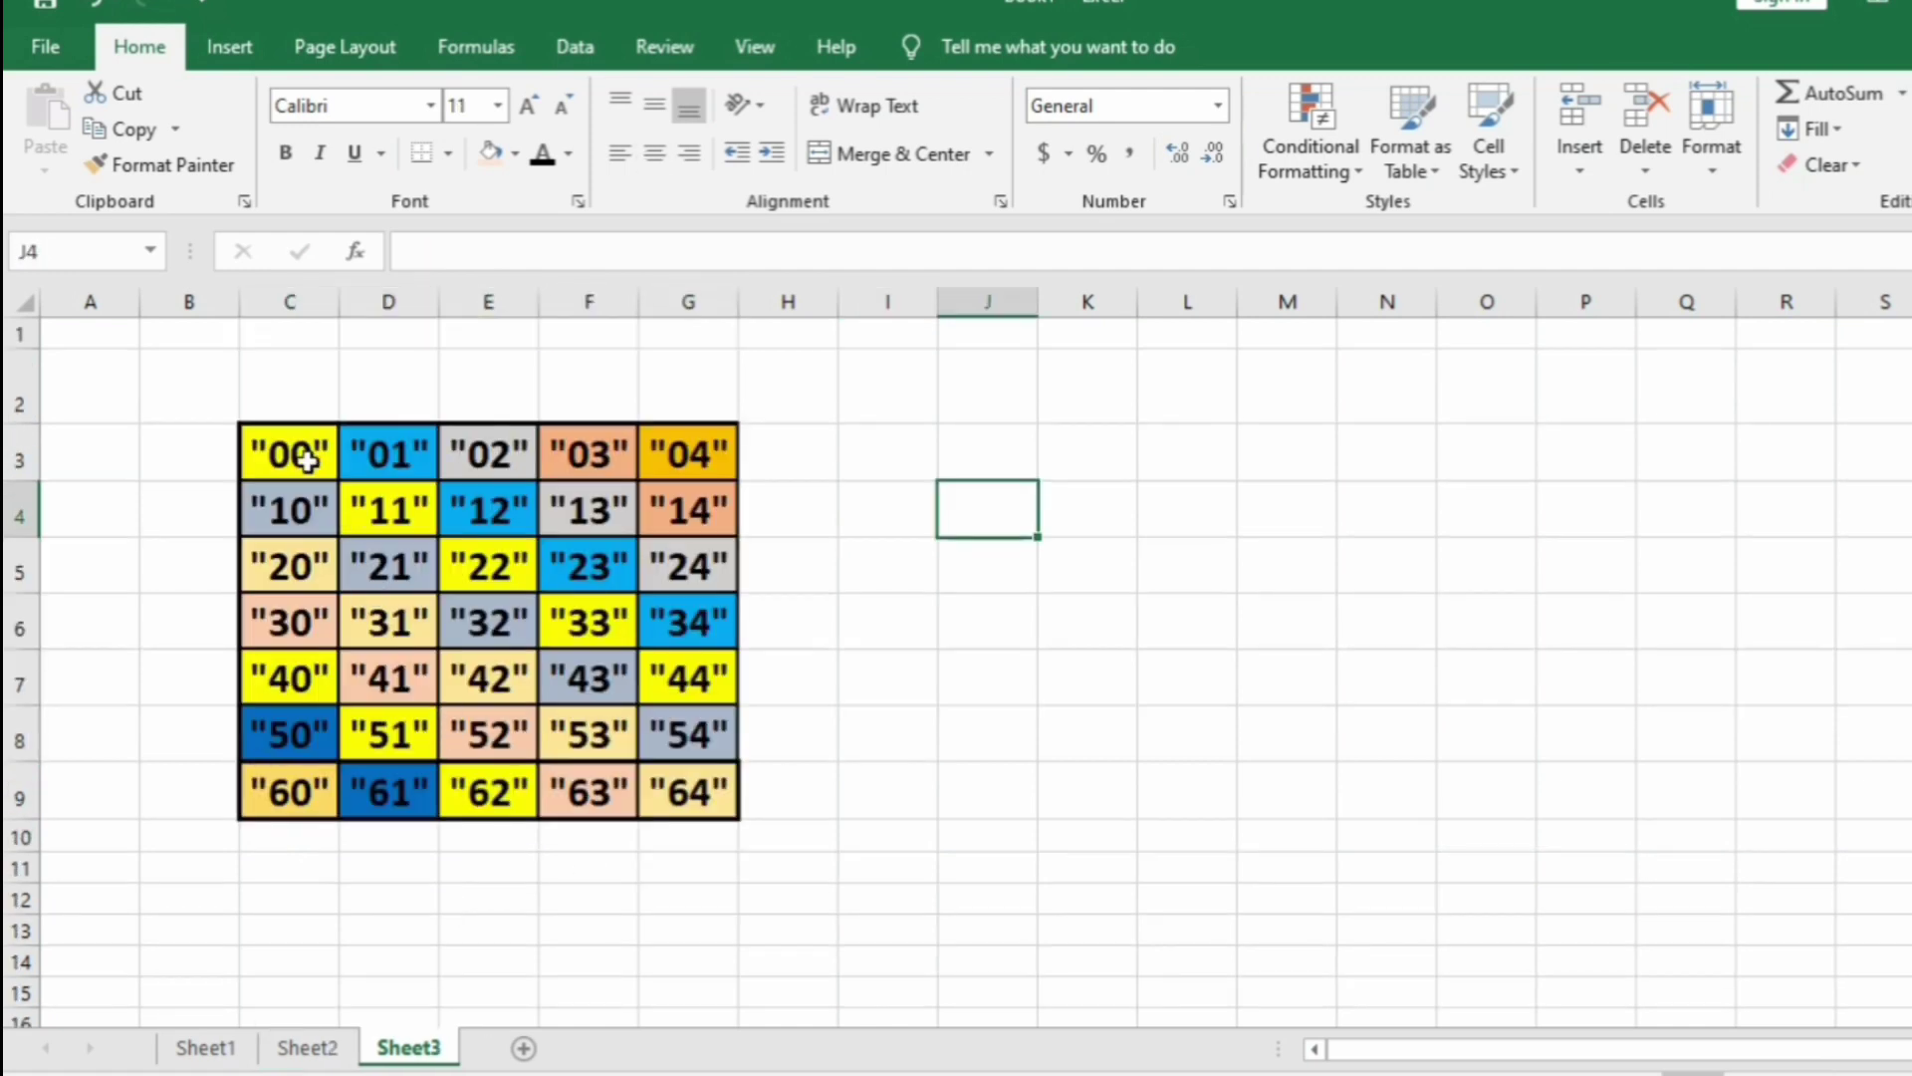
Select and inspect the coloured grid C3:G9 and its top-right value 04
drag(298, 456, 683, 764)
click(909, 748)
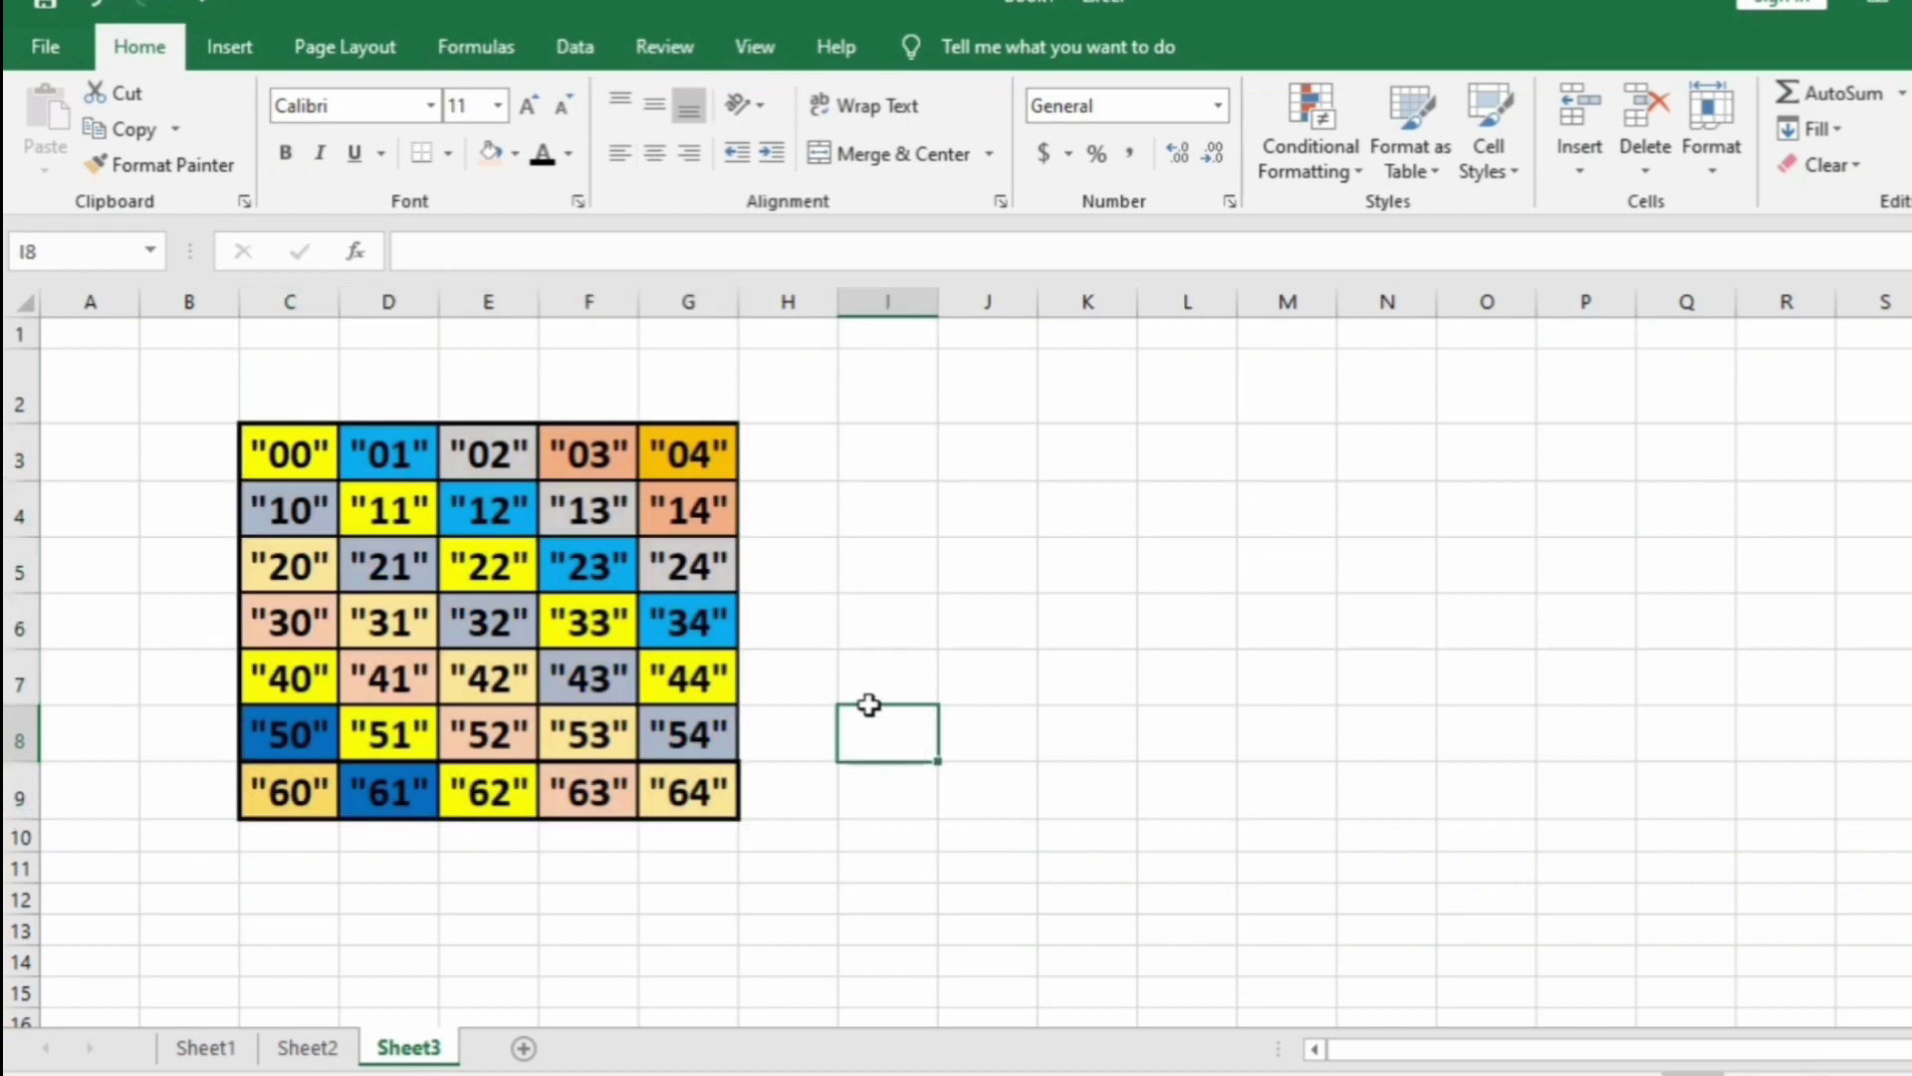
click(680, 461)
drag(838, 500, 760, 481)
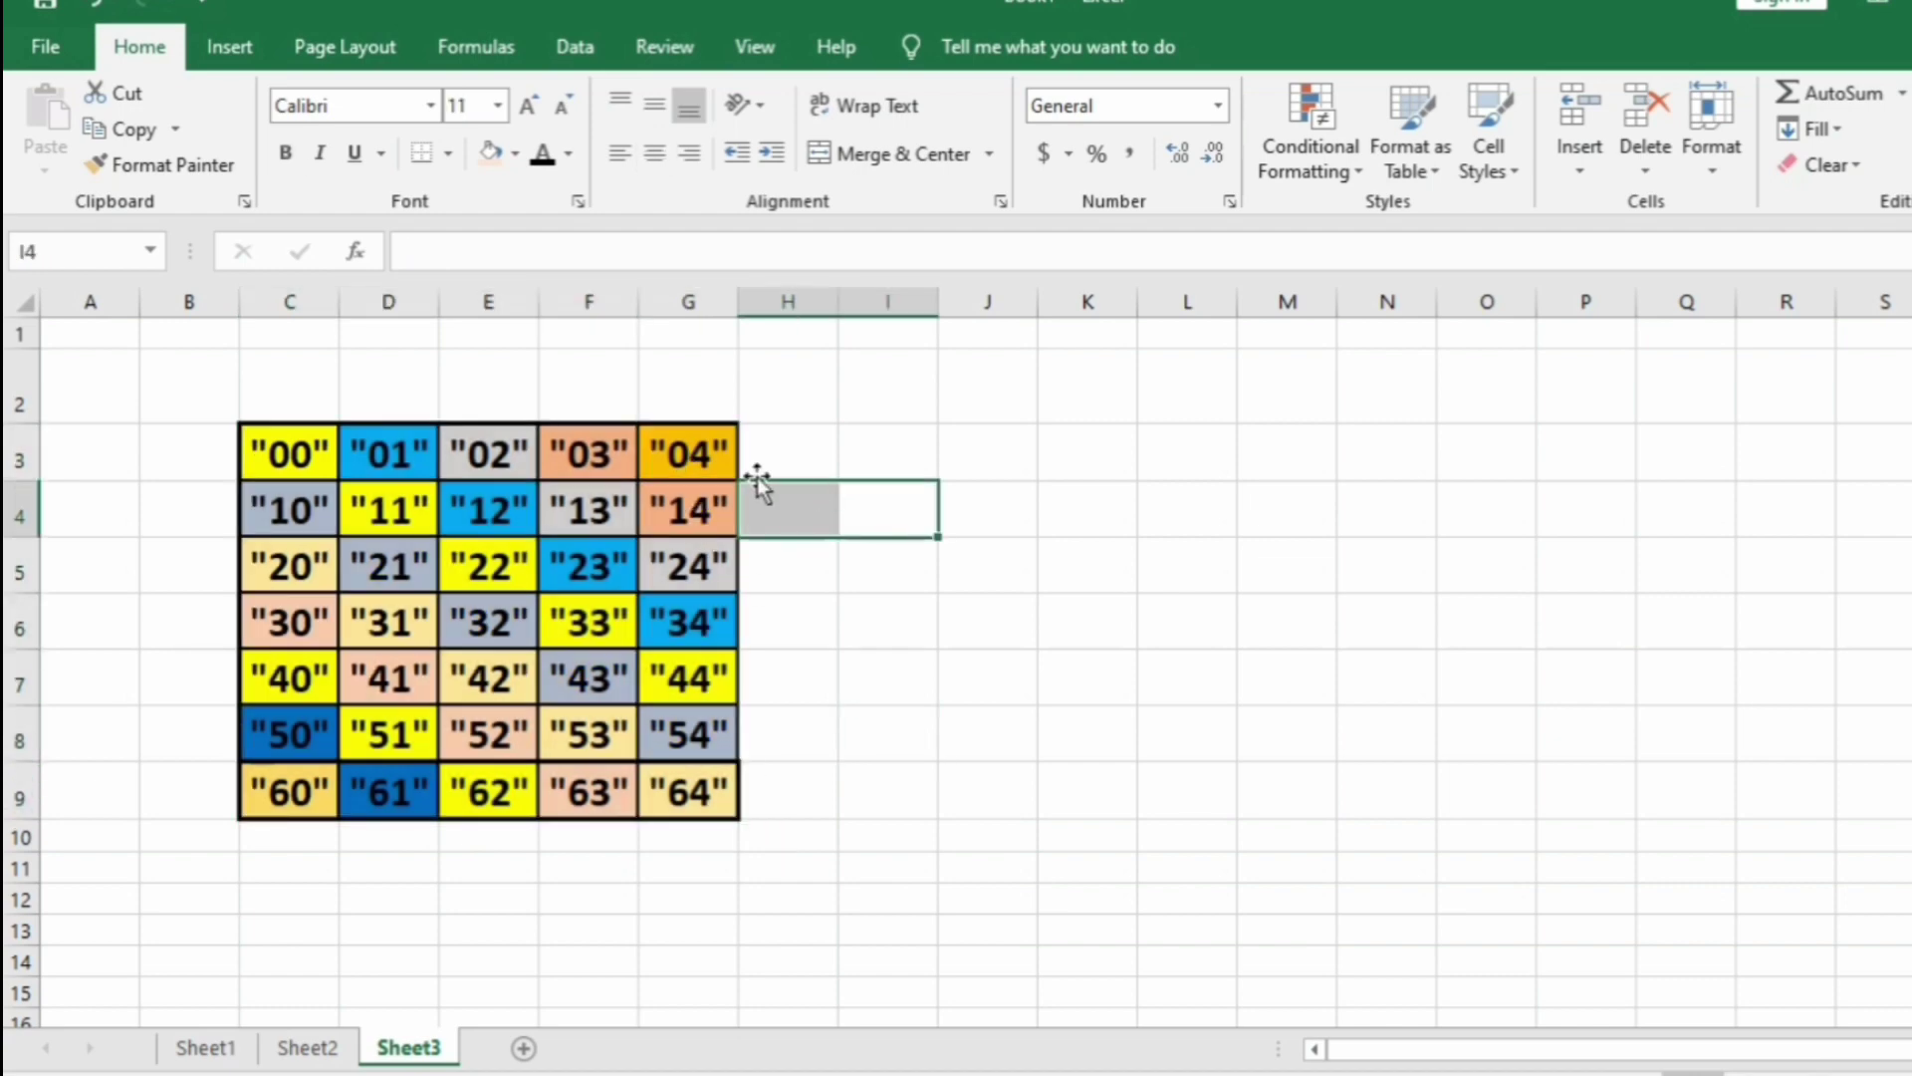
click(747, 467)
click(683, 442)
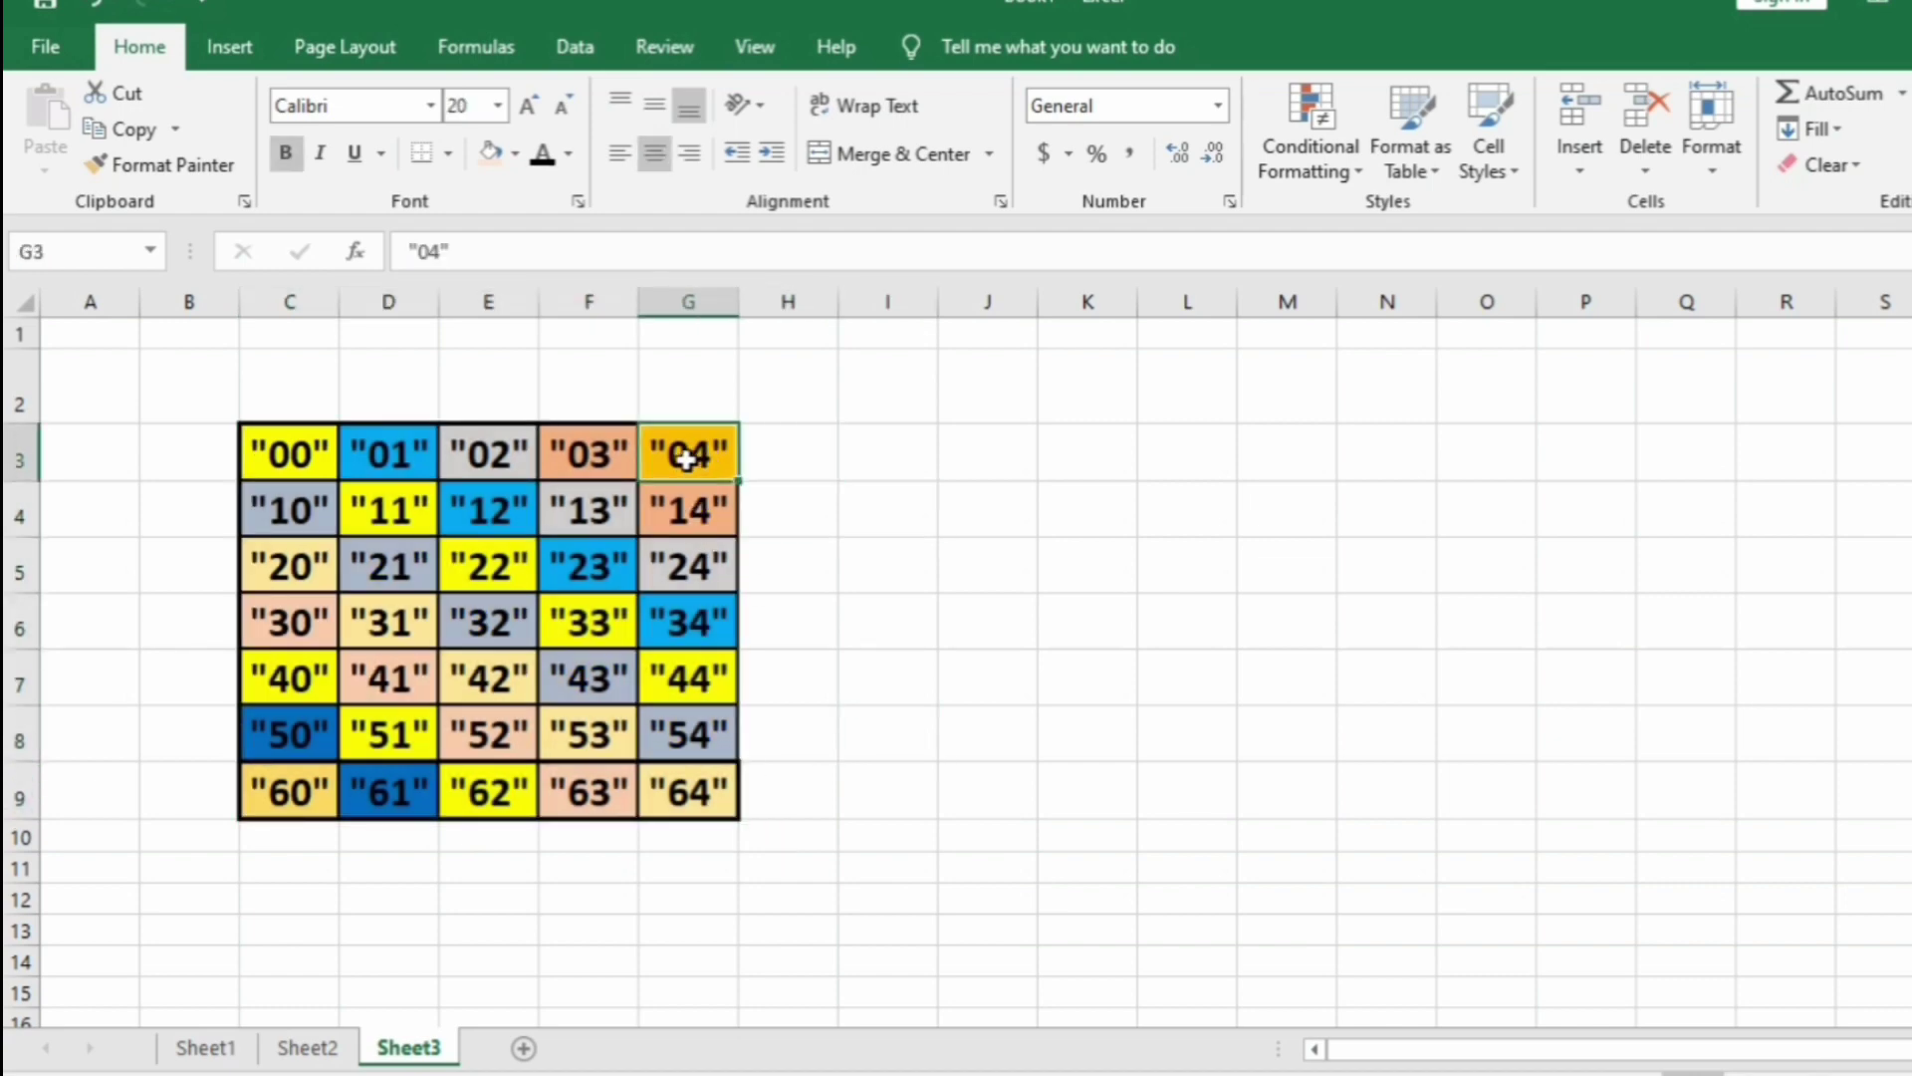
click(694, 404)
Enter the heading 'row-col' in cell J2
click(982, 380)
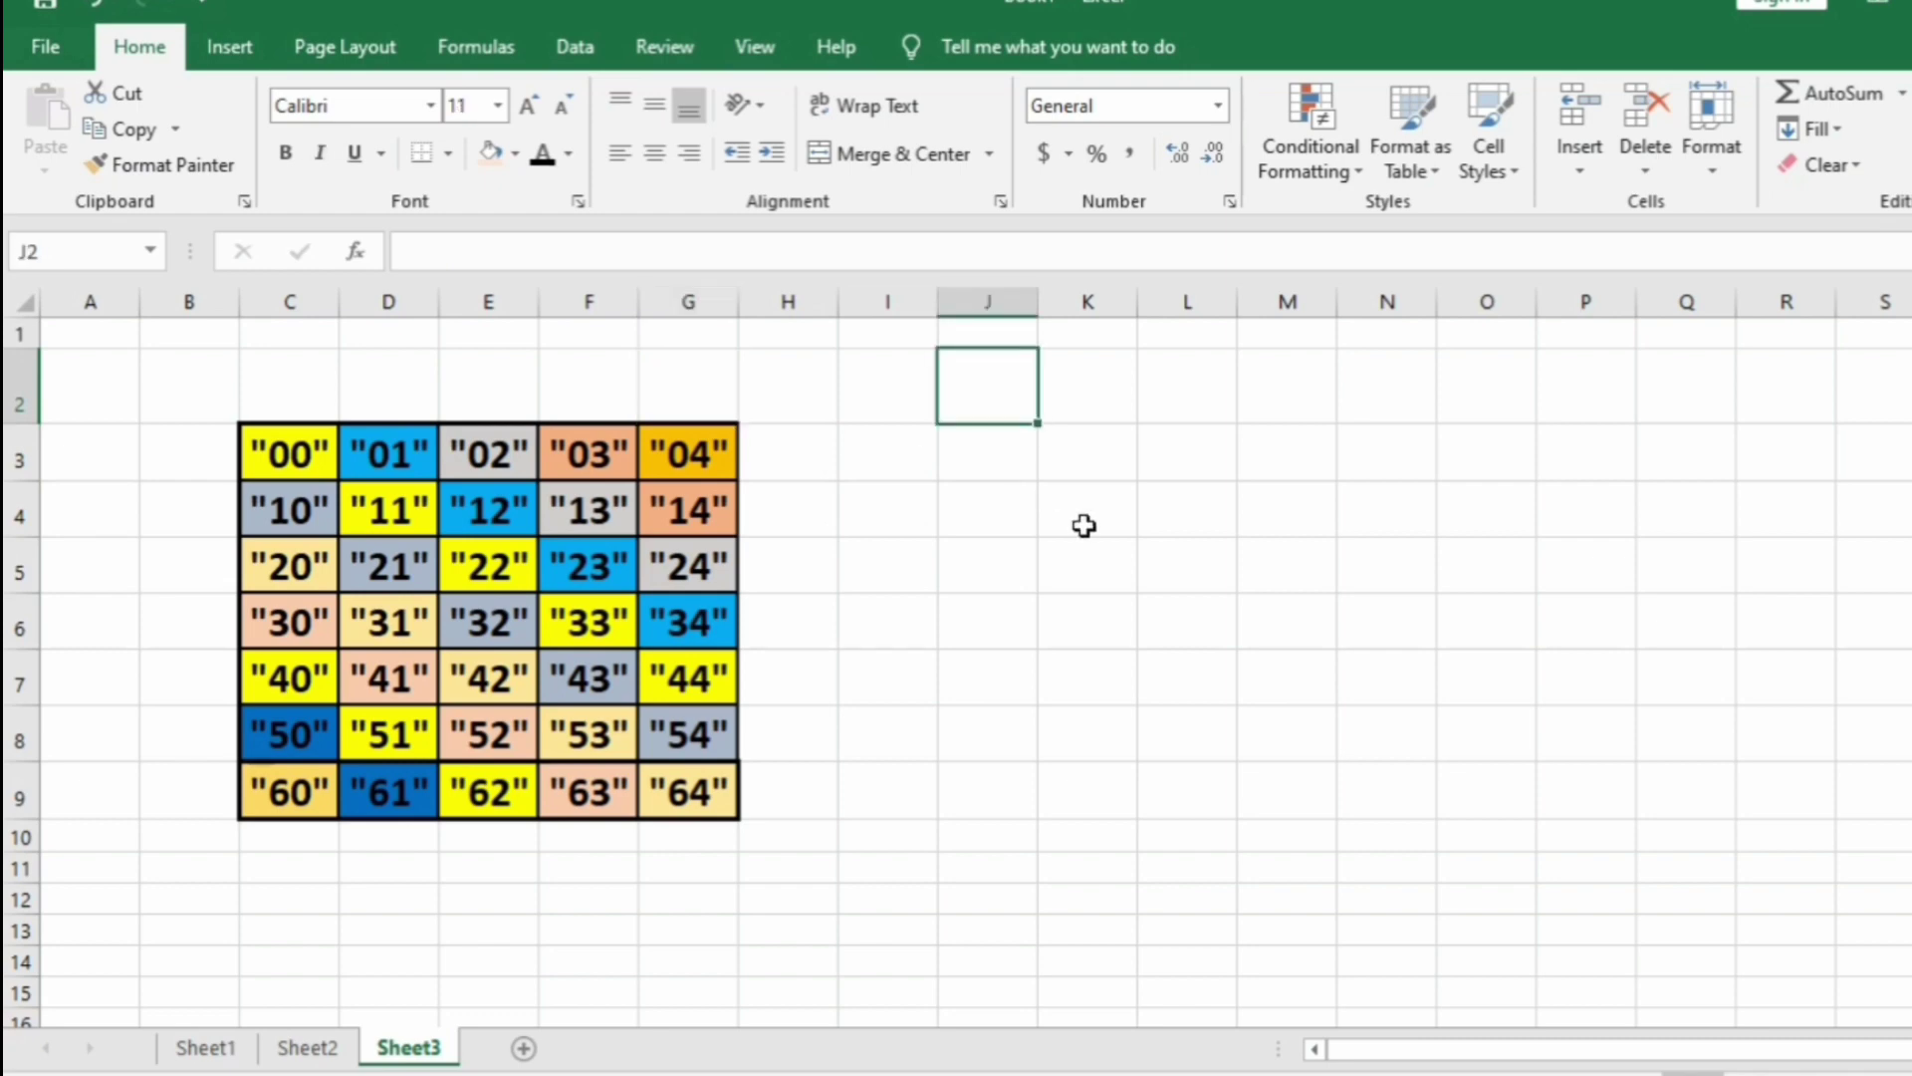
text(C)
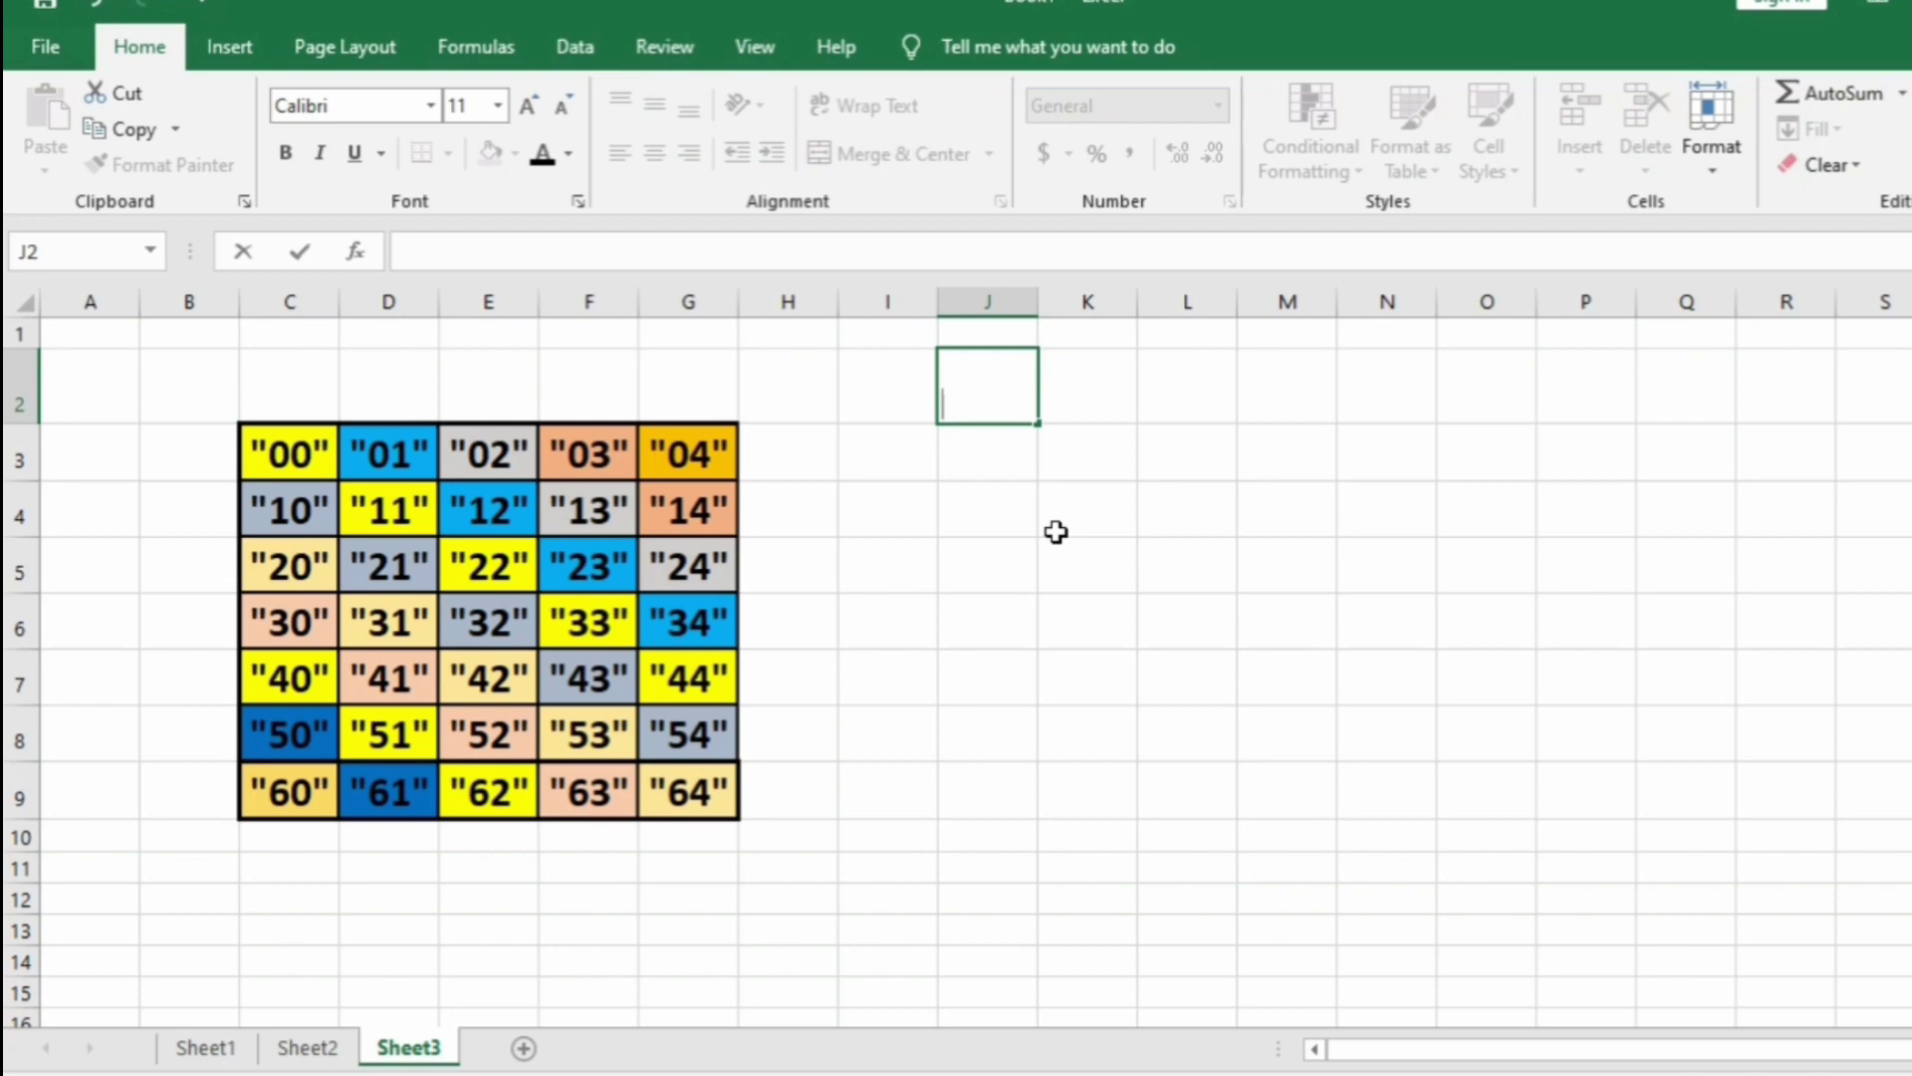
text(col)
text(row-c)
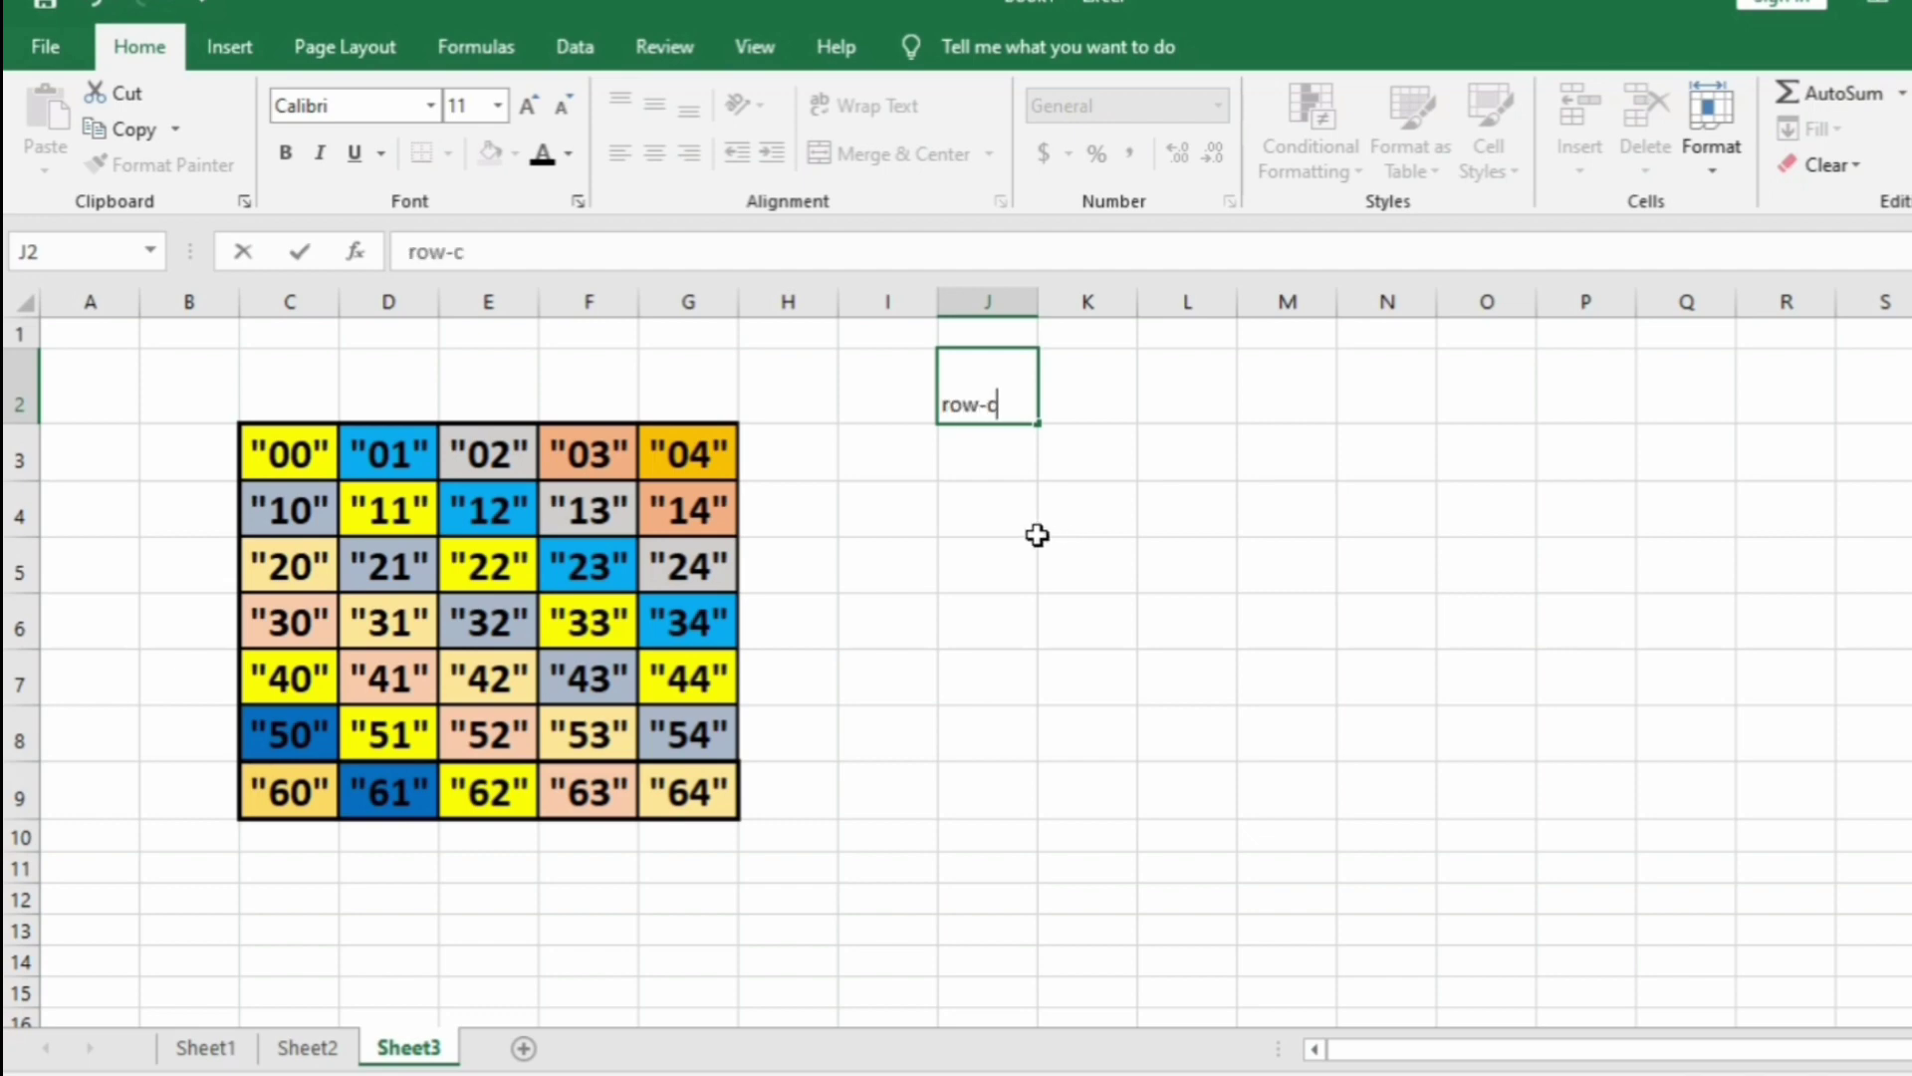
click(705, 466)
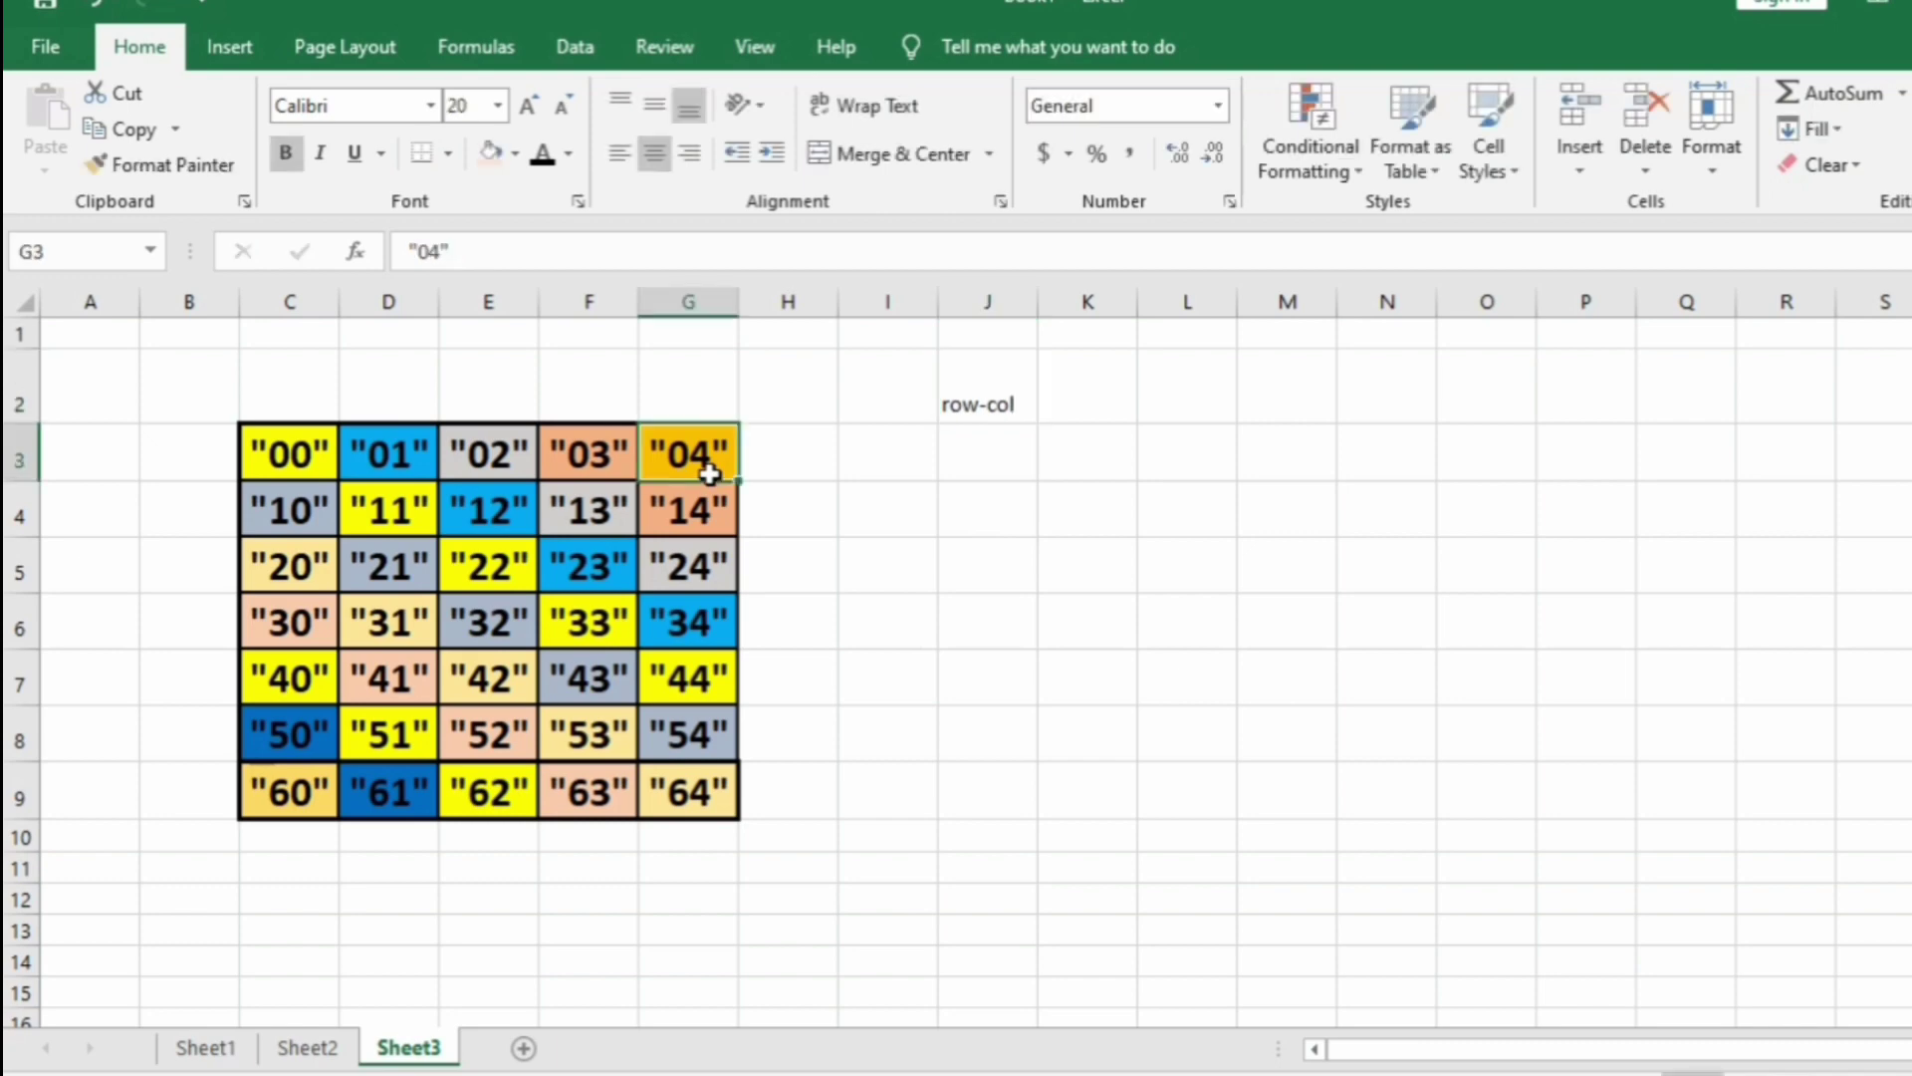
click(972, 383)
Make the row-col heading centred, bold and a larger font size, then check it
click(655, 152)
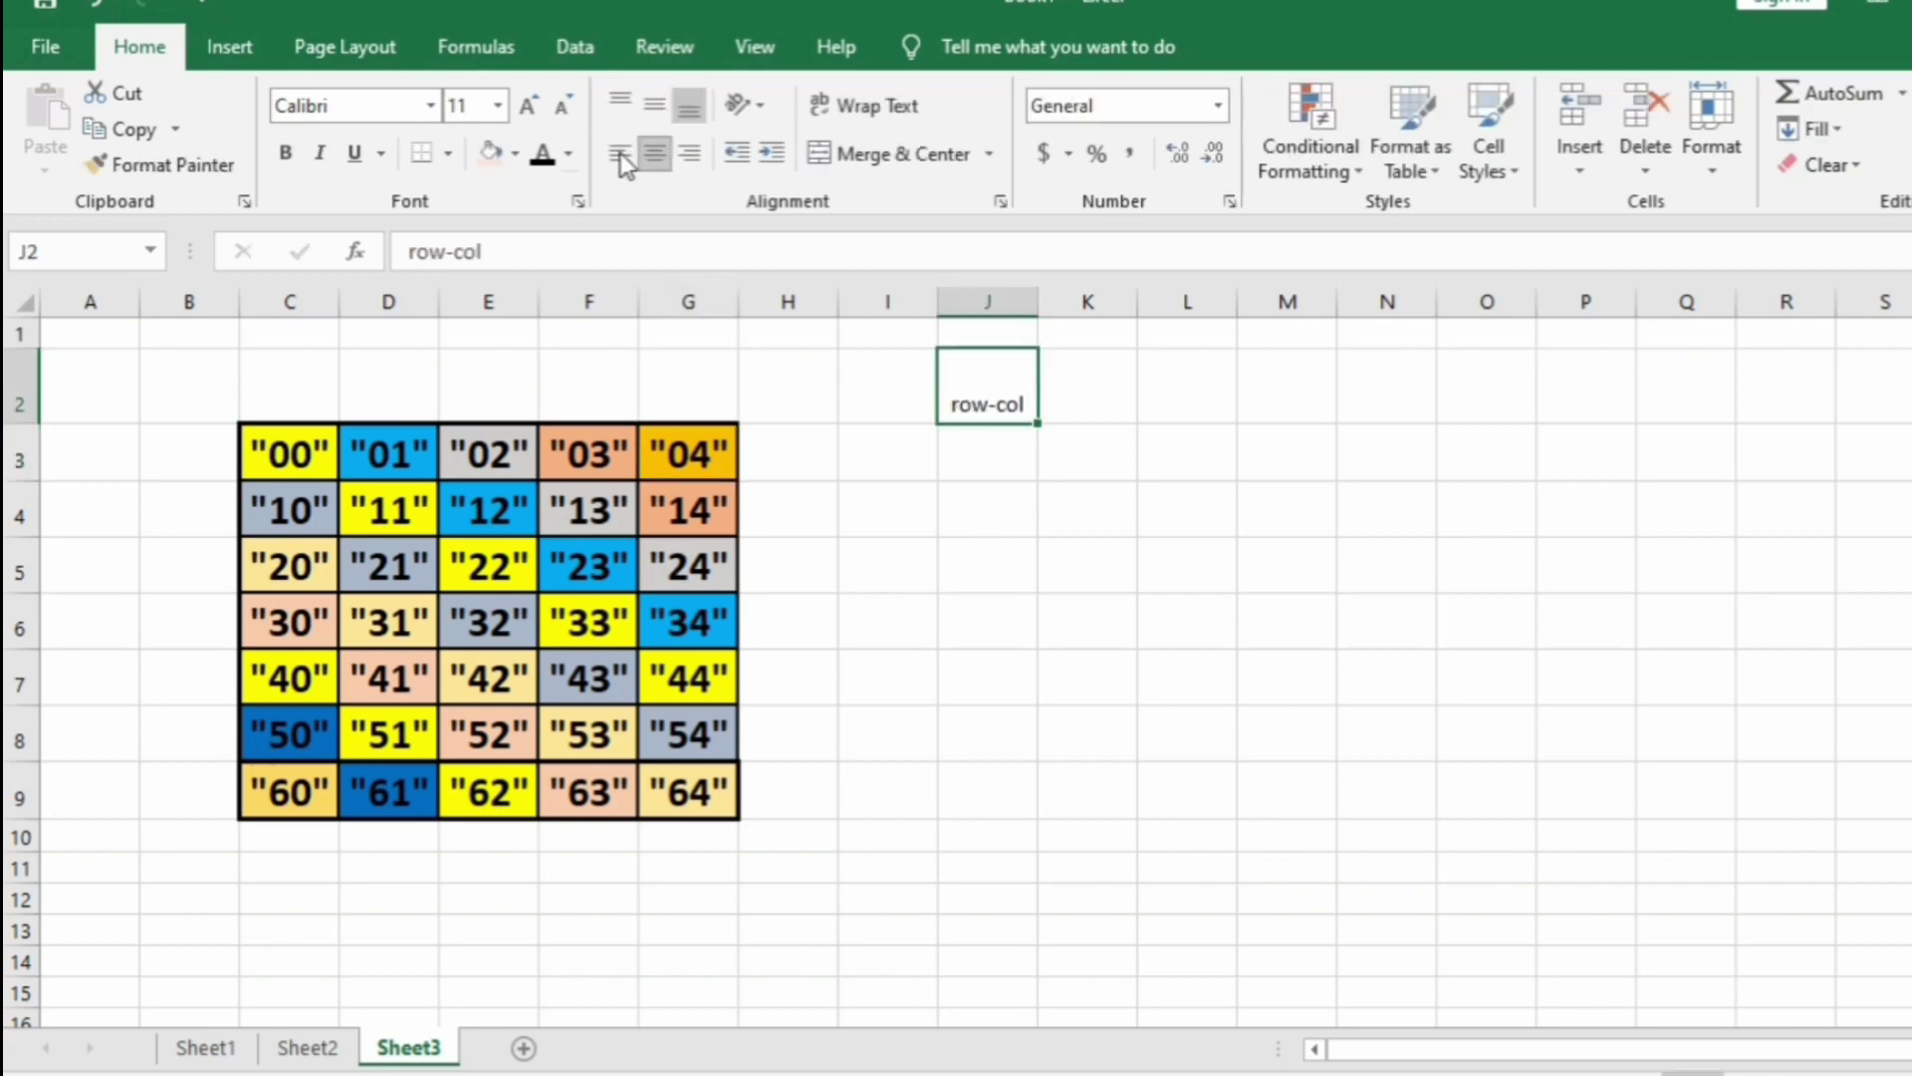
click(285, 152)
click(497, 105)
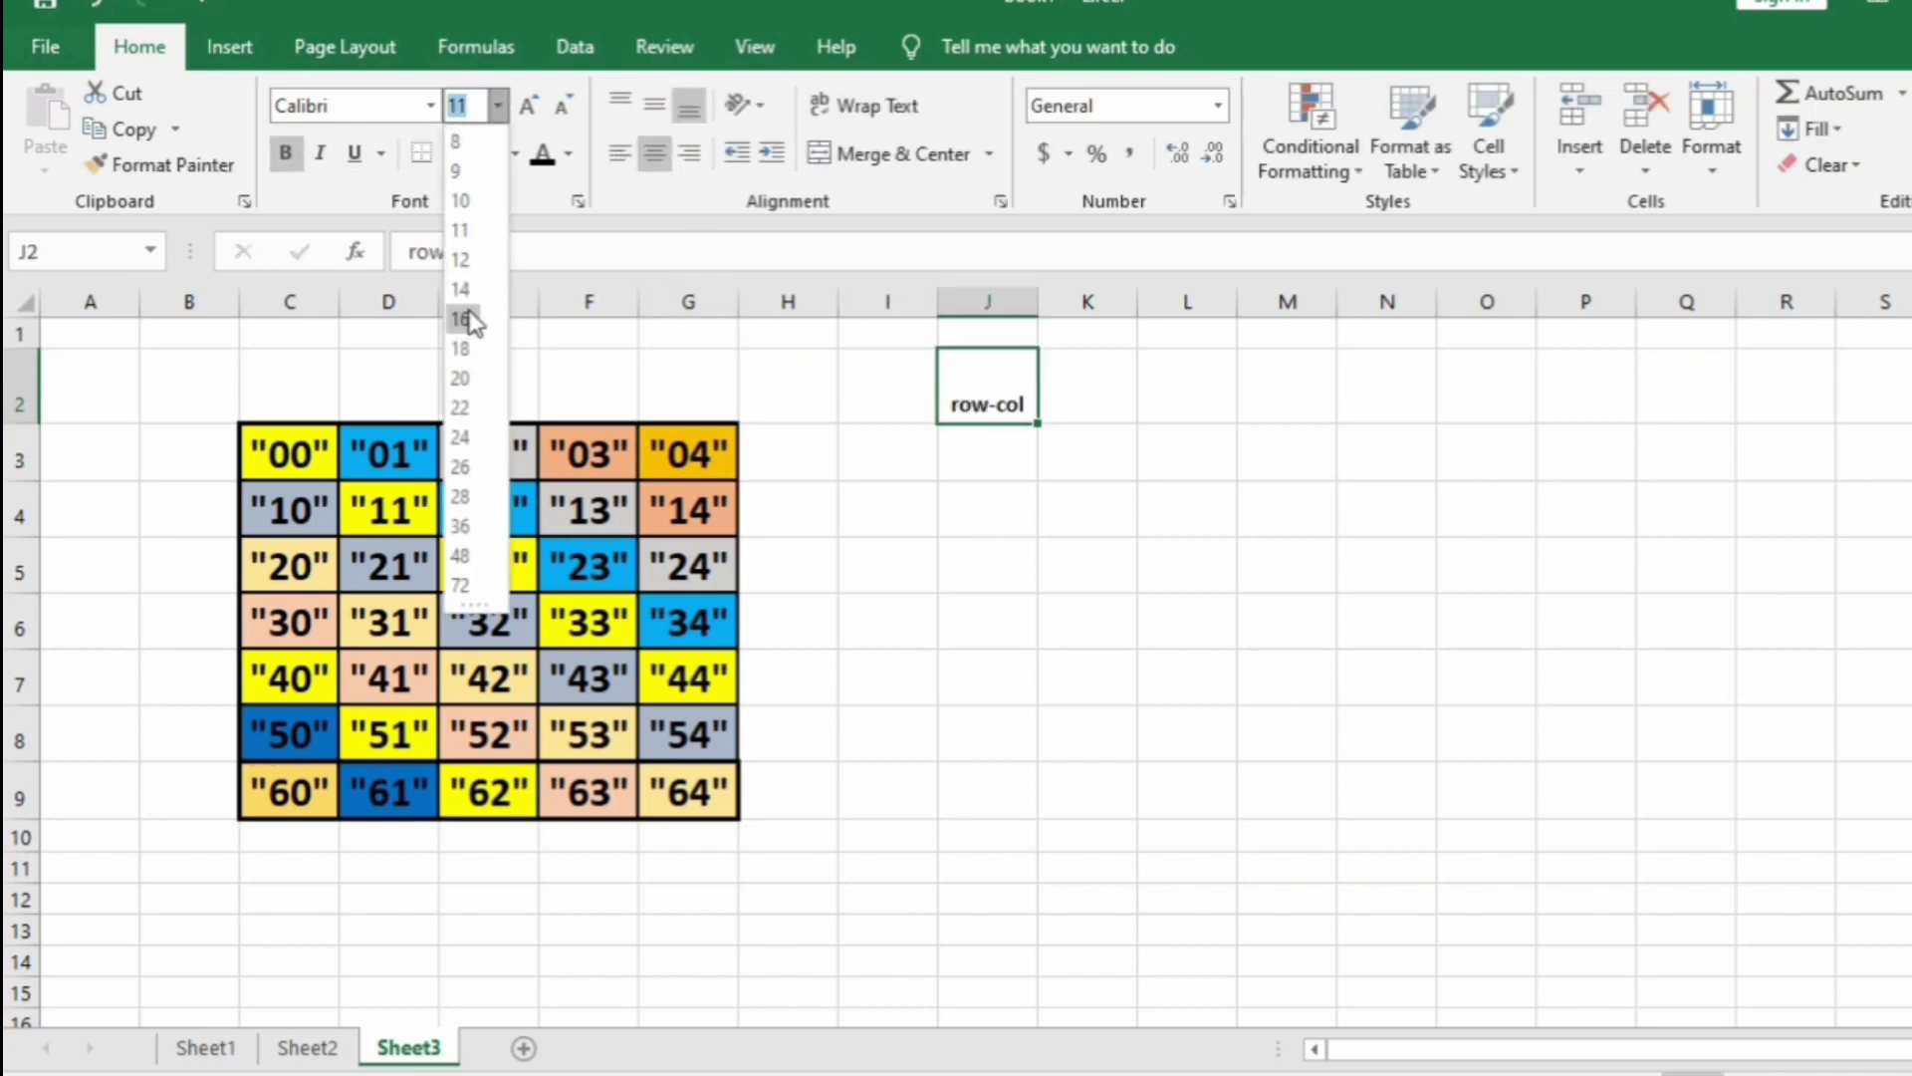
click(470, 317)
click(1200, 487)
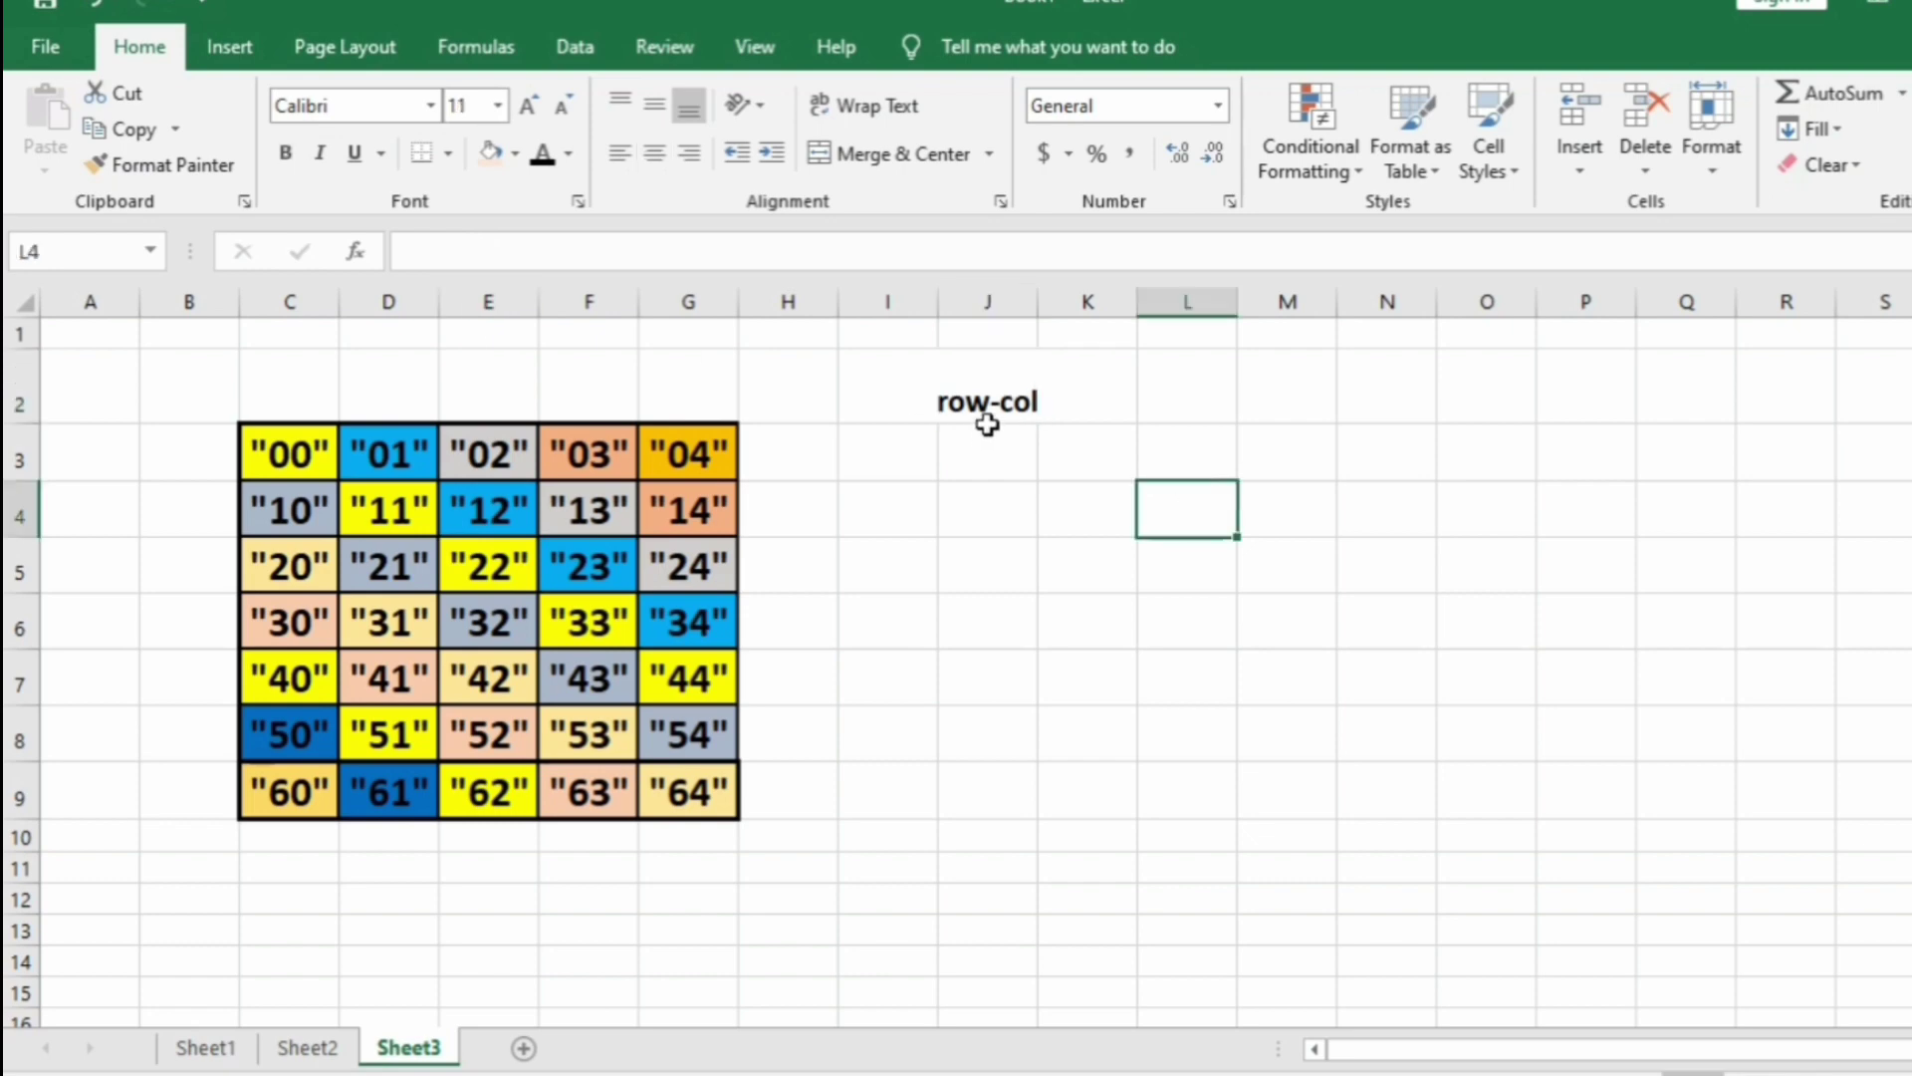
click(988, 412)
click(668, 461)
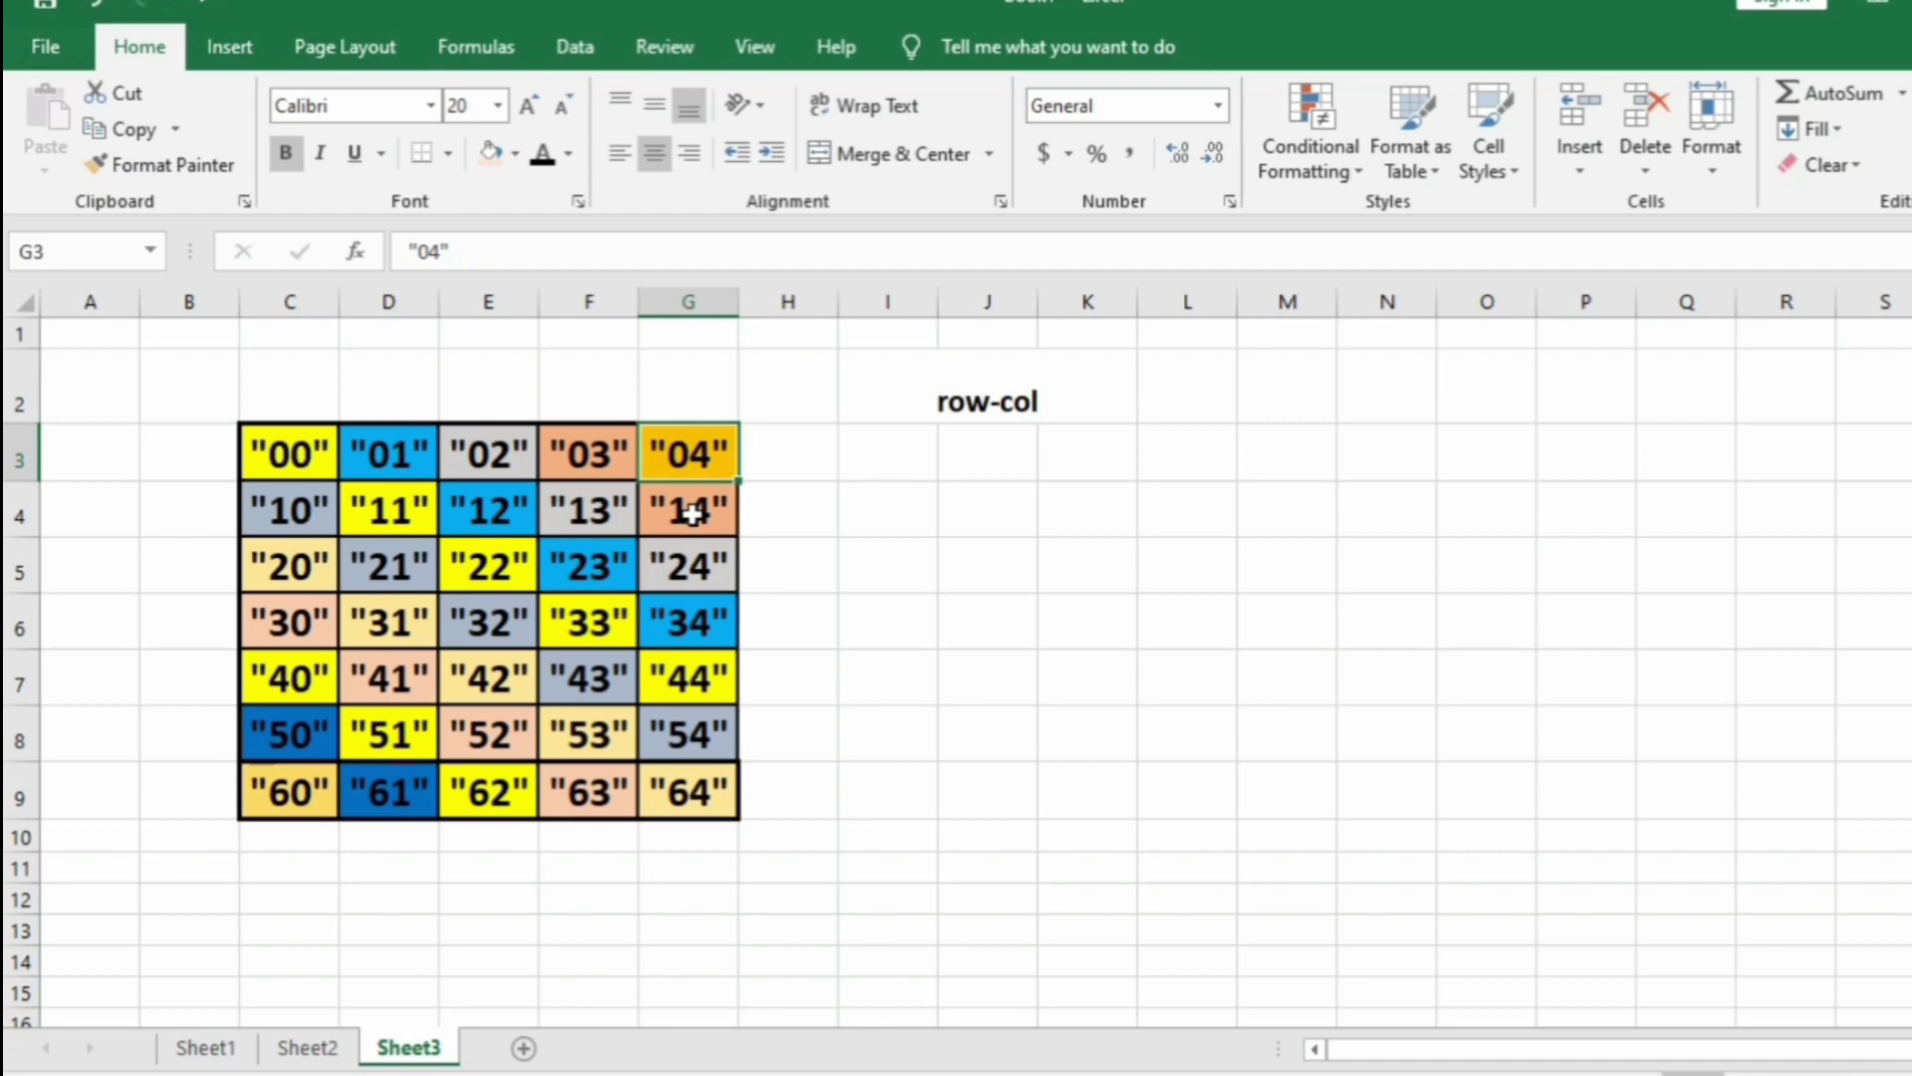
Enter -4 in G2 and -3 in F2, tracing the diagonal from 03 to 14
click(697, 405)
text(-)
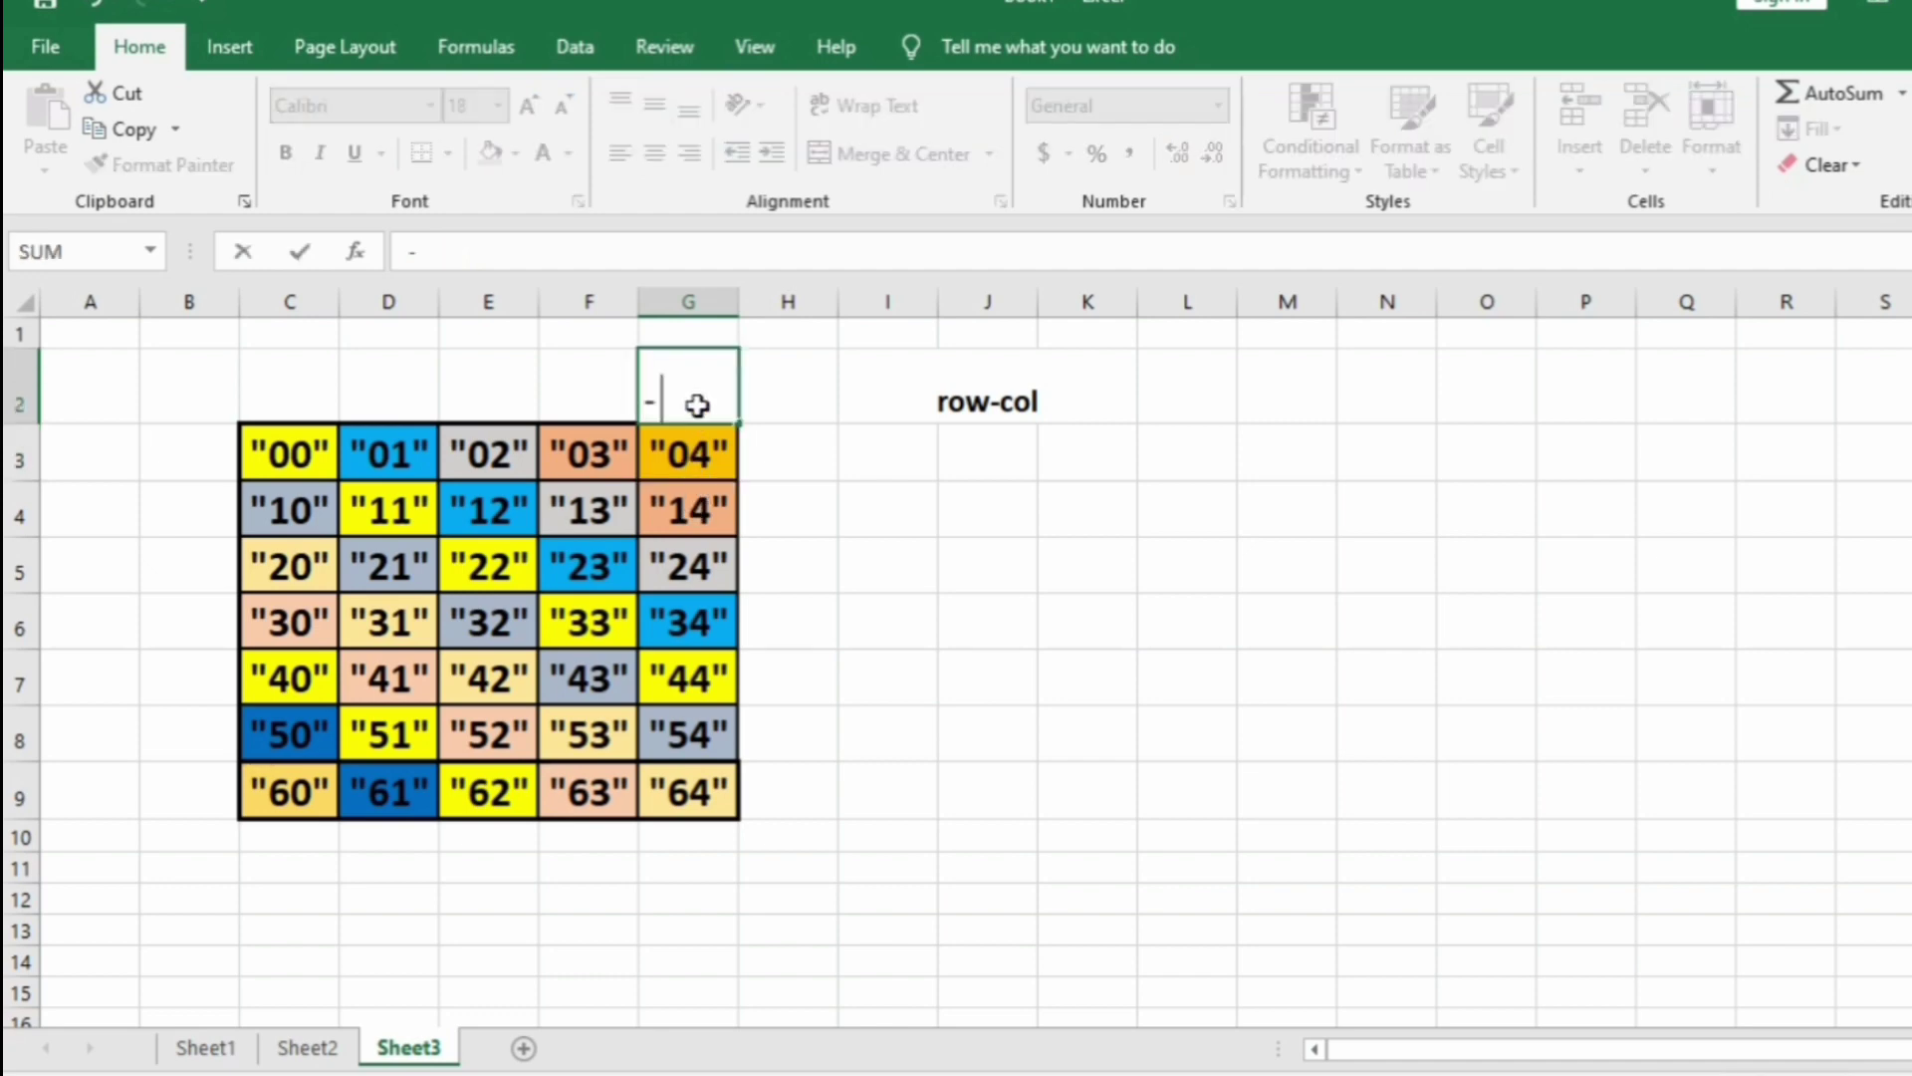
text(1)
click(606, 393)
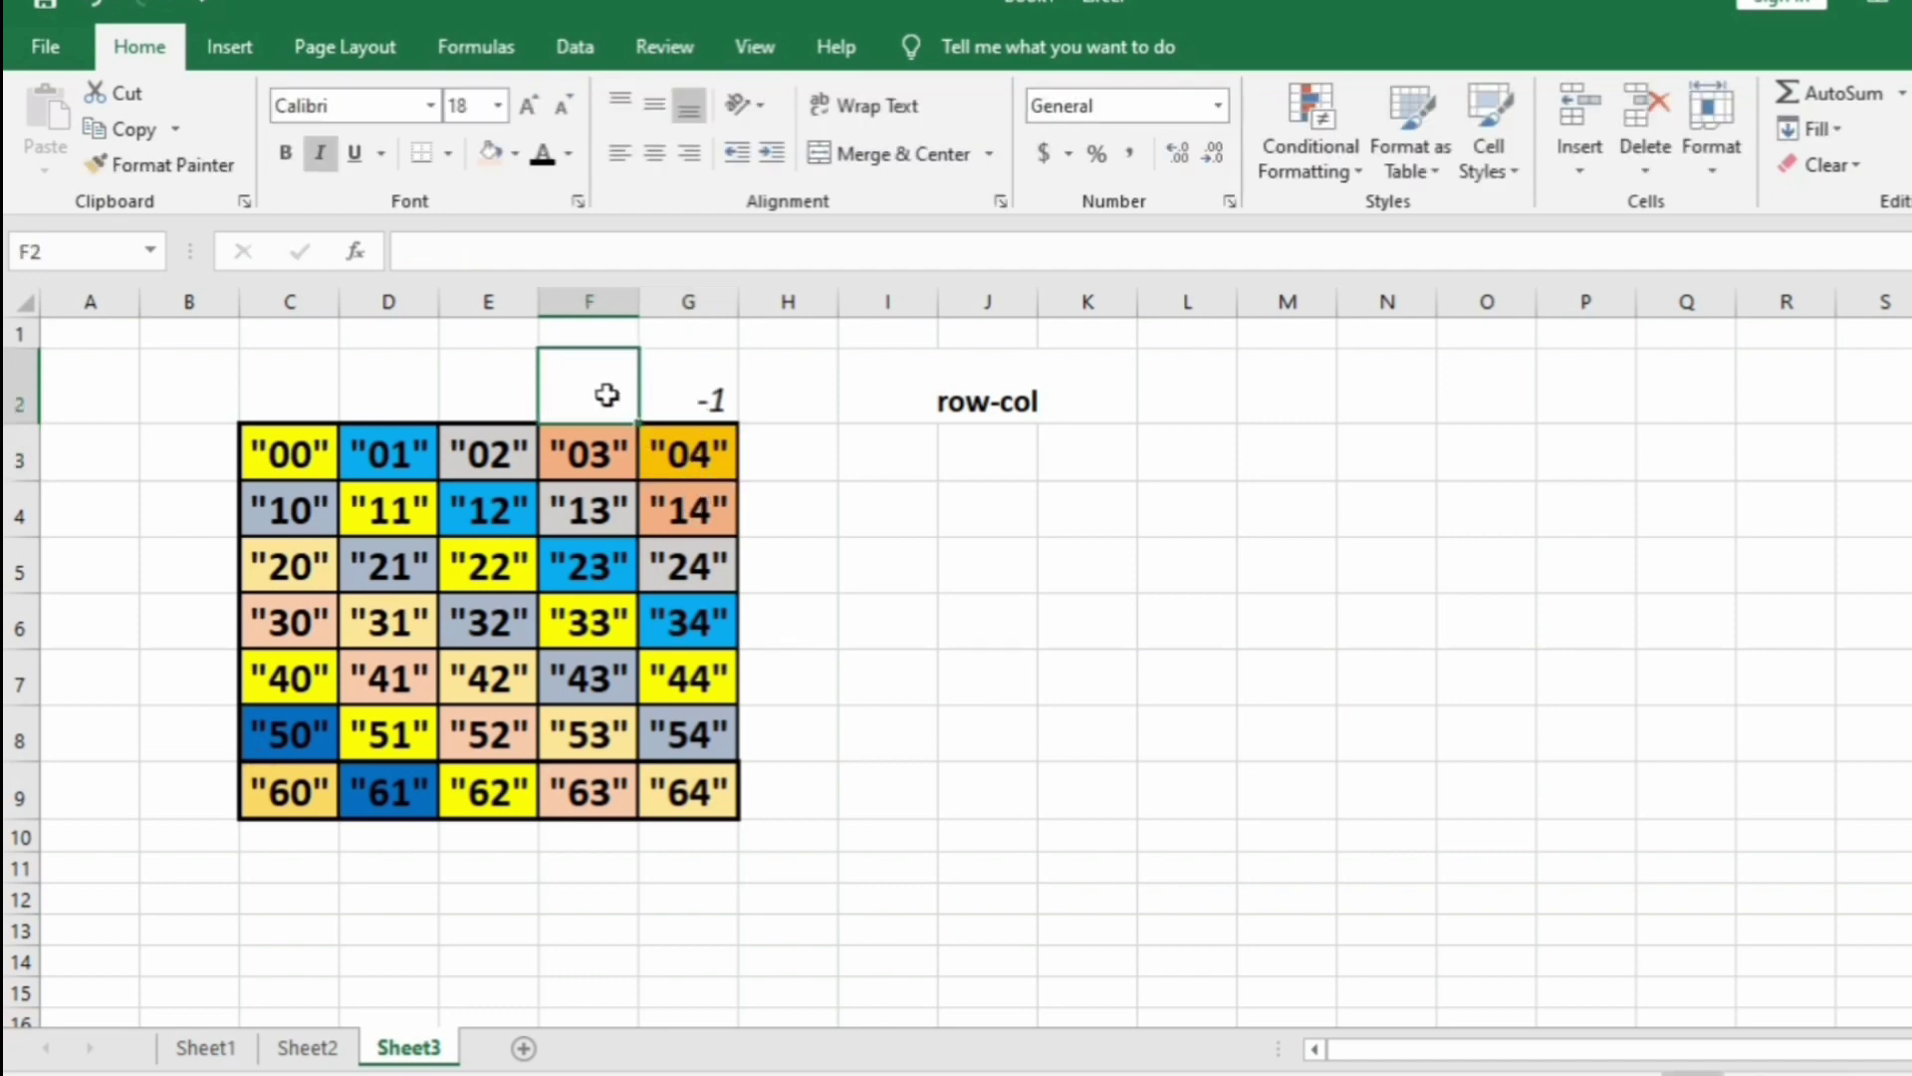
click(606, 448)
click(732, 511)
click(606, 391)
text(3)
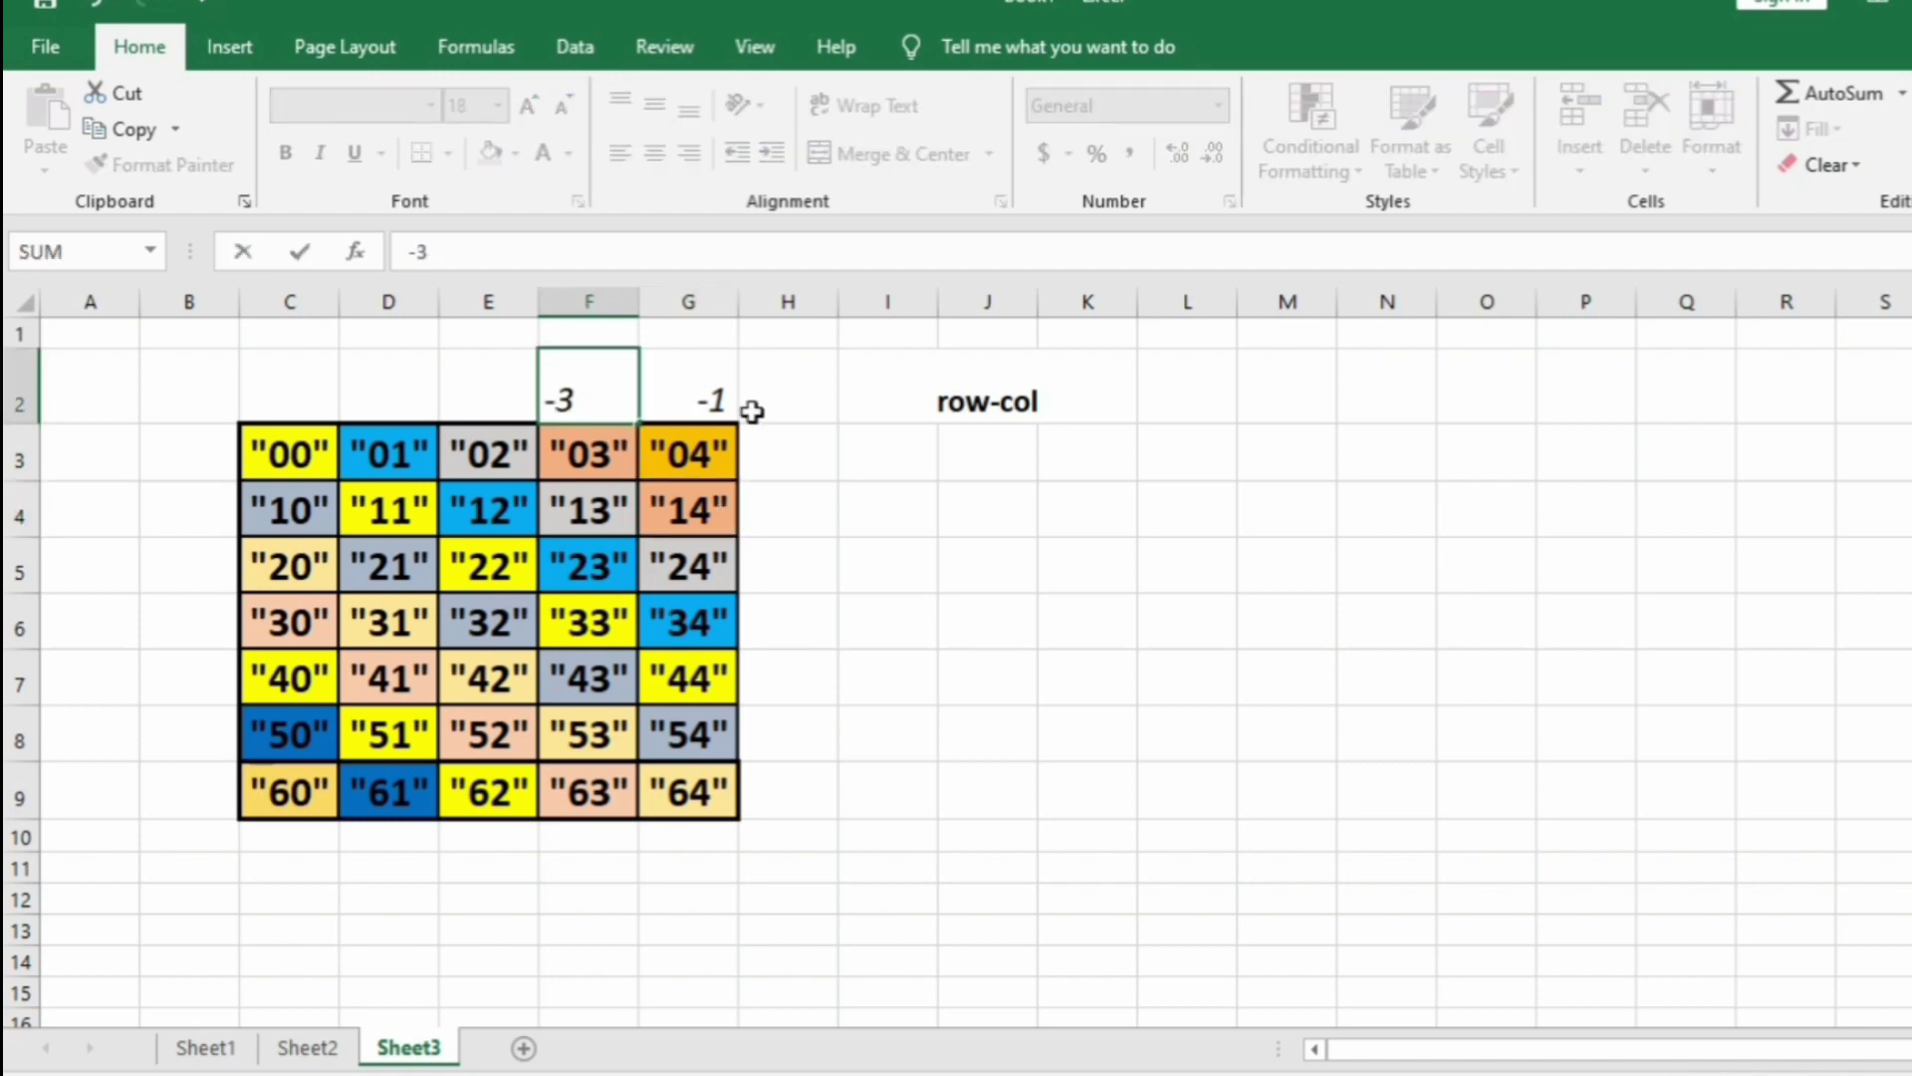
click(705, 399)
text(-4)
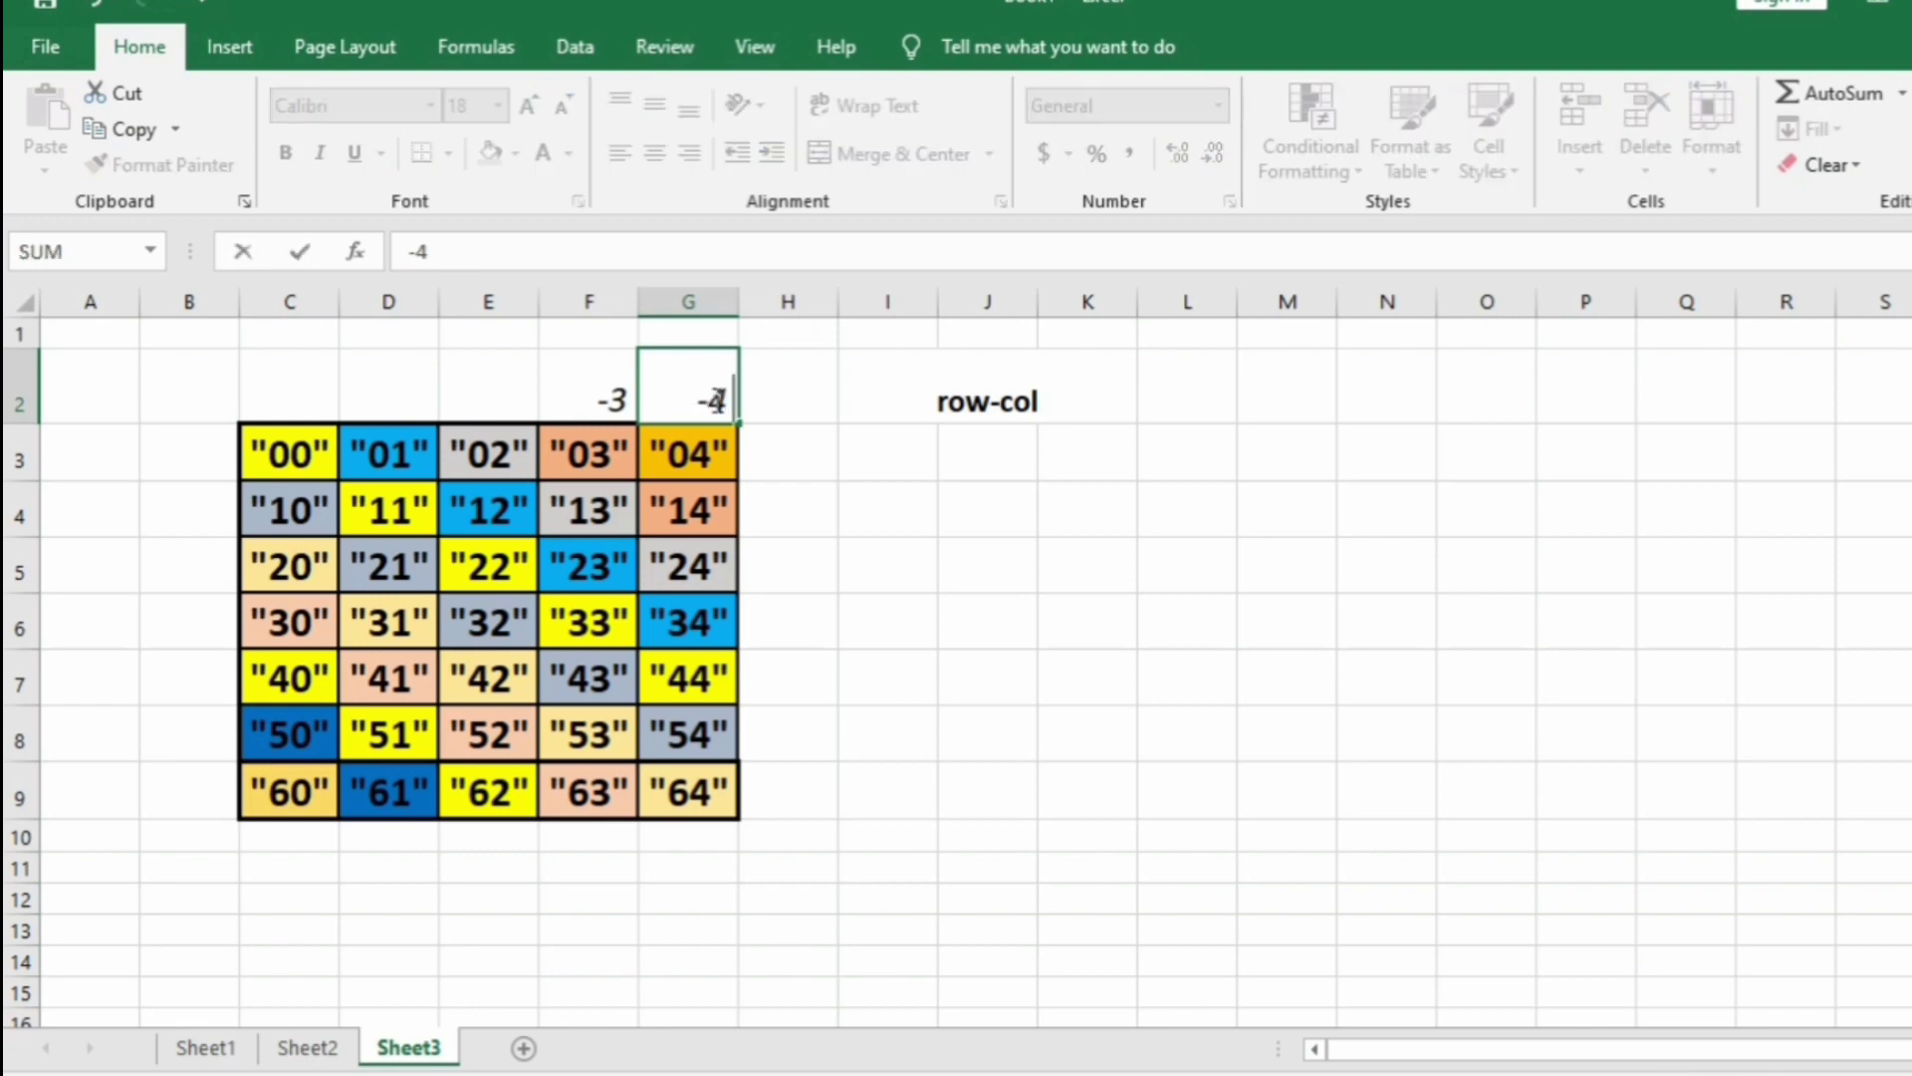
click(587, 394)
click(586, 455)
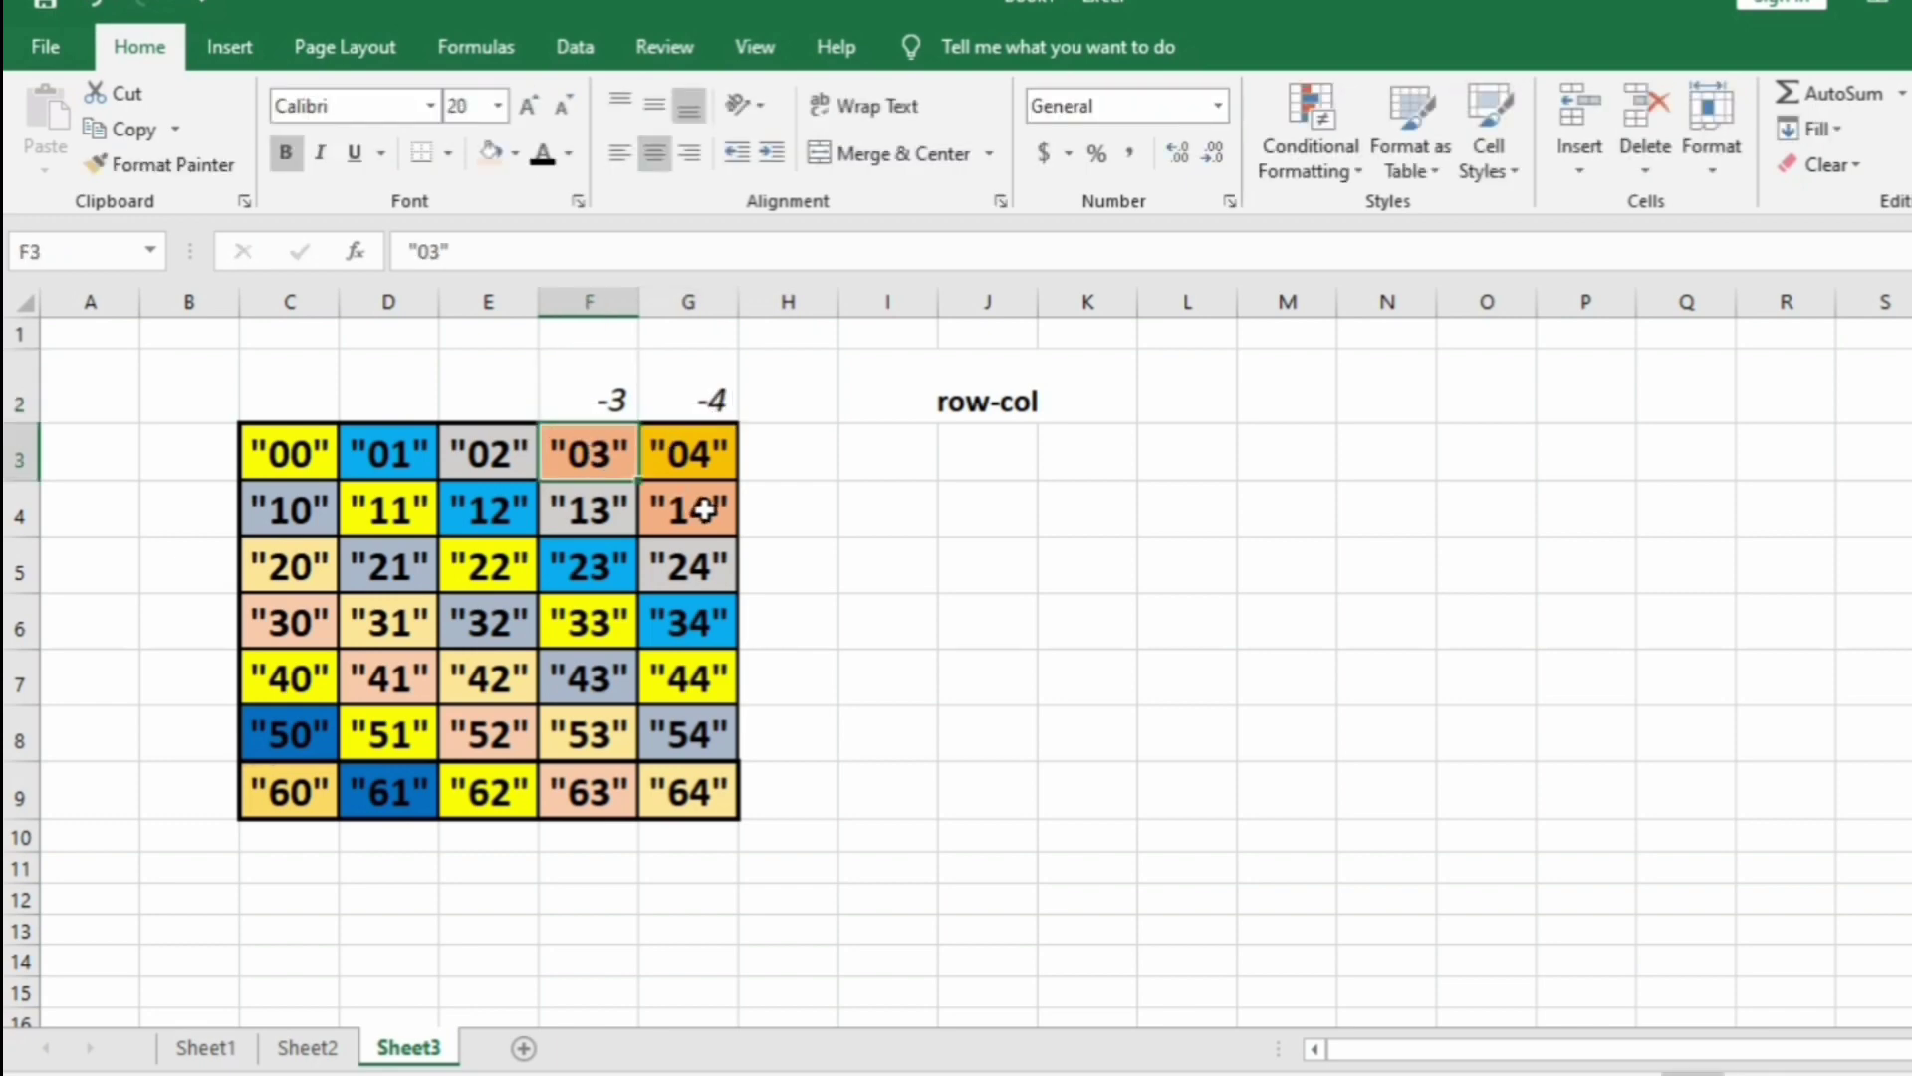
click(697, 507)
Enter -2 in E2, -1 in D2 and 0 in C2, then move to B4
click(499, 400)
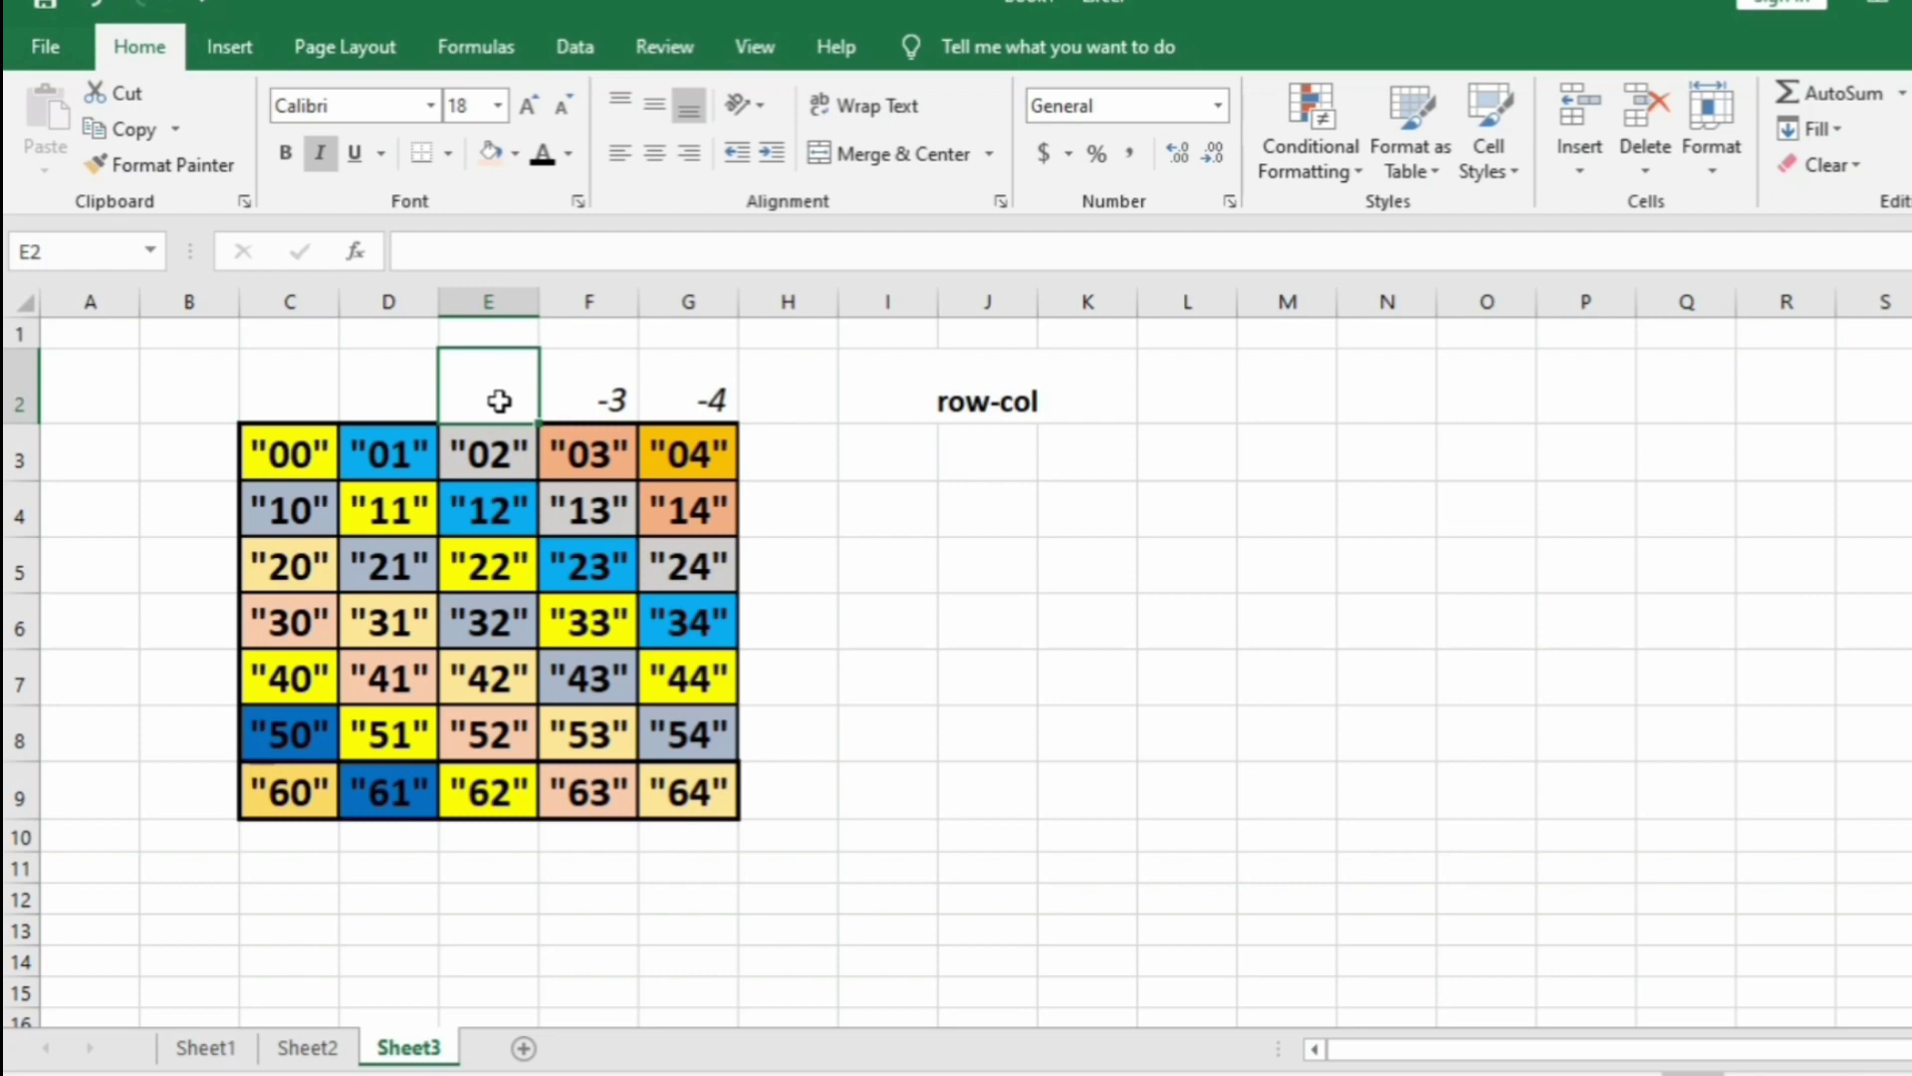
text(-2)
key(shift+Tab)
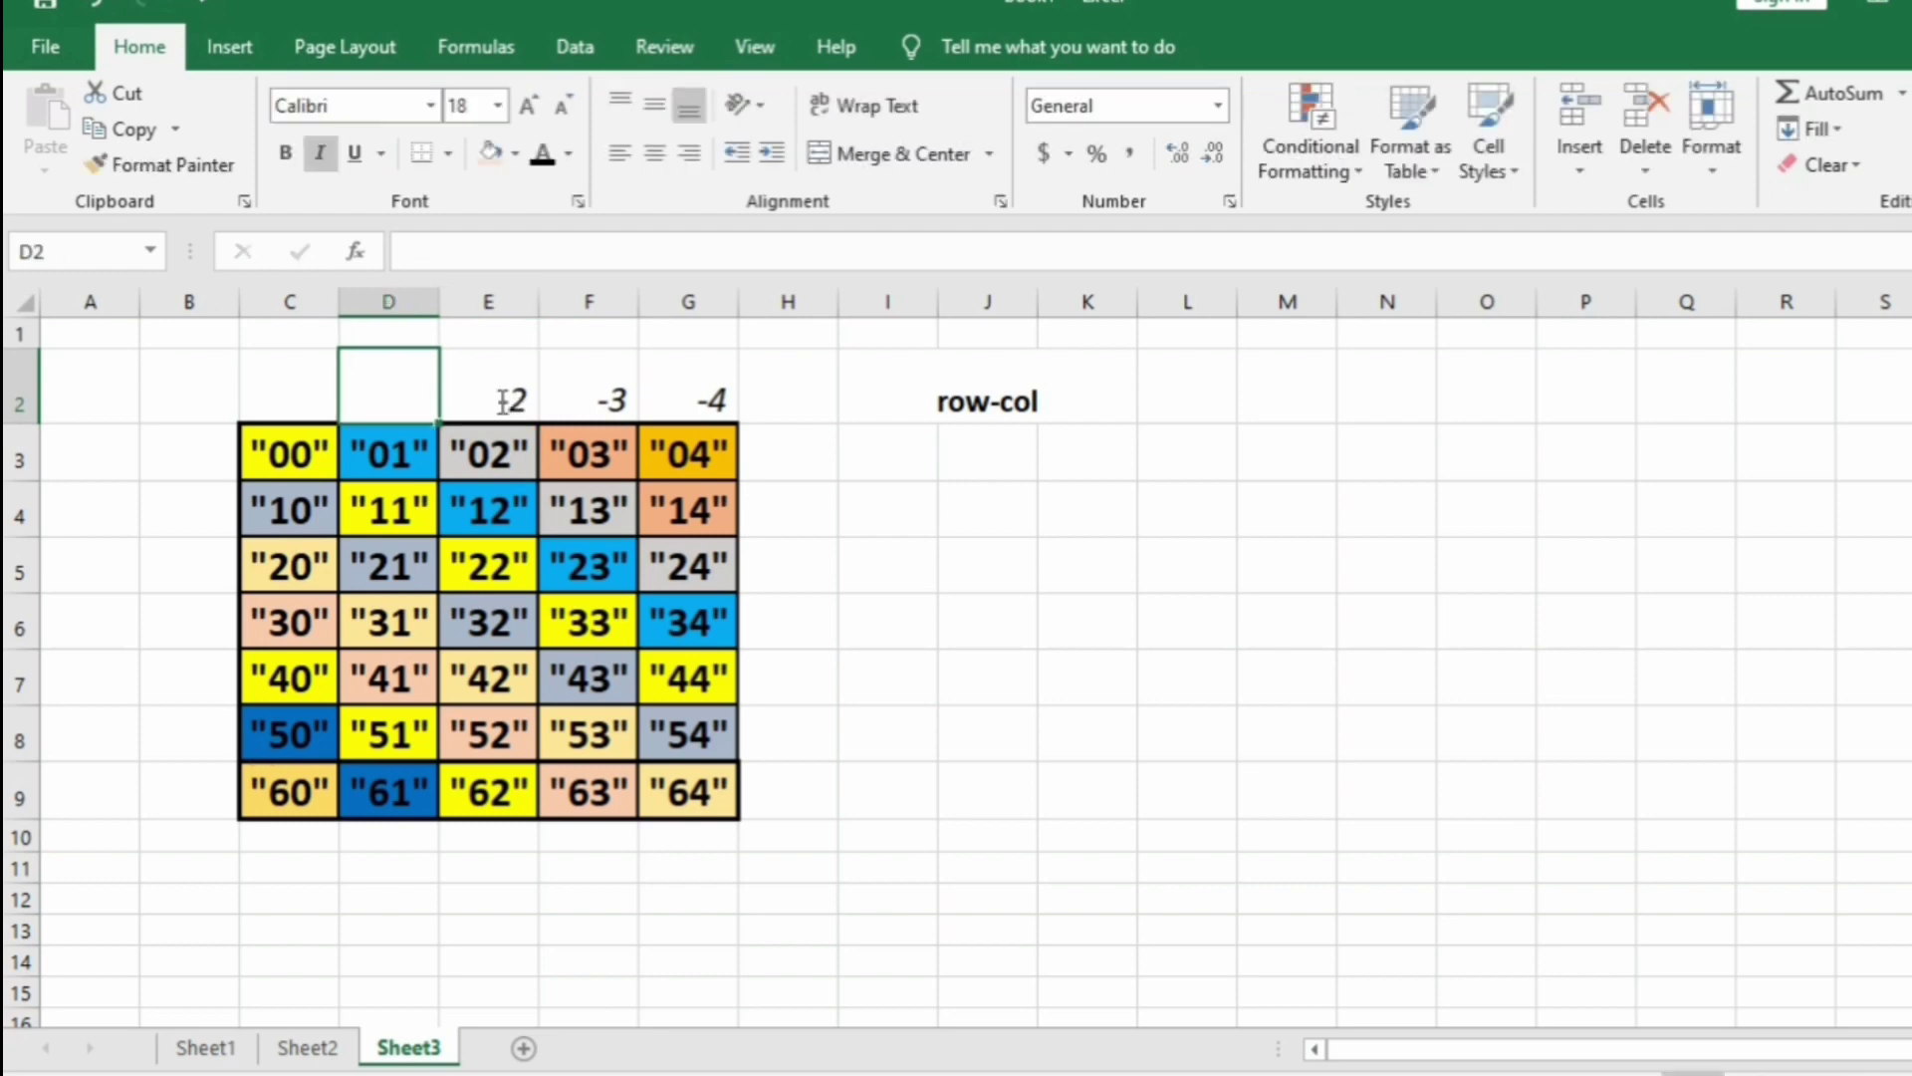
click(499, 471)
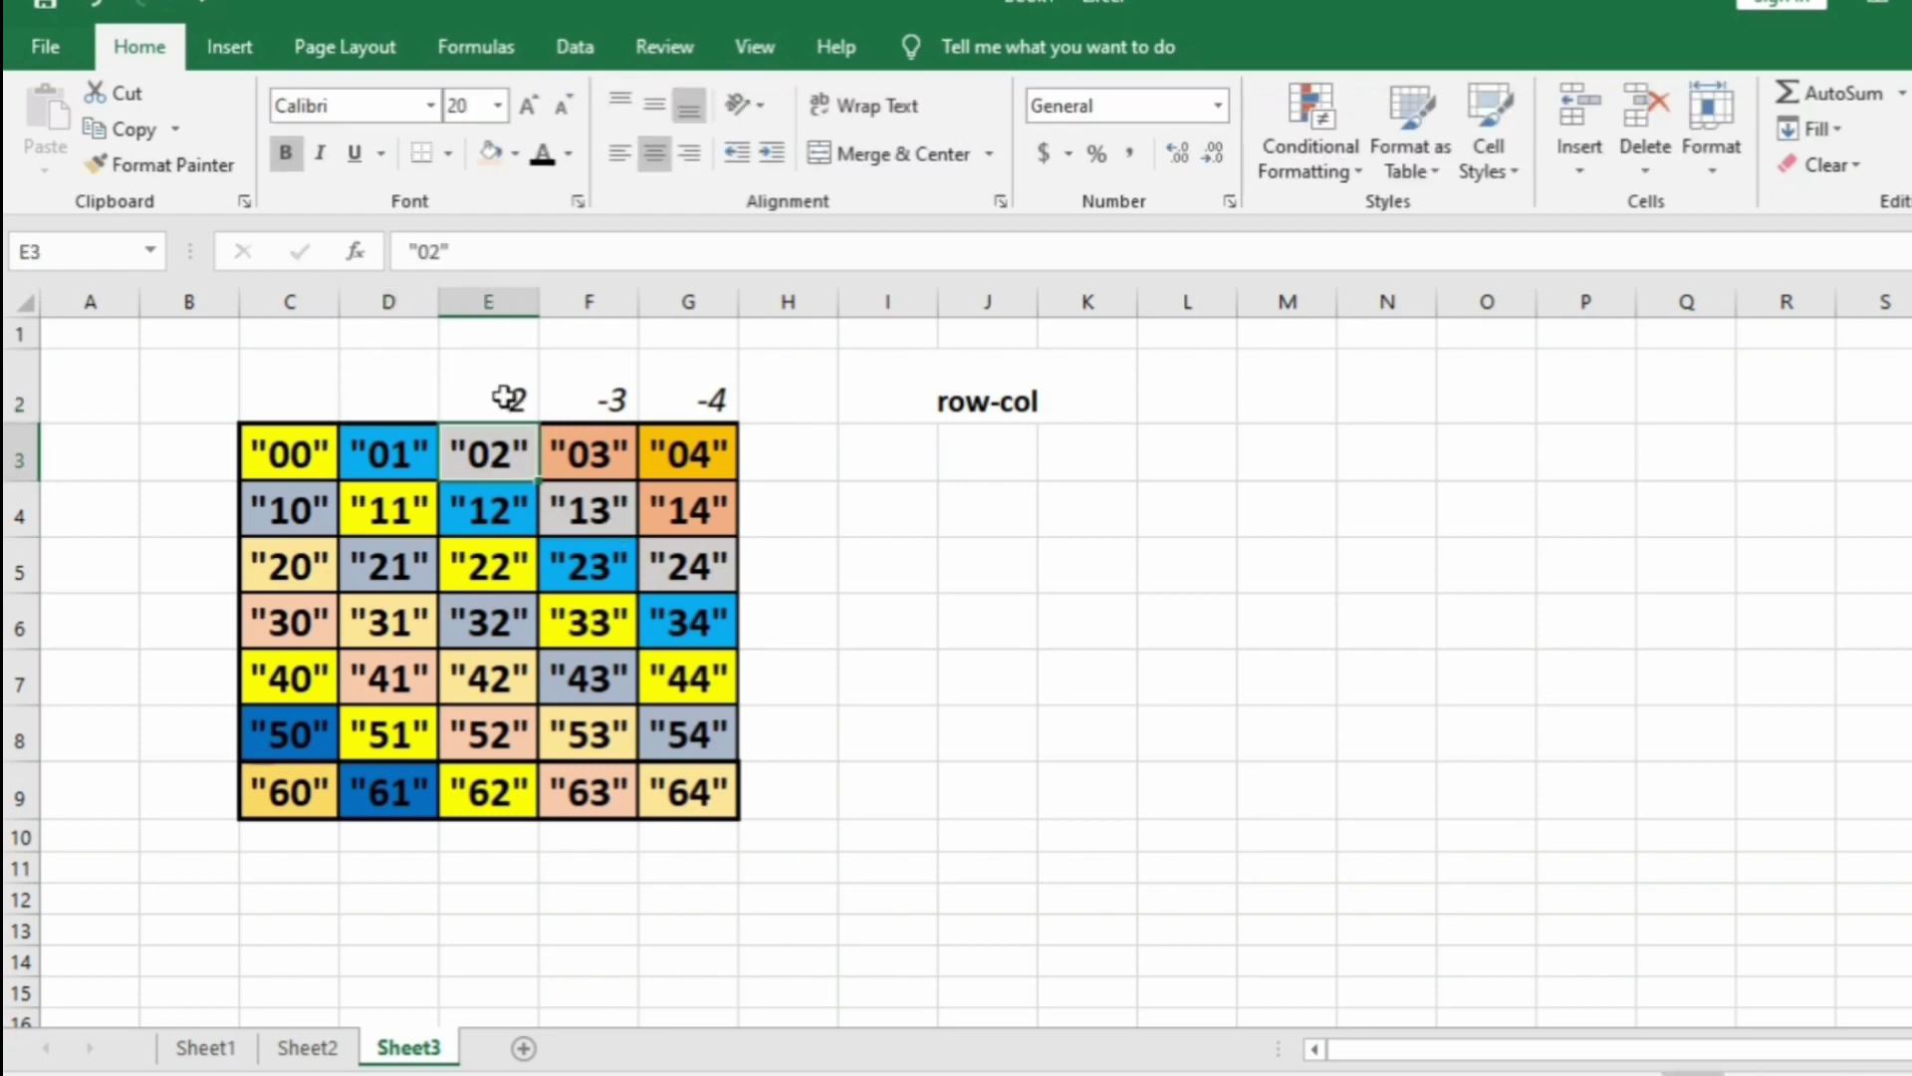
click(591, 512)
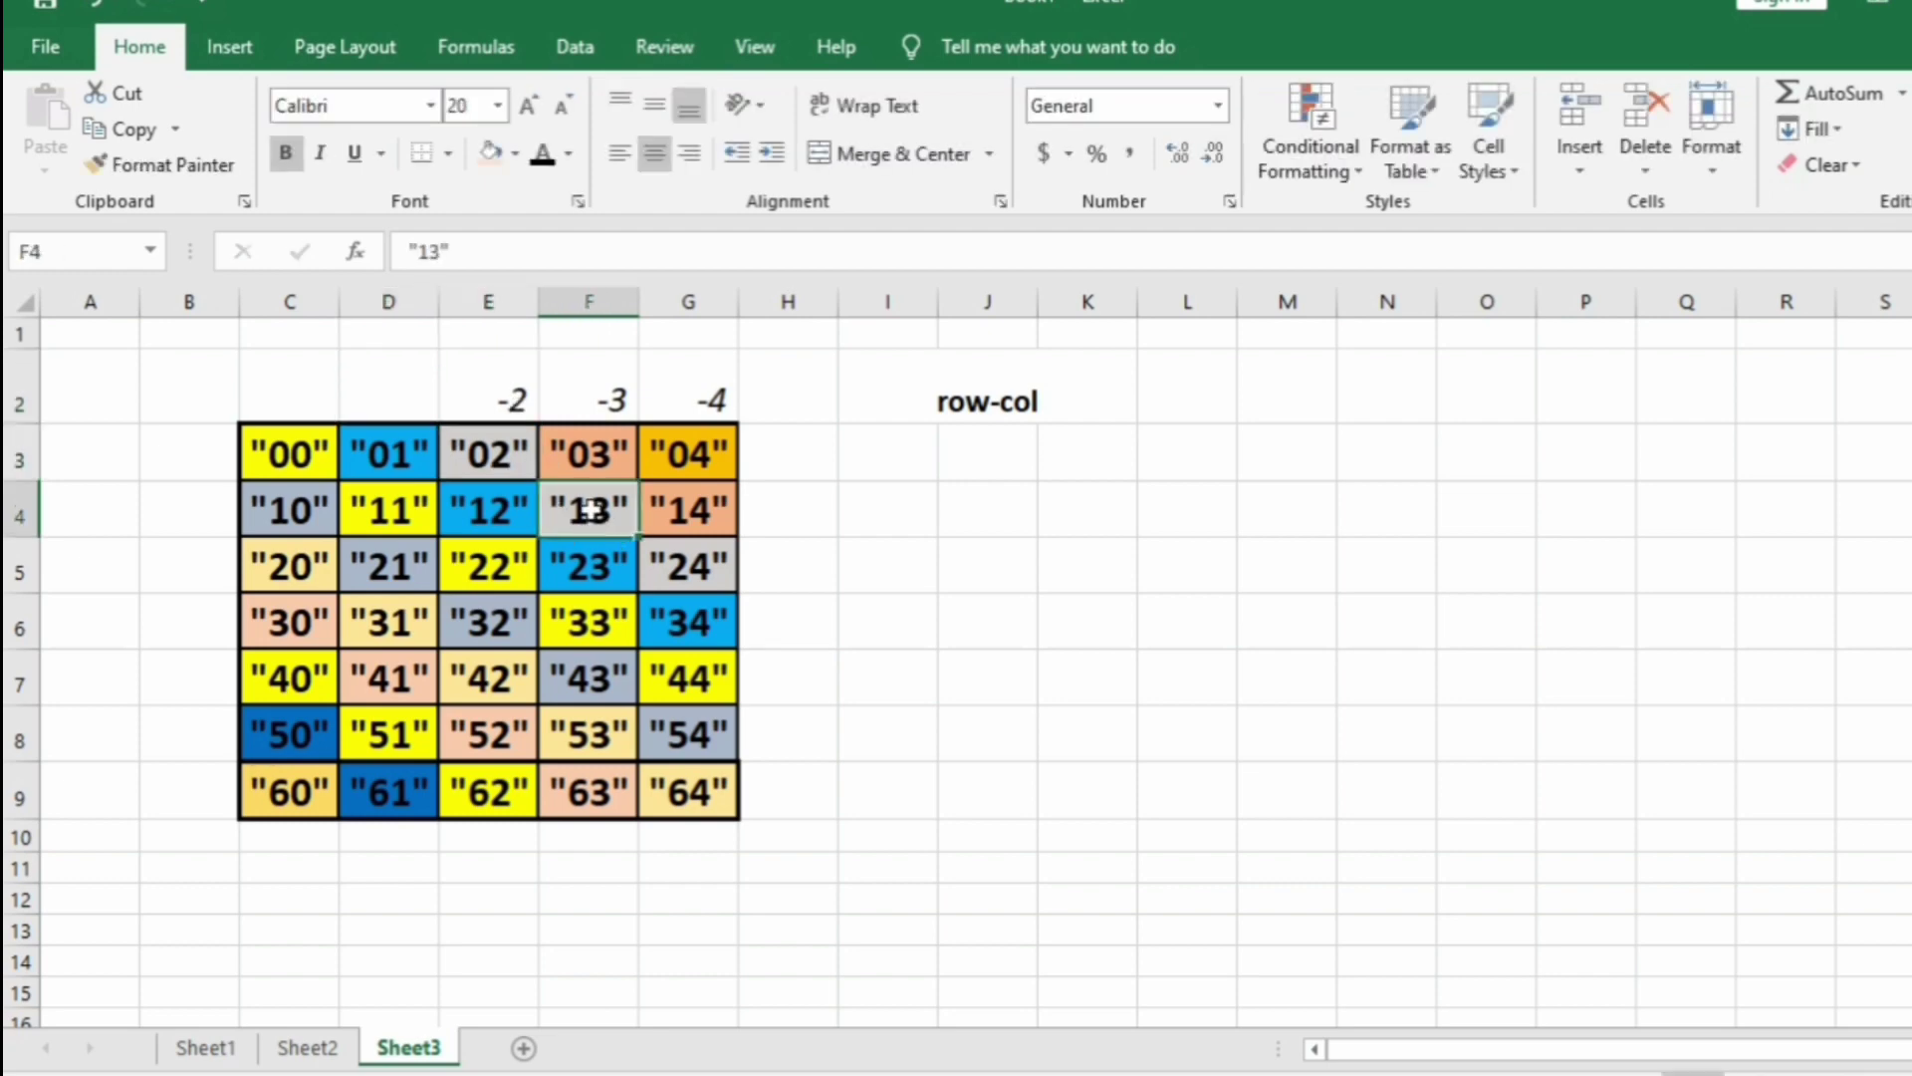
click(705, 587)
click(401, 395)
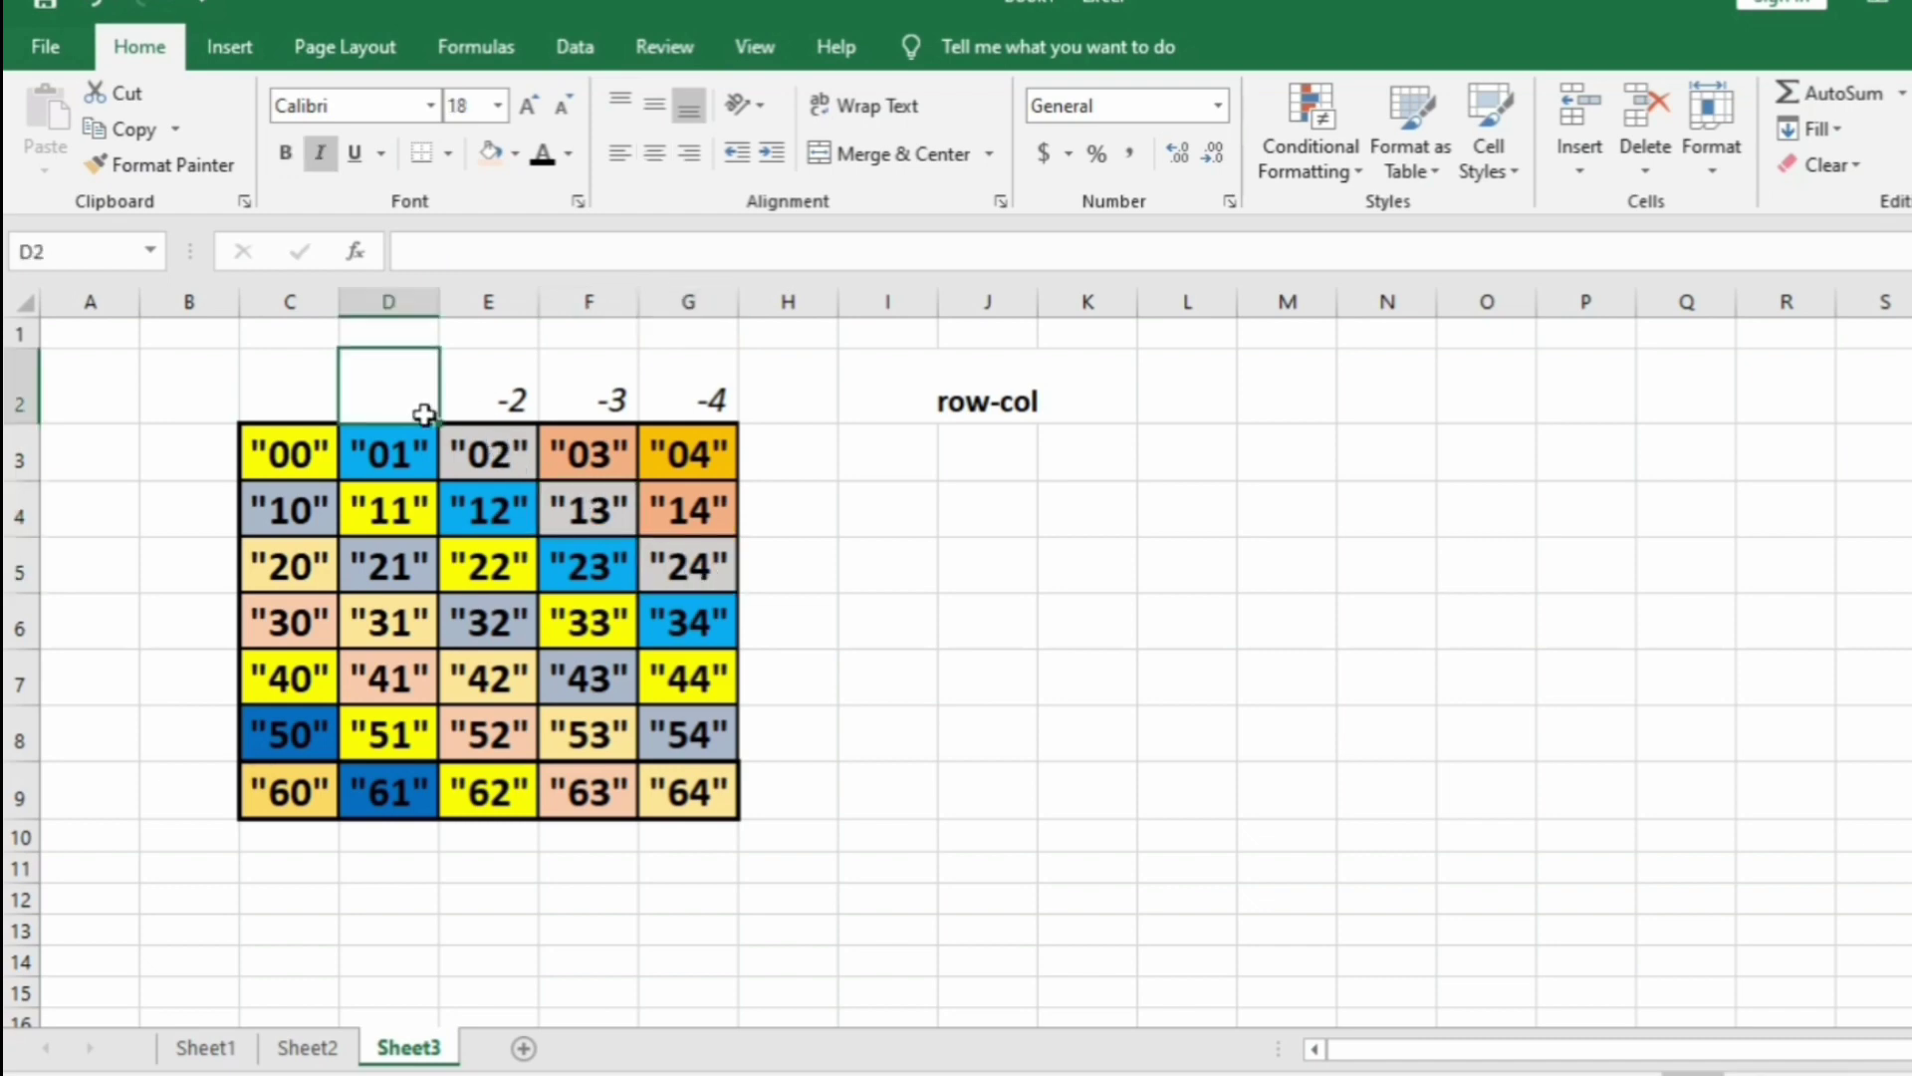
text(-1)
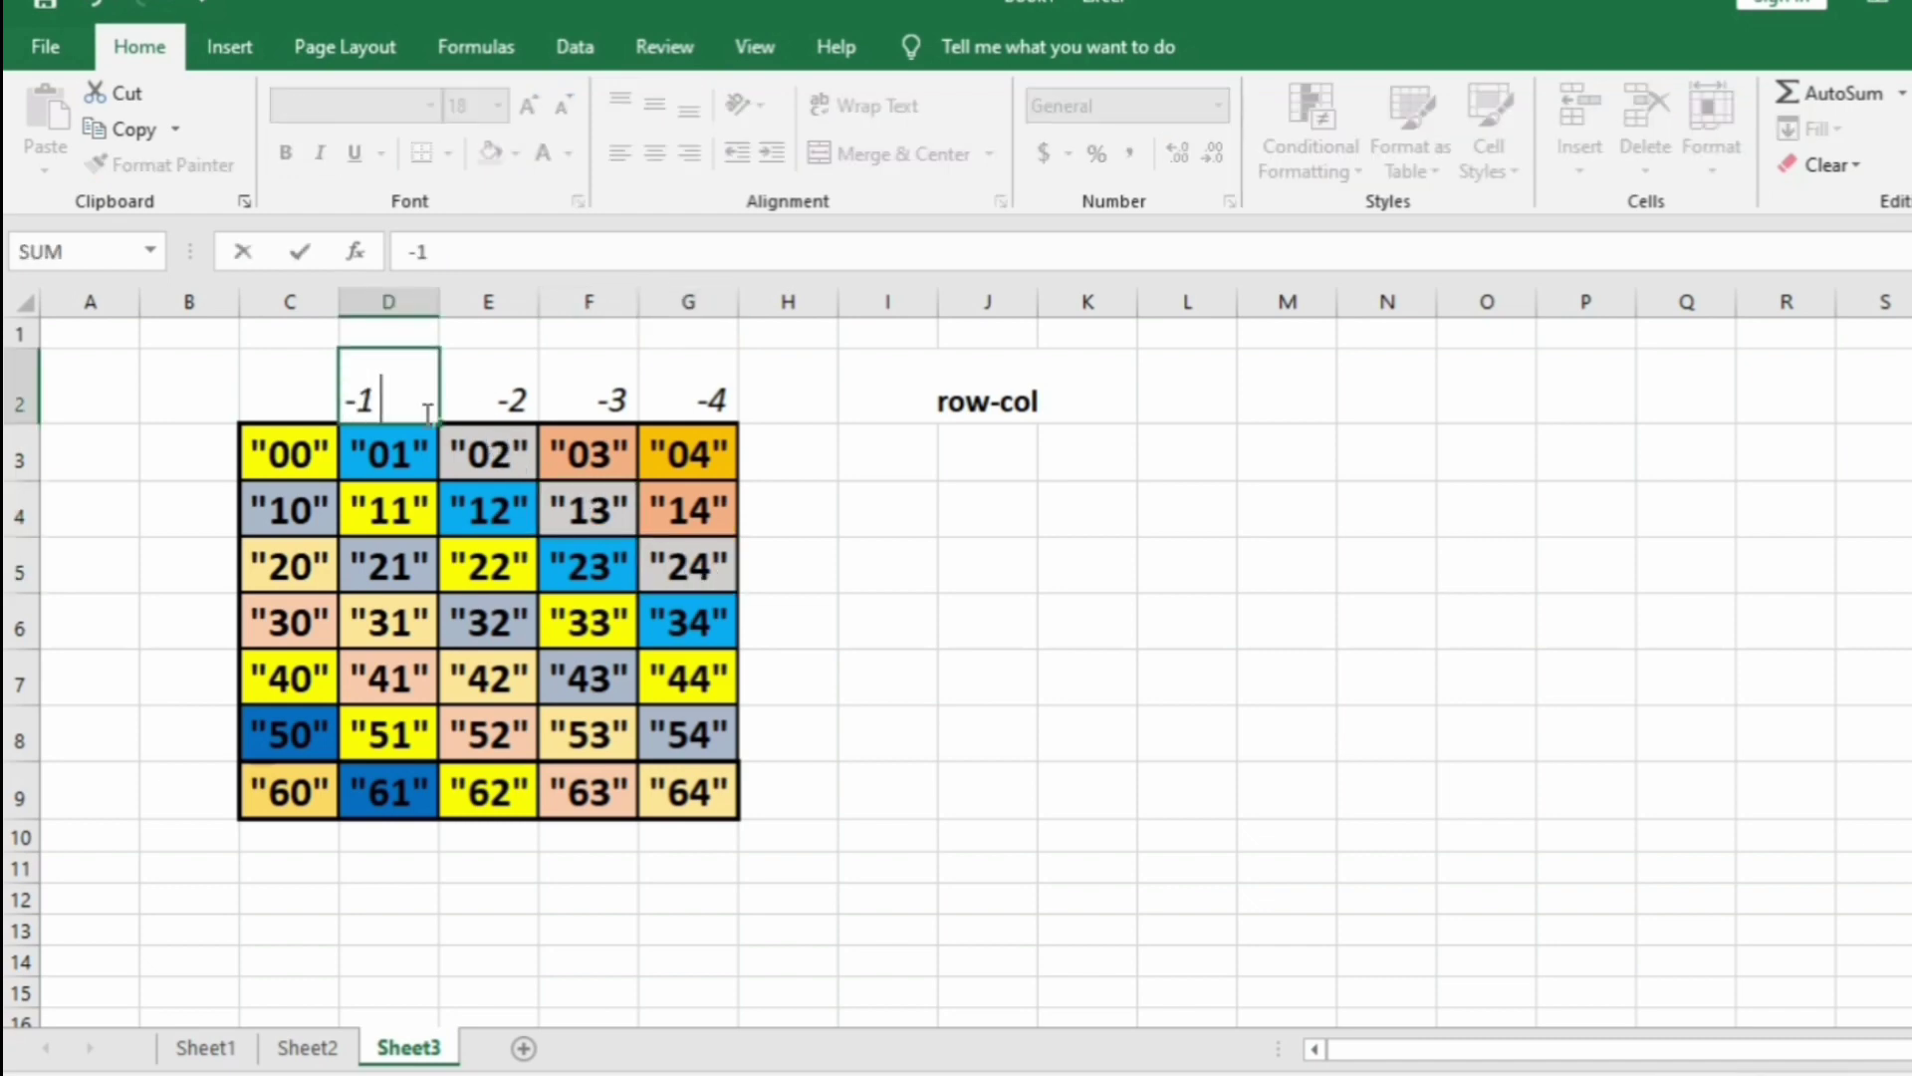
key(Left)
text(0)
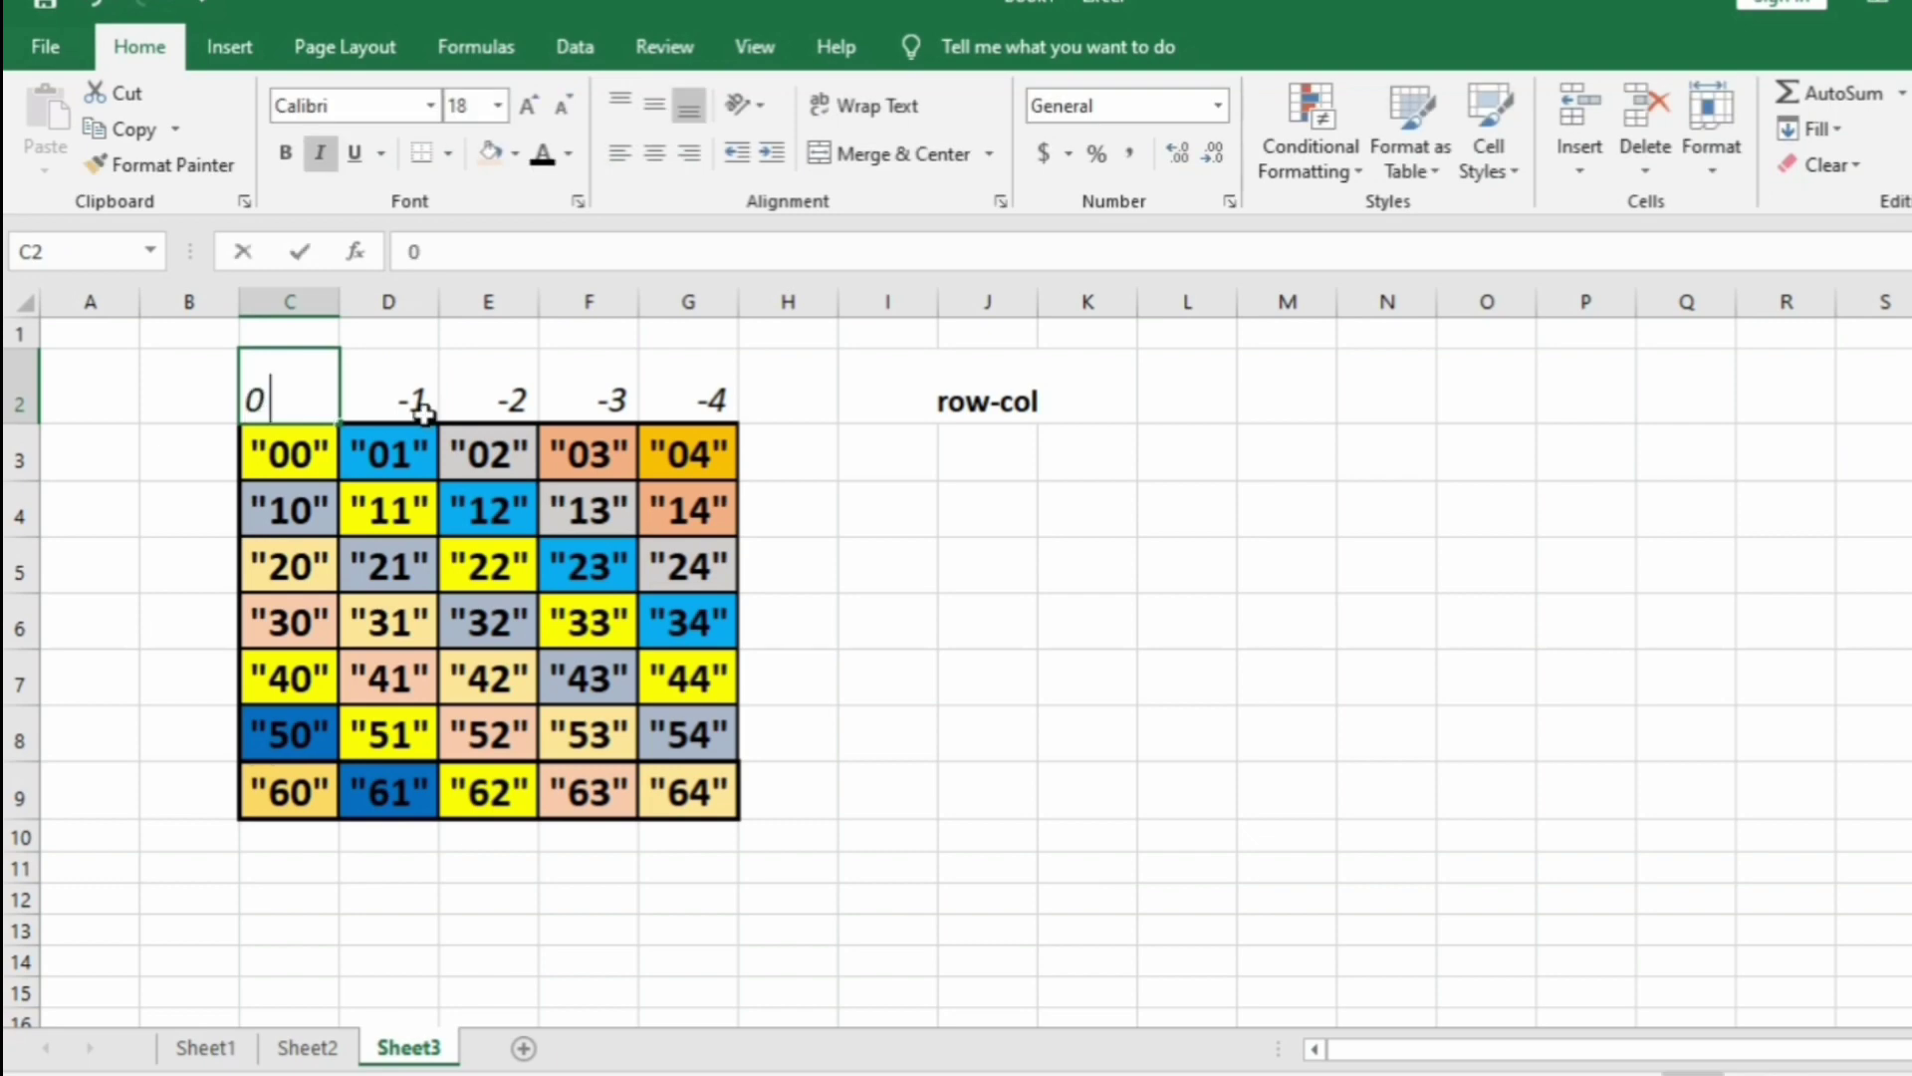
key(Return)
key(Left)
key(Down)
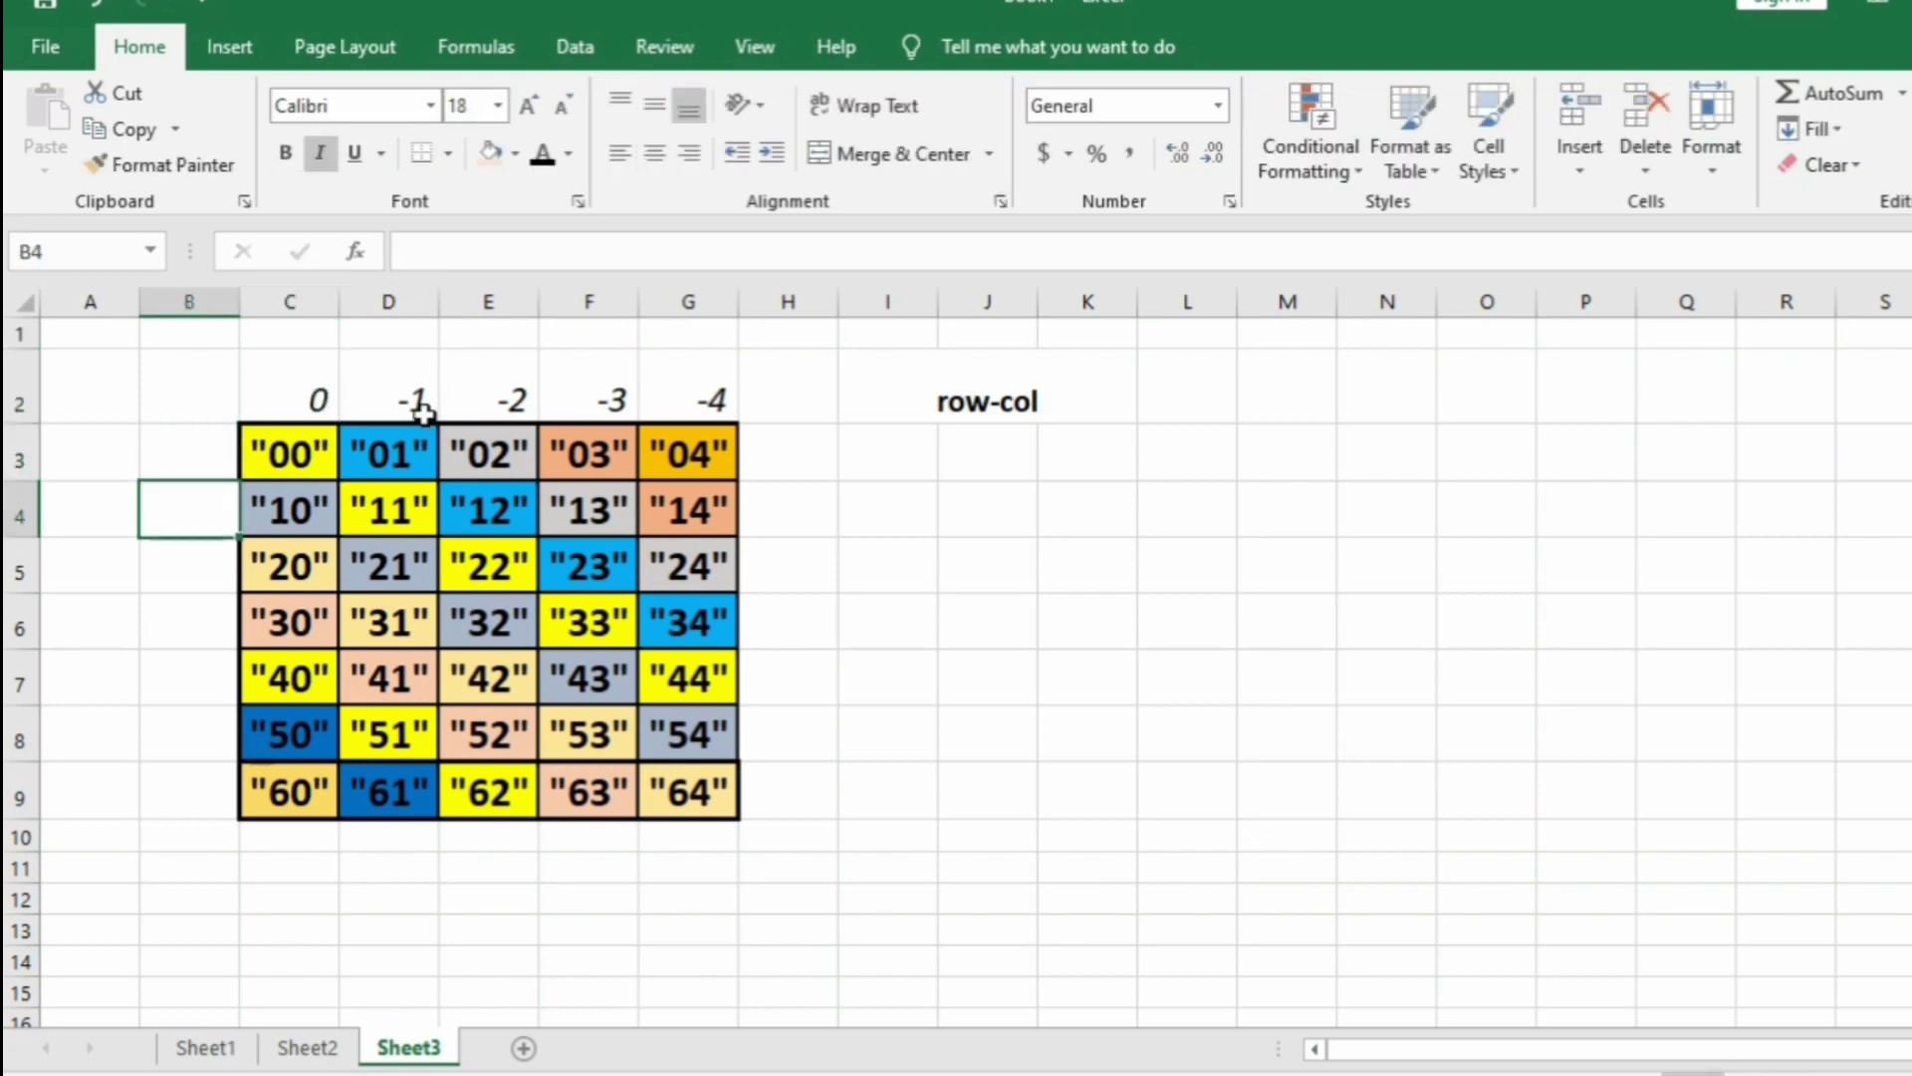
Trace the diagonal from 10 and enter row numbers 1 and 2 in B4:B5
click(267, 508)
click(392, 561)
click(470, 617)
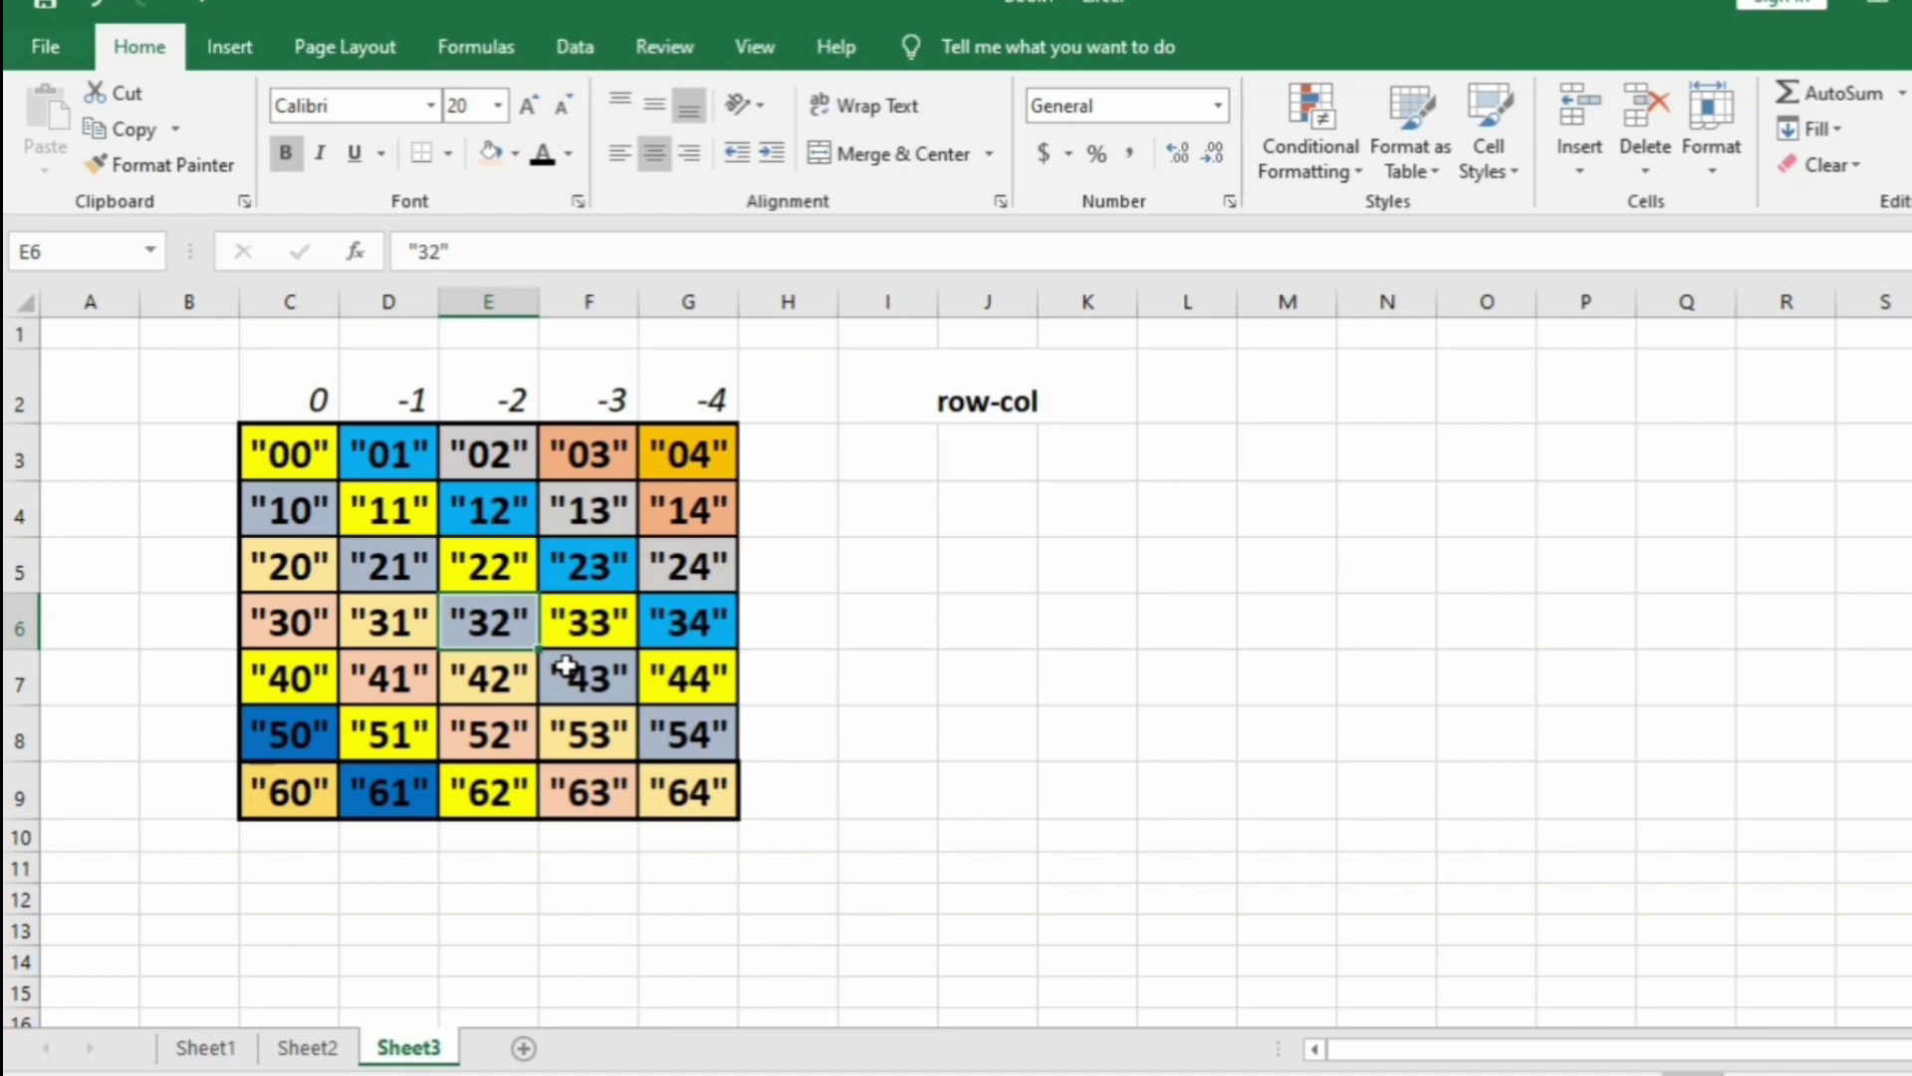
click(556, 665)
click(665, 727)
click(168, 506)
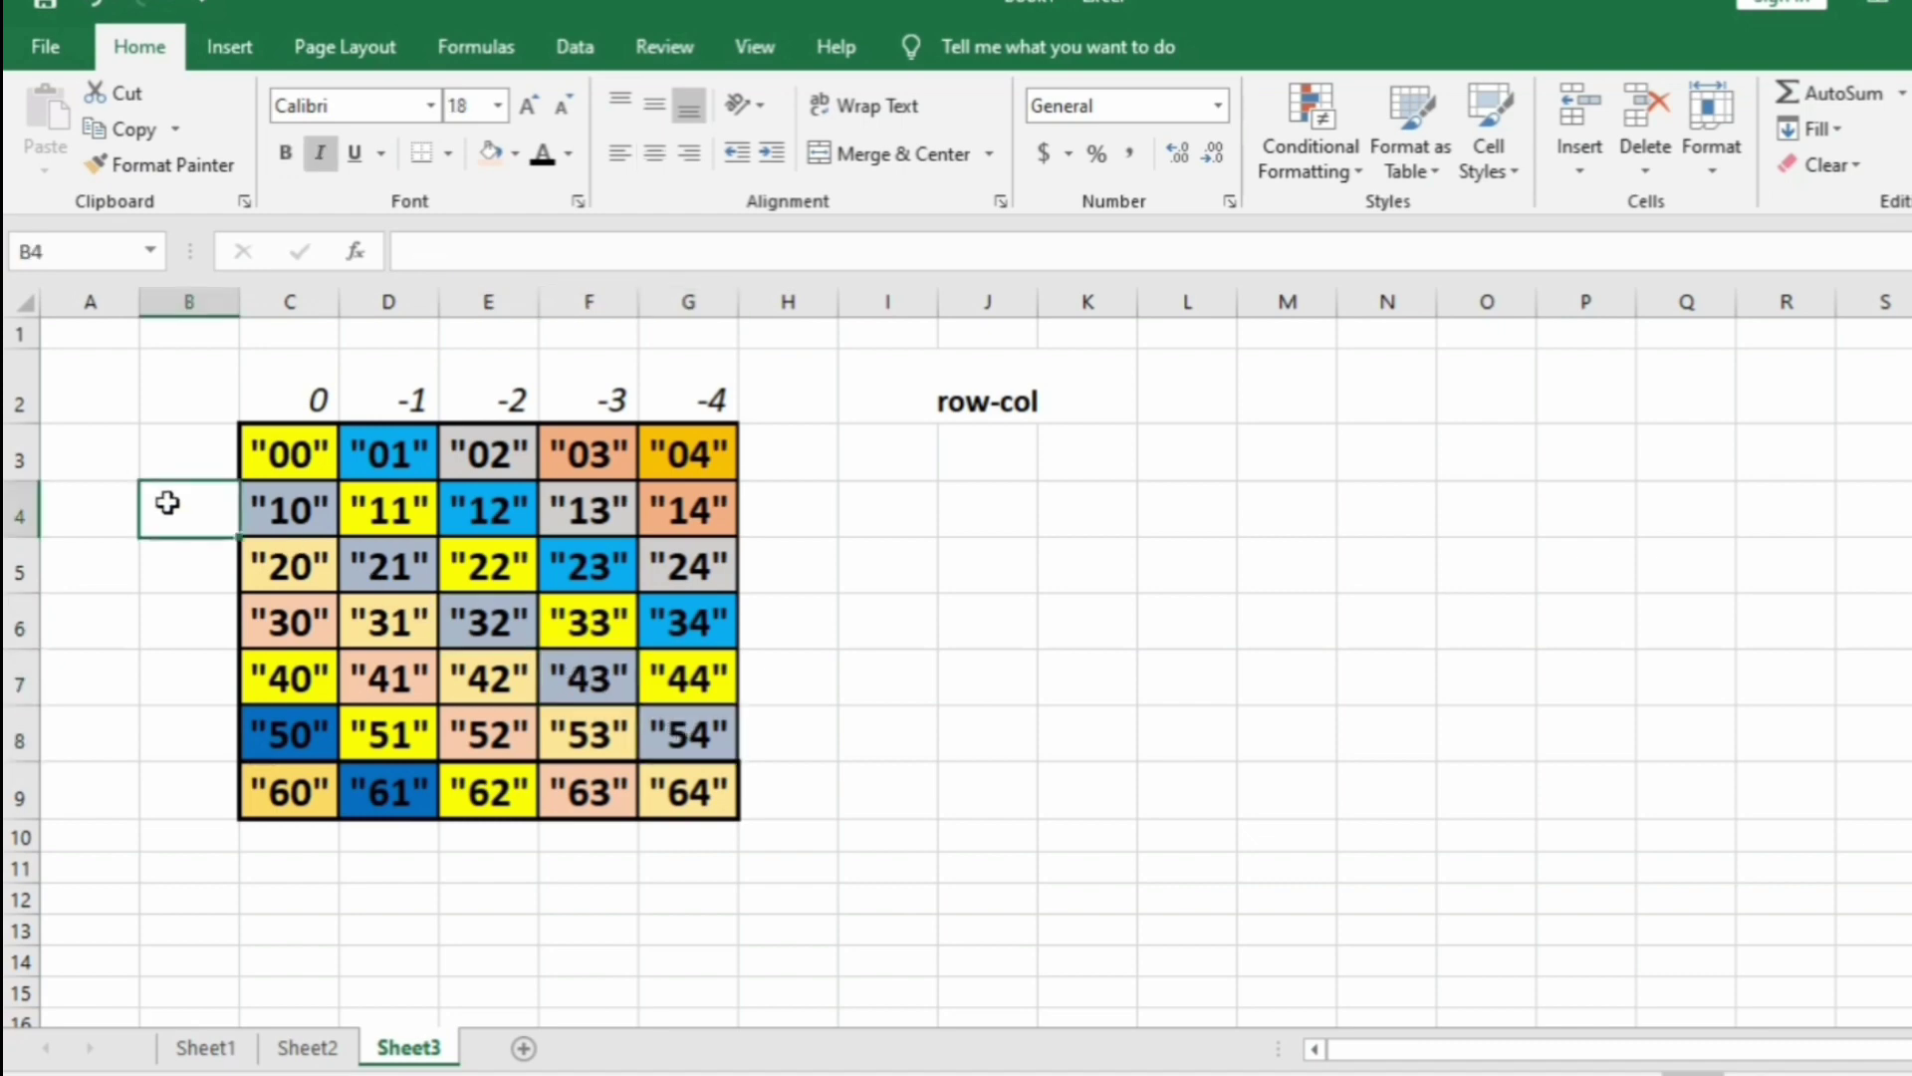
text(1)
key(Return)
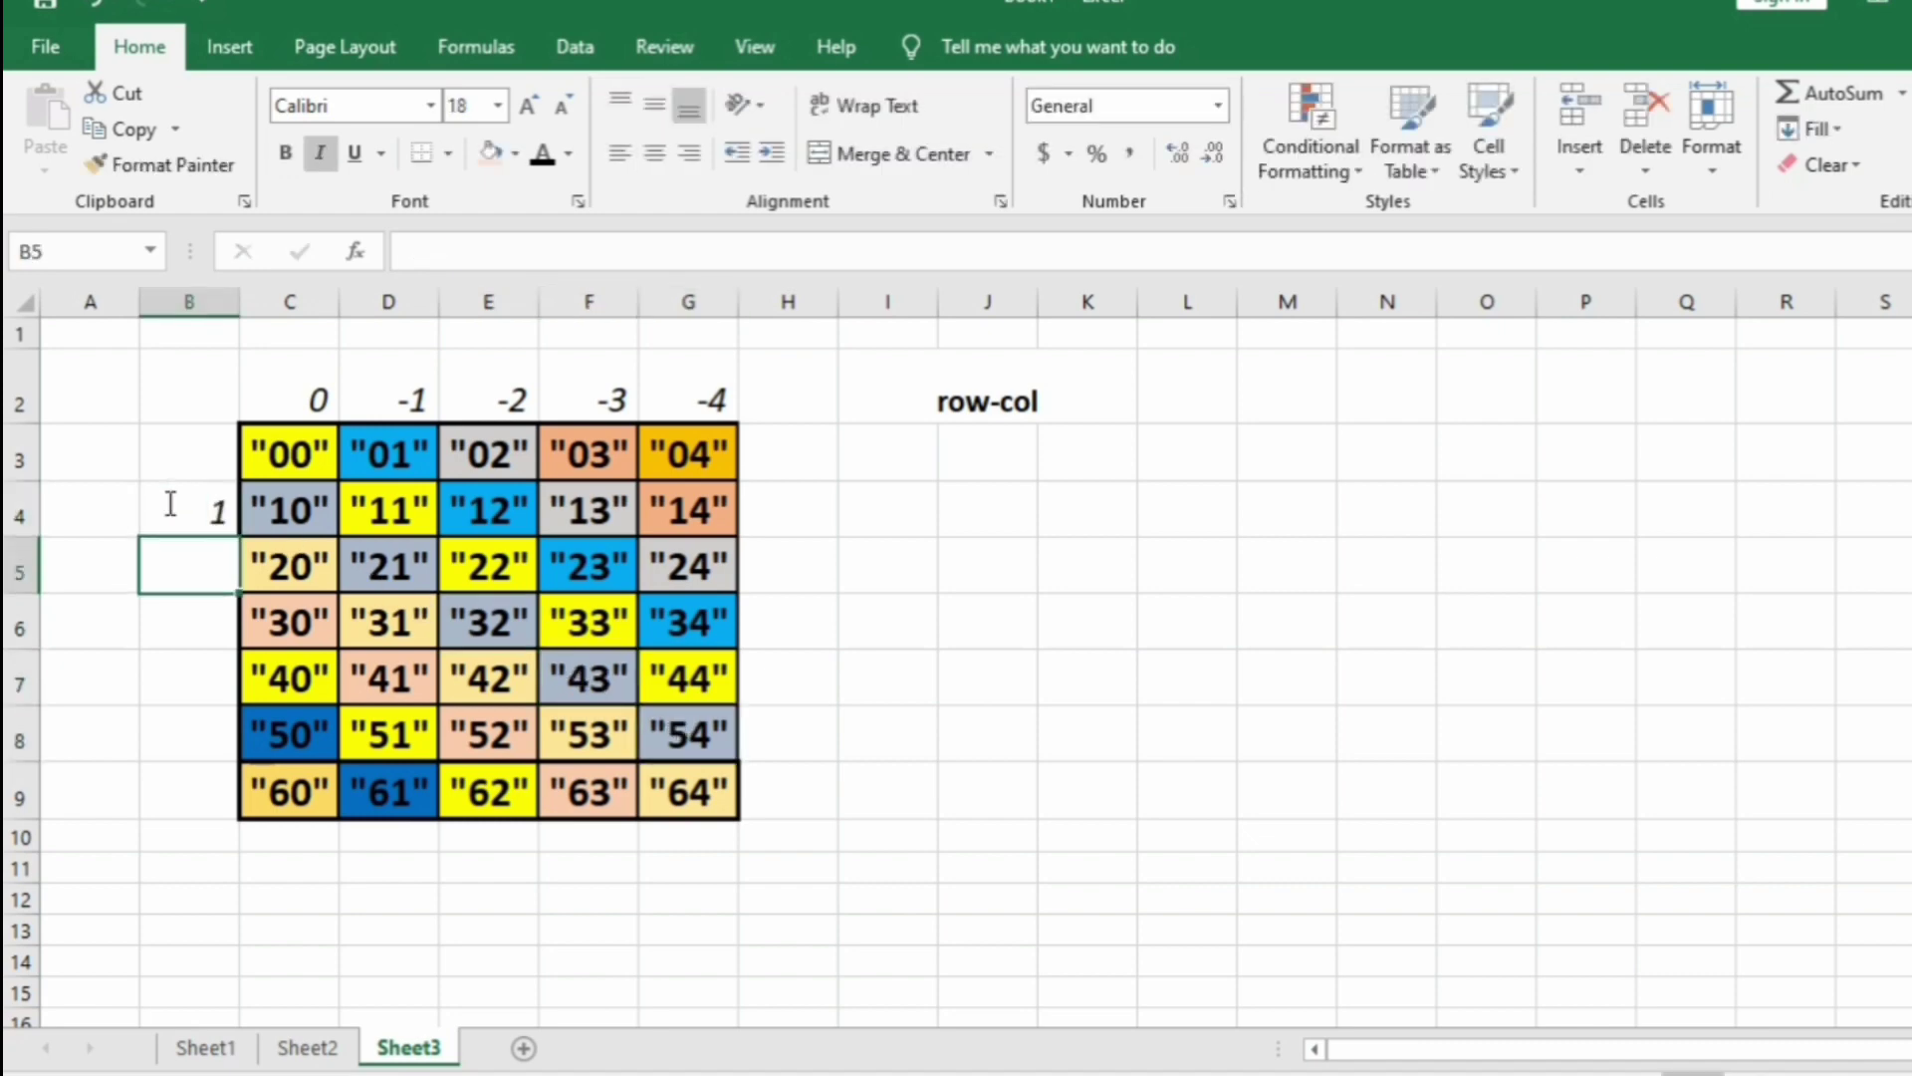
text(2)
key(Return)
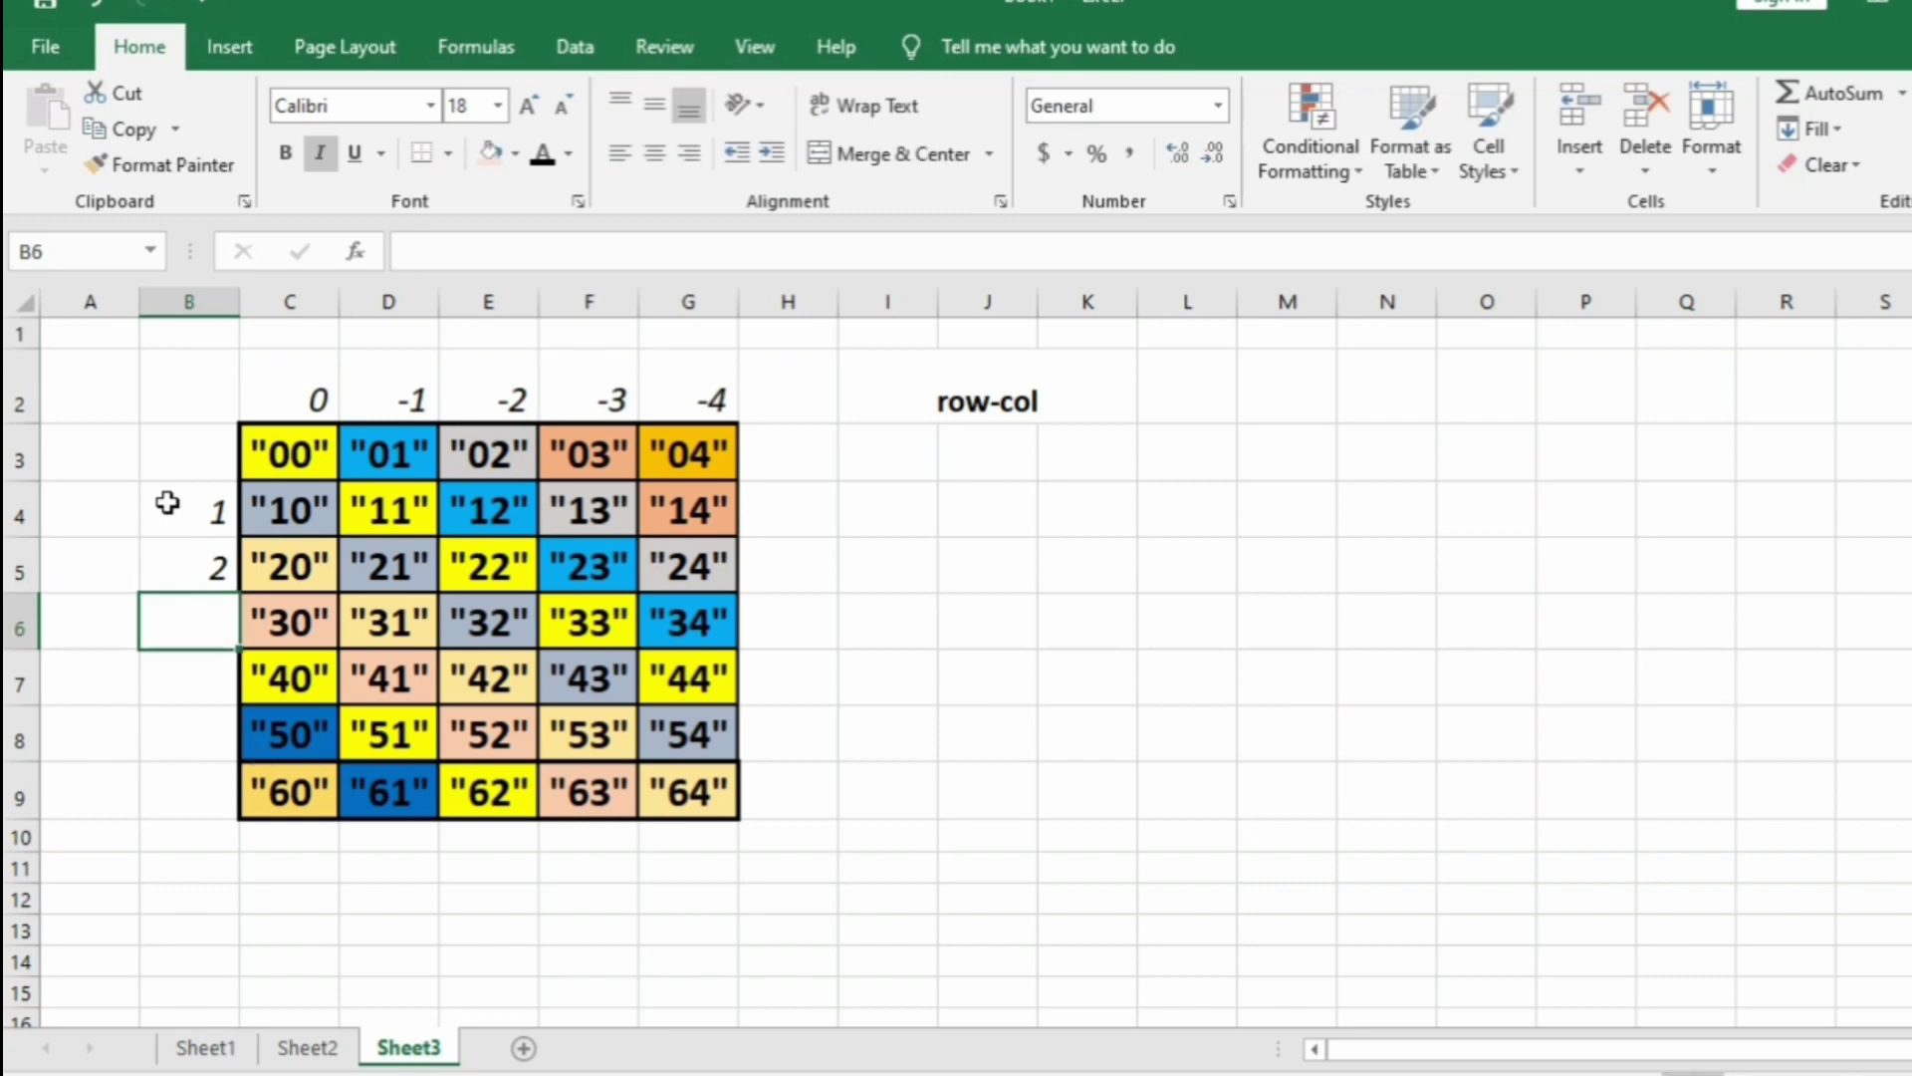
Trace the diagonal from 30 and continue the row numbers down to 6
click(301, 618)
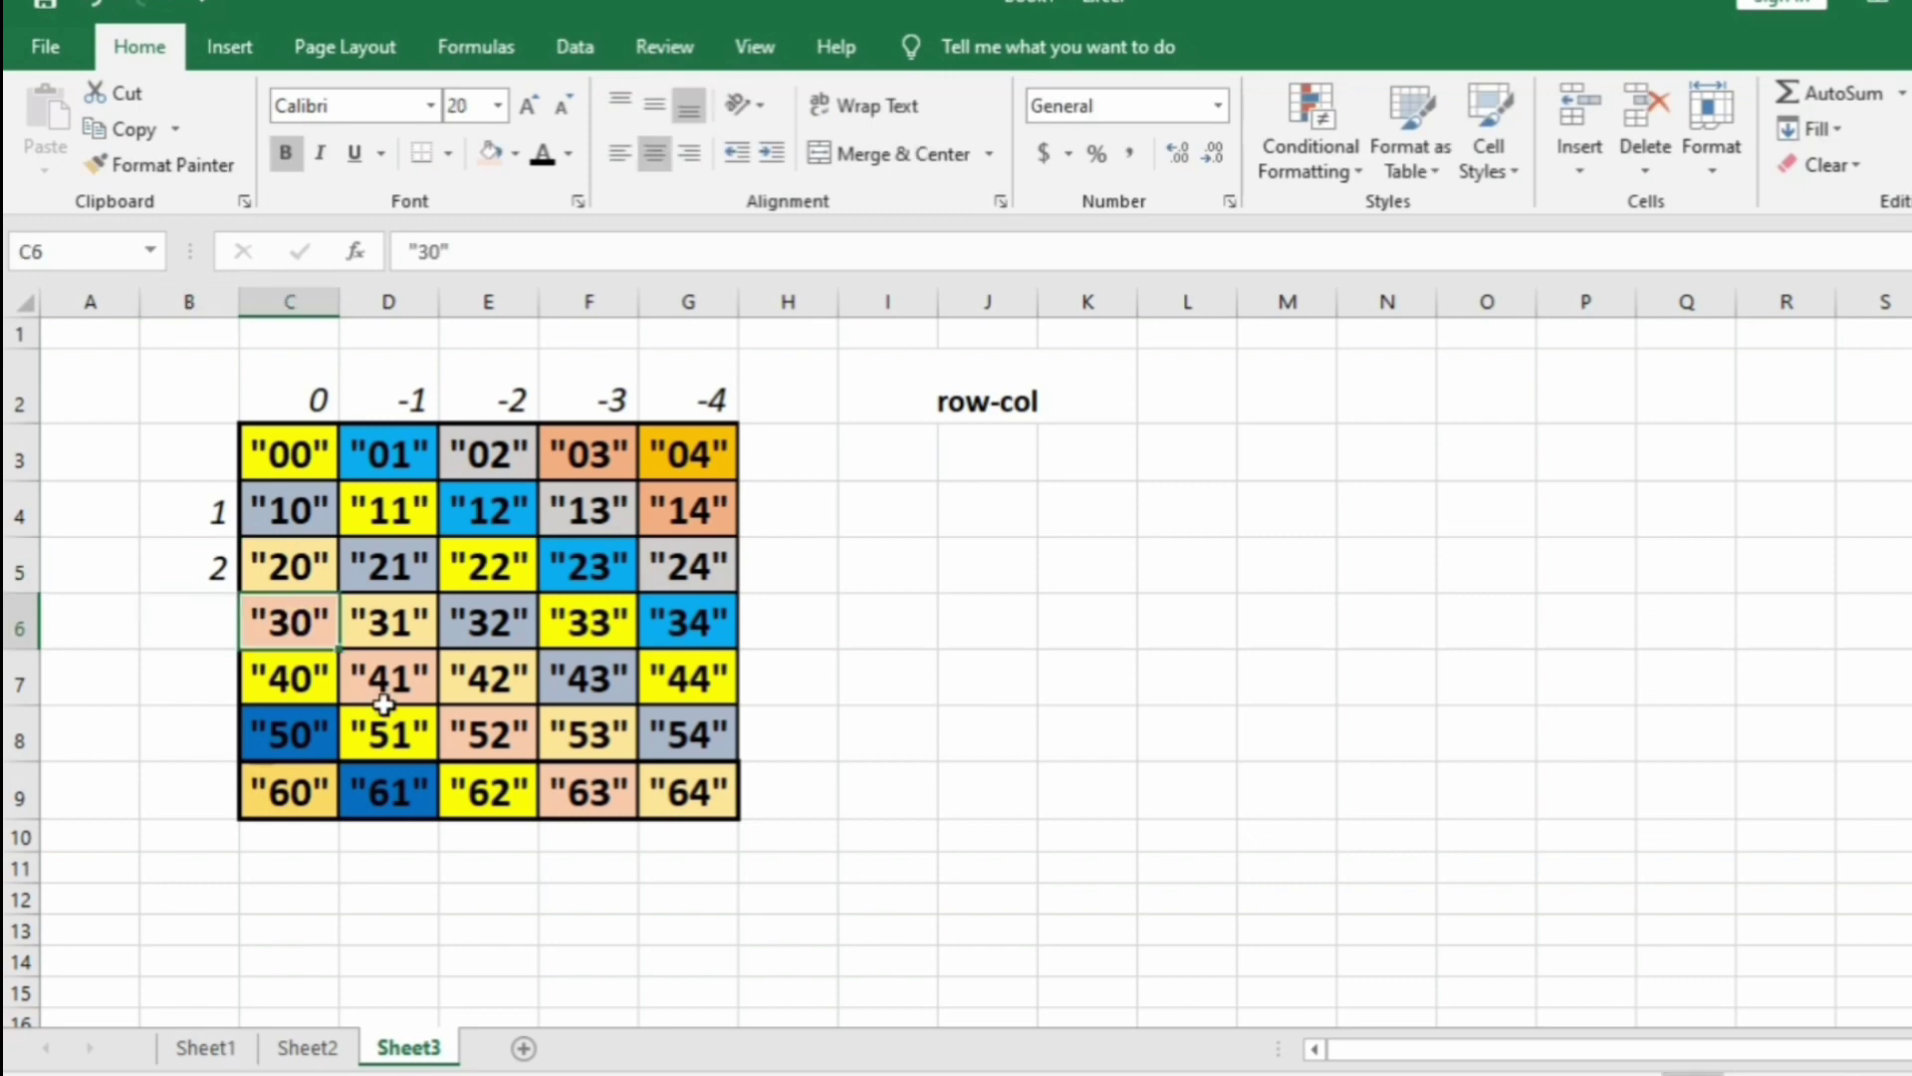
click(385, 685)
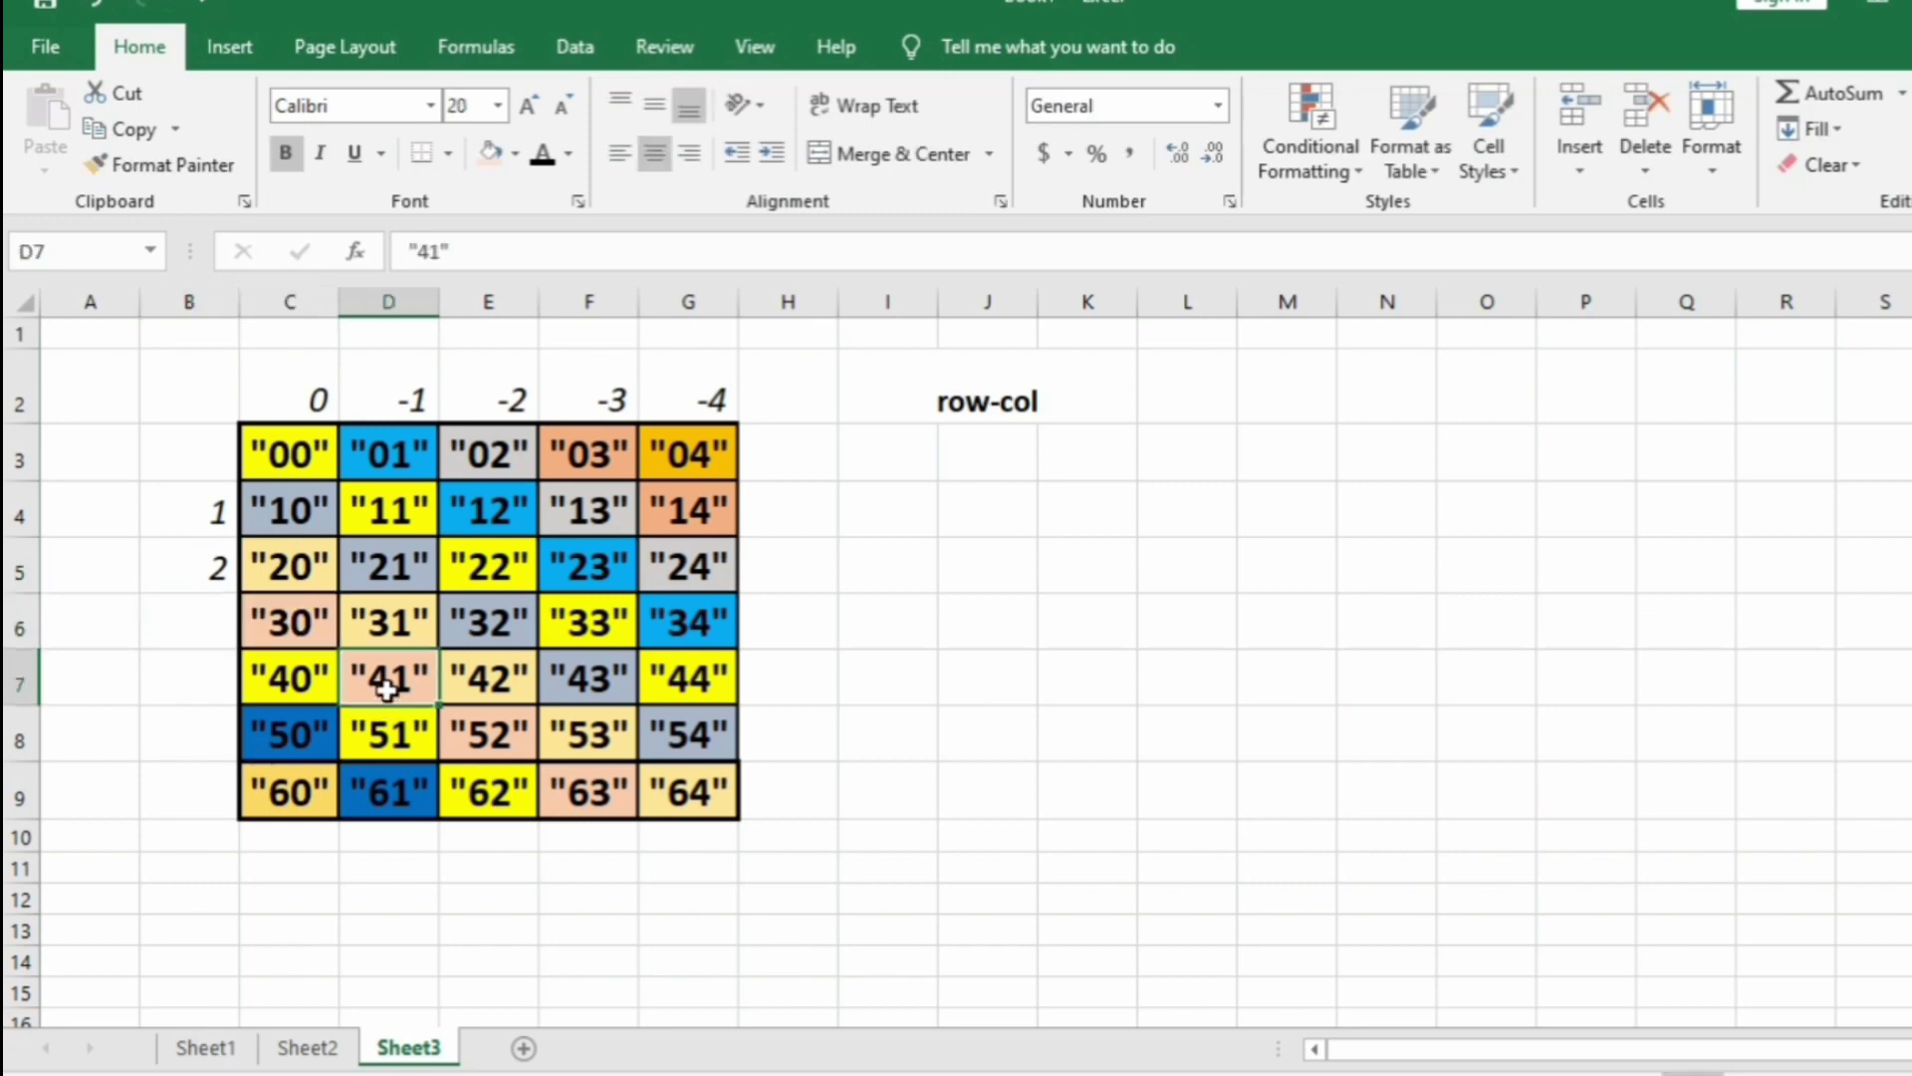
click(529, 740)
click(557, 796)
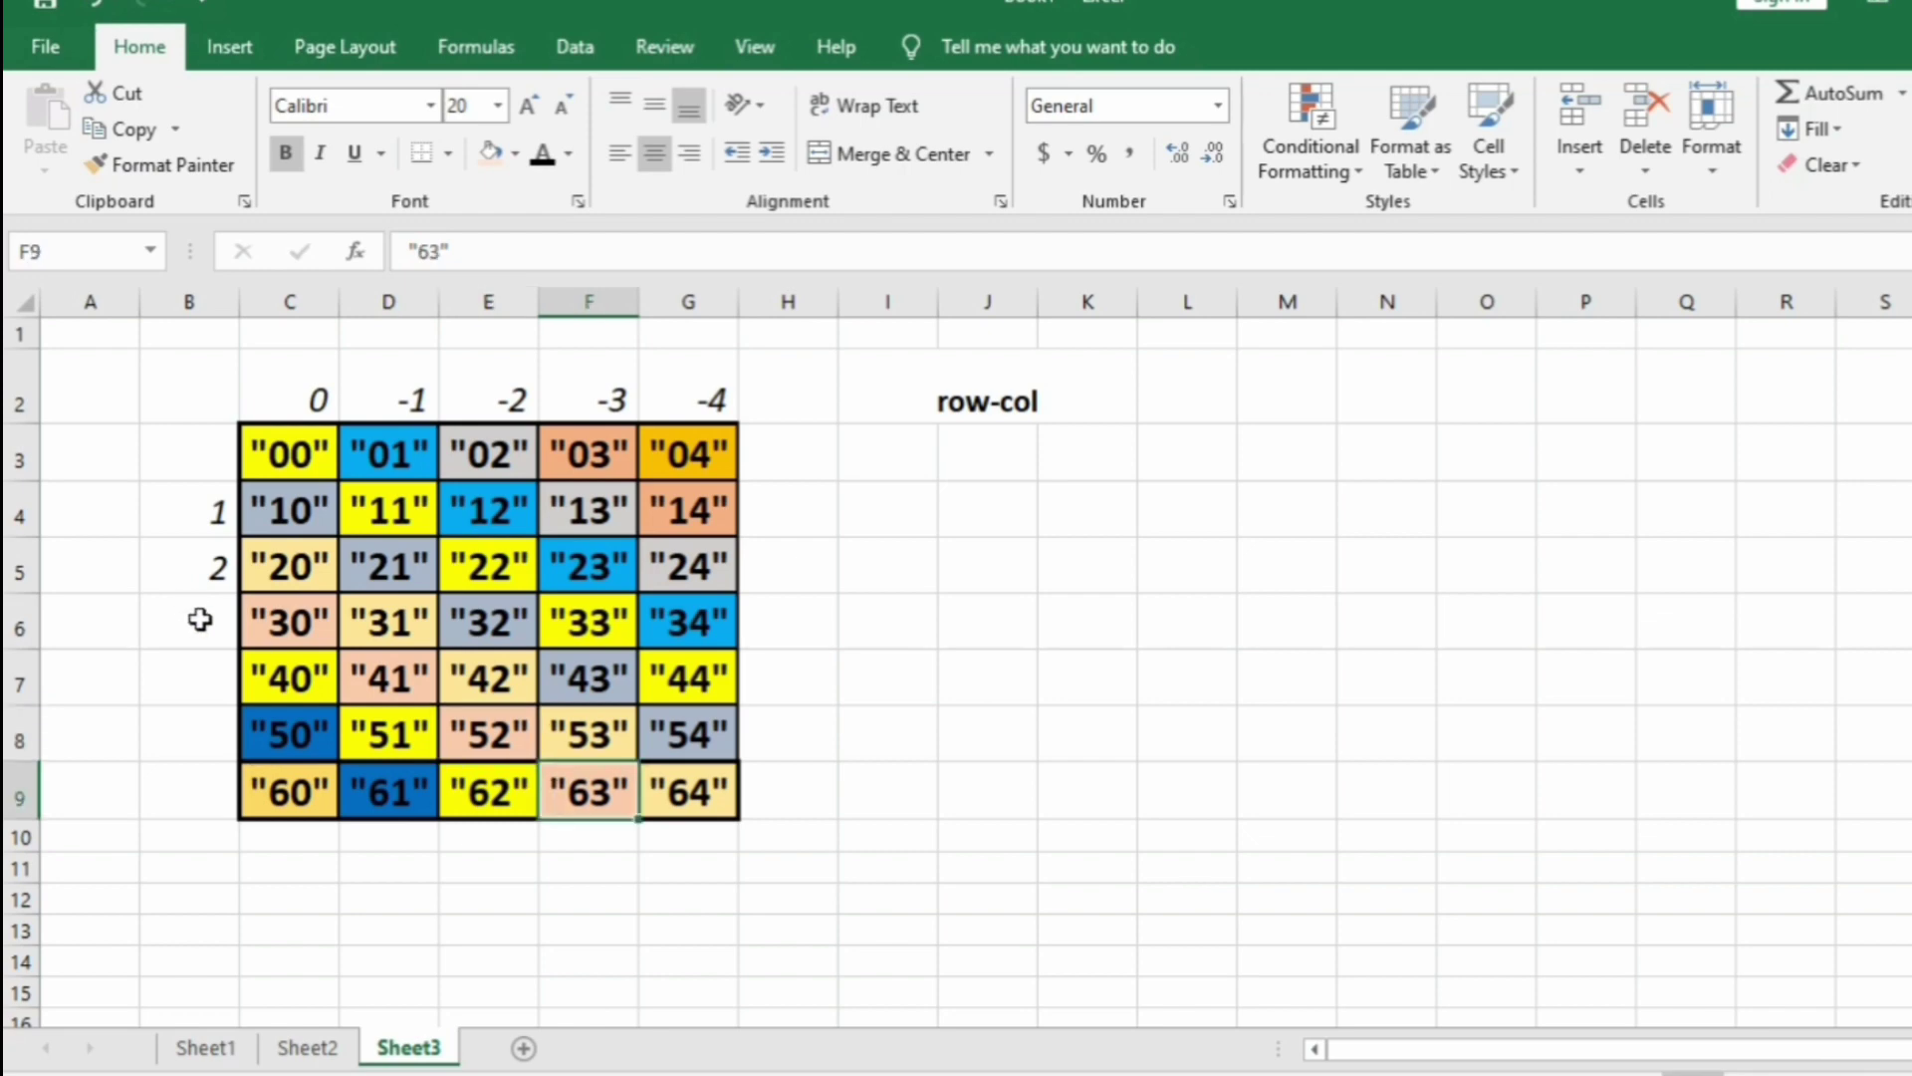
click(199, 618)
text(3)
key(Return)
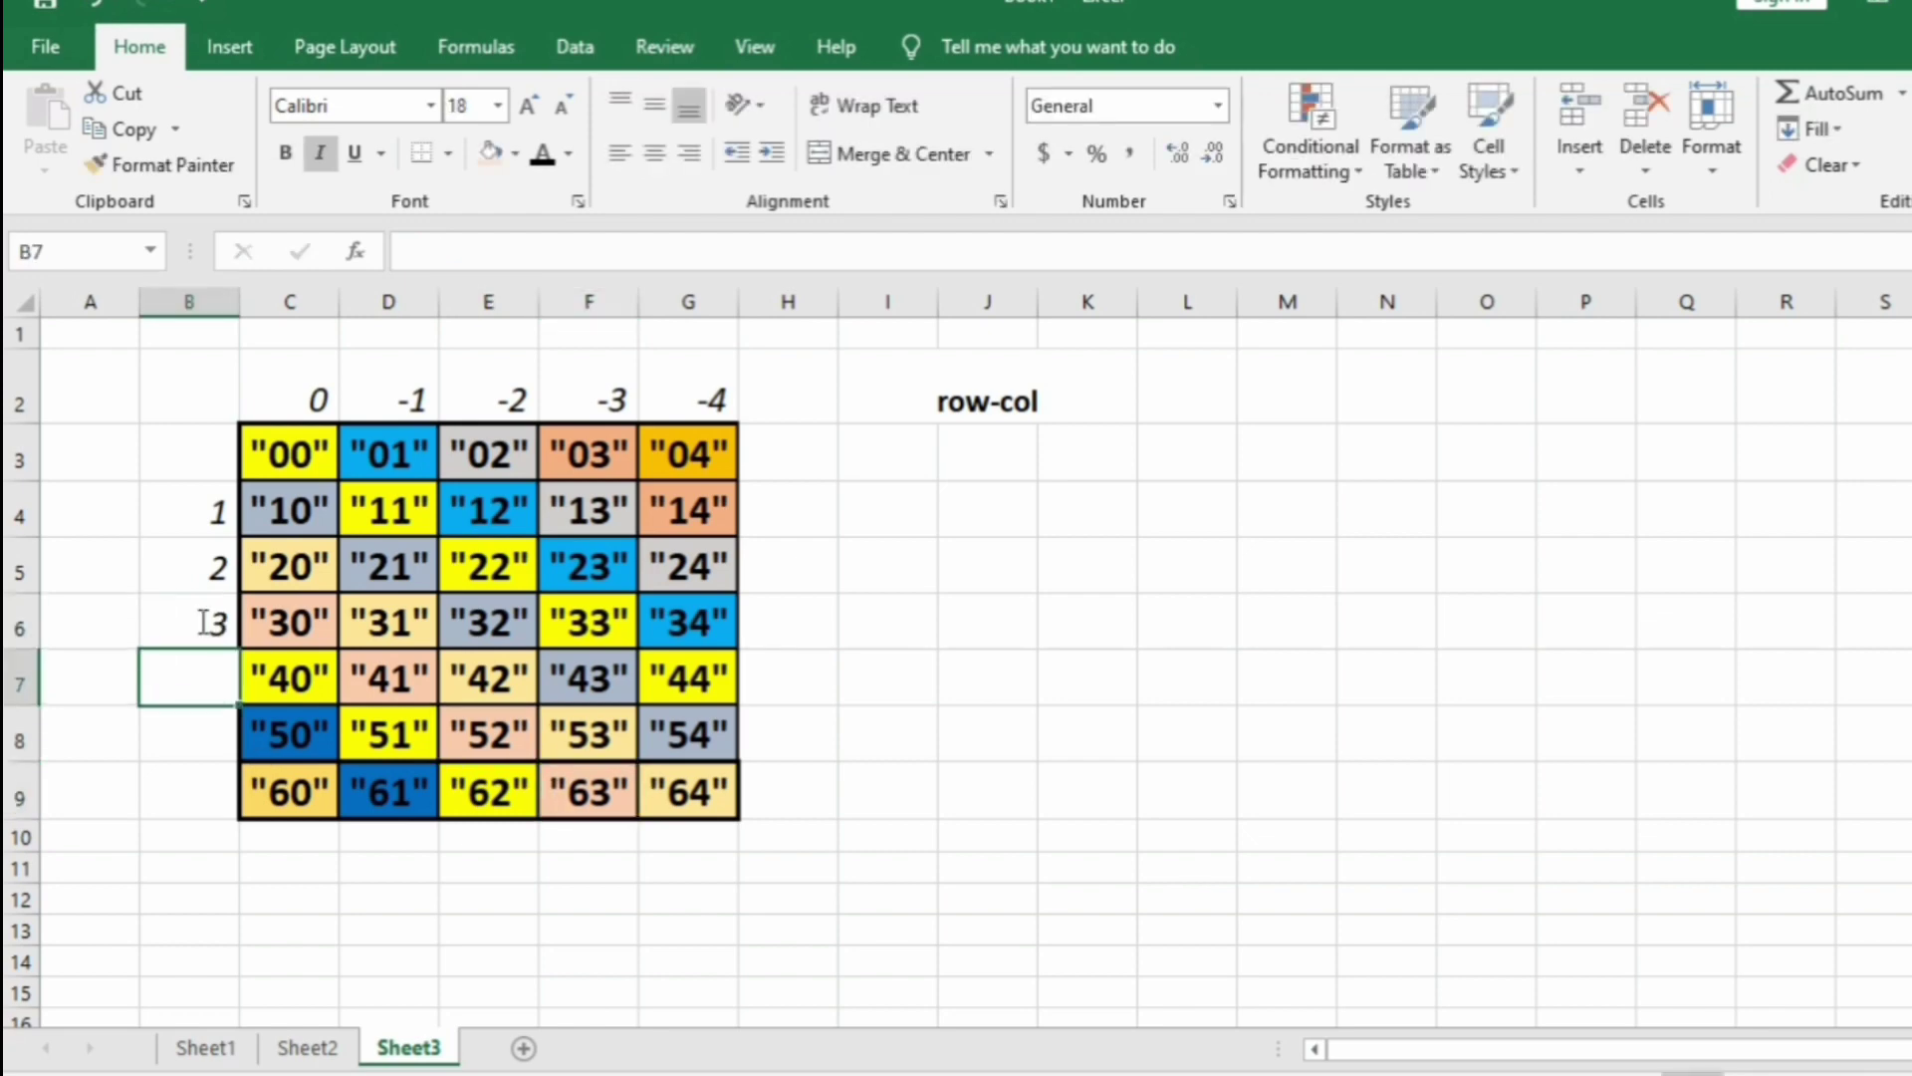
text(4)
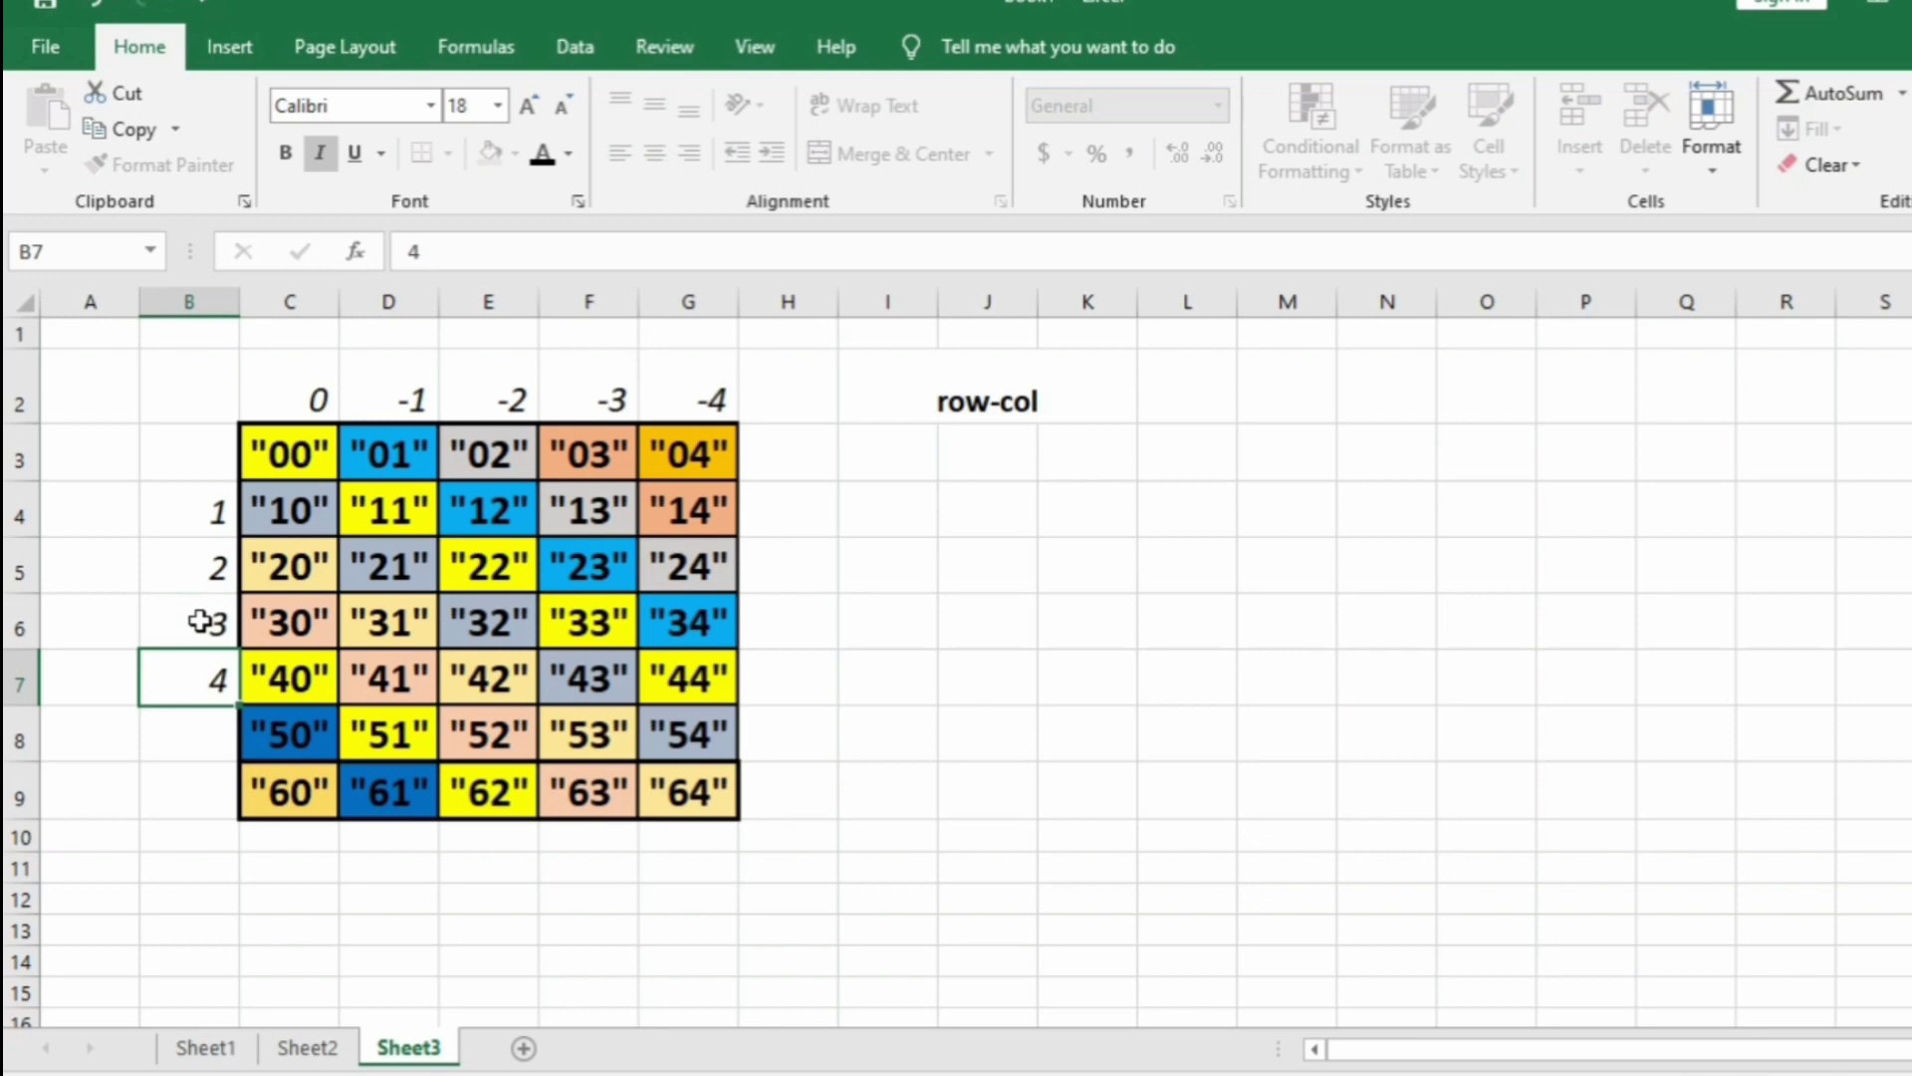
key(Return)
text(5)
key(Return)
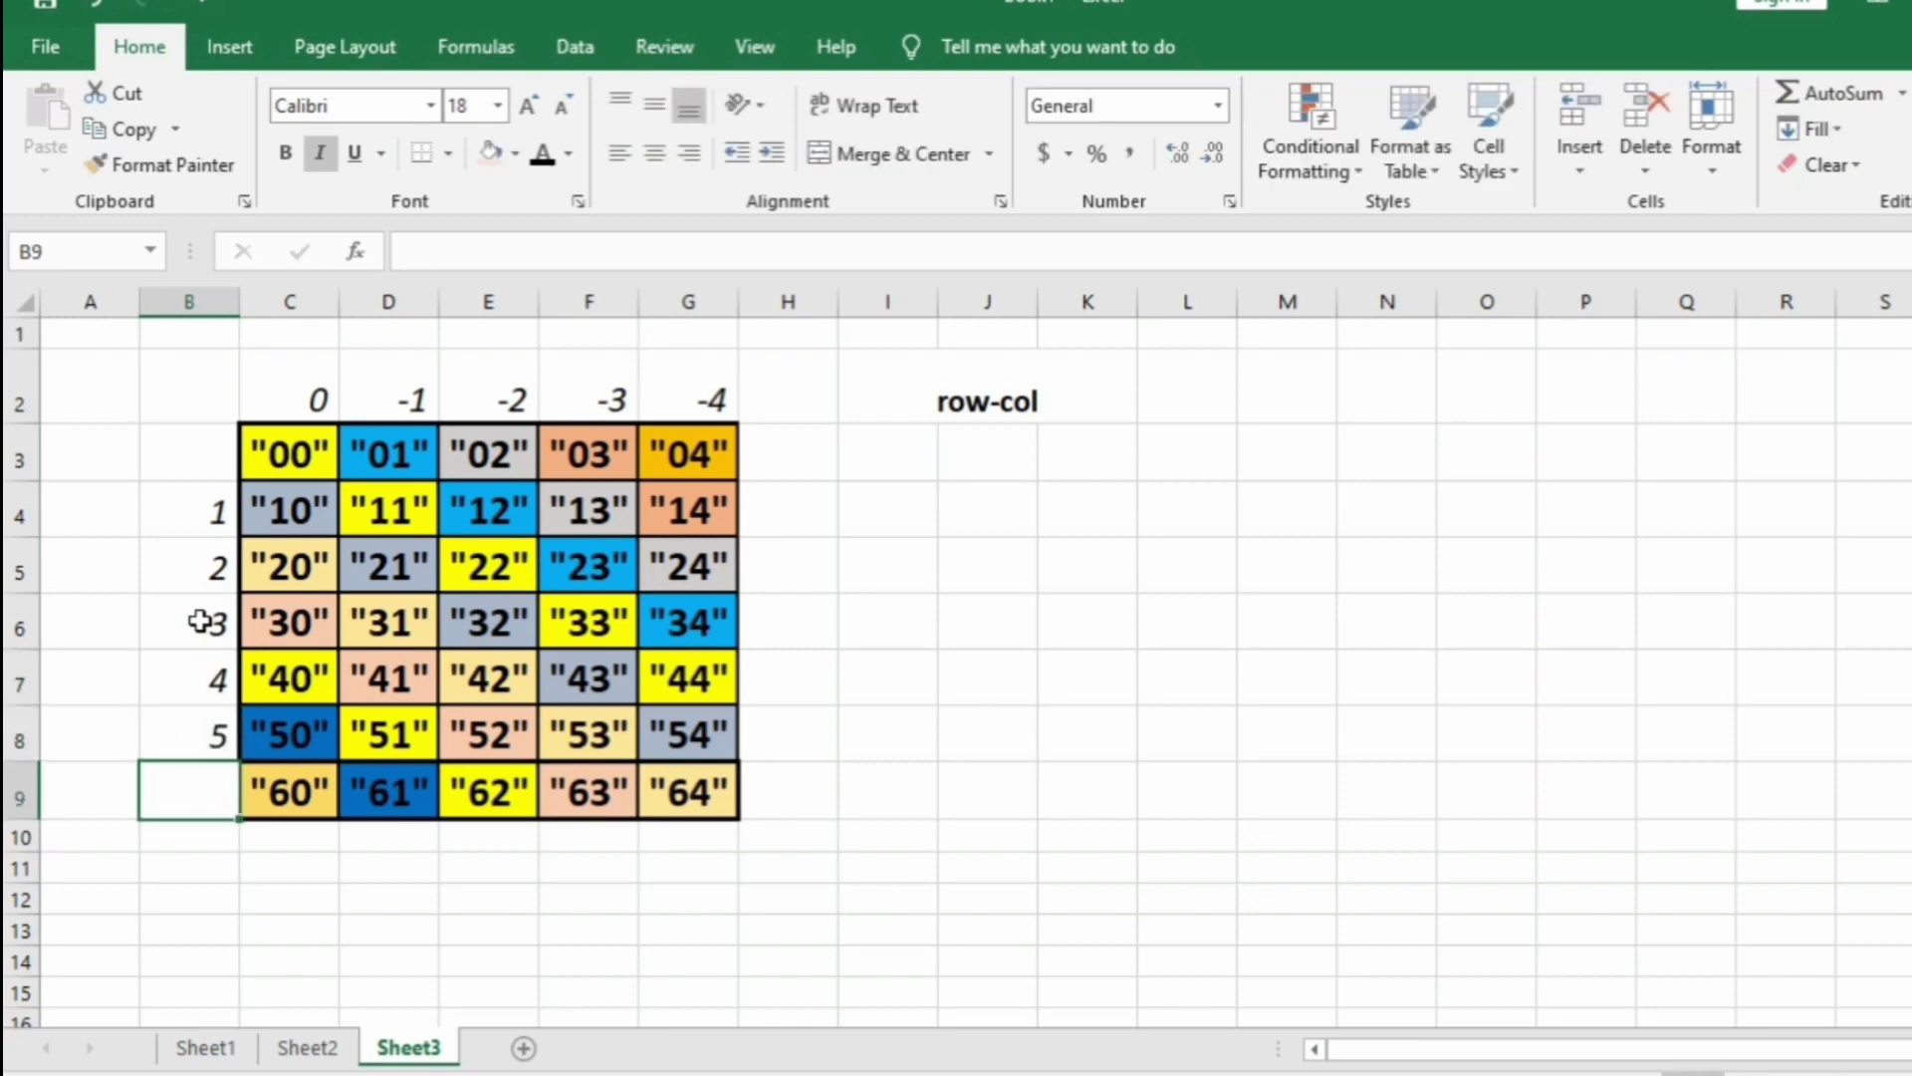
text(6)
Centre the row numbers B4:B9 and the column headers C2:G2
drag(180, 516, 194, 784)
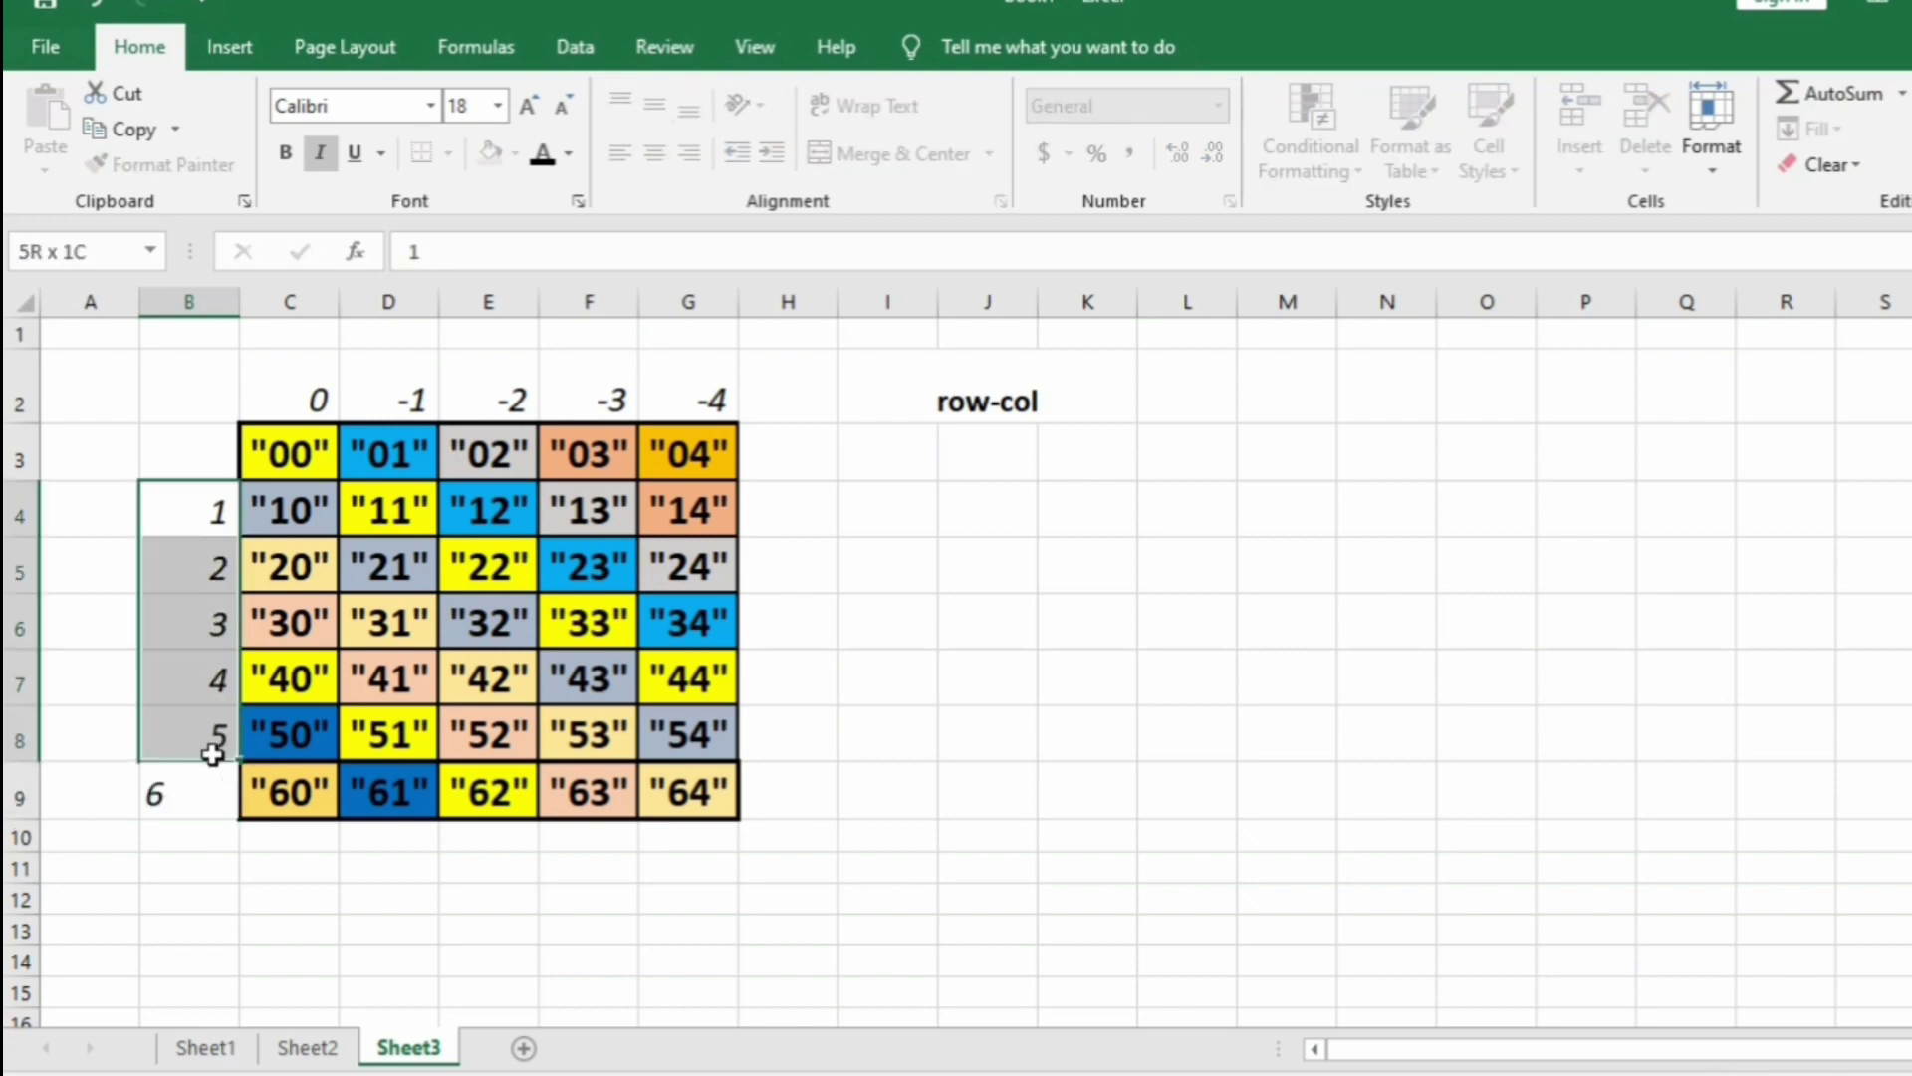
click(655, 154)
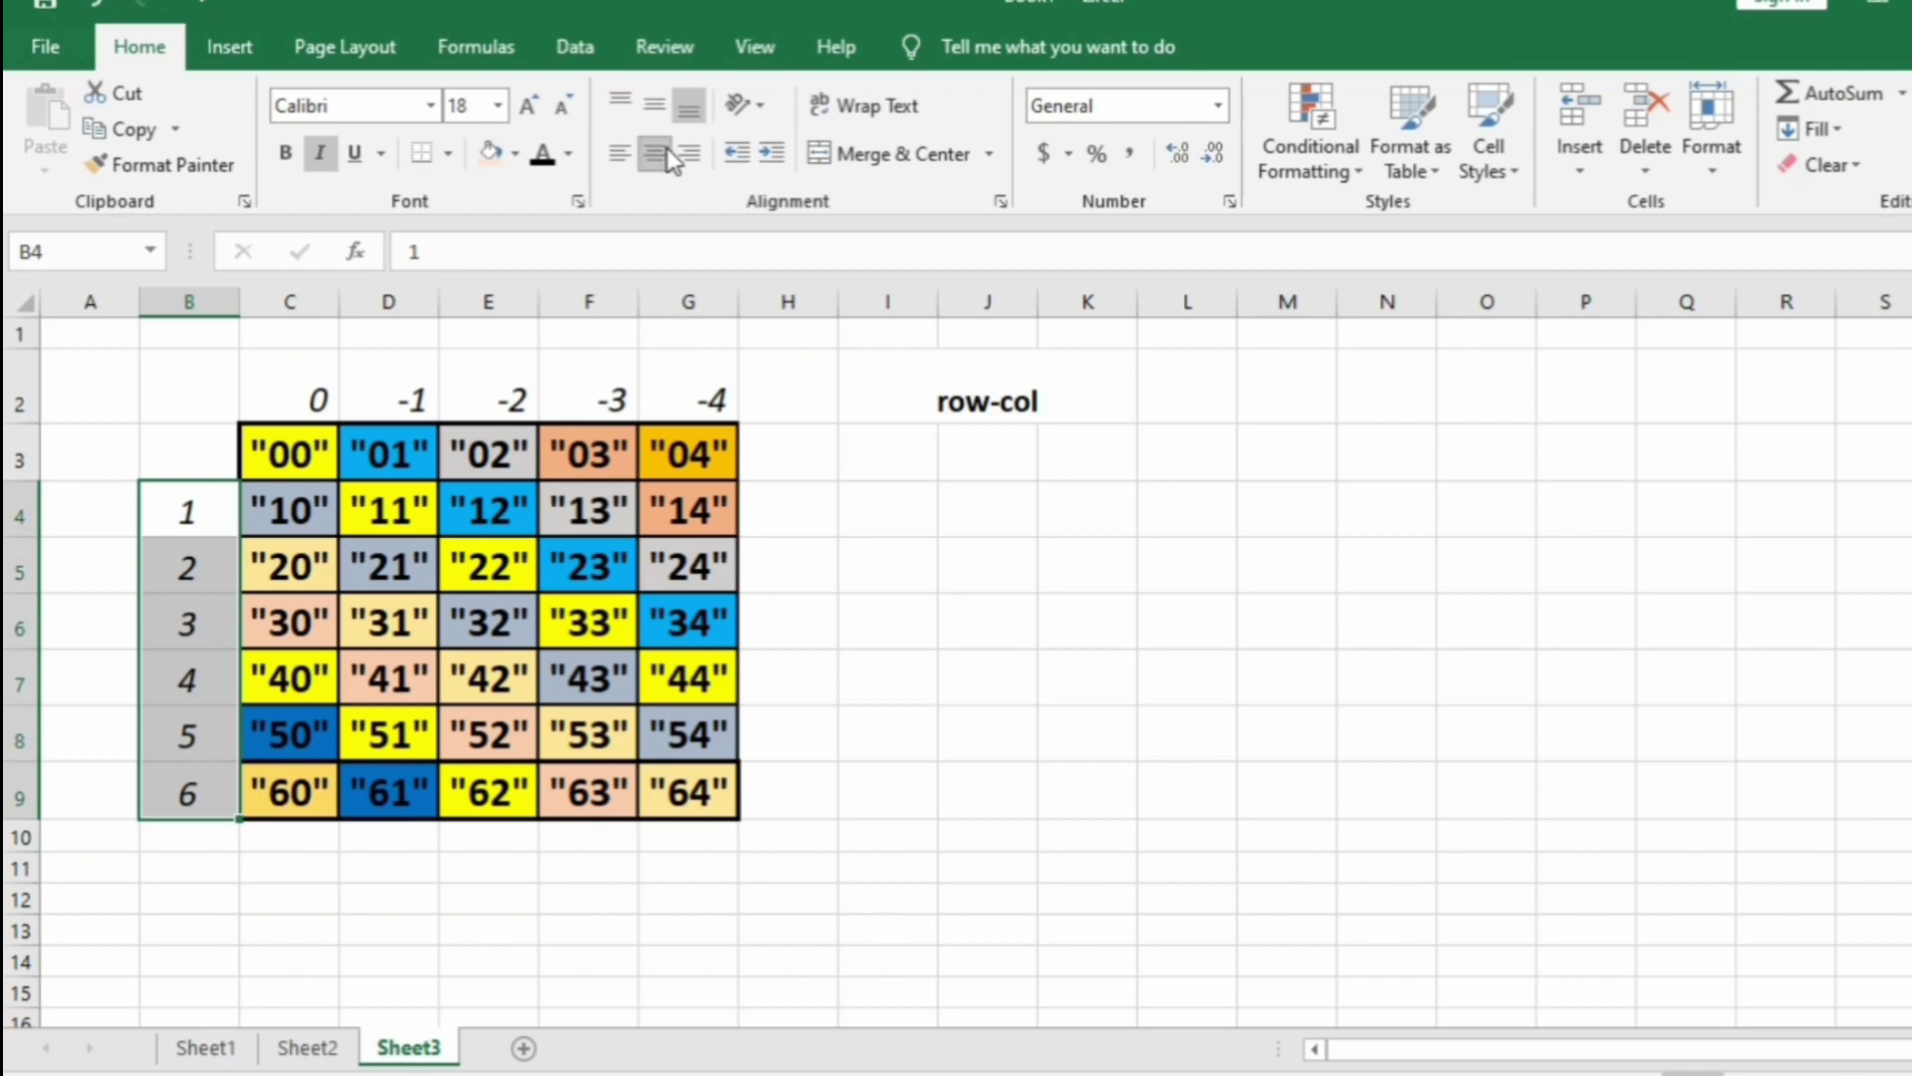
drag(430, 367, 572, 393)
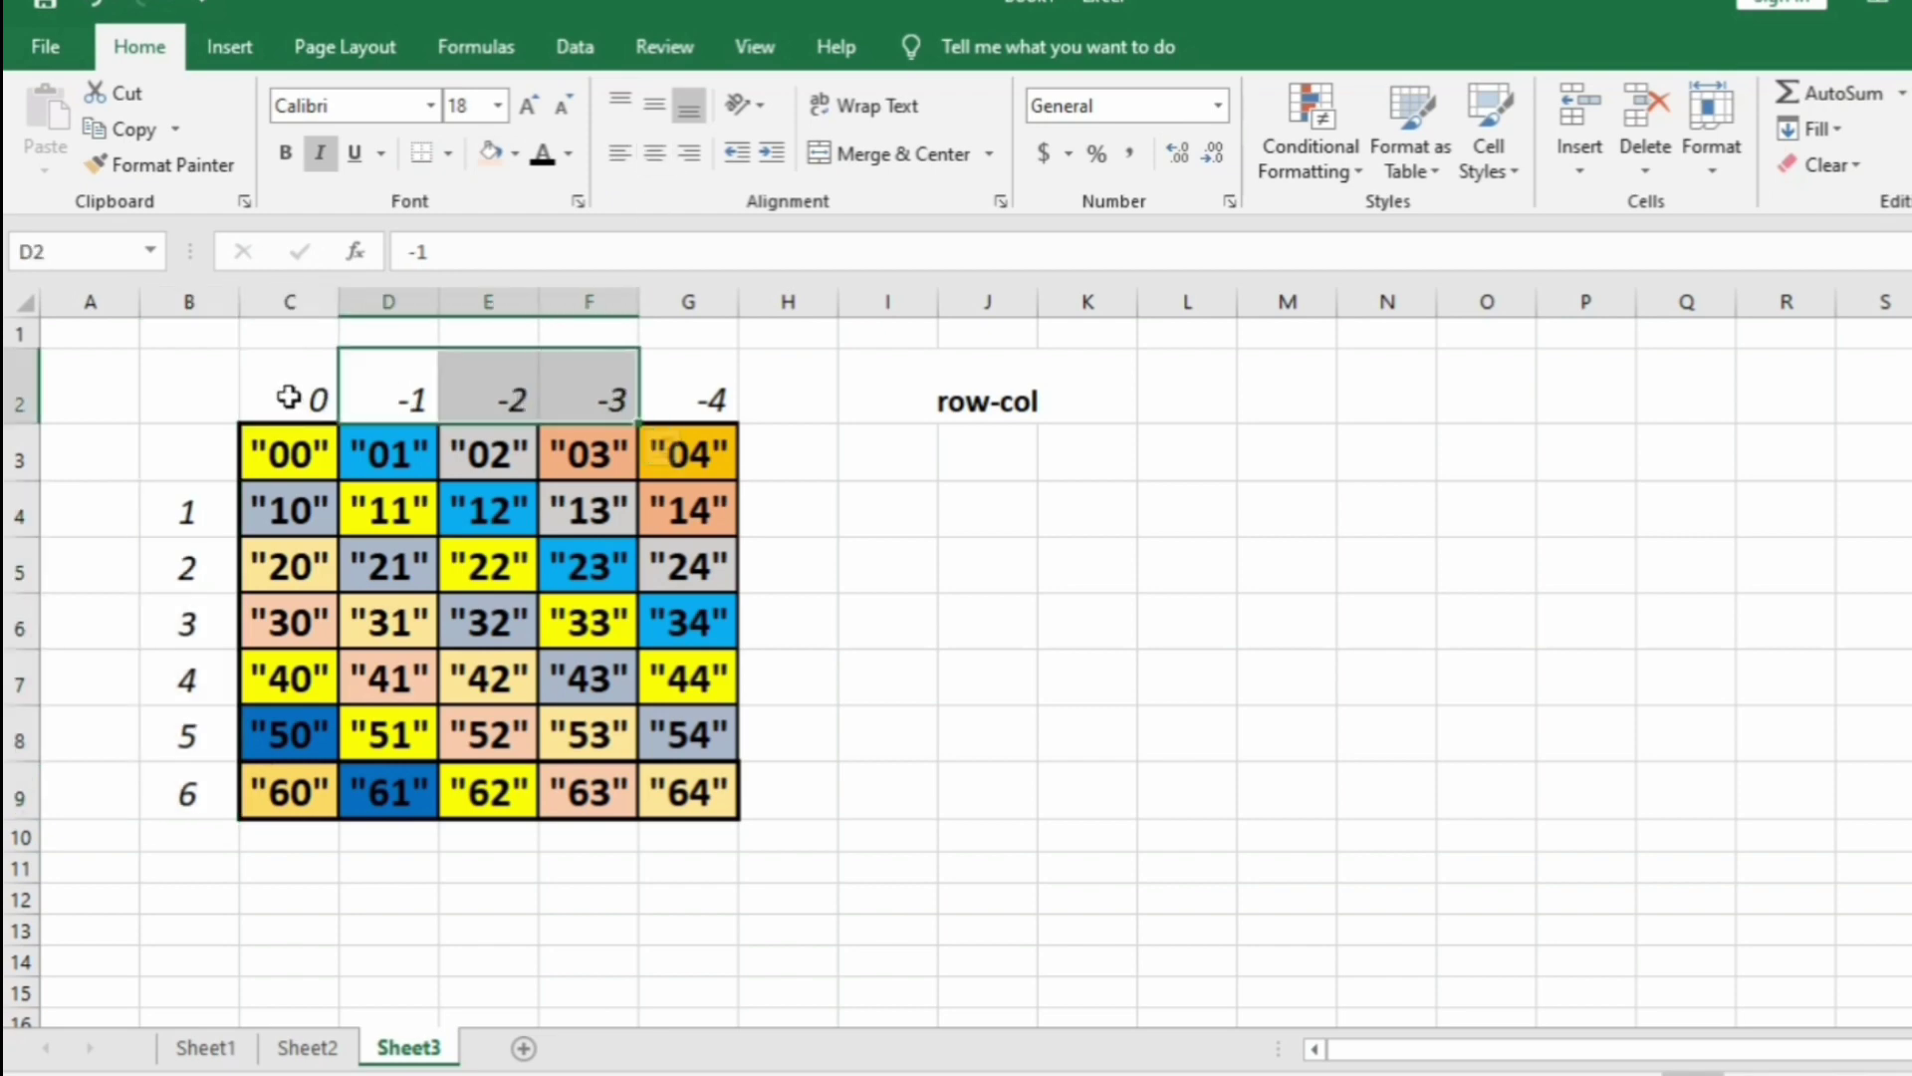
drag(290, 388, 712, 401)
click(656, 153)
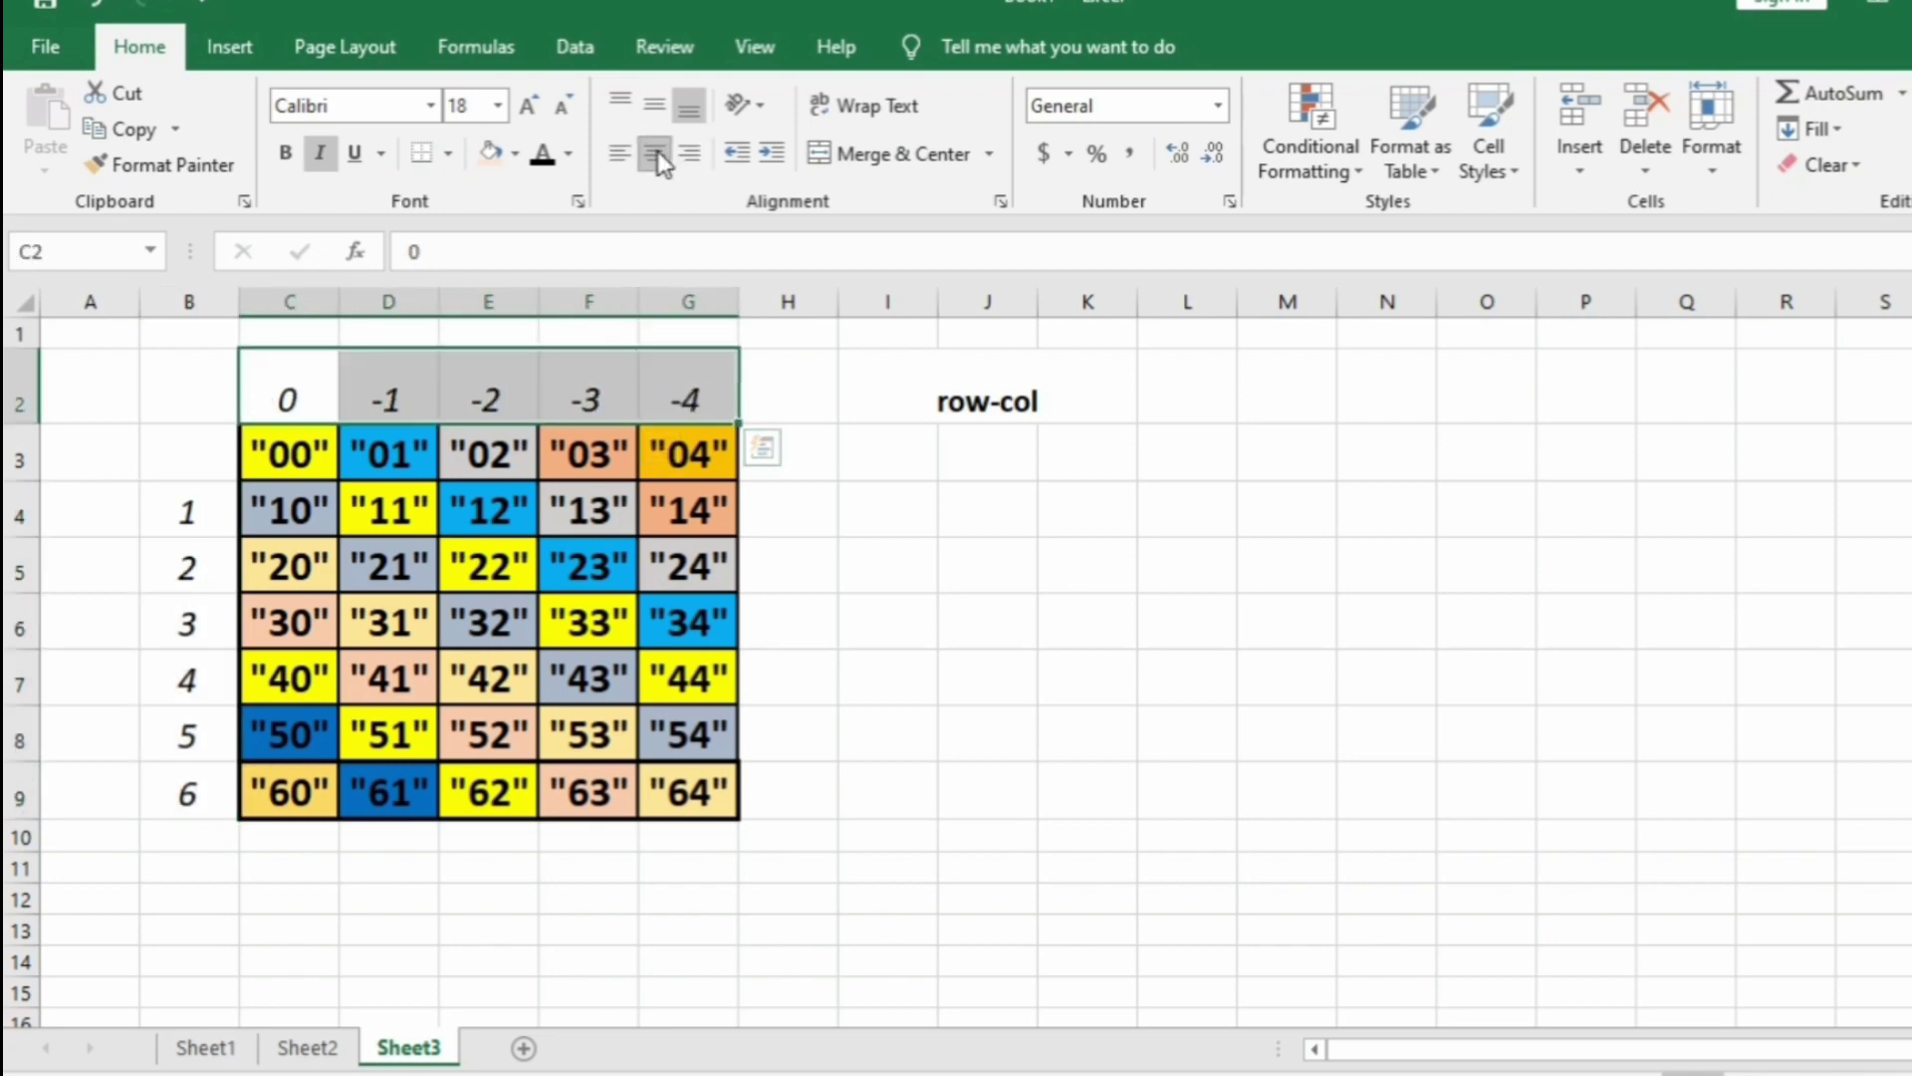
click(889, 520)
click(960, 525)
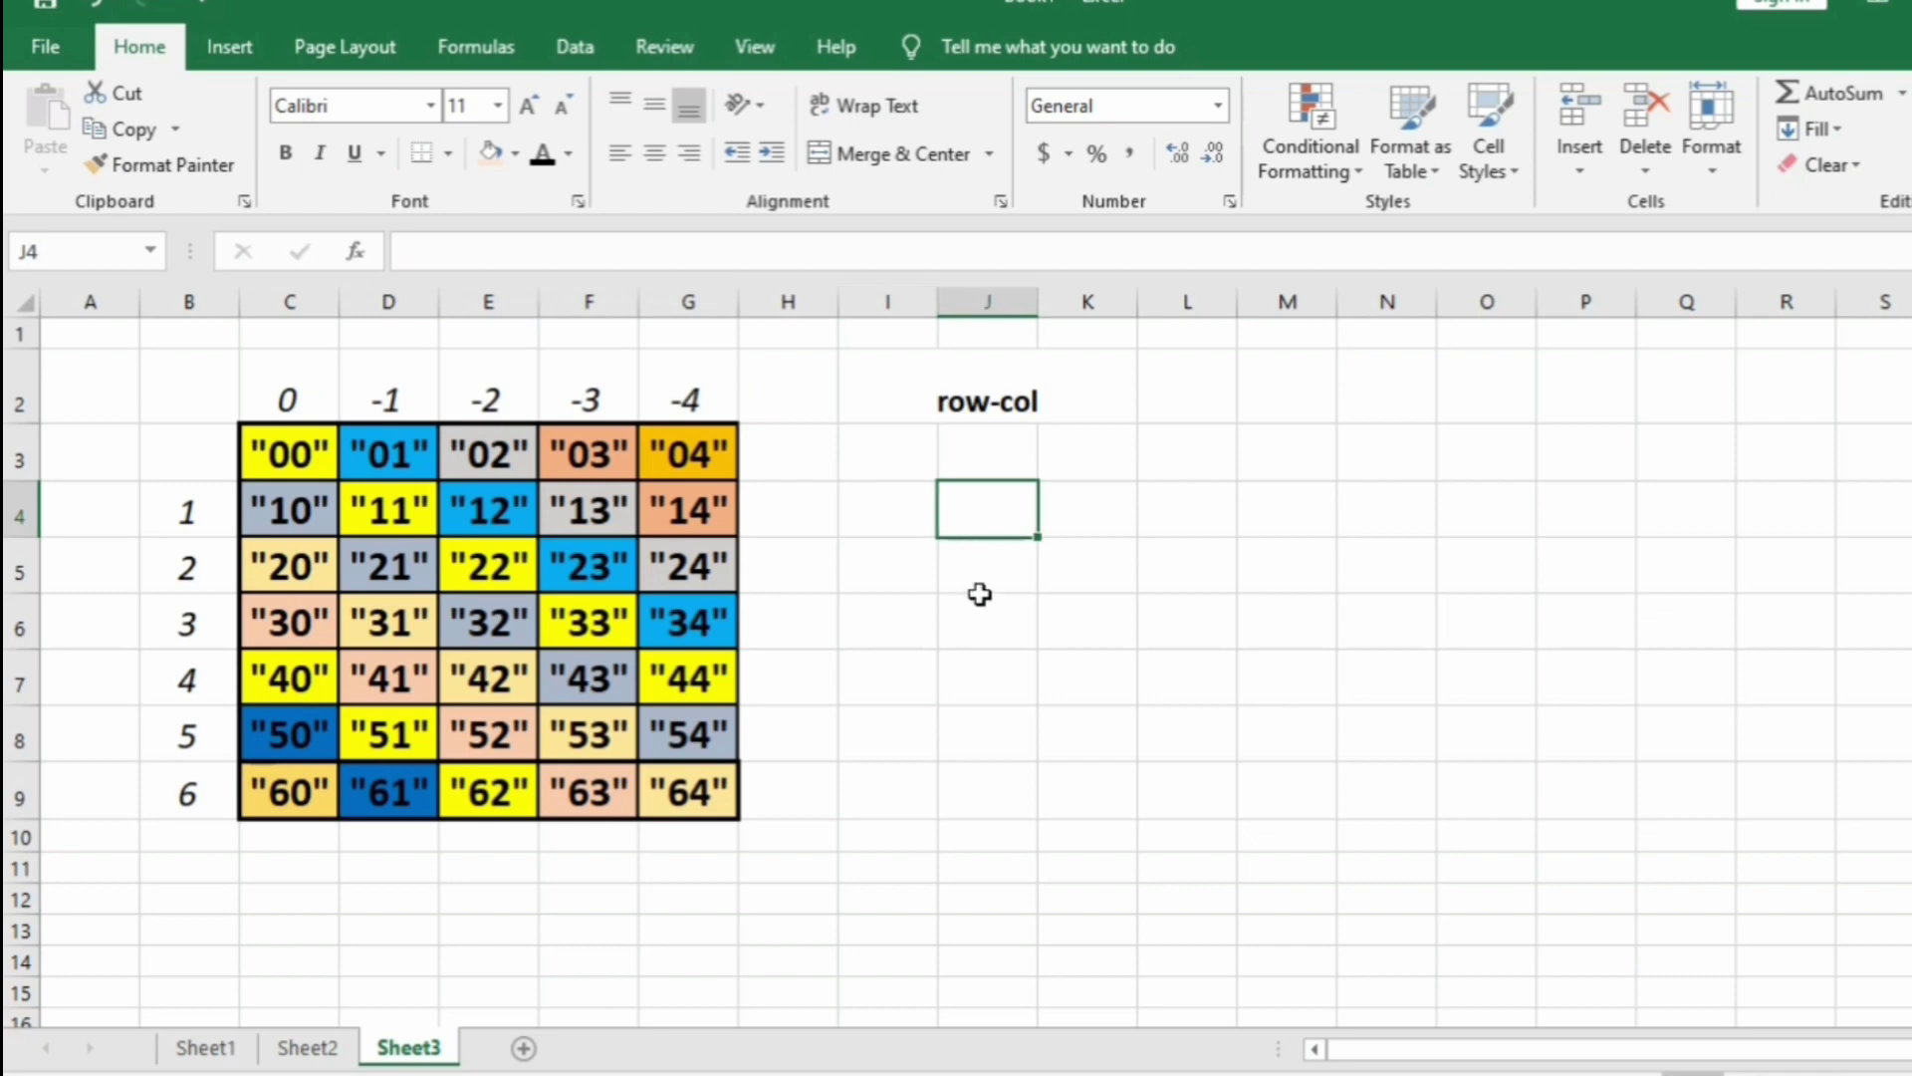
click(850, 442)
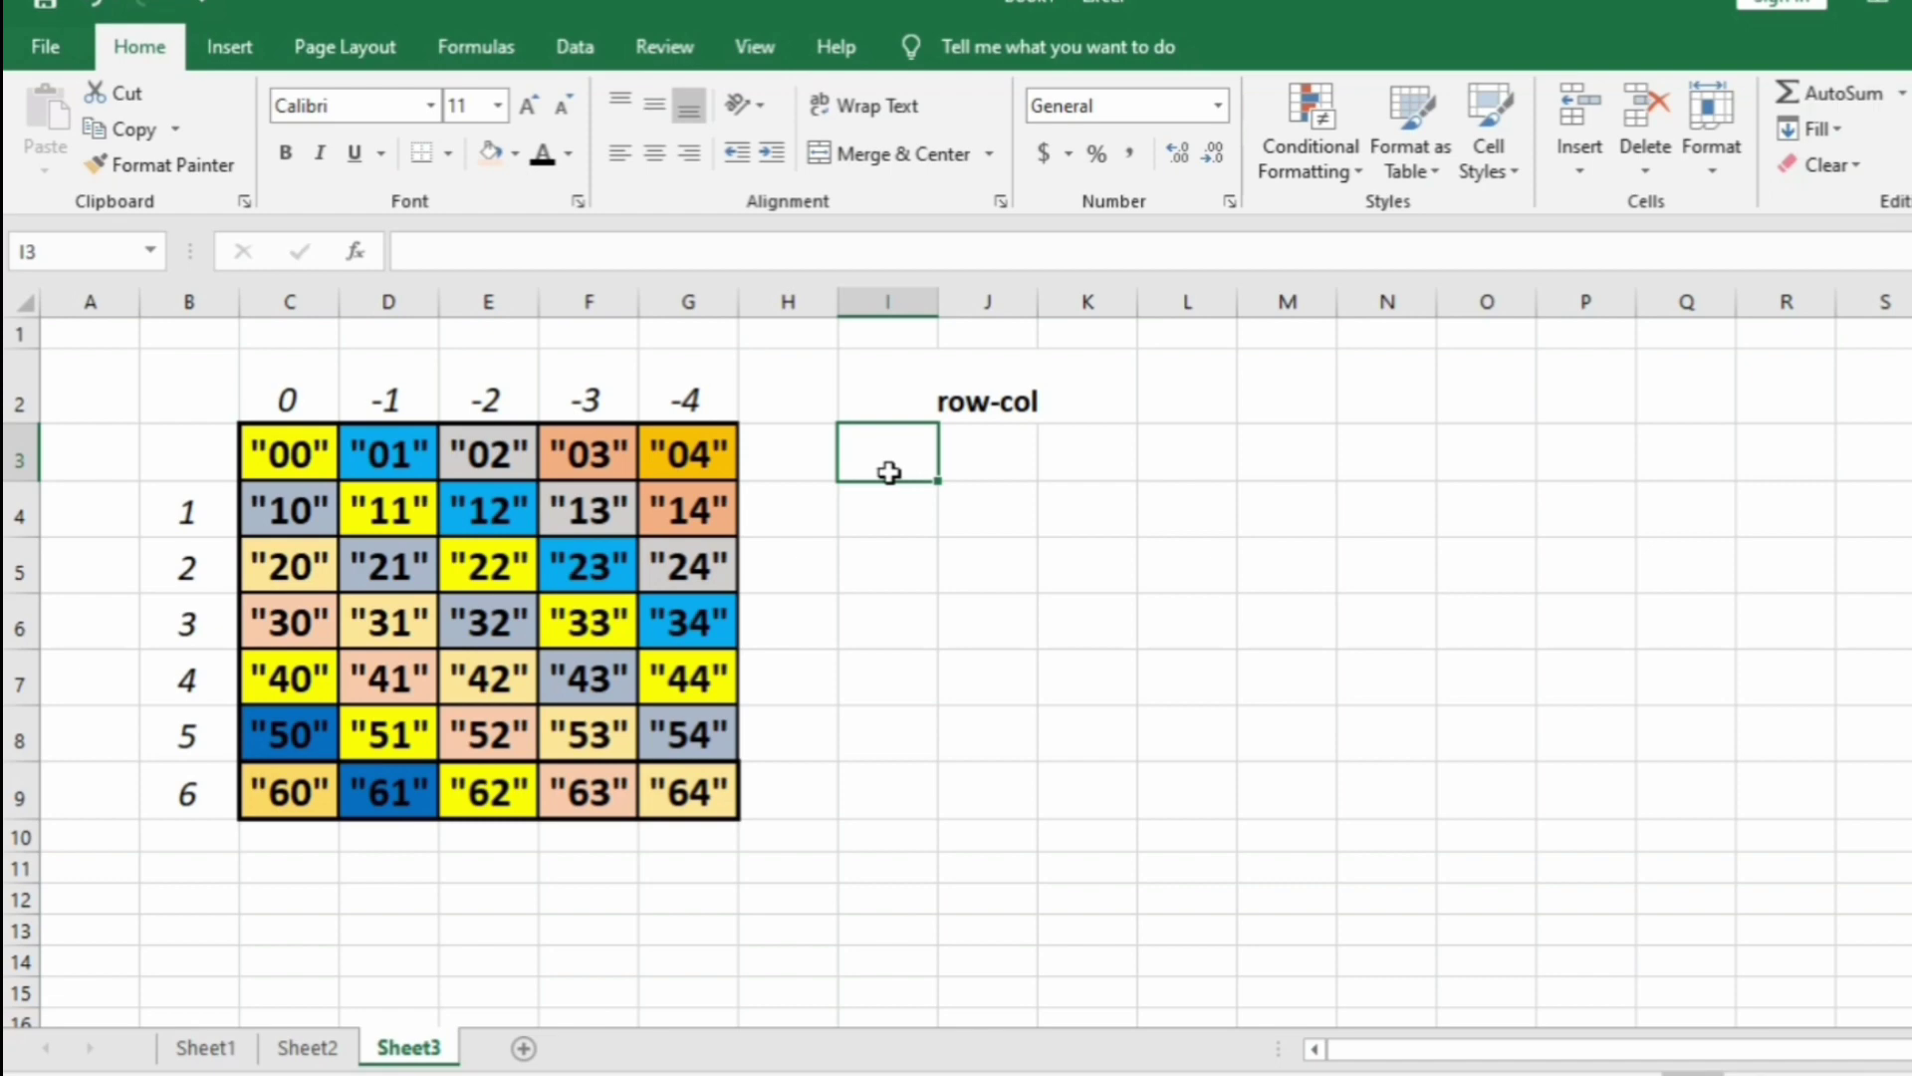
Enter '7x5' in L2, centre it with a larger font, and select K4
click(1222, 395)
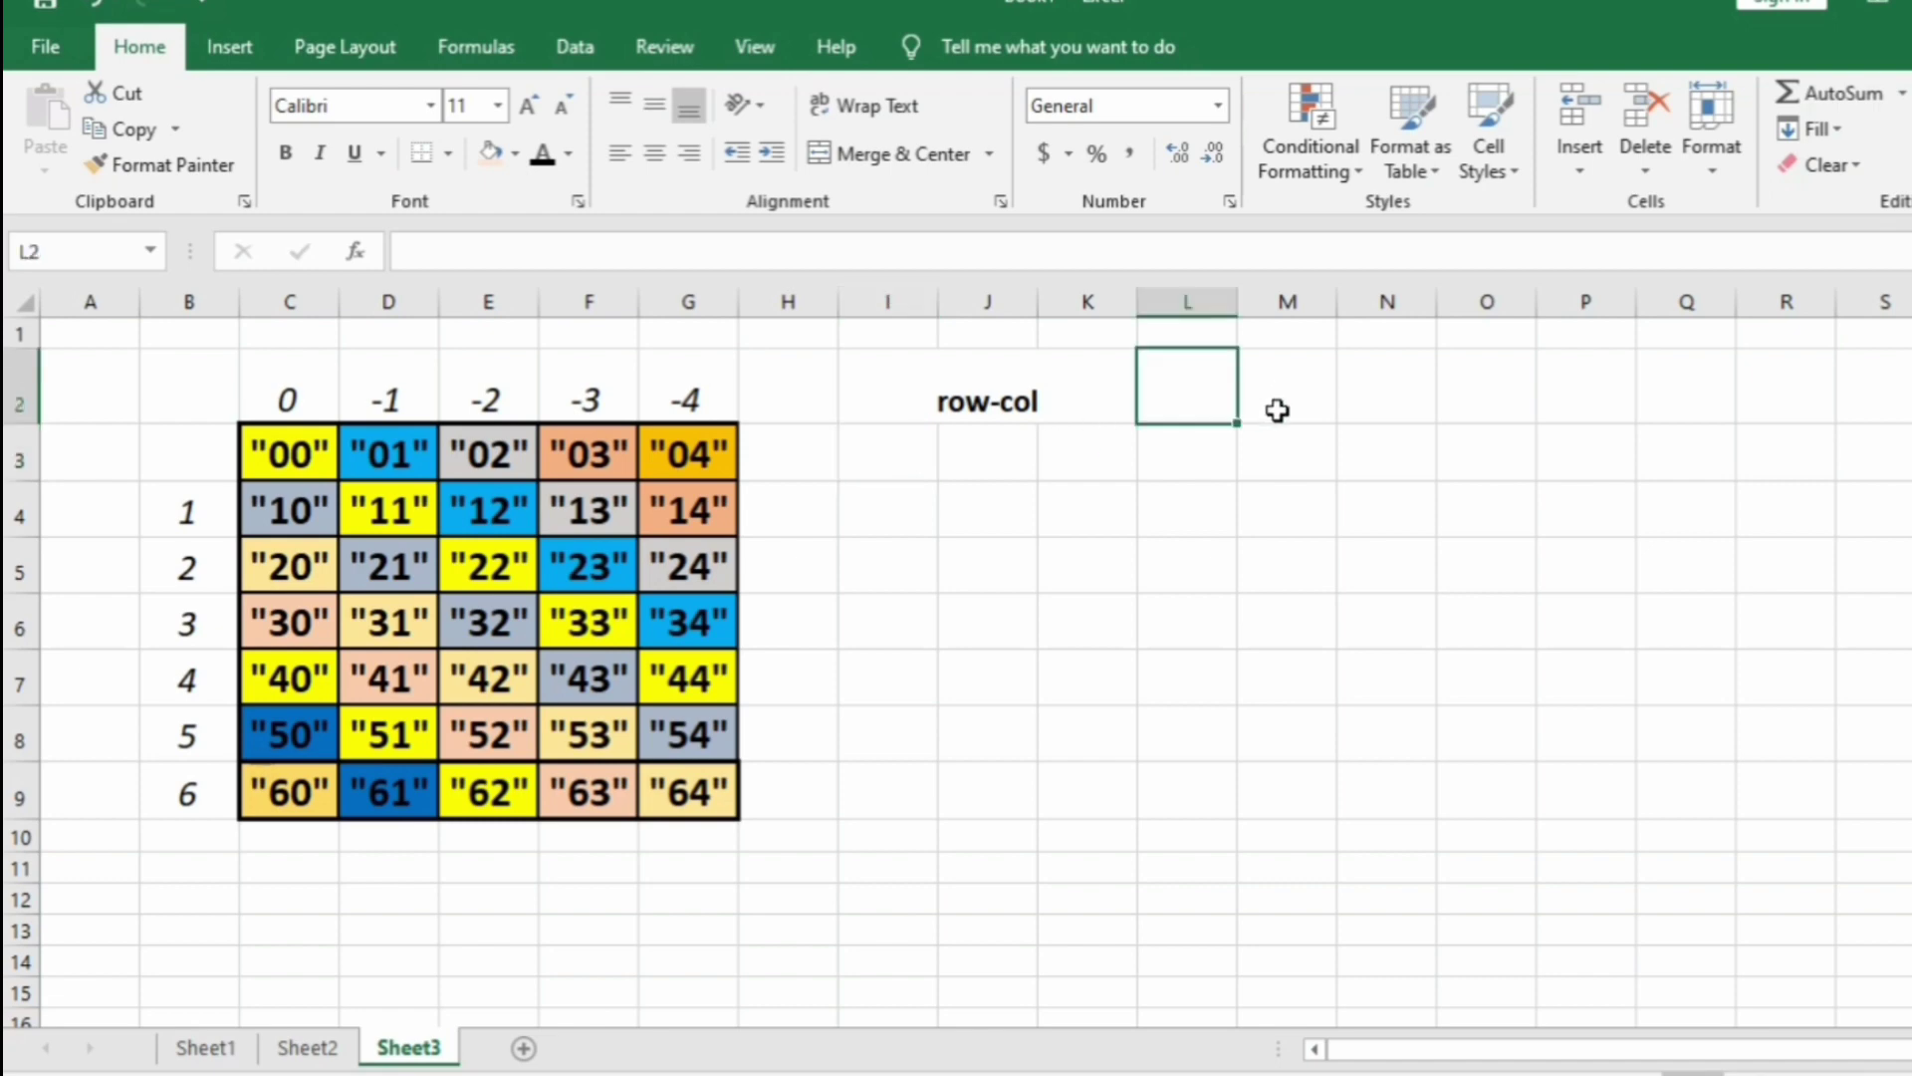
text(7x)
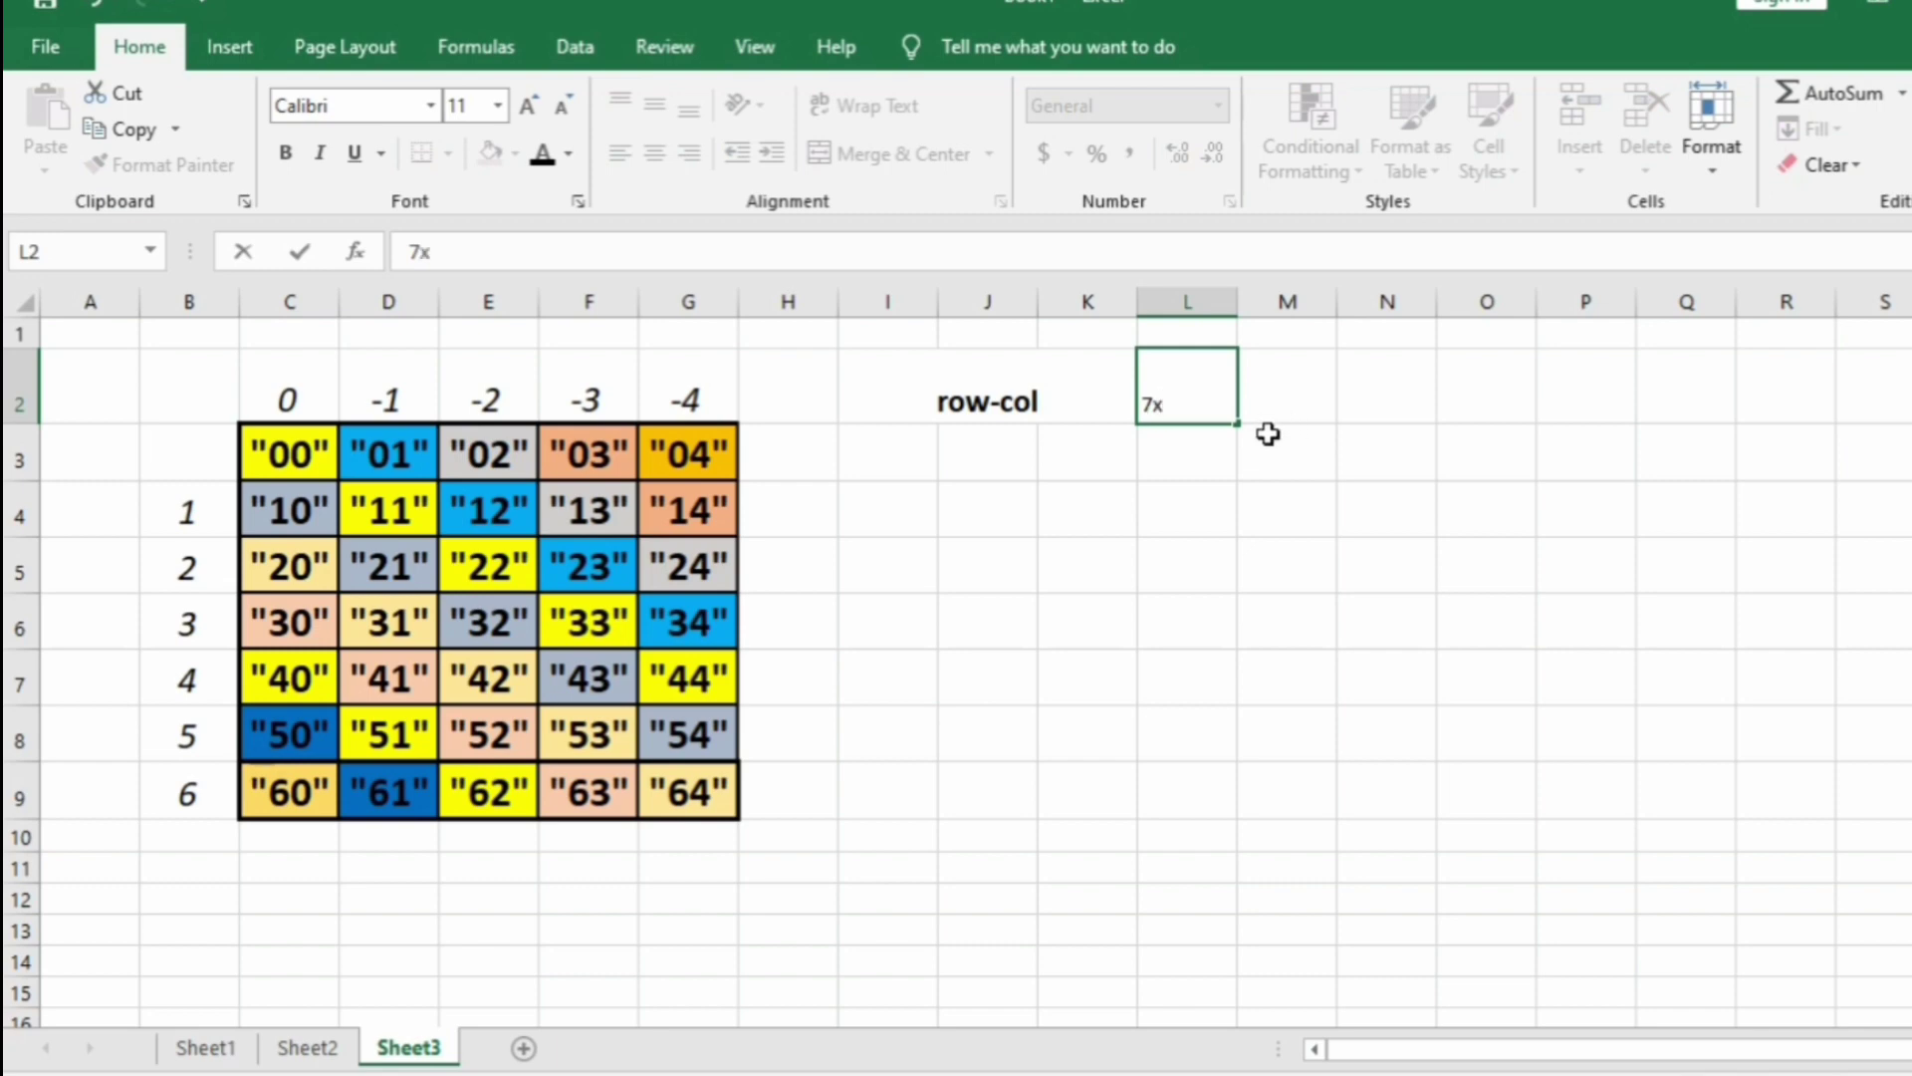
text(5)
click(1259, 449)
click(1187, 394)
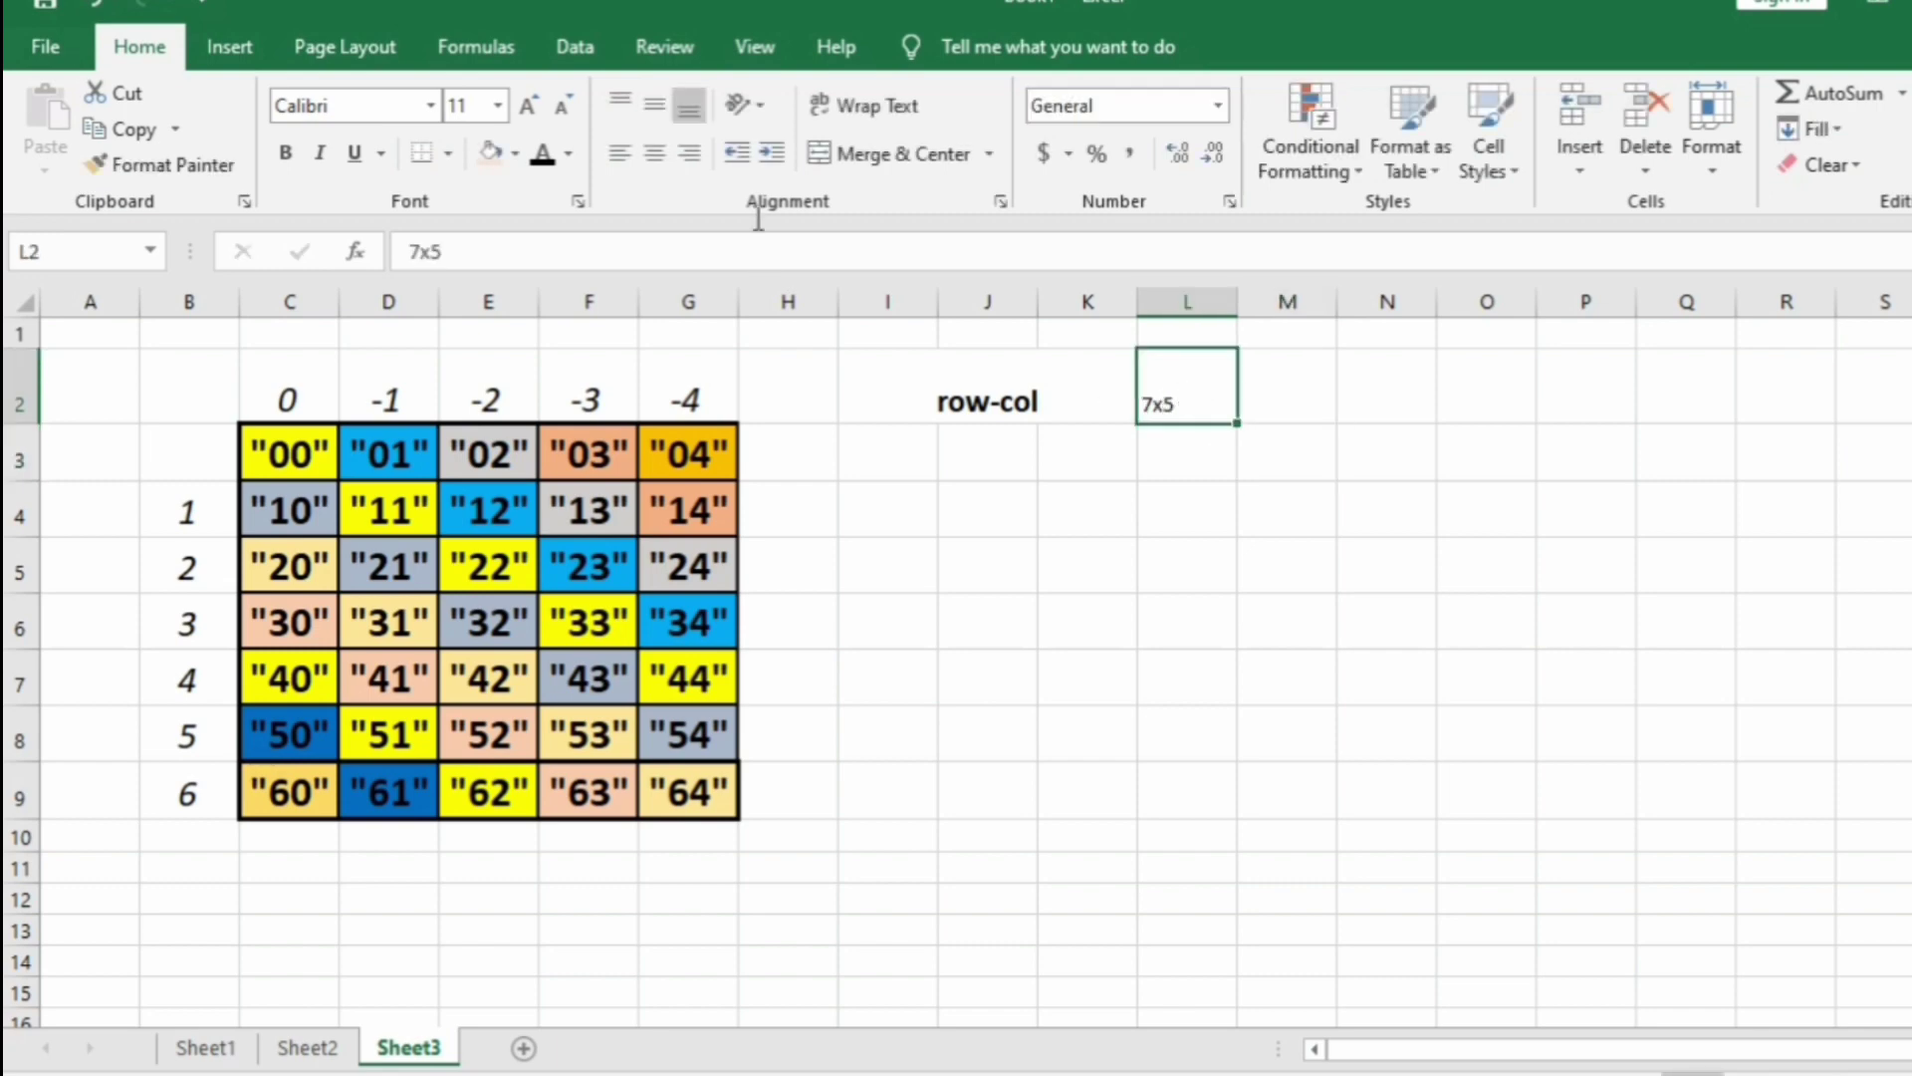
click(661, 165)
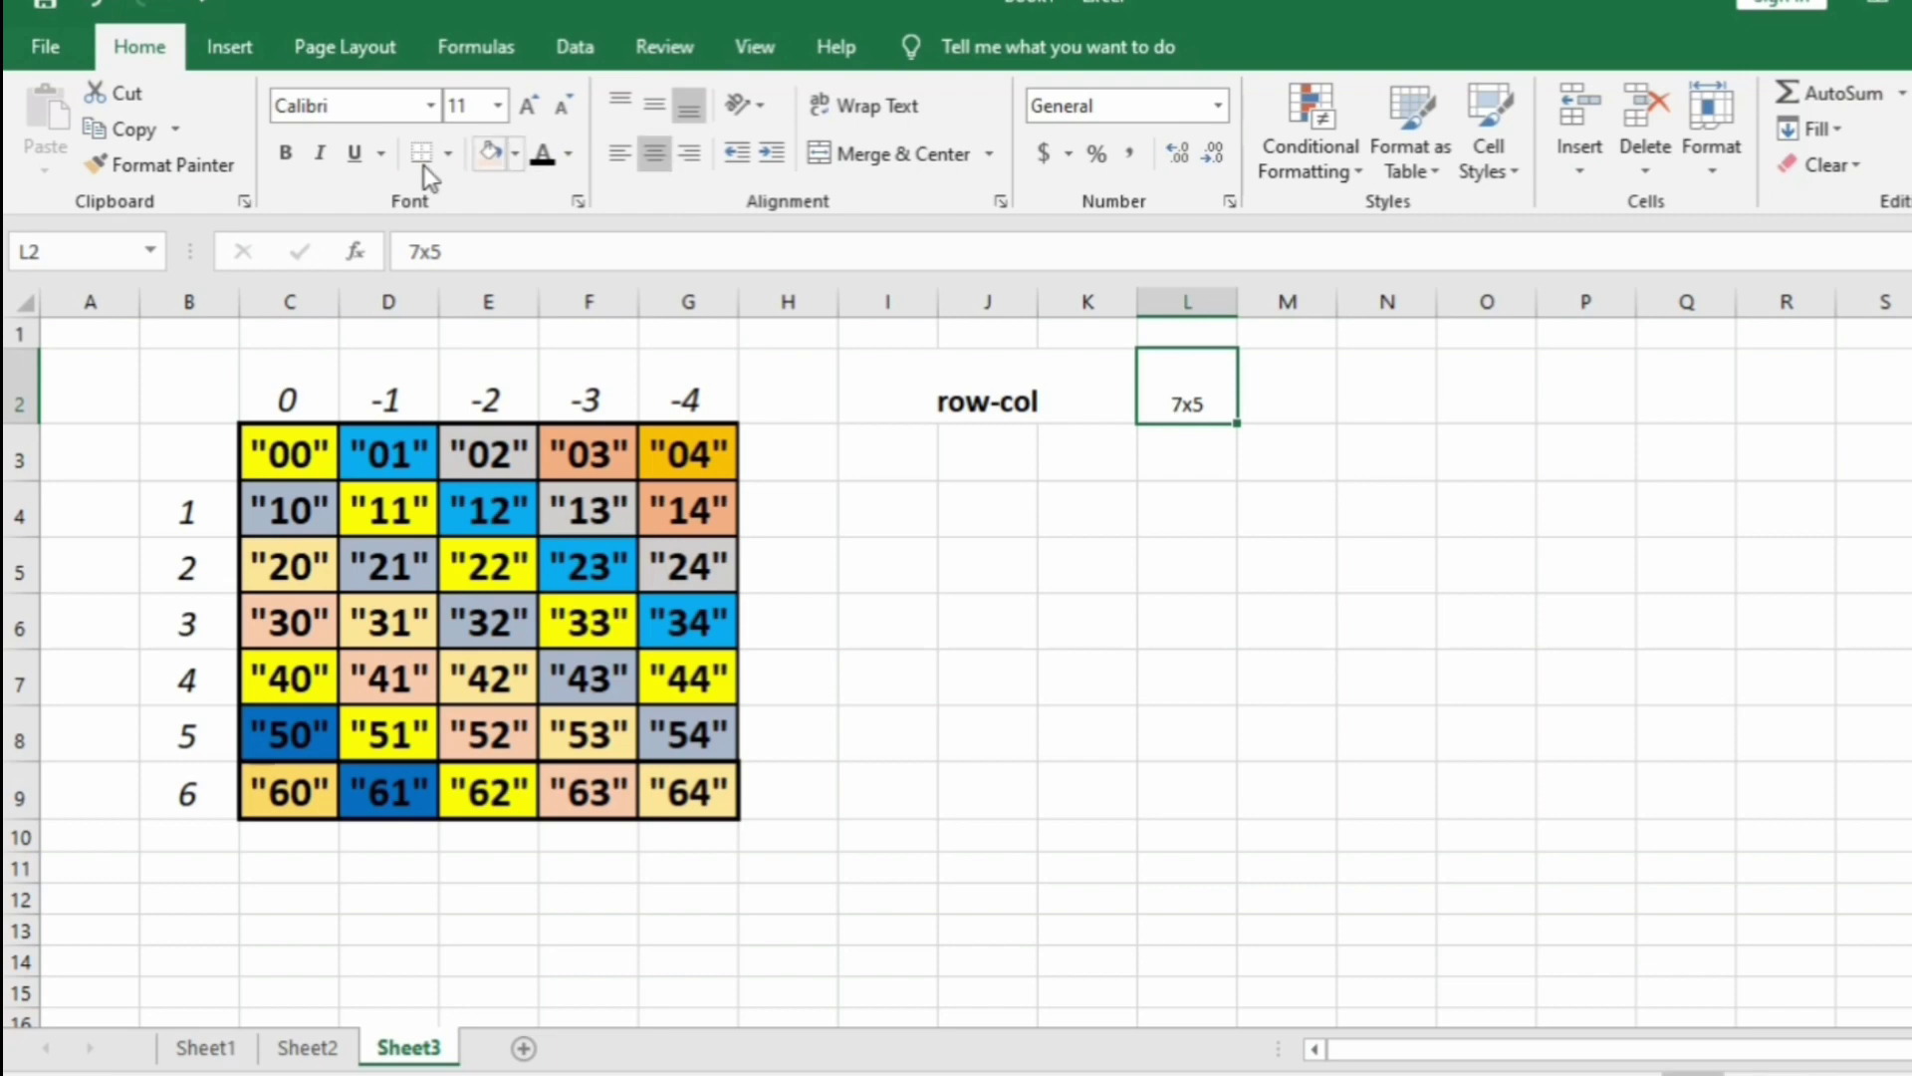
click(497, 106)
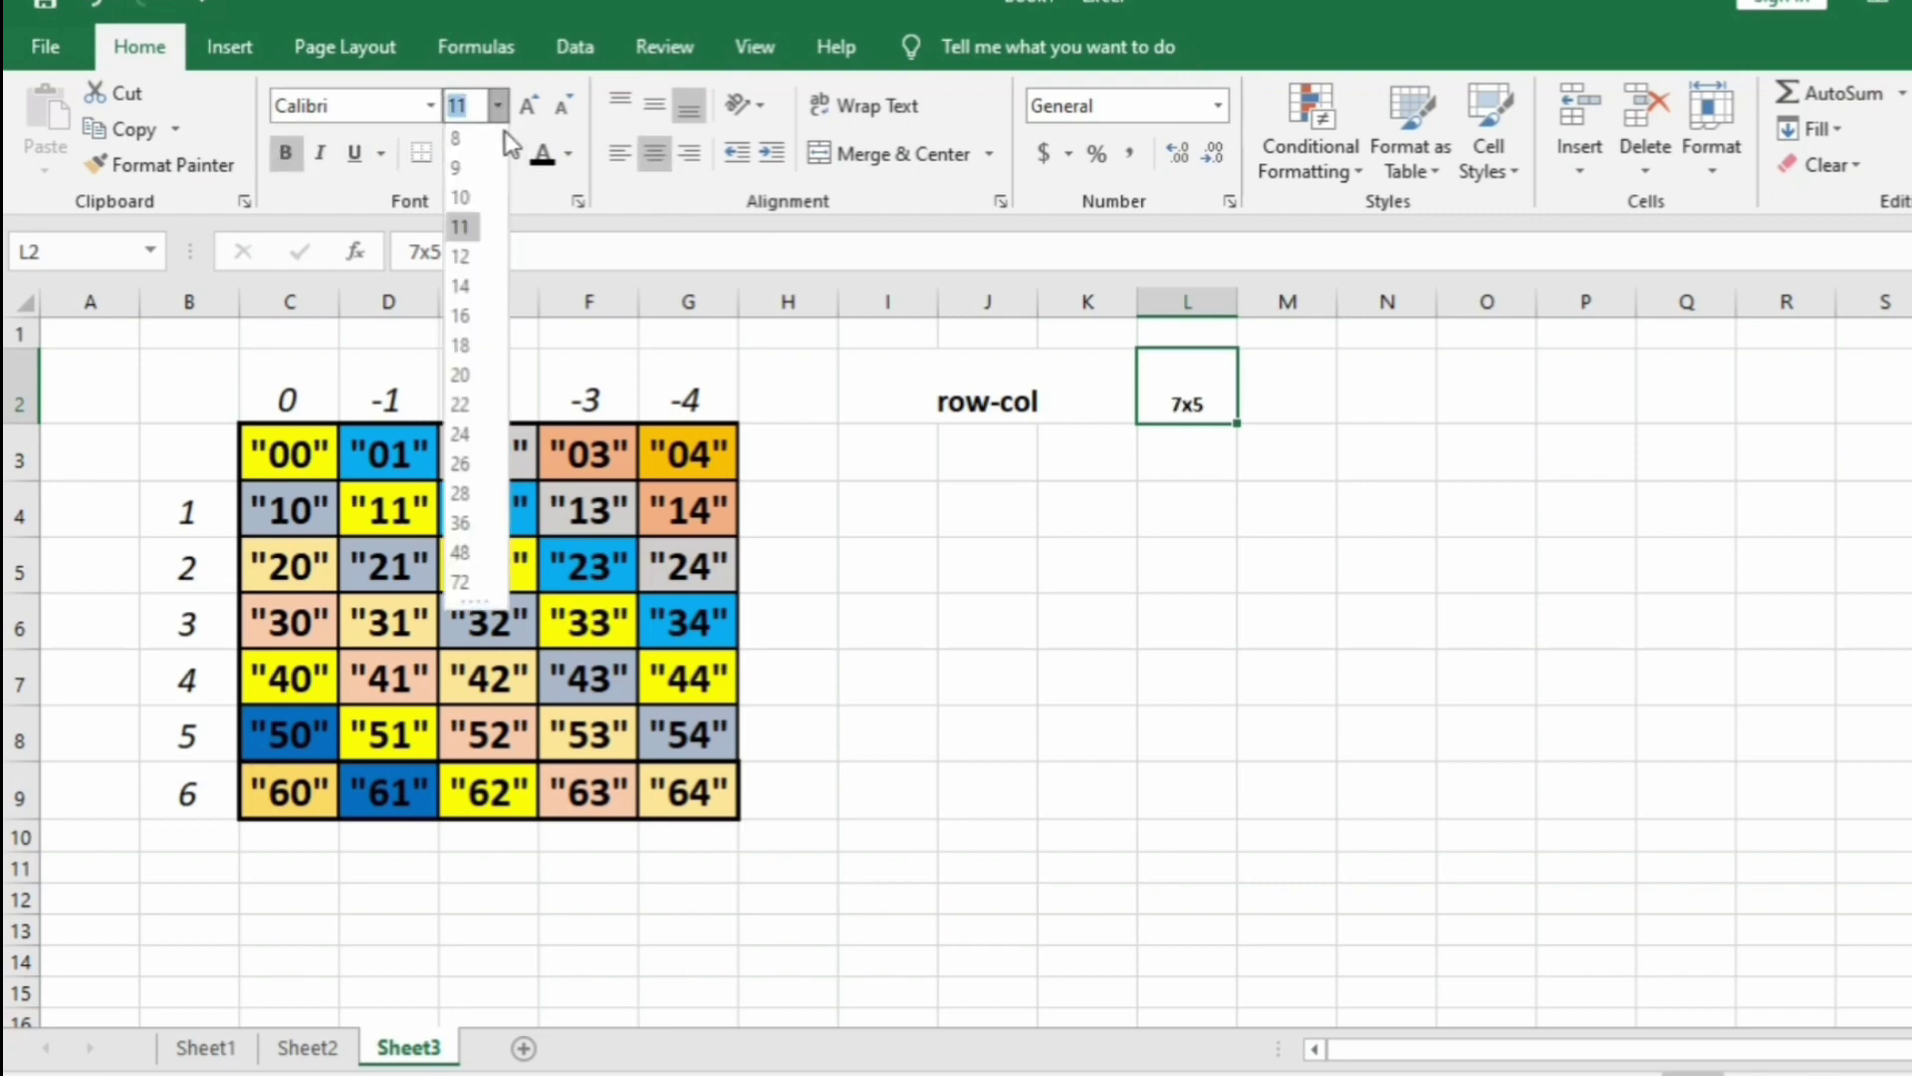
click(461, 347)
click(1264, 499)
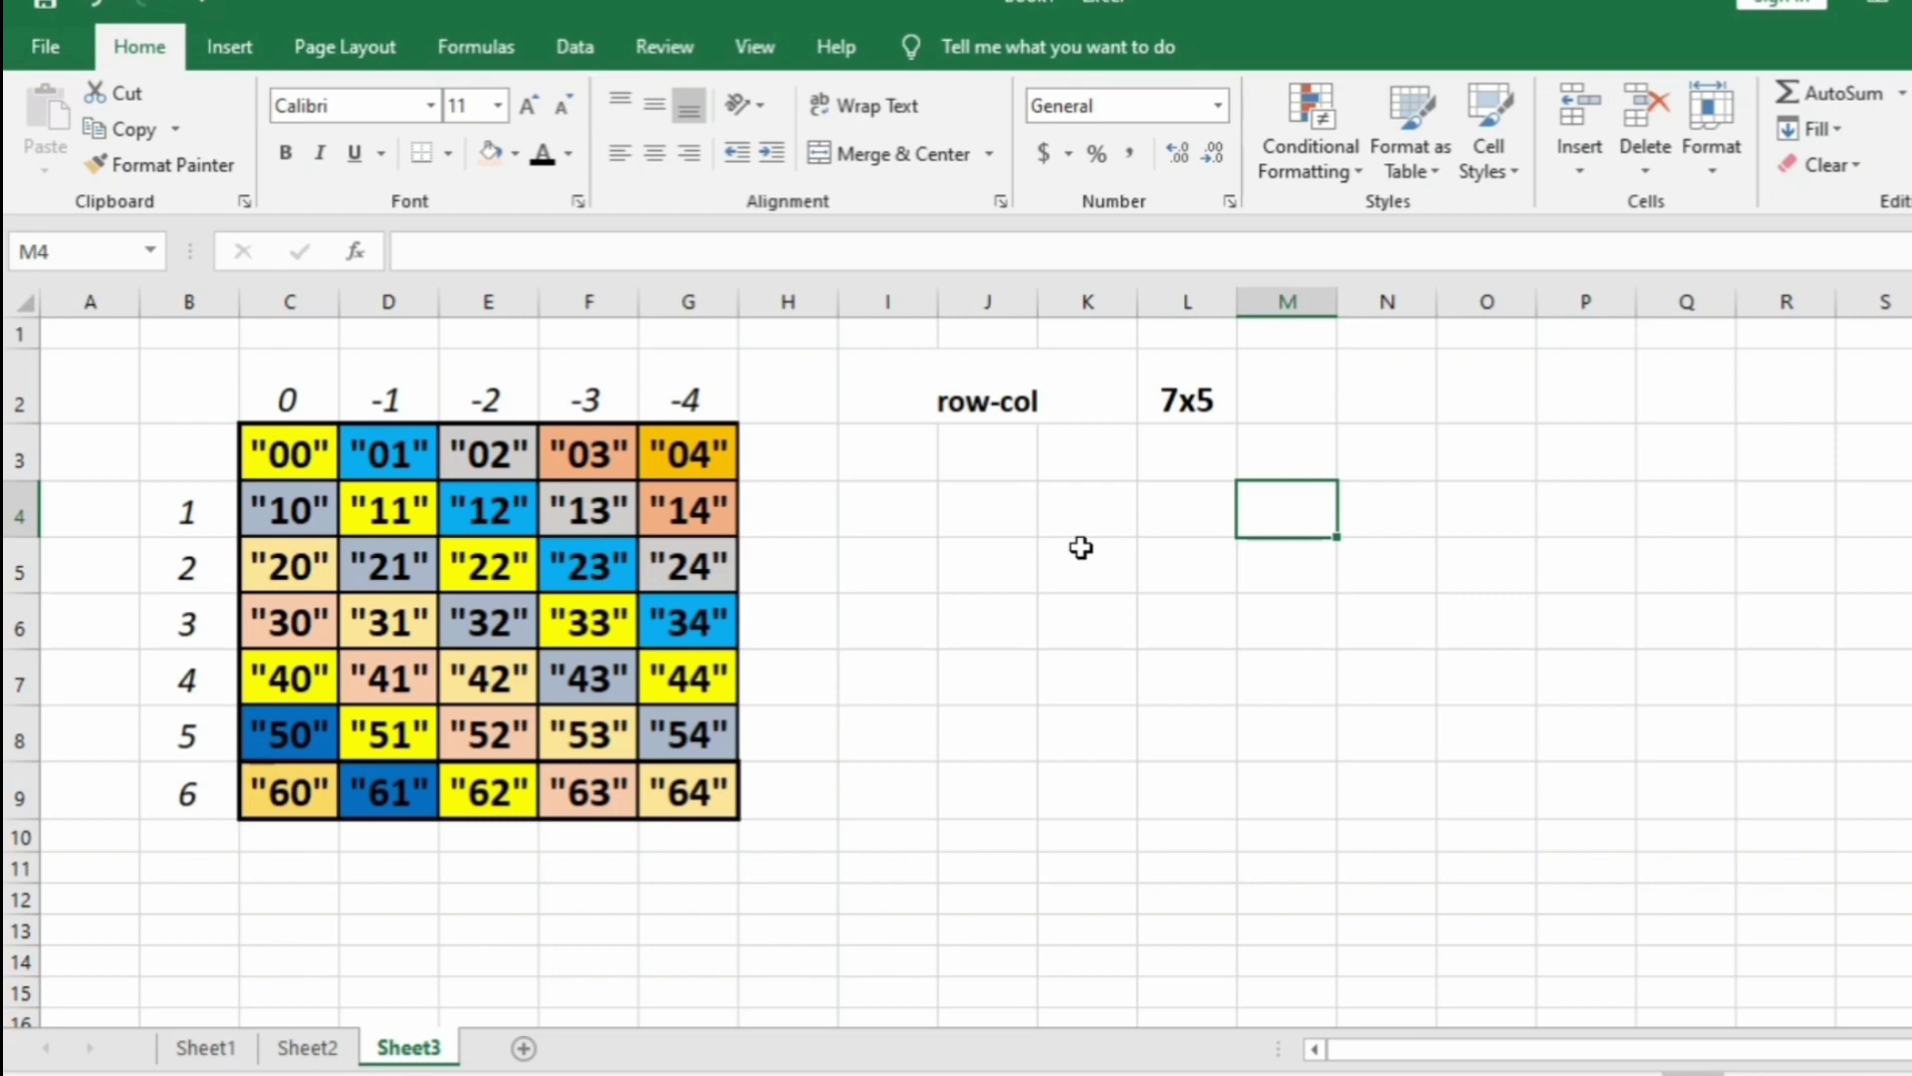
click(1072, 510)
text(1-C to R-1)
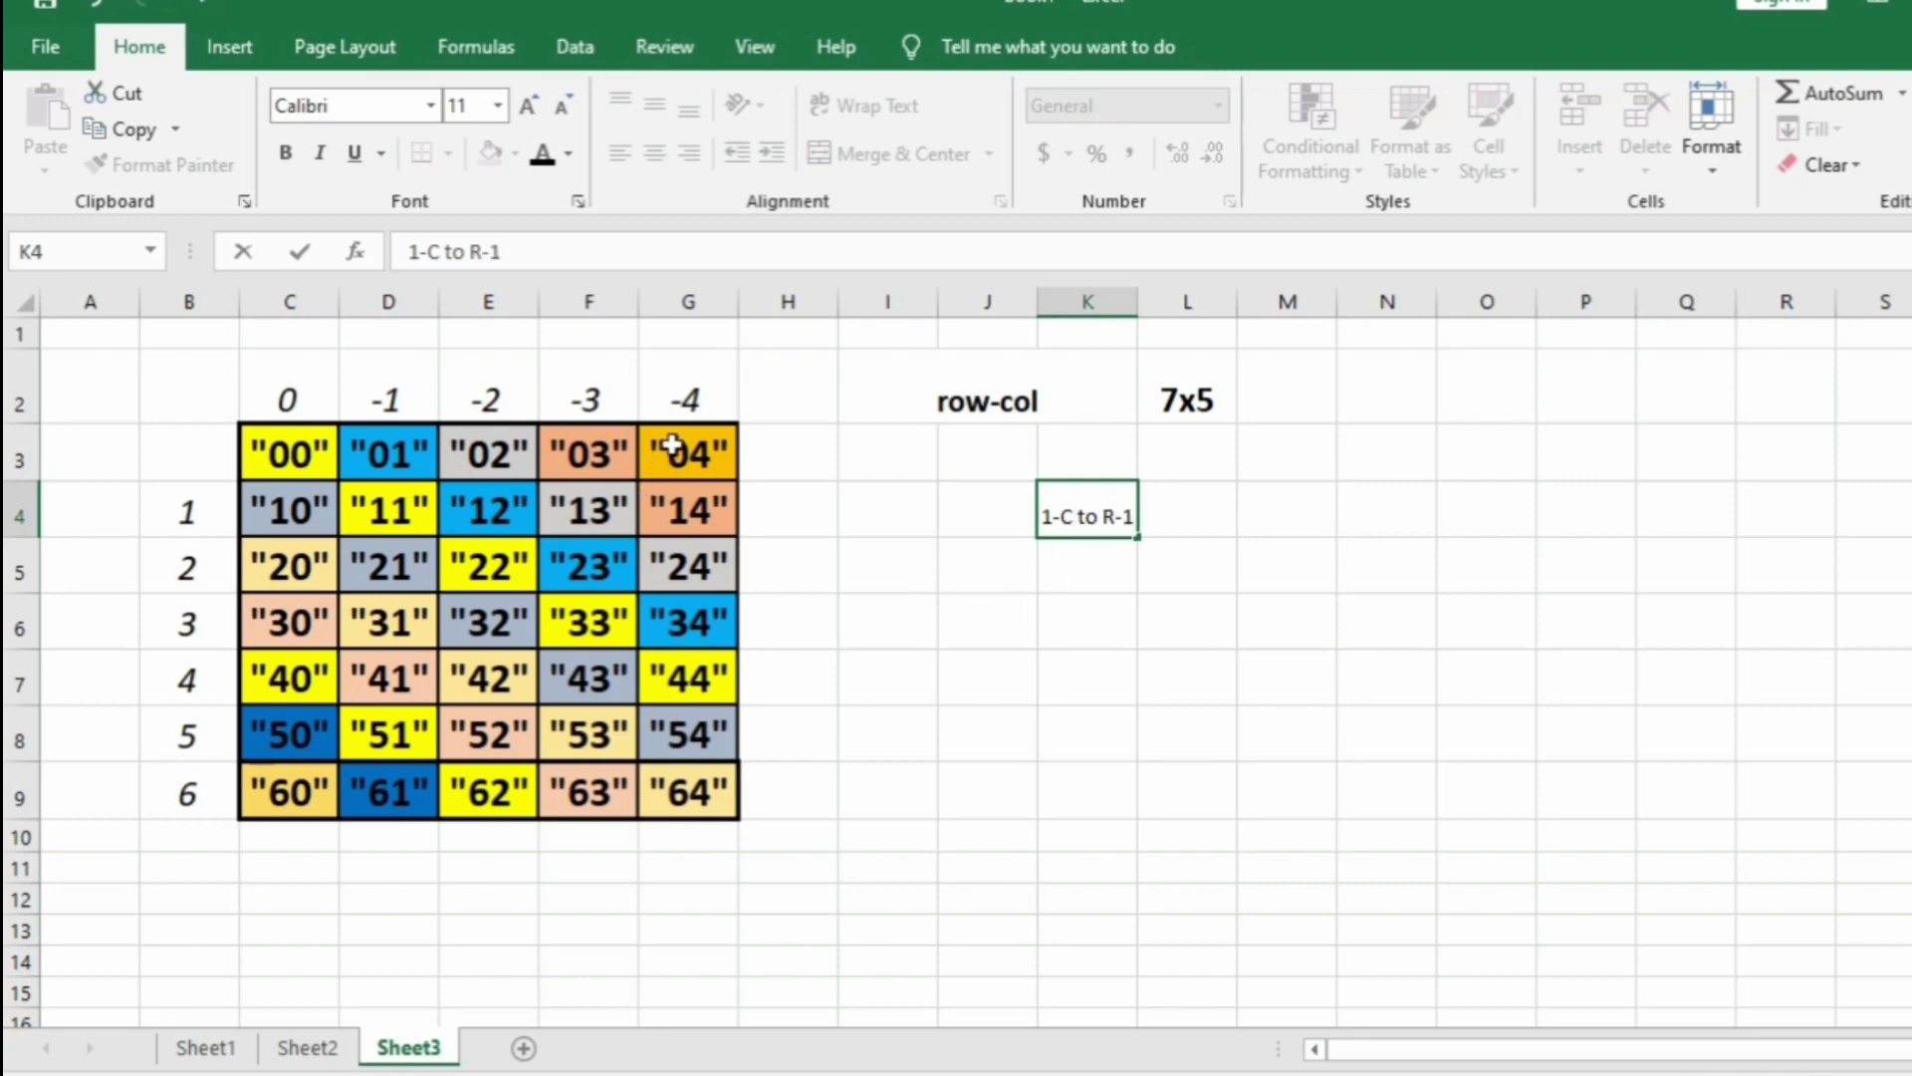
Commit the note '1-C to R-1', then enter 1-5=-4 in K7 and 7-1=6 in L7
click(684, 403)
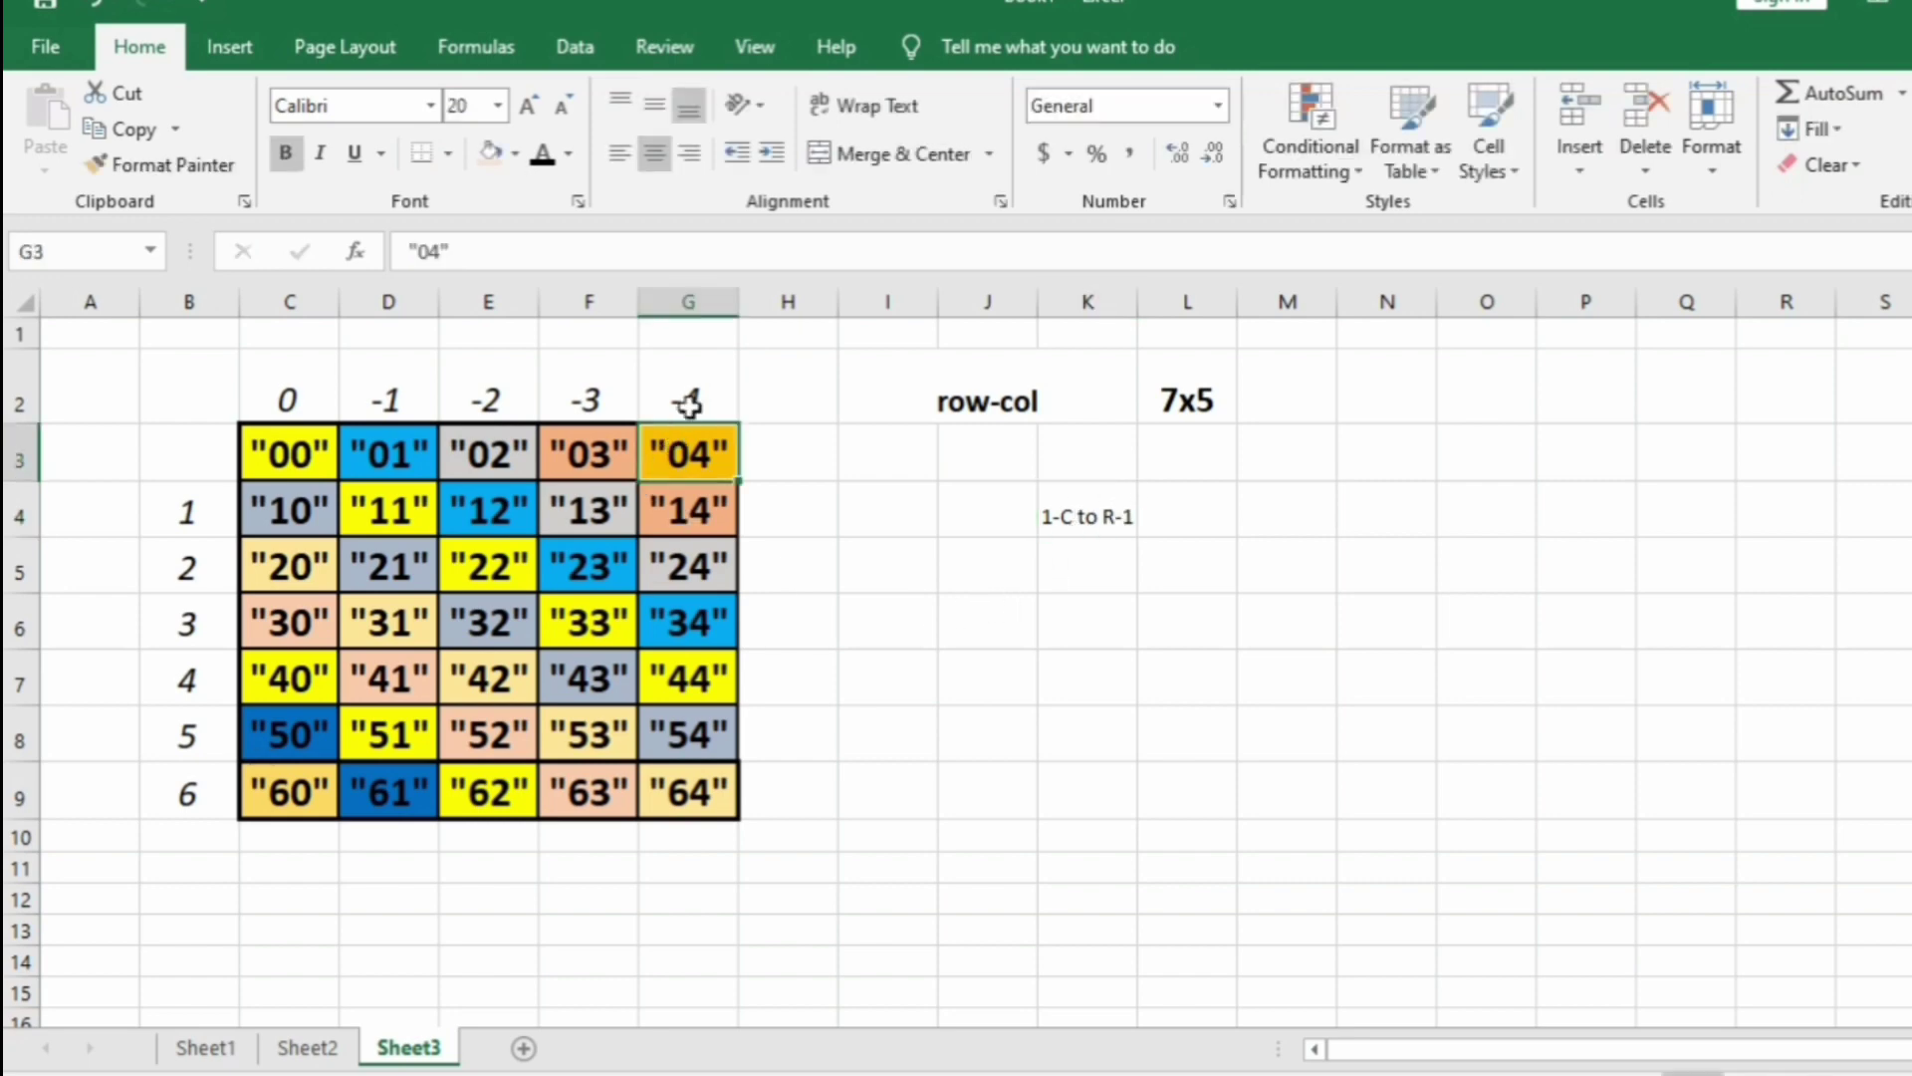
click(1382, 519)
click(1067, 675)
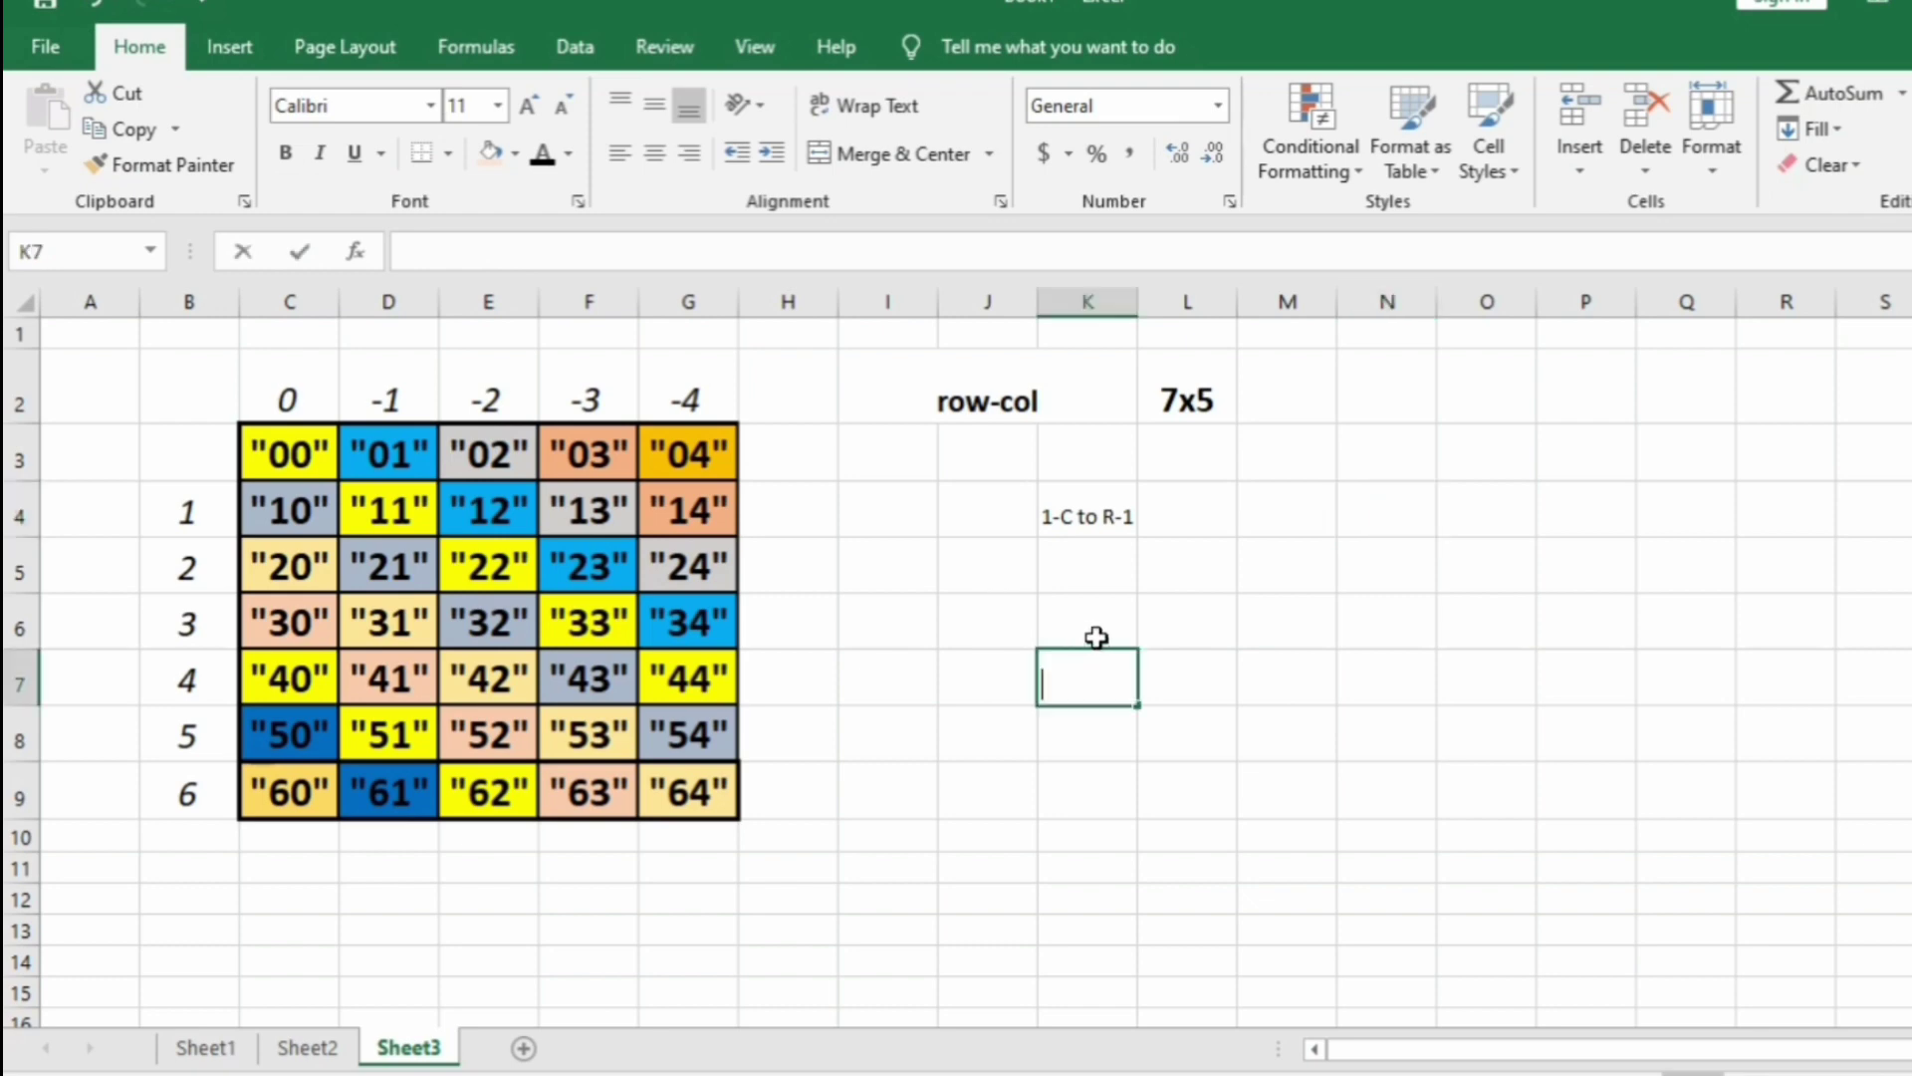
text(5-)
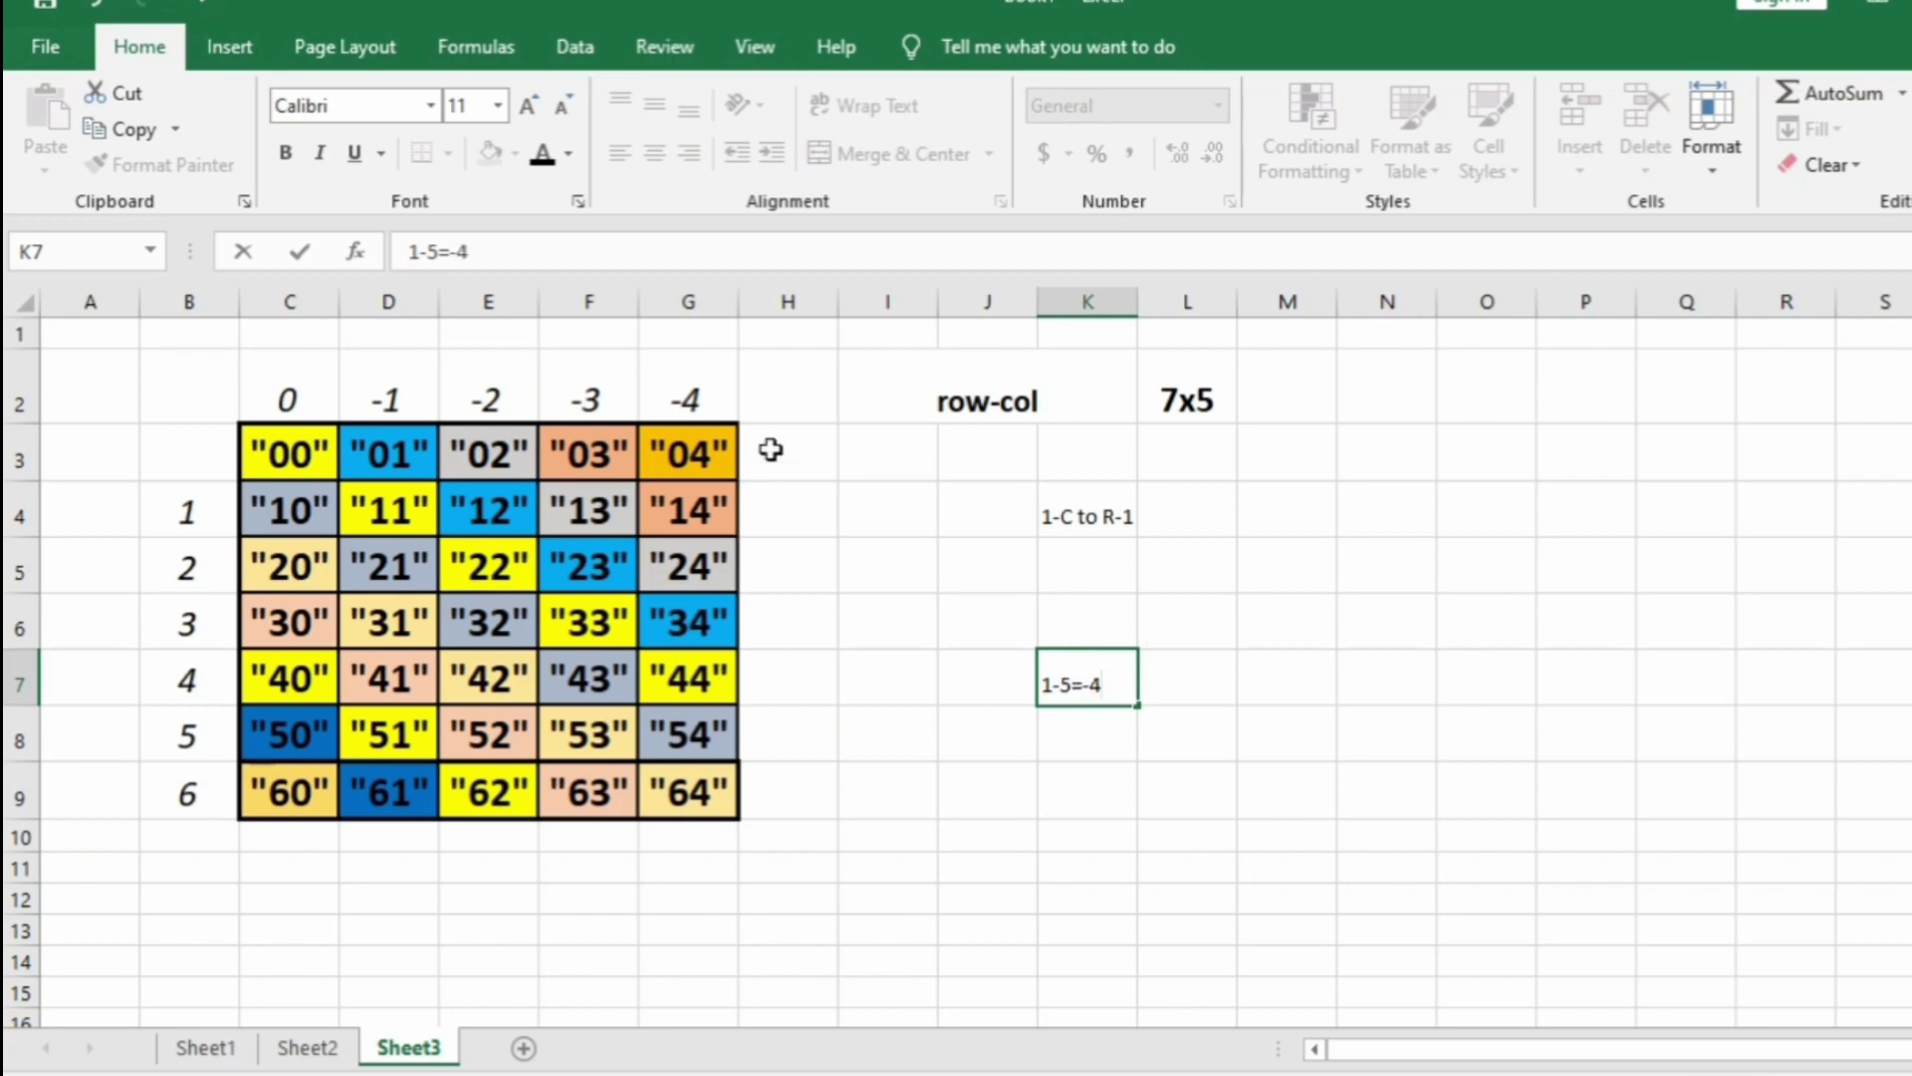
click(705, 400)
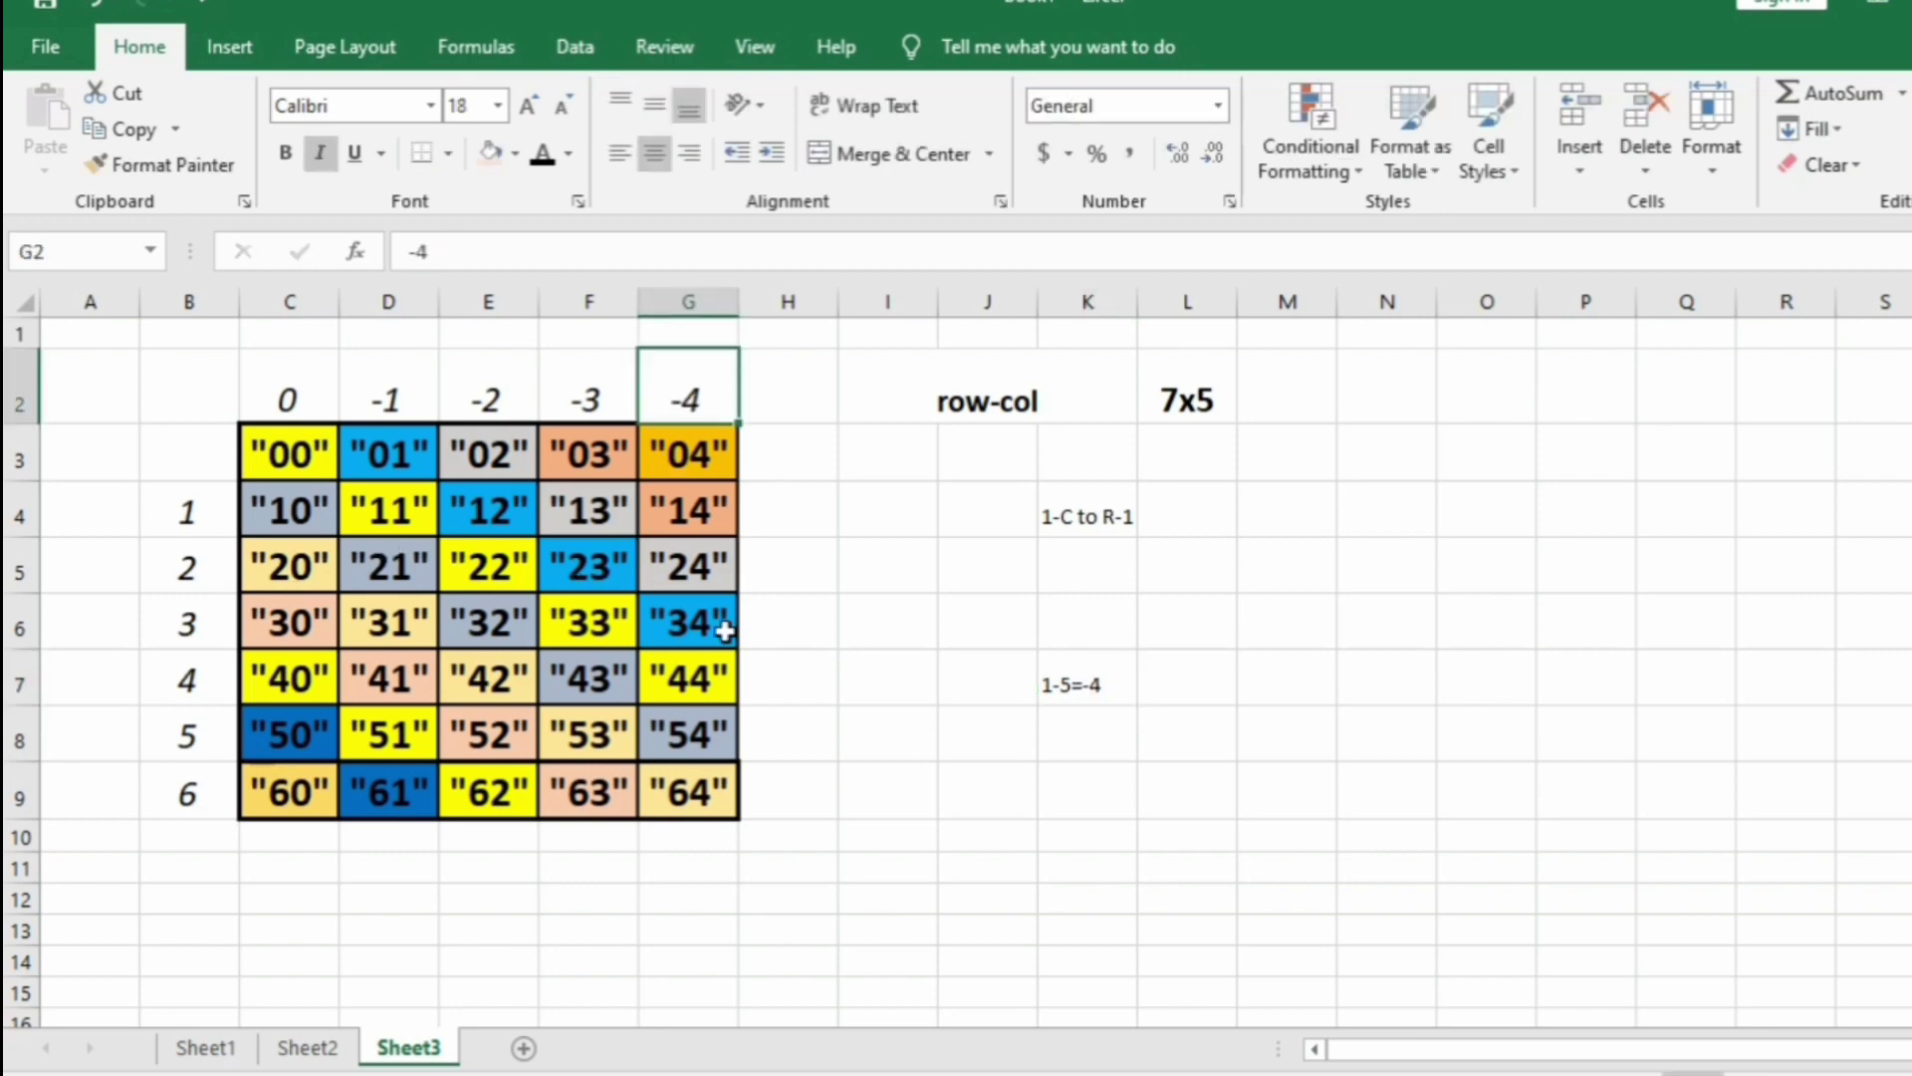
click(1183, 698)
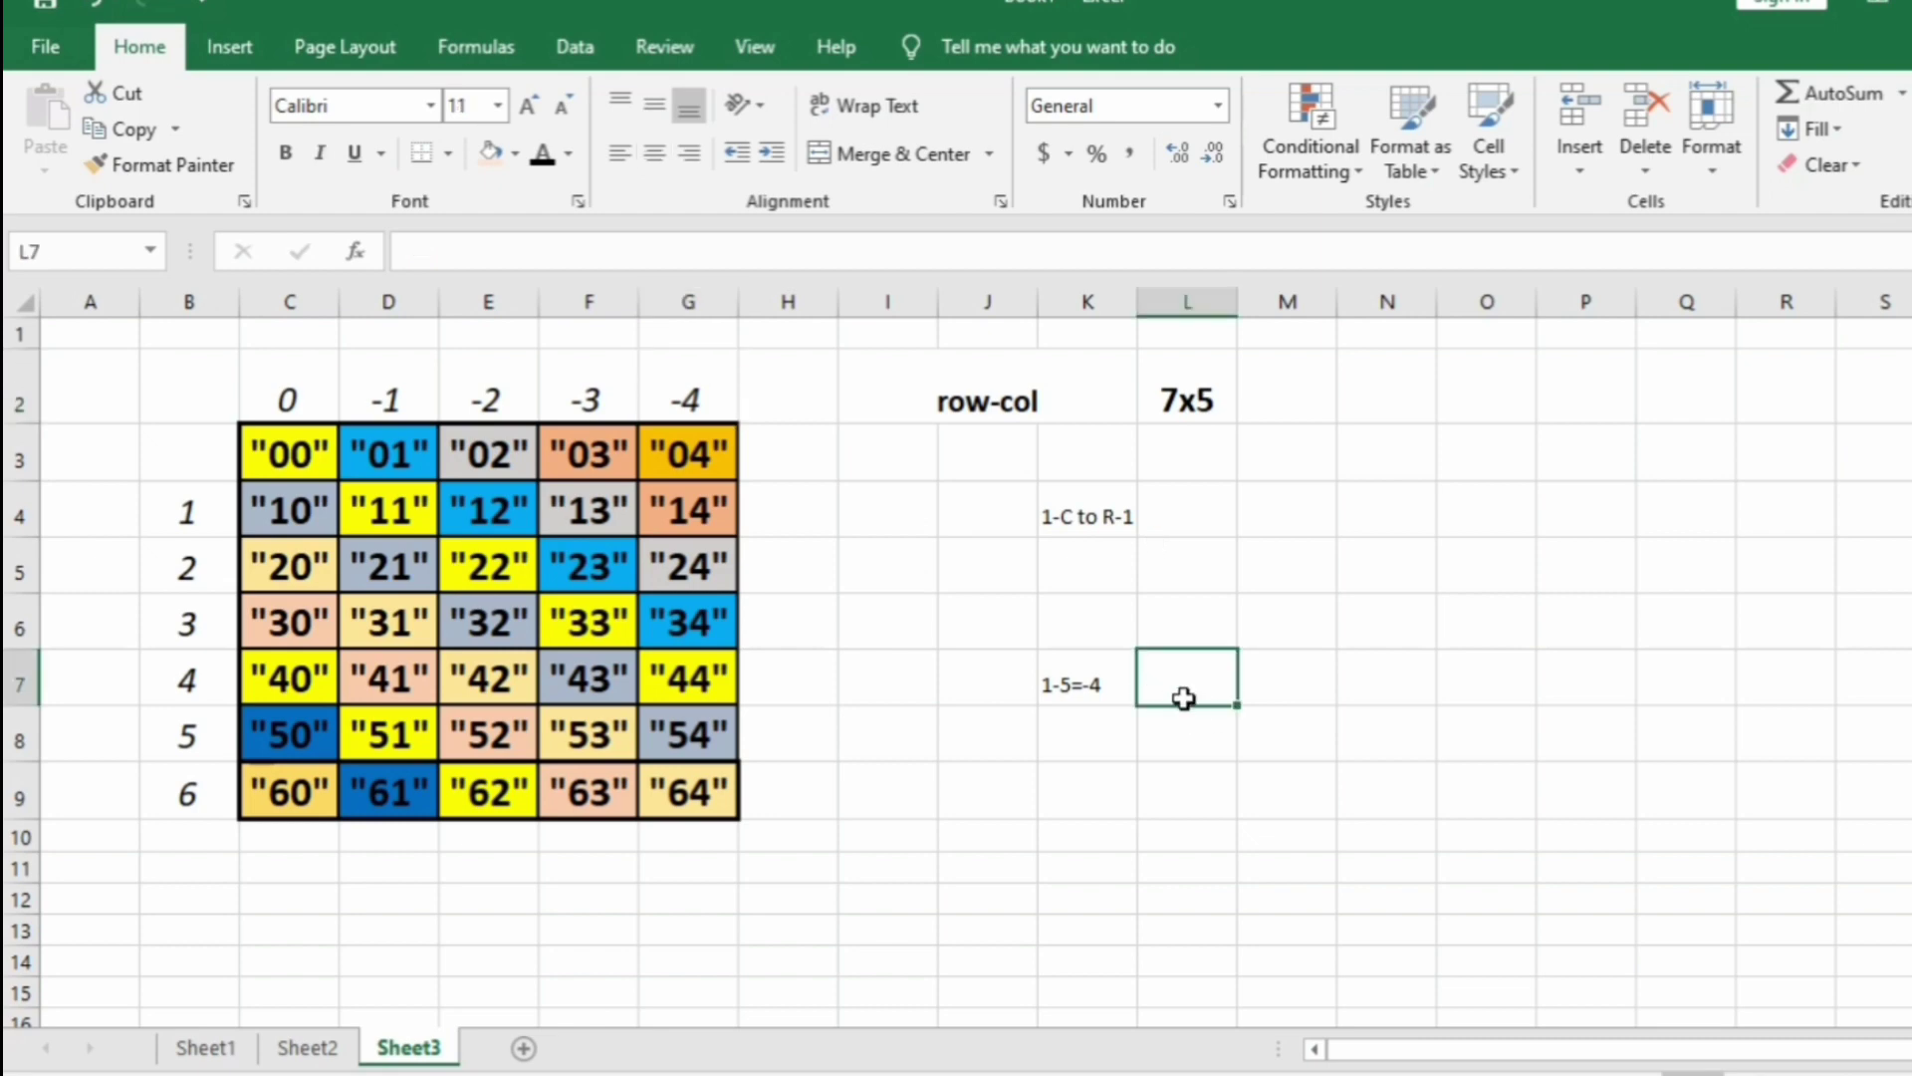
text(7-1=6)
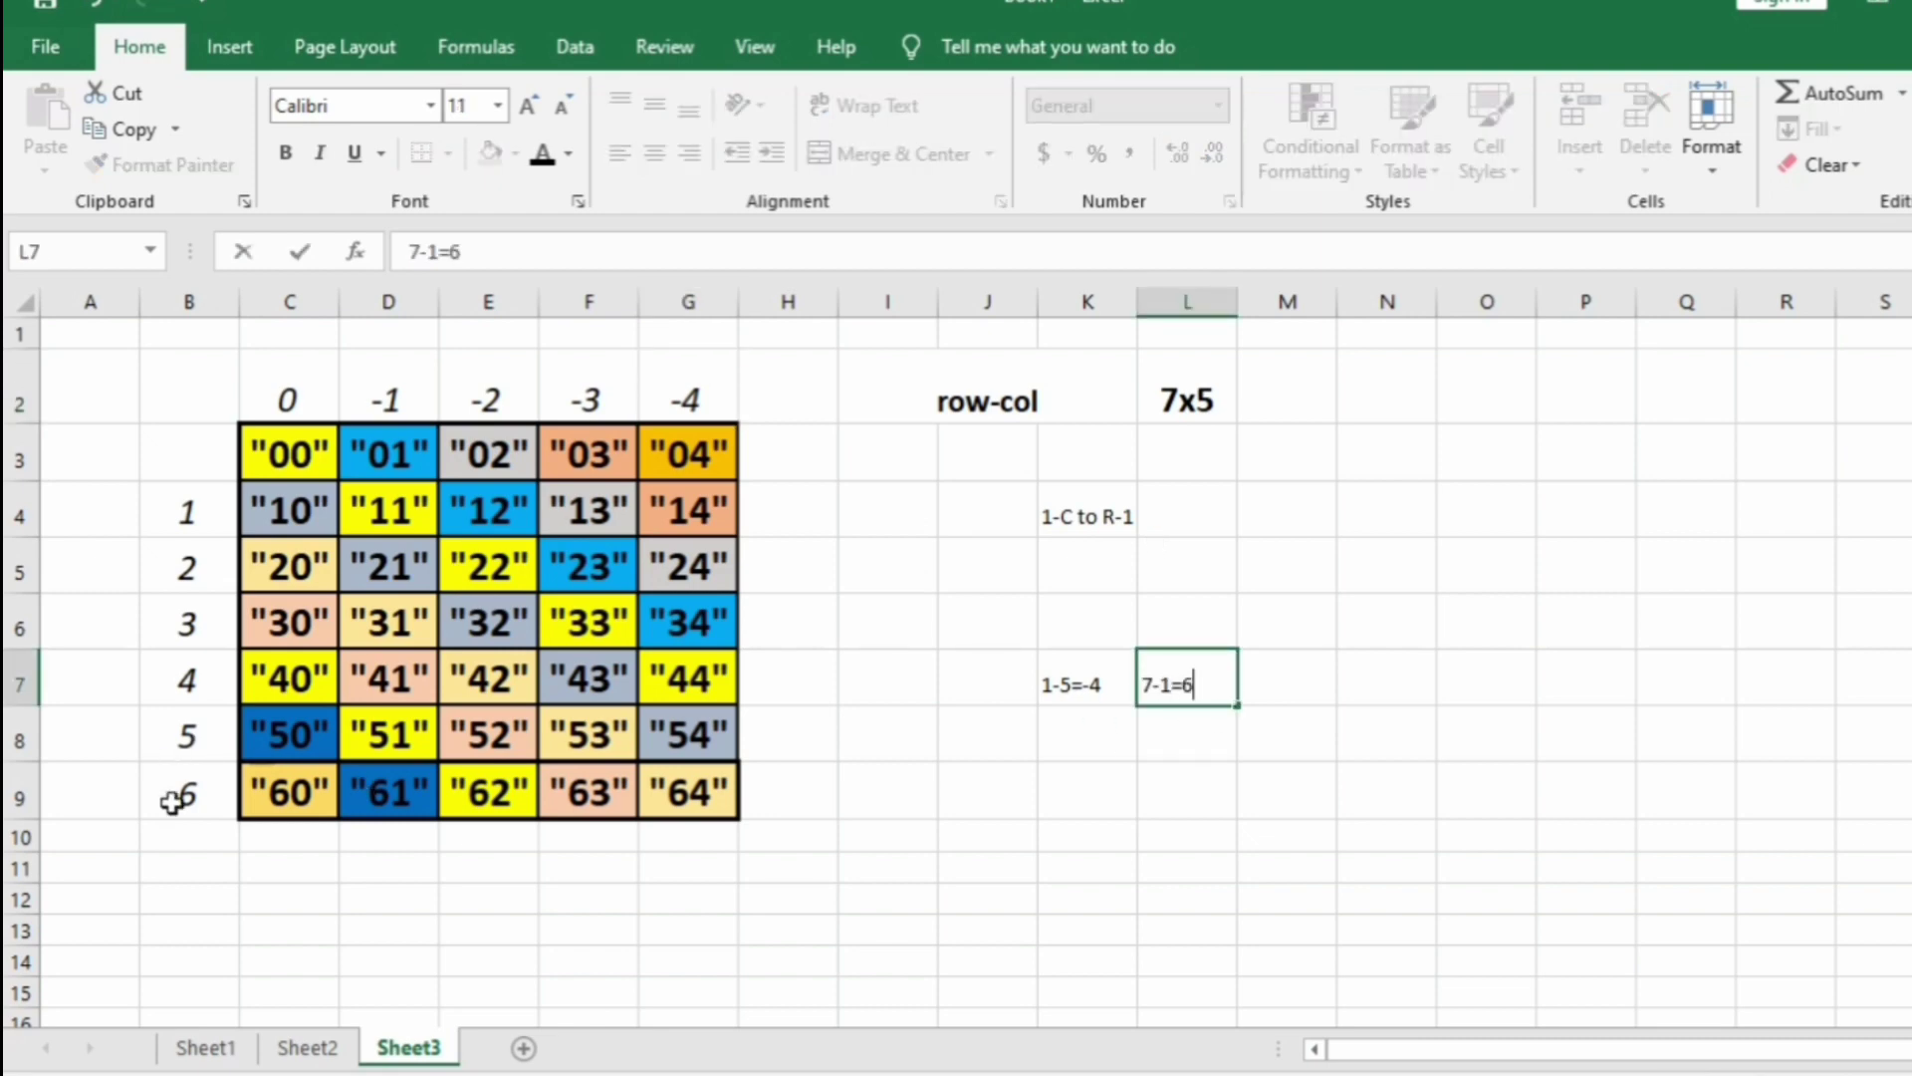
key(Return)
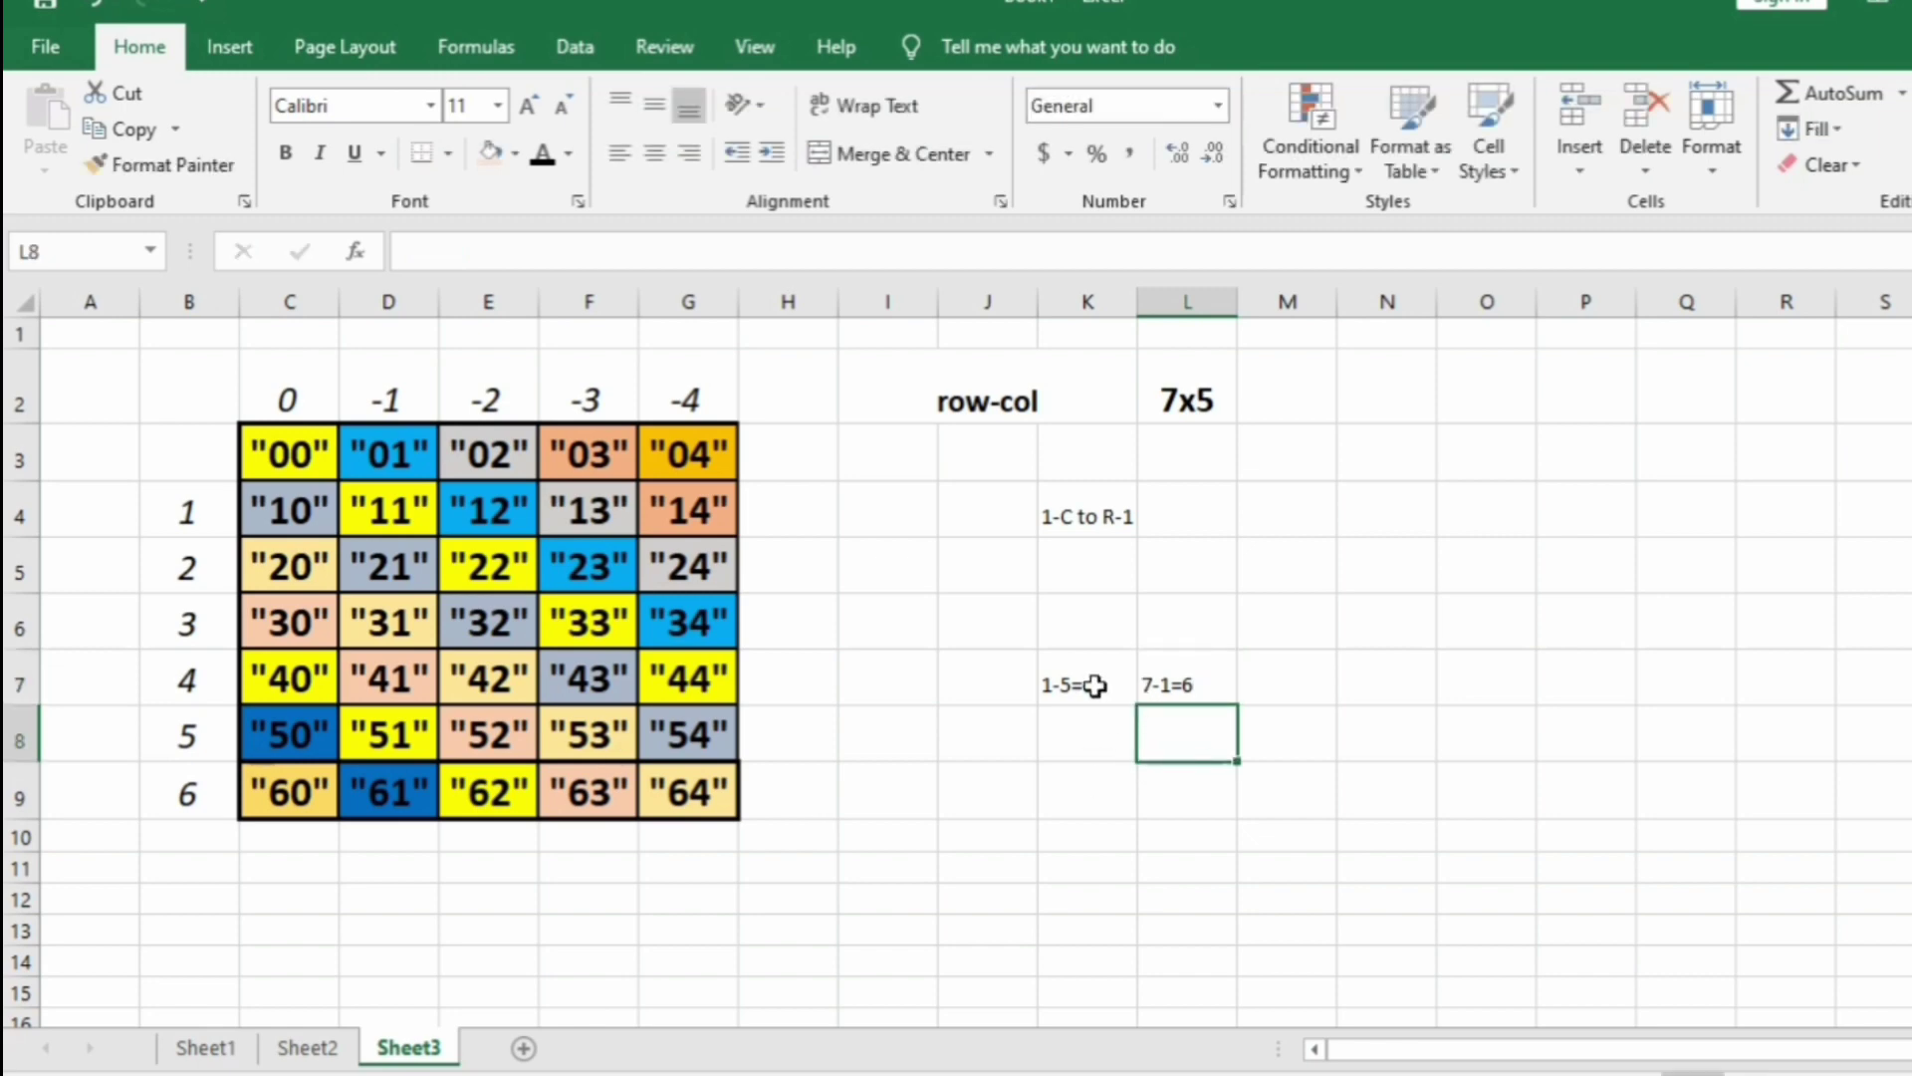
Bold and centre K7:L7, then highlight J2, K7 and L7 to explain the range
drag(1098, 684, 1166, 684)
click(286, 152)
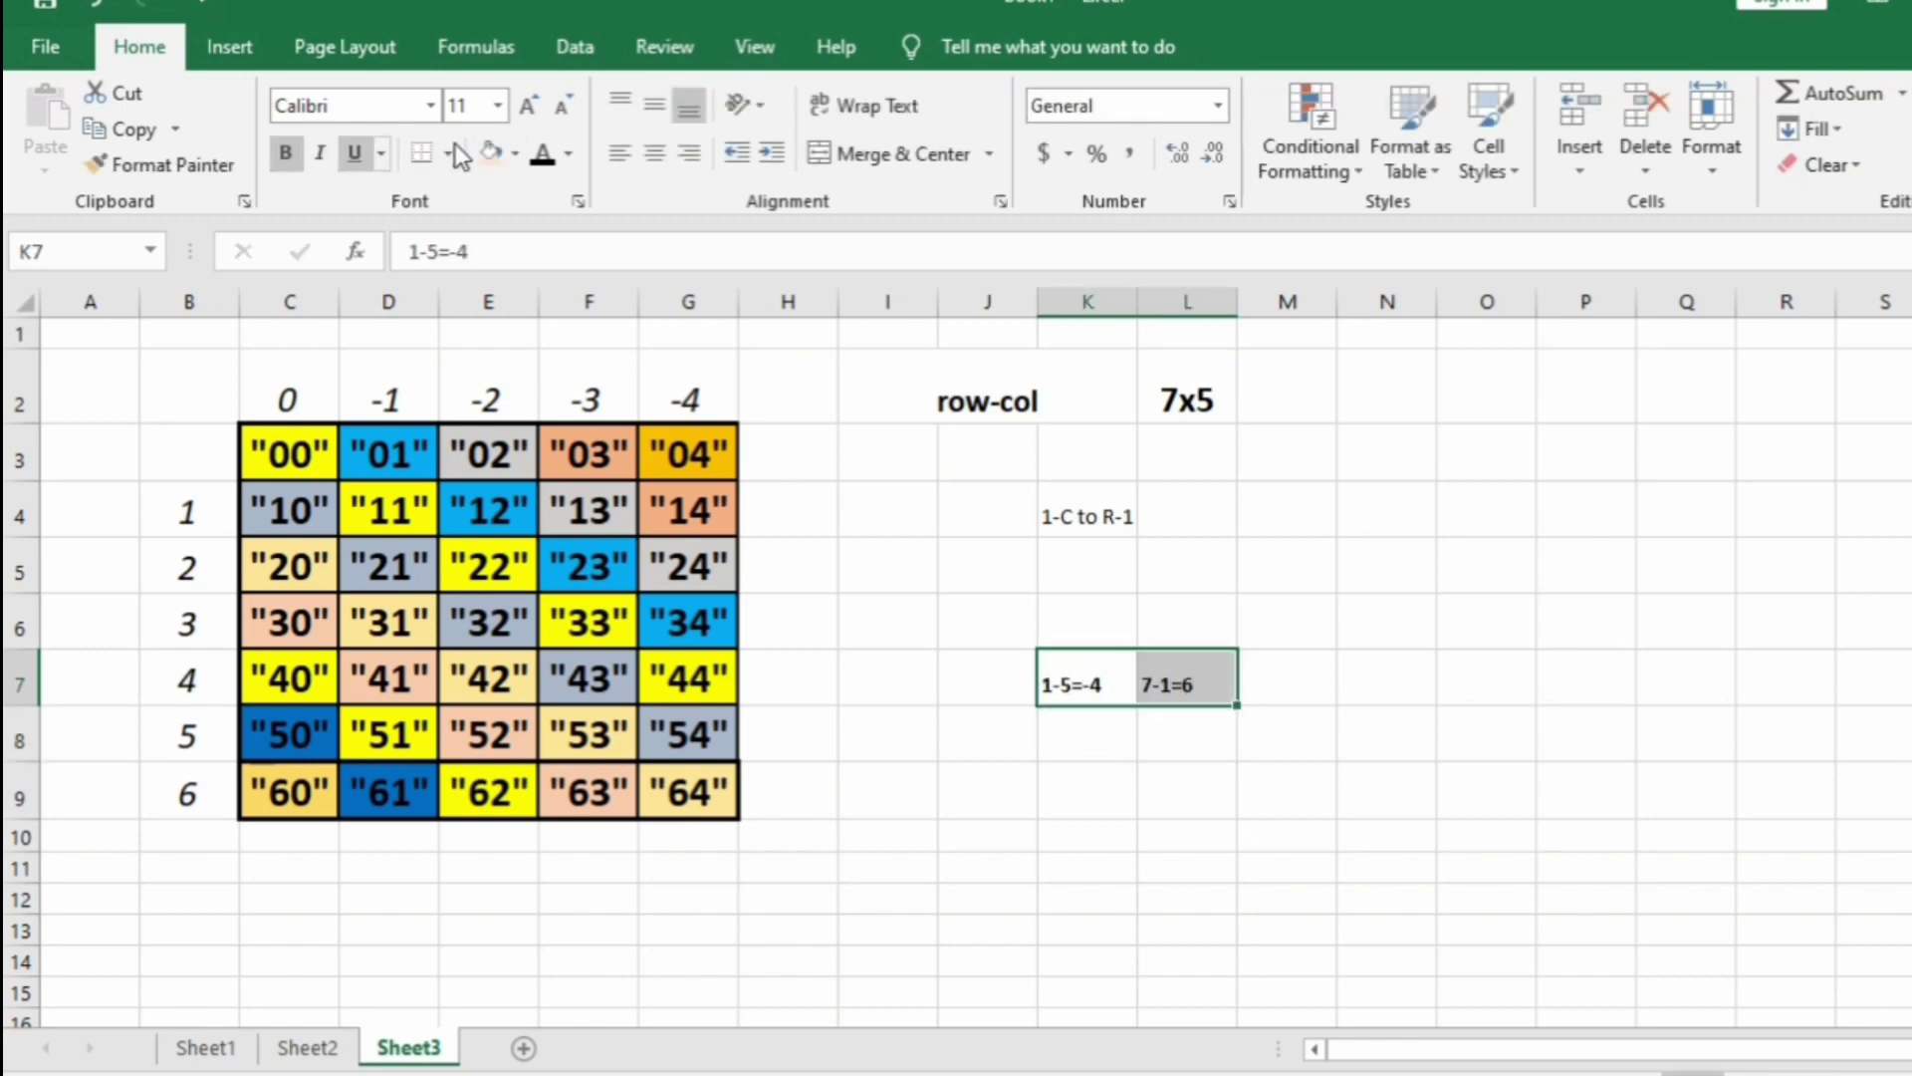
click(655, 153)
click(1219, 783)
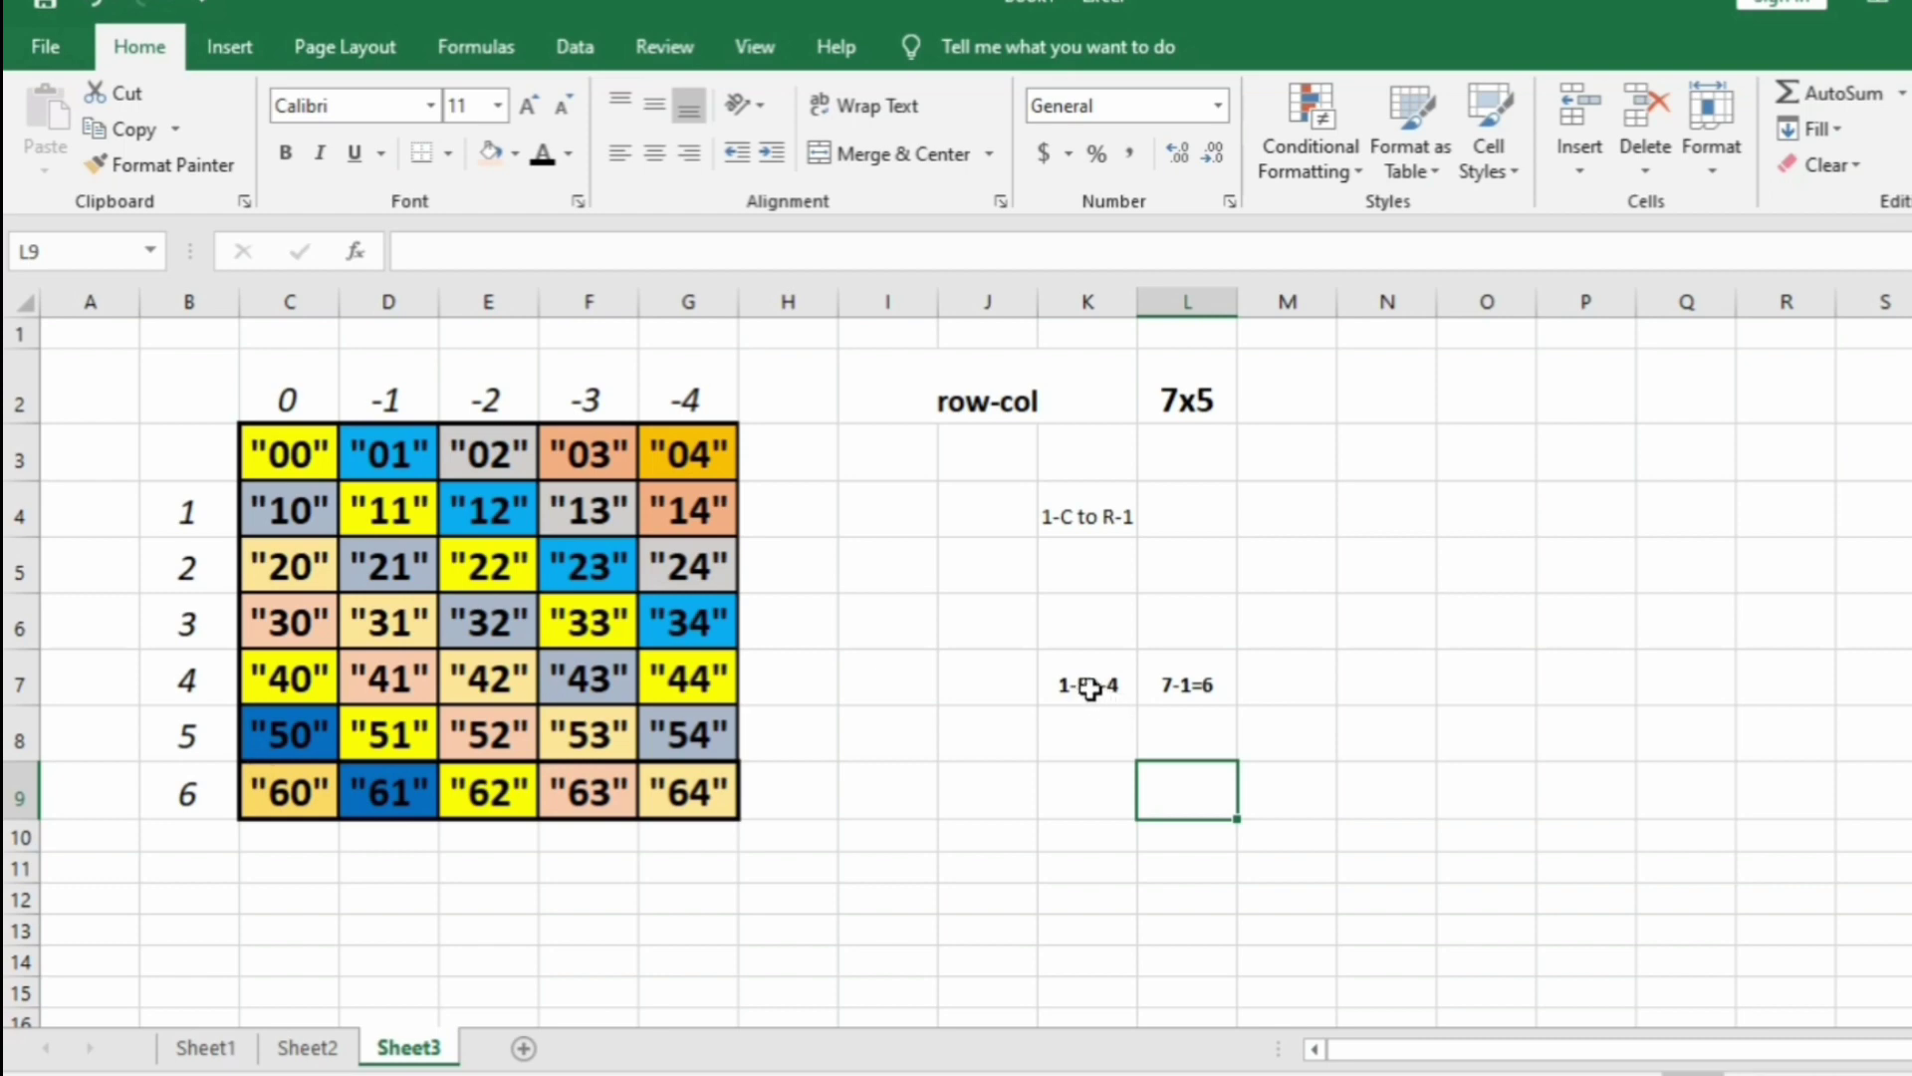
drag(1074, 686, 1180, 686)
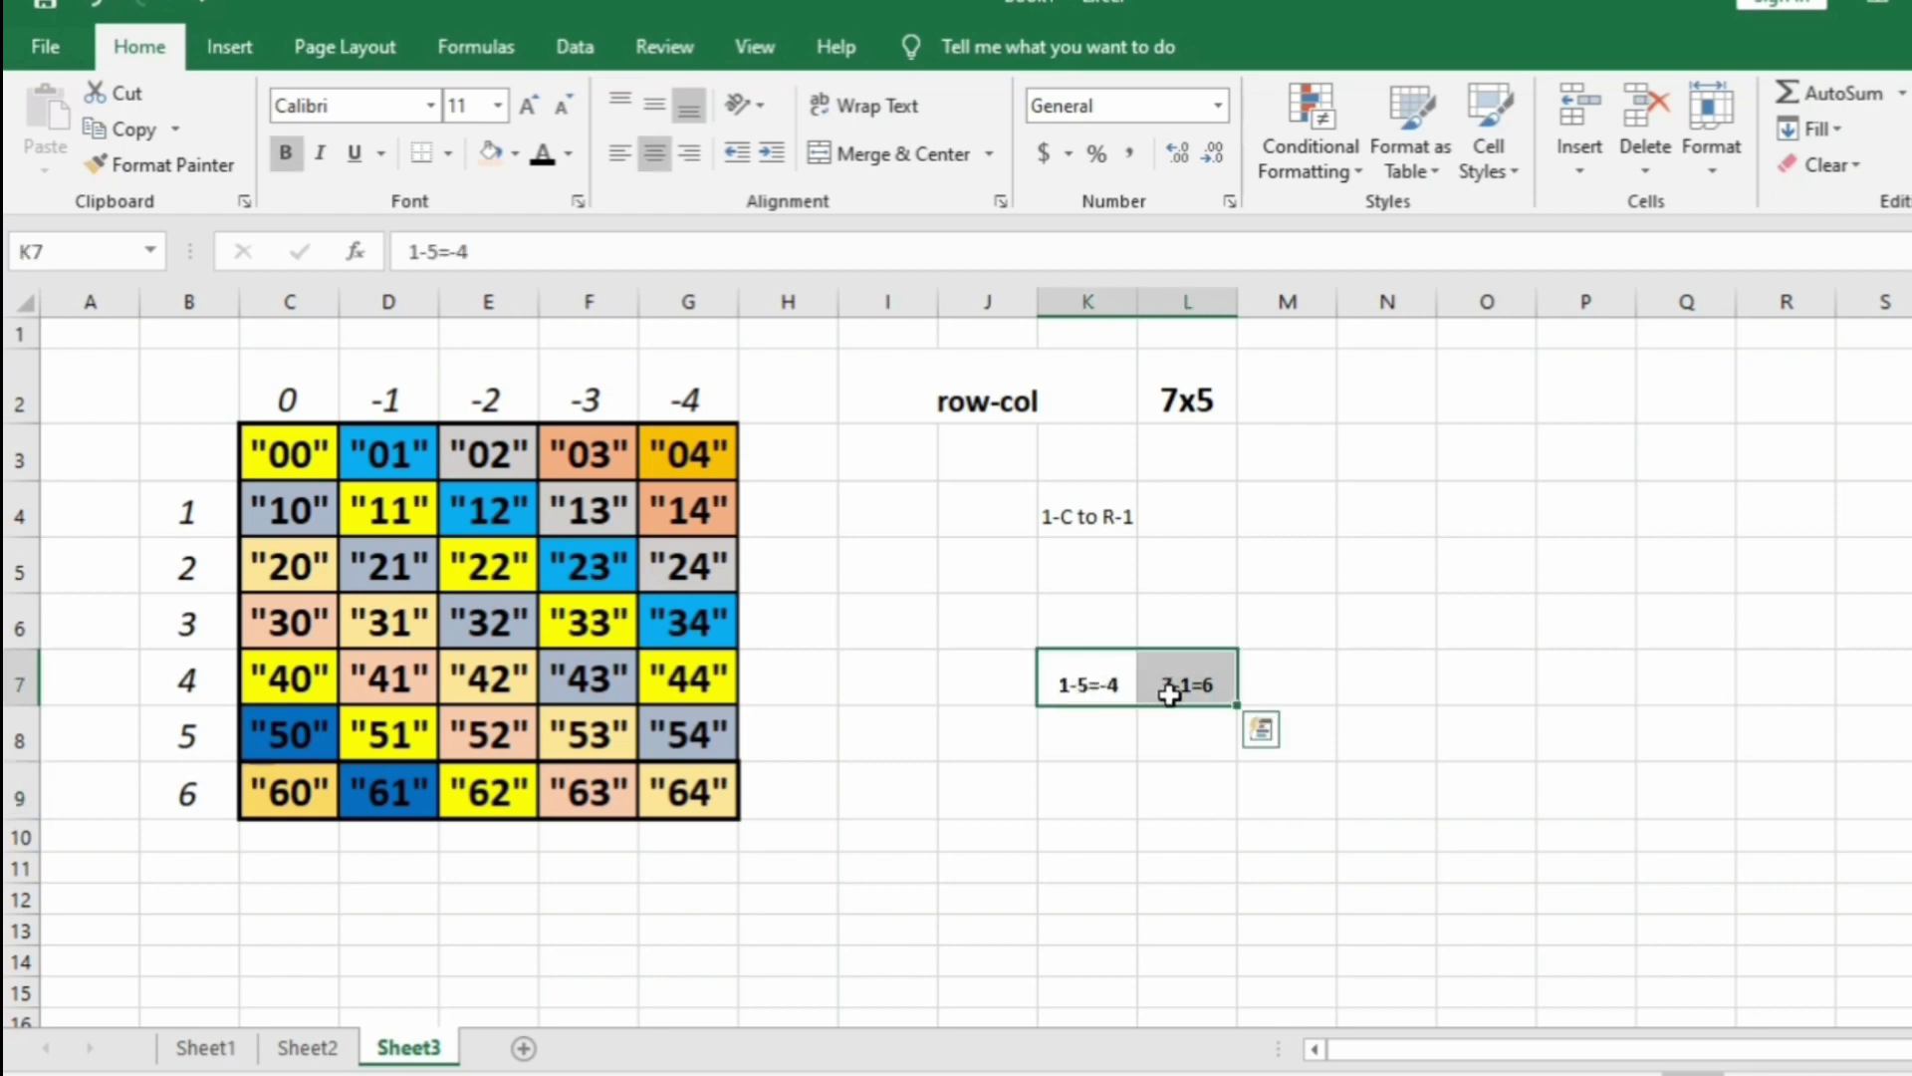
click(992, 400)
click(1085, 691)
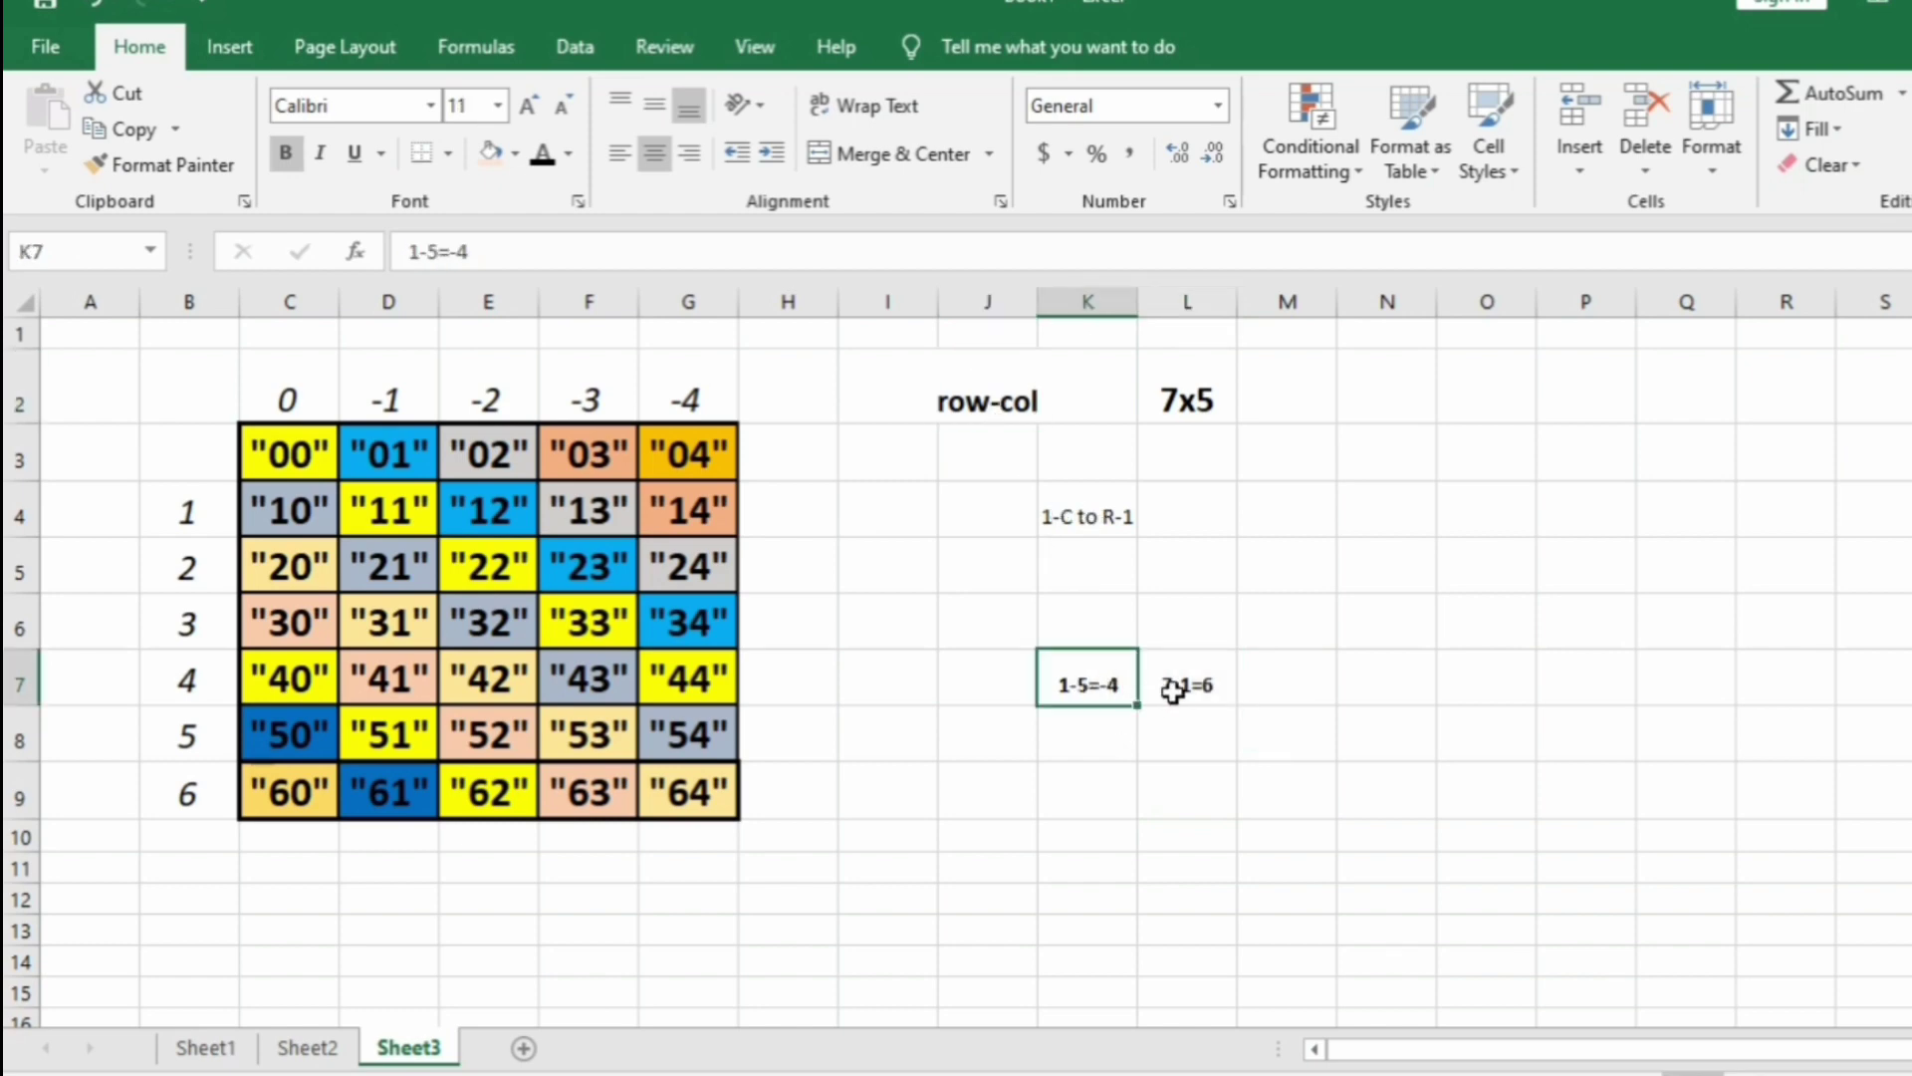
click(1183, 691)
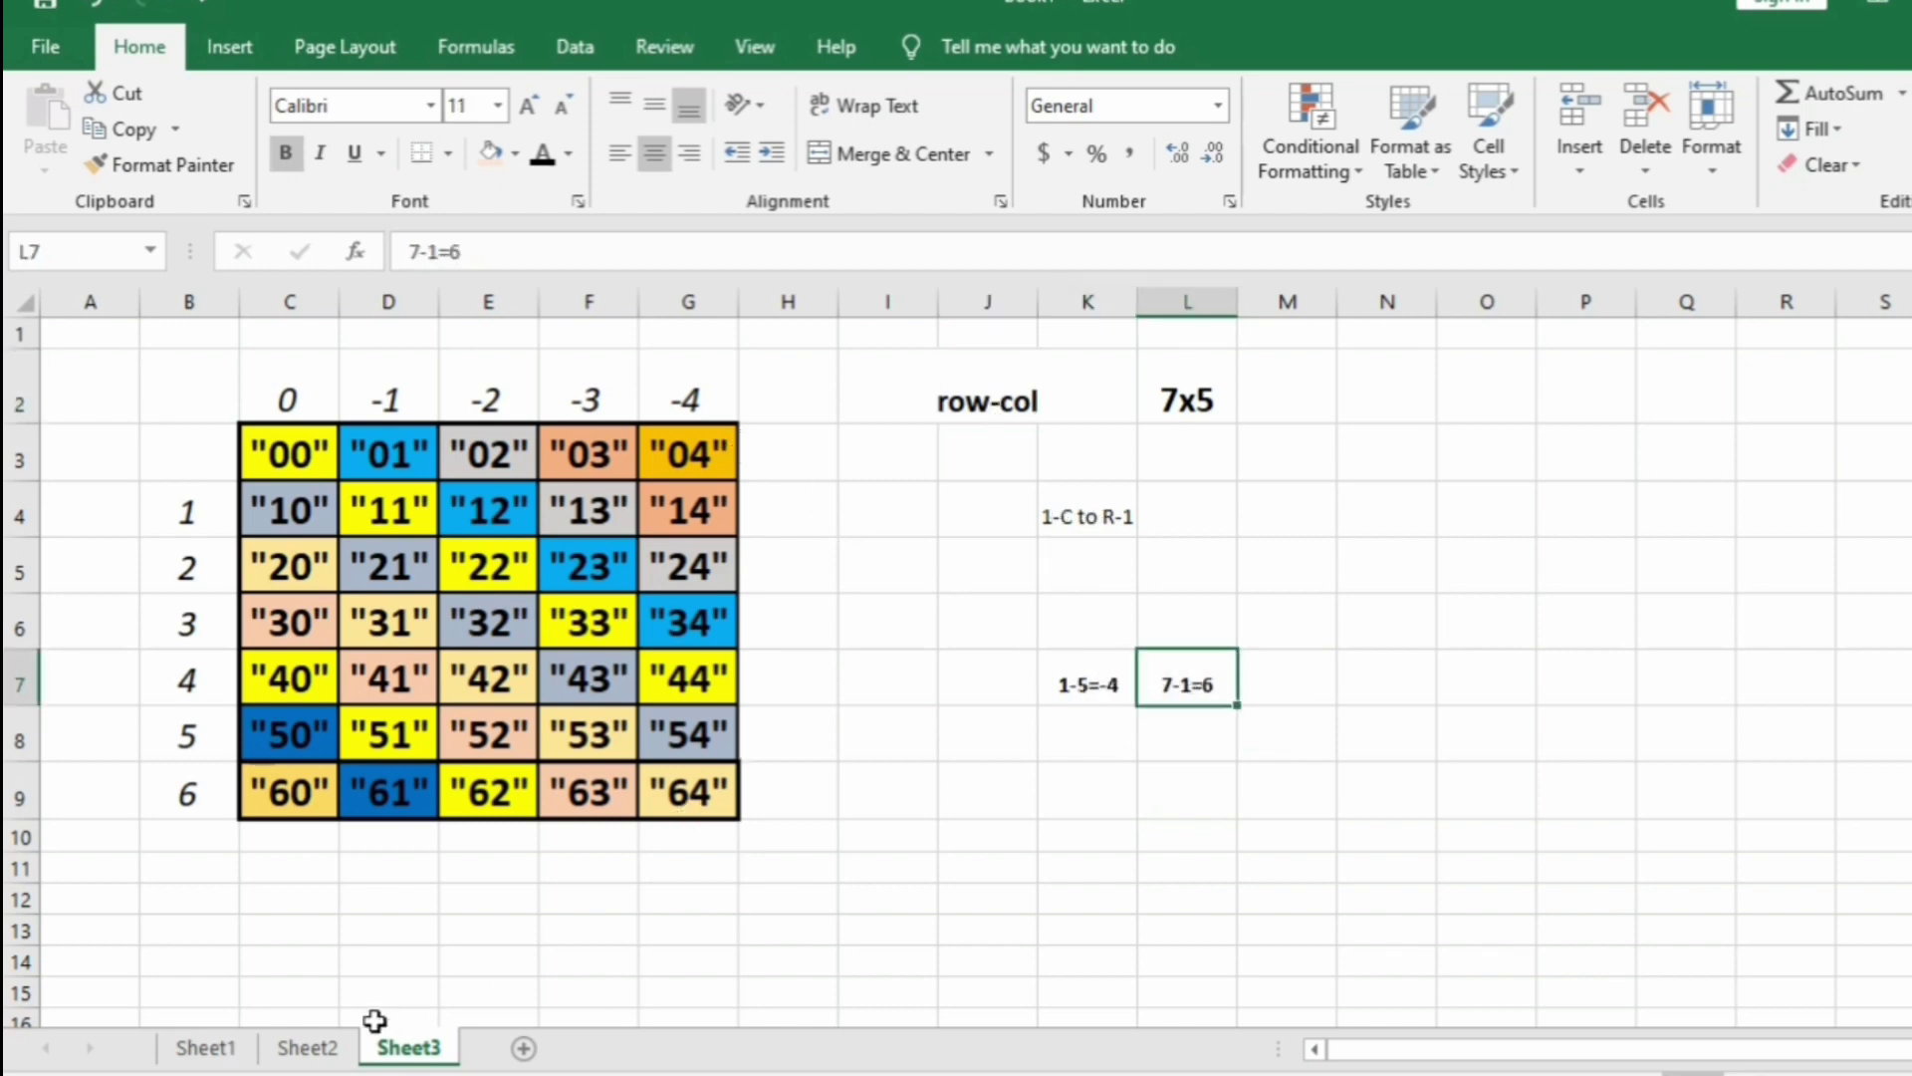
Switch to the Sheet1 tab showing the 3x3 grid and its diagonal table
click(190, 1054)
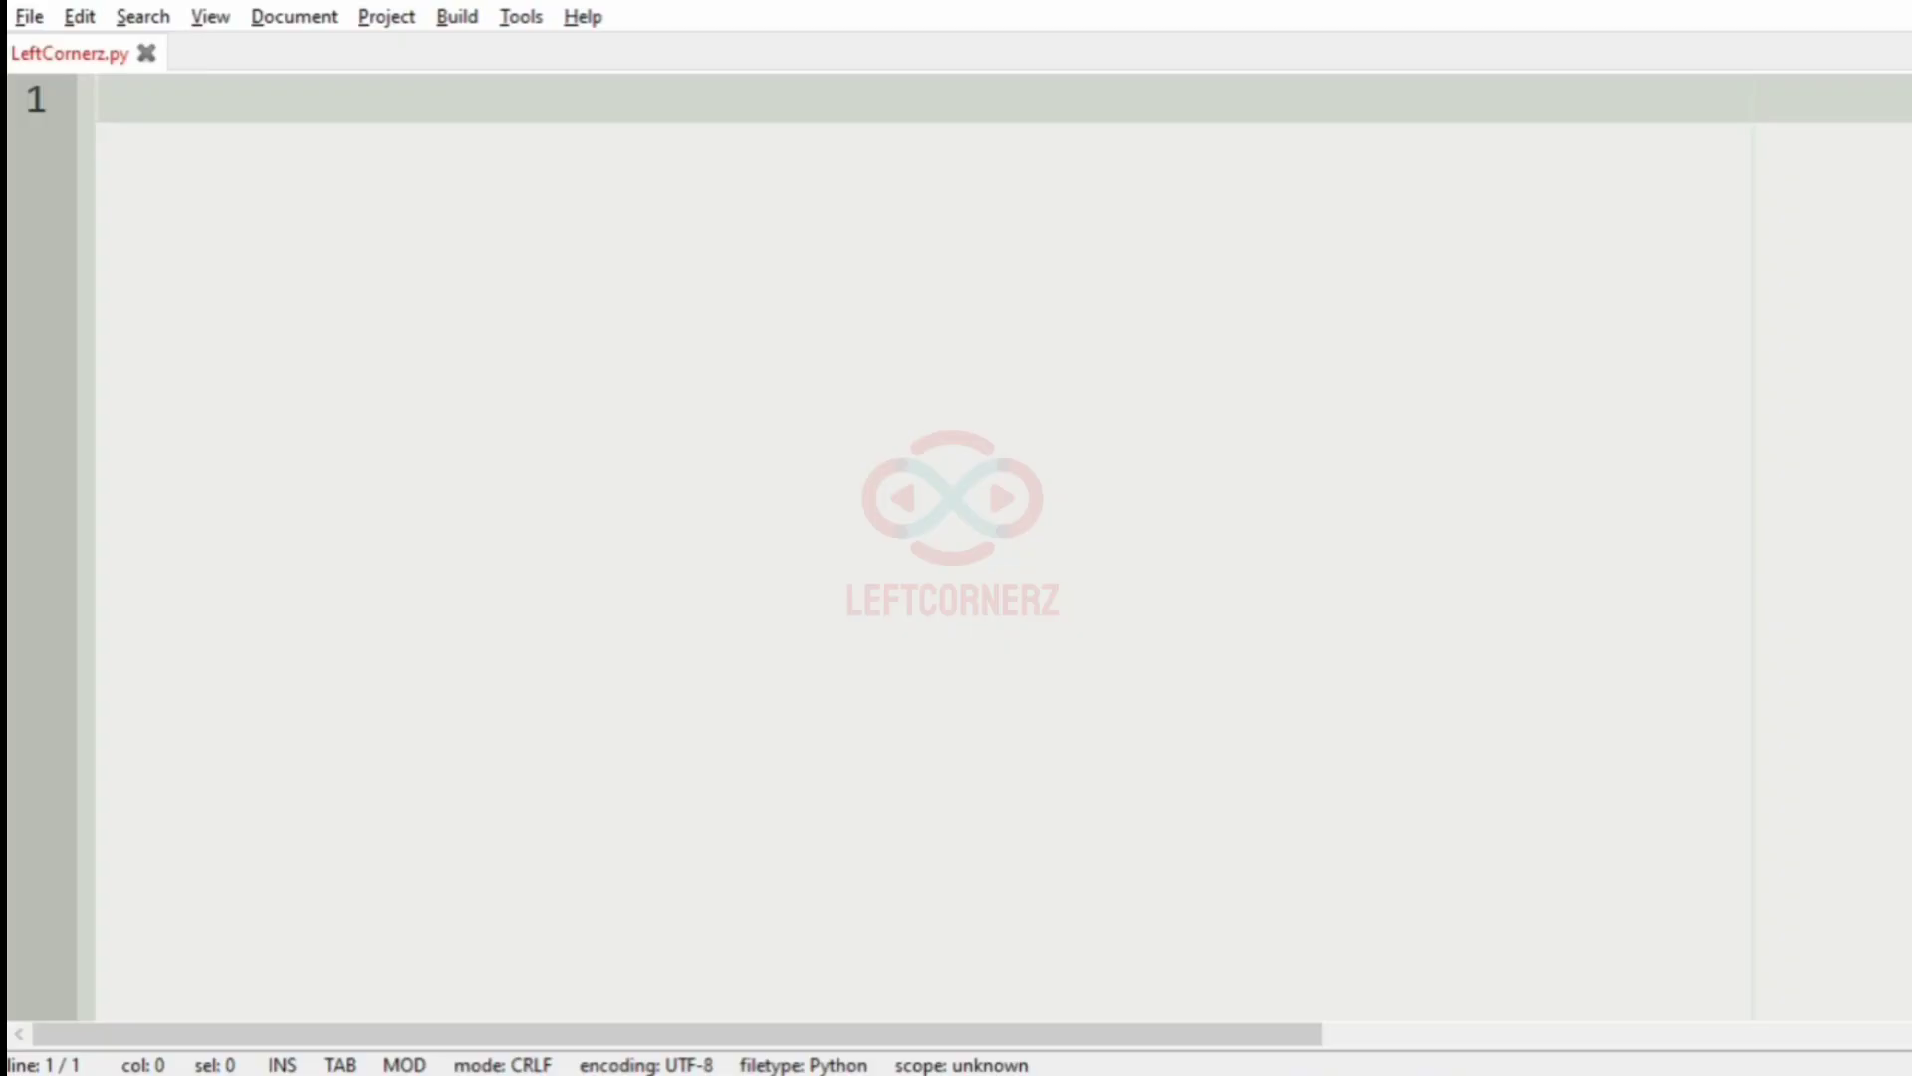
text(R,C=)
text(map)
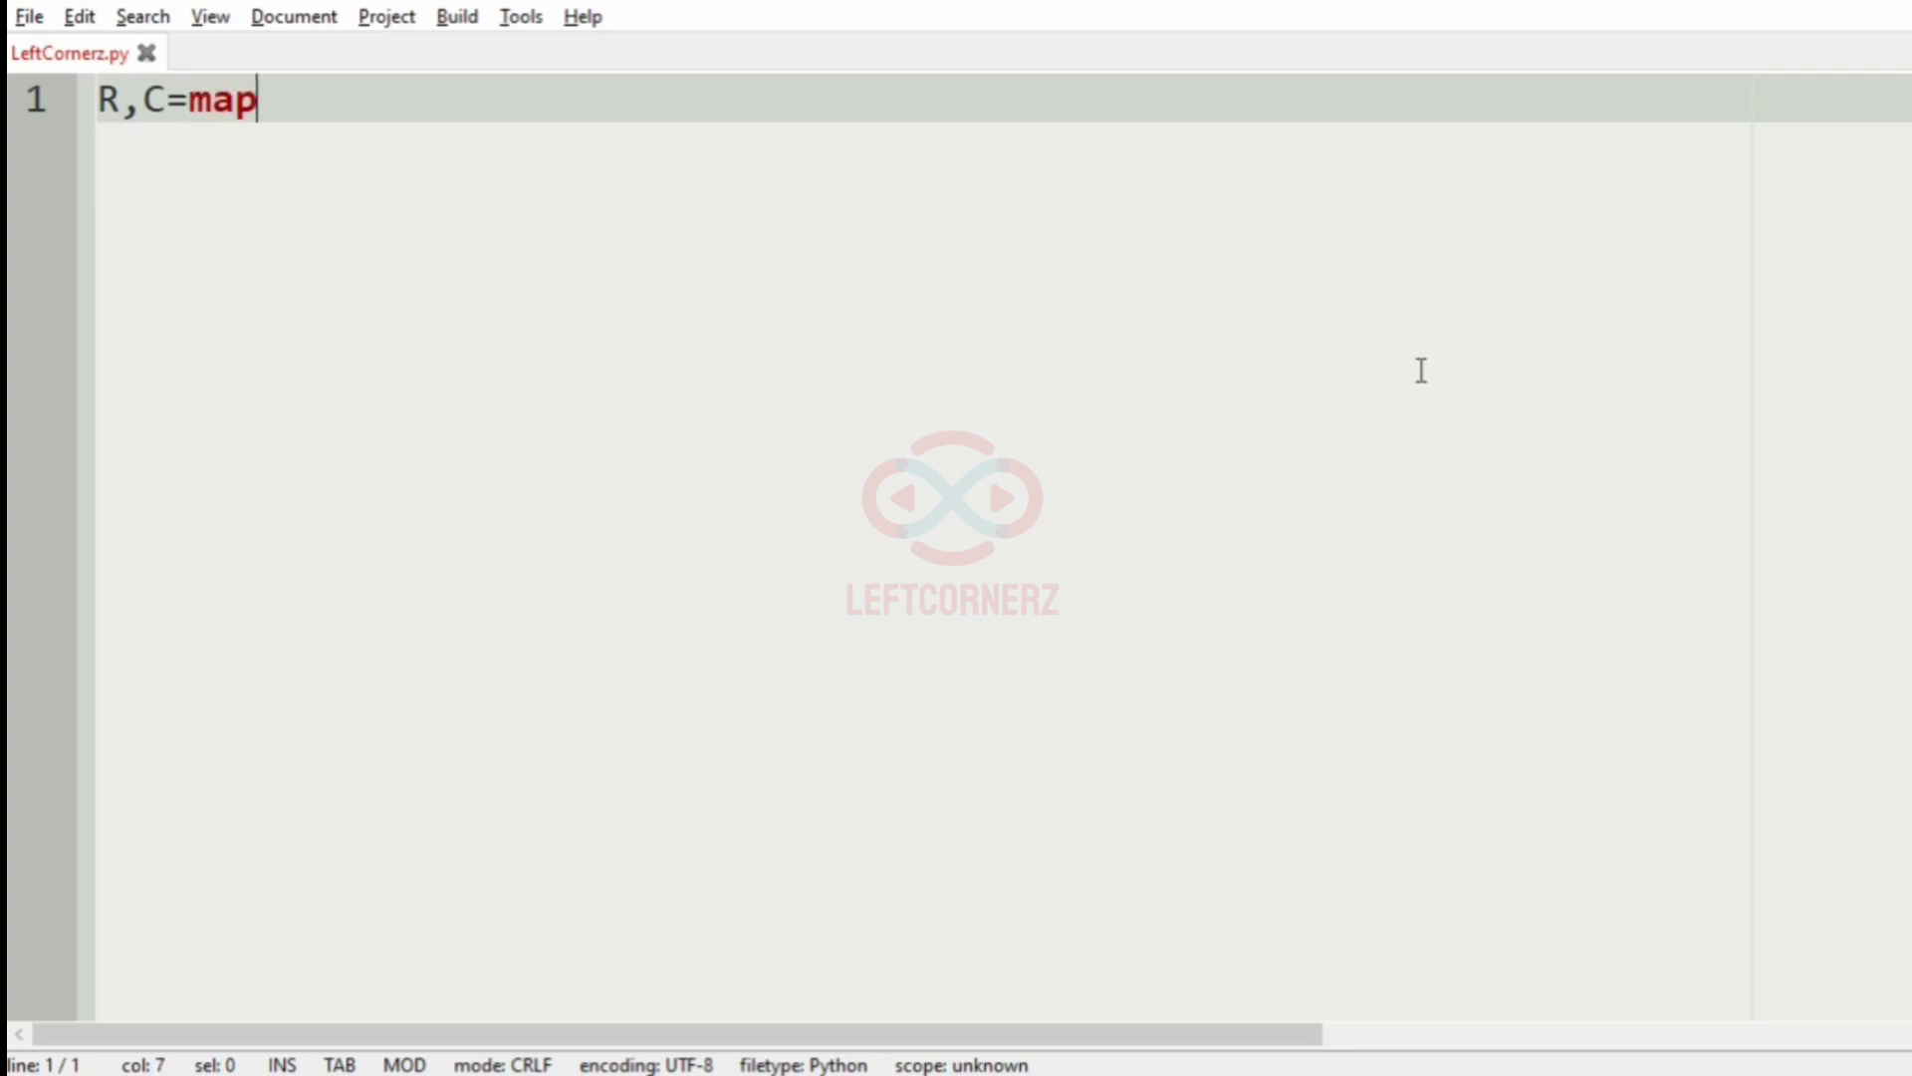
text((int,input)
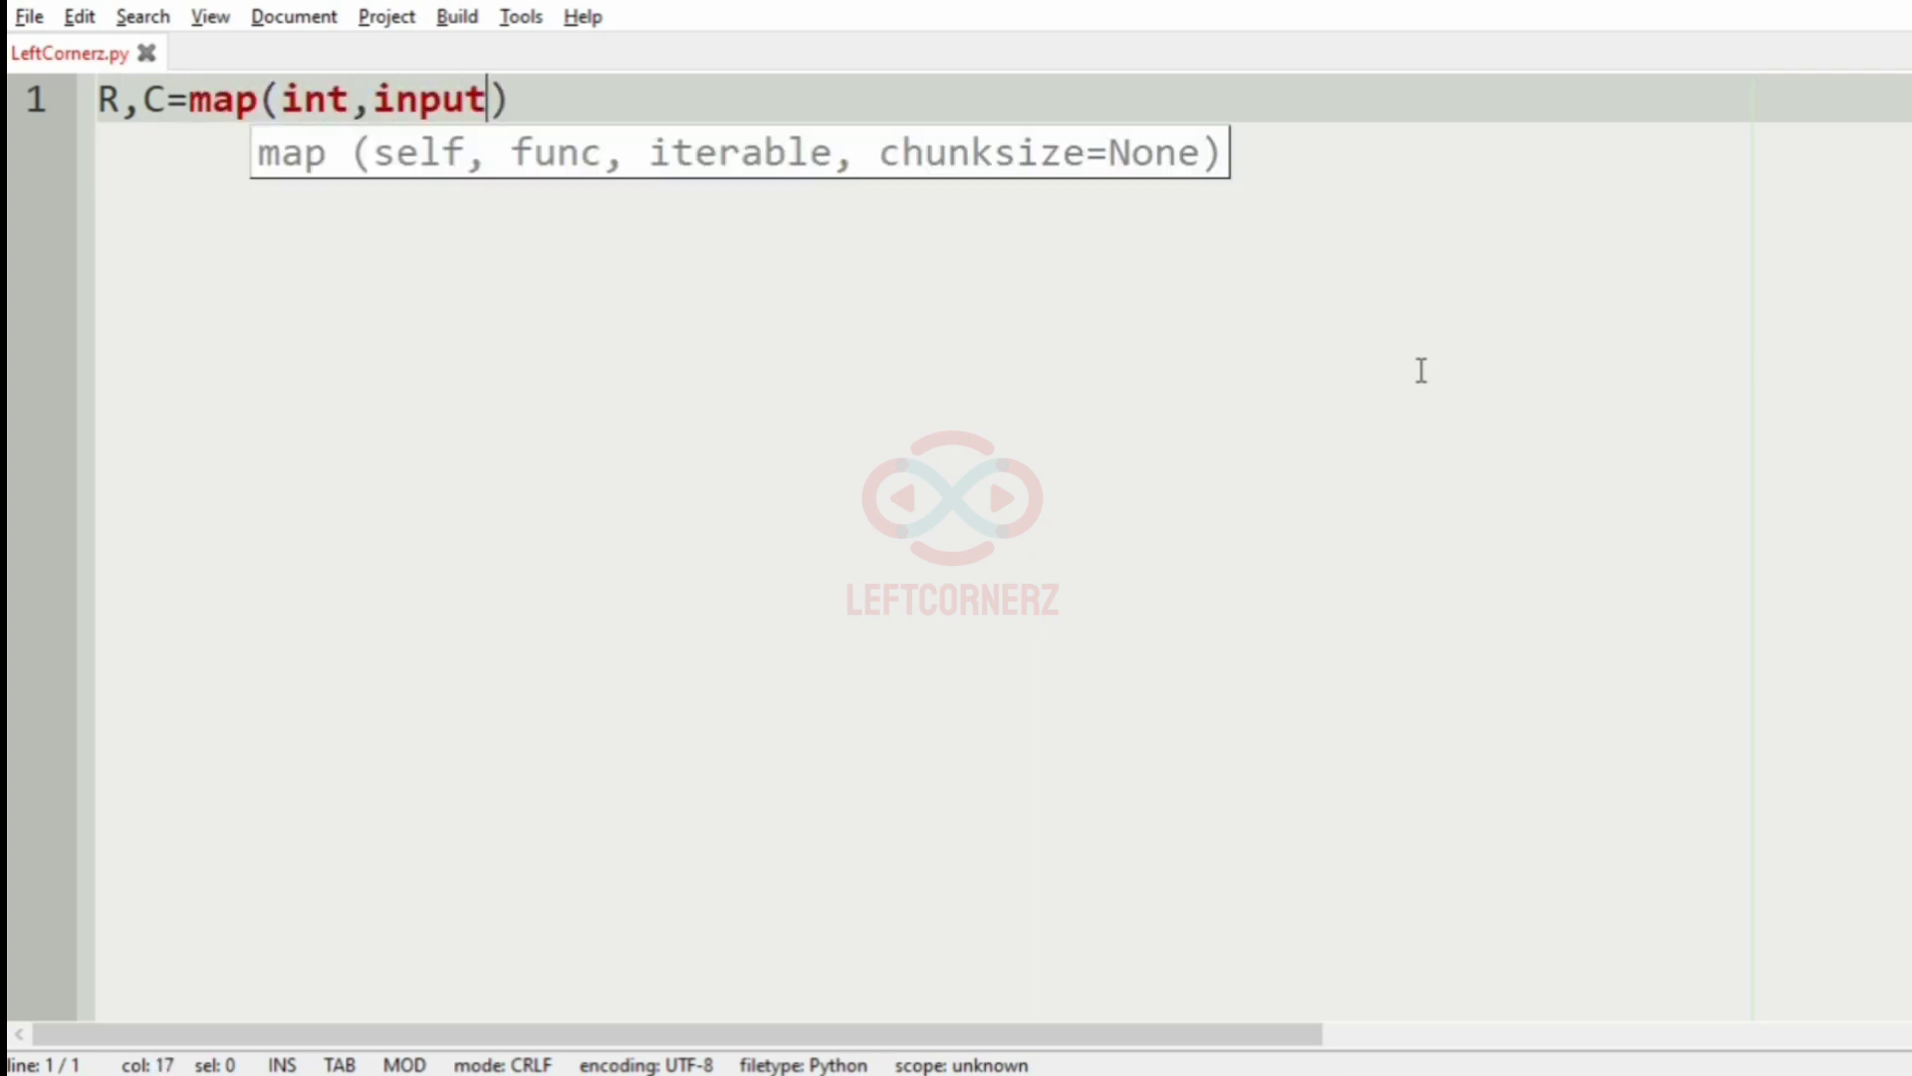
text(().spll)
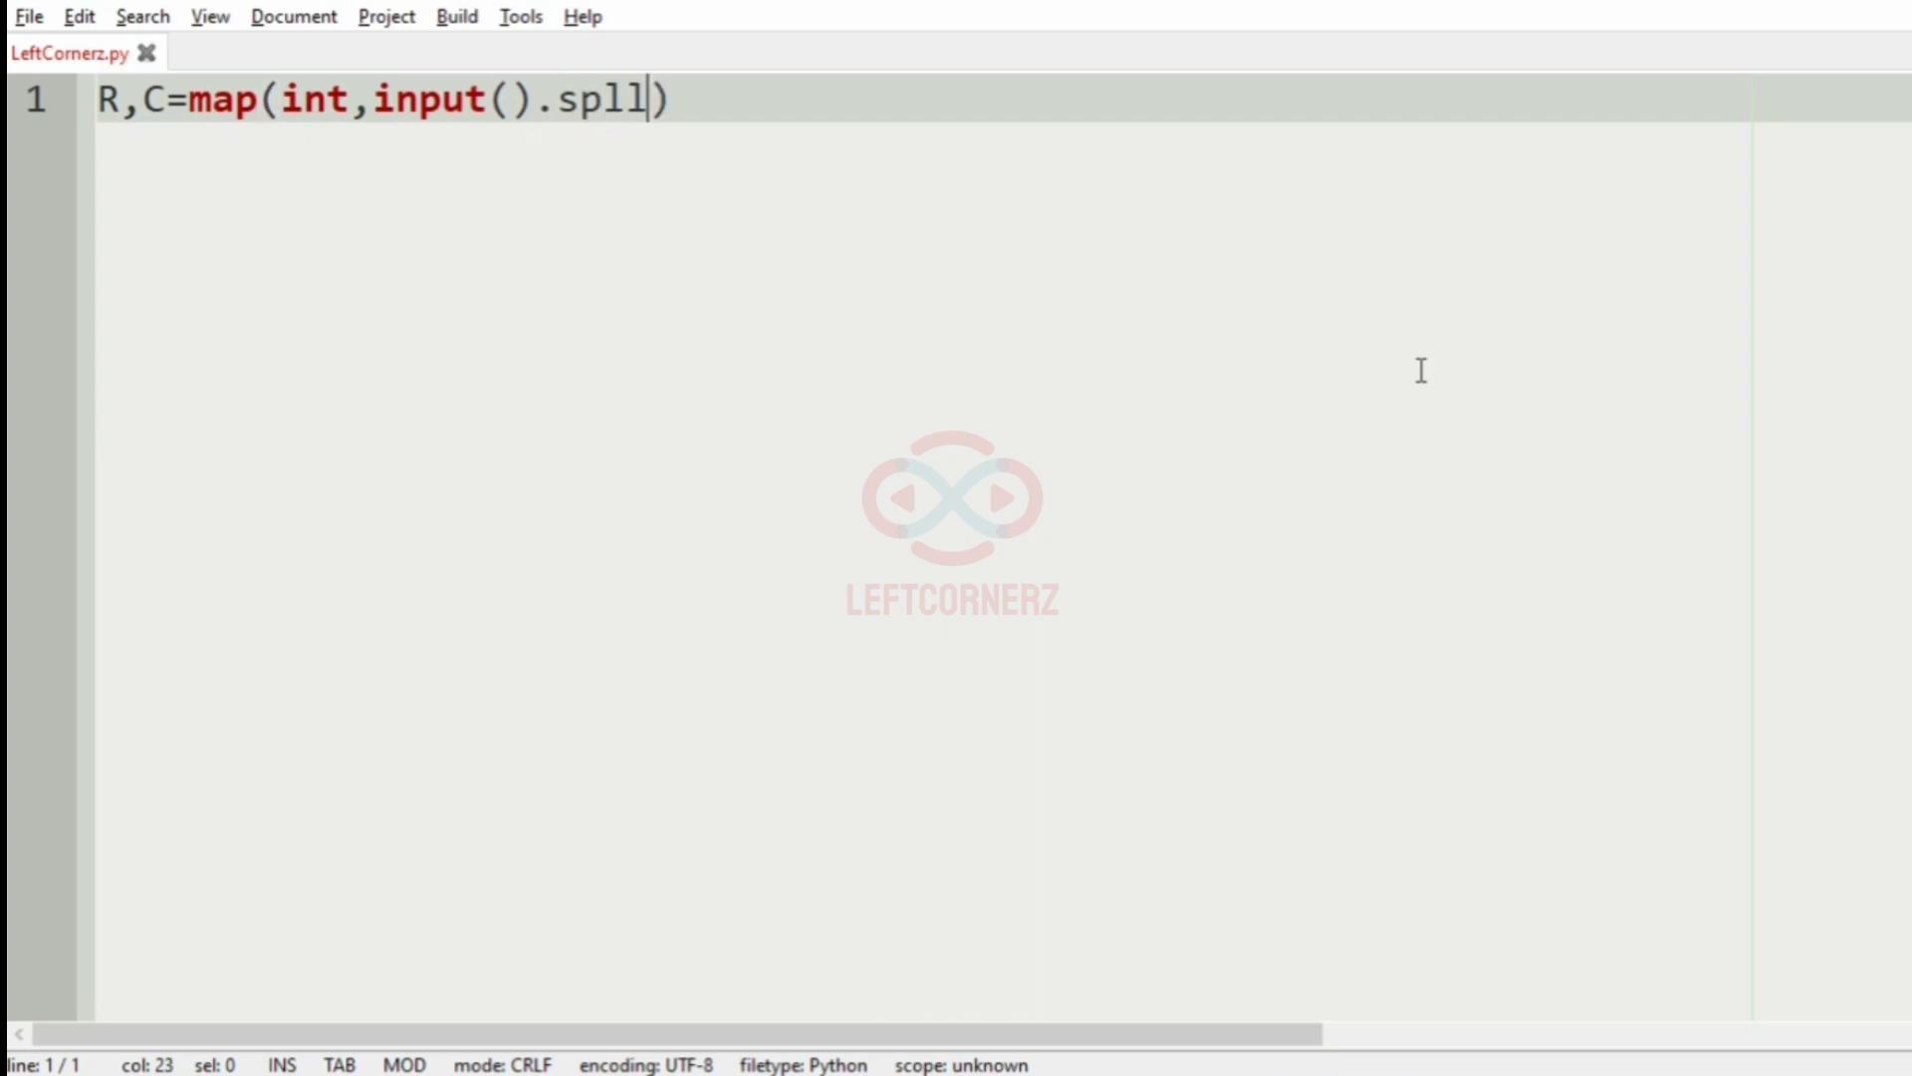
text(i)
Write the input-reading lines, fixing the split call and closing the matrix list
key(BackSpace)
key(BackSpace)
text(it())
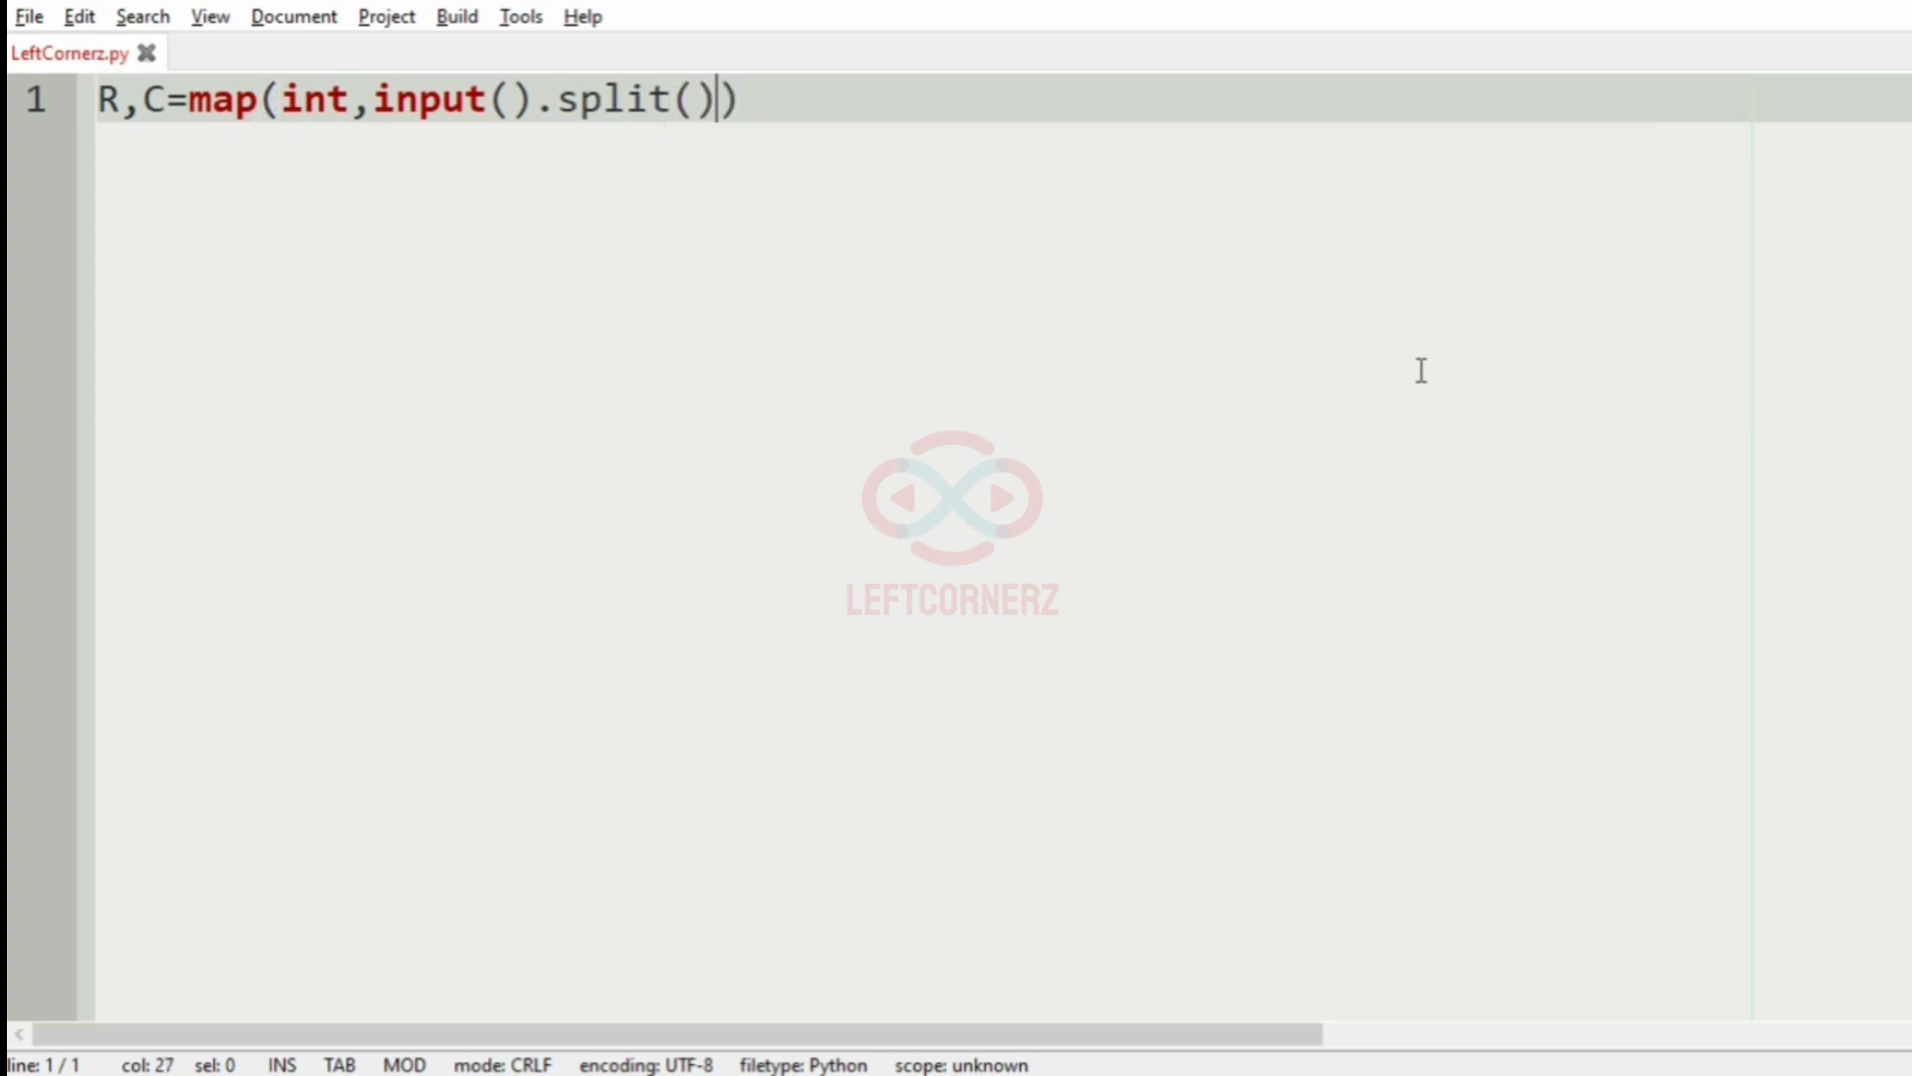
key(Return)
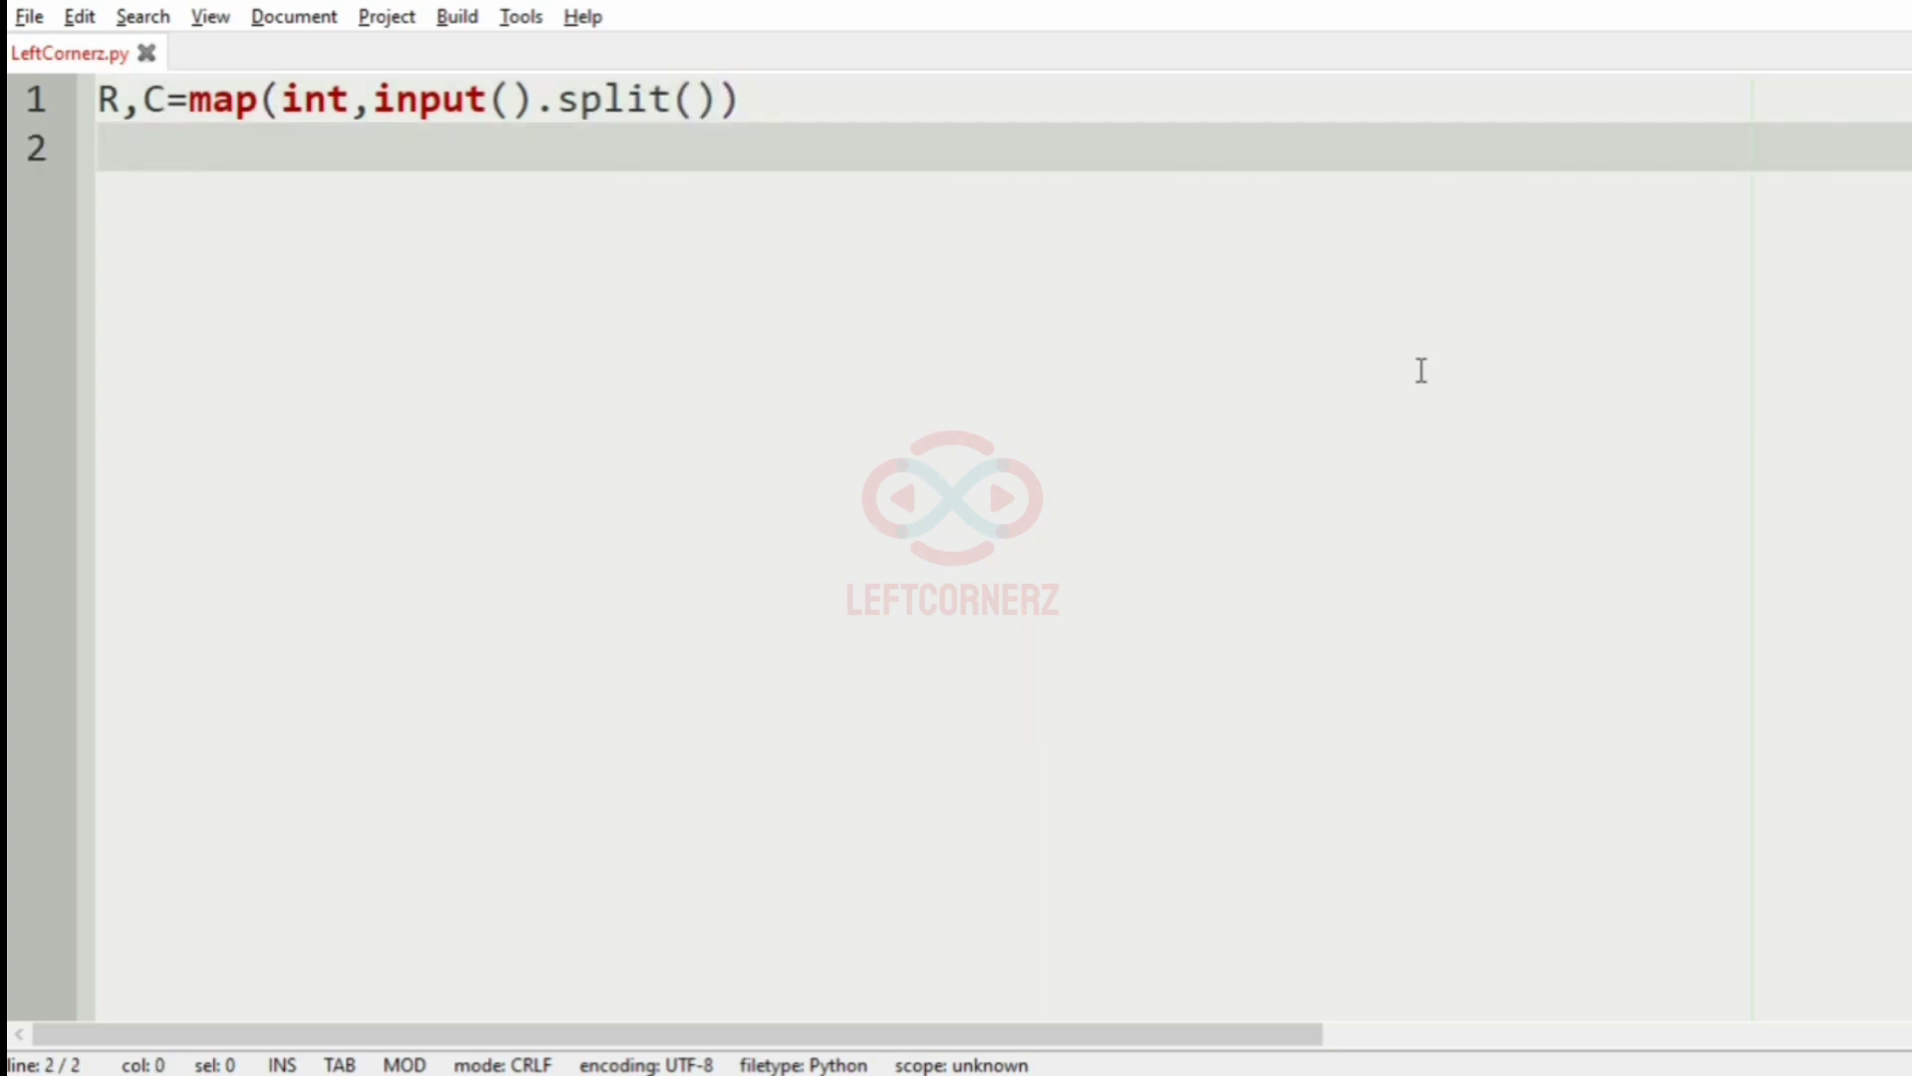
text(matrix)
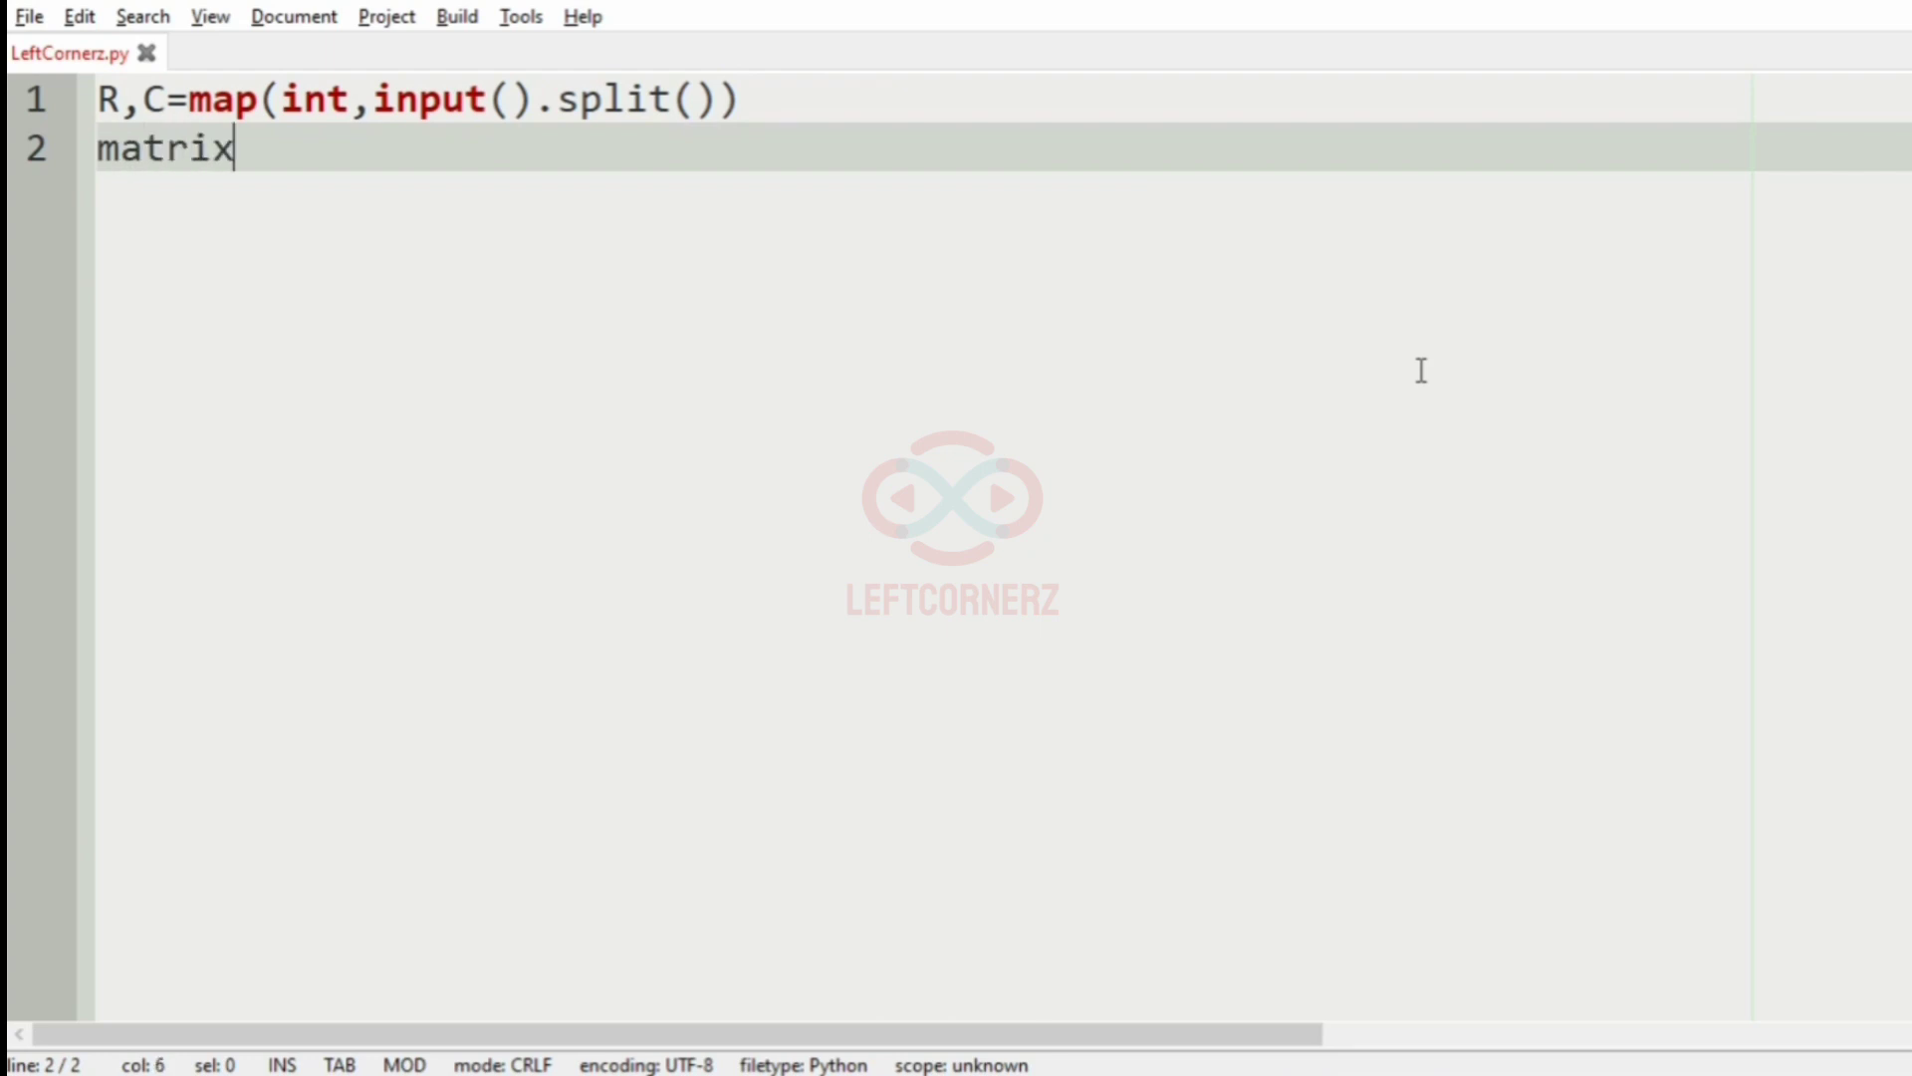
text(=[li)
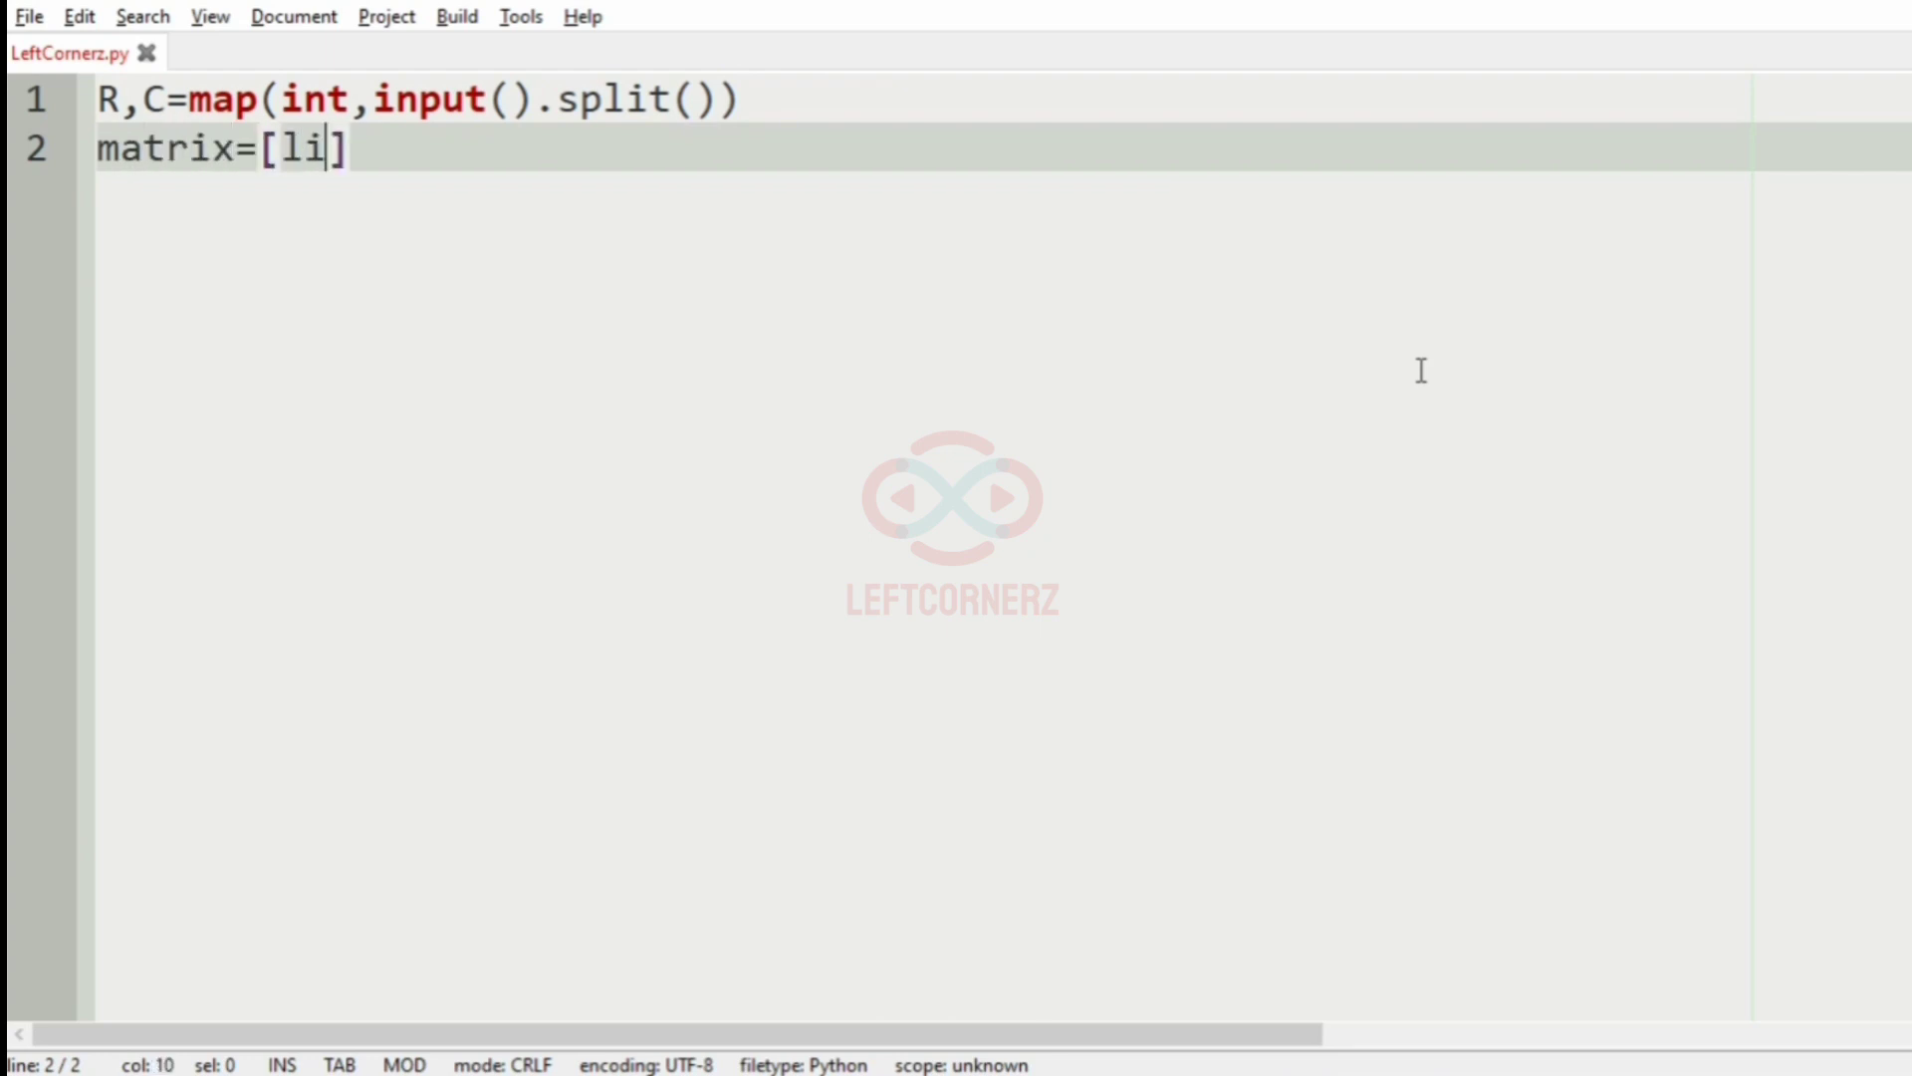
text(st(map()
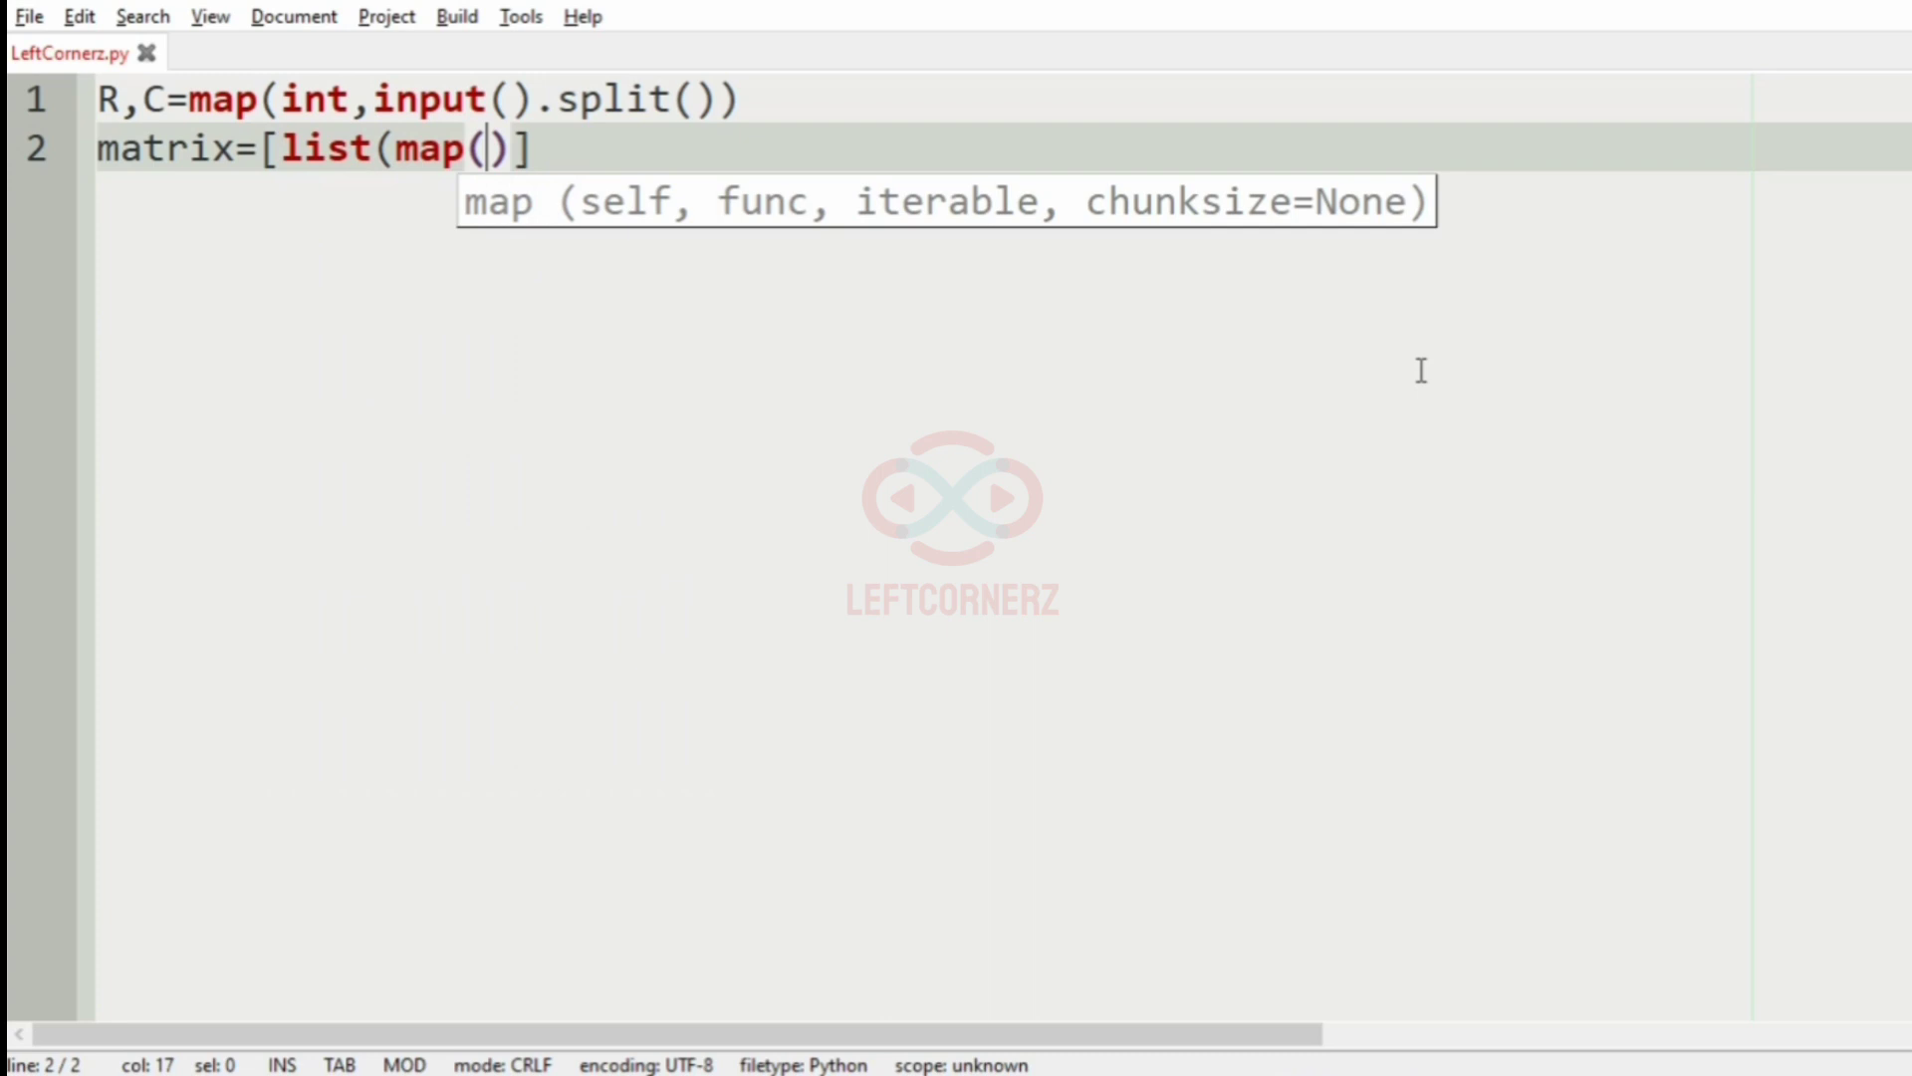
text(int,input()
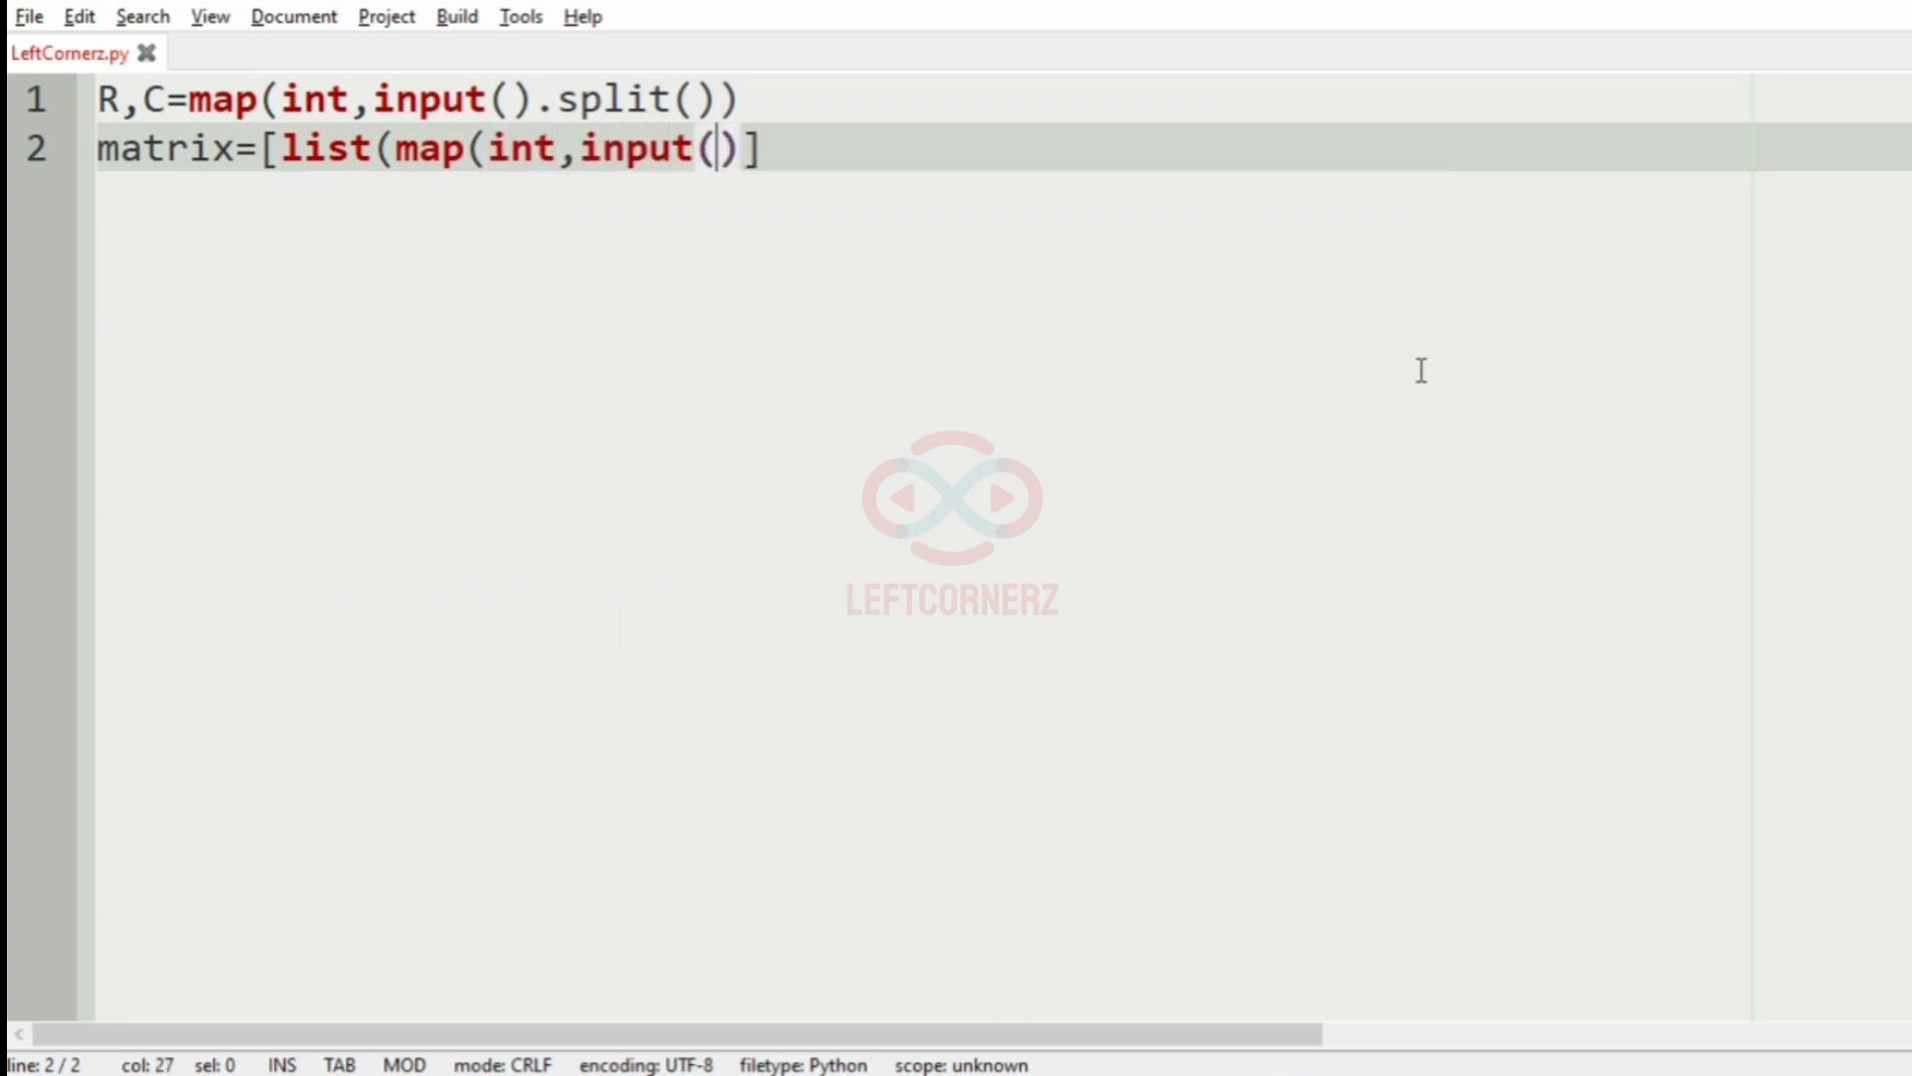
text().split)
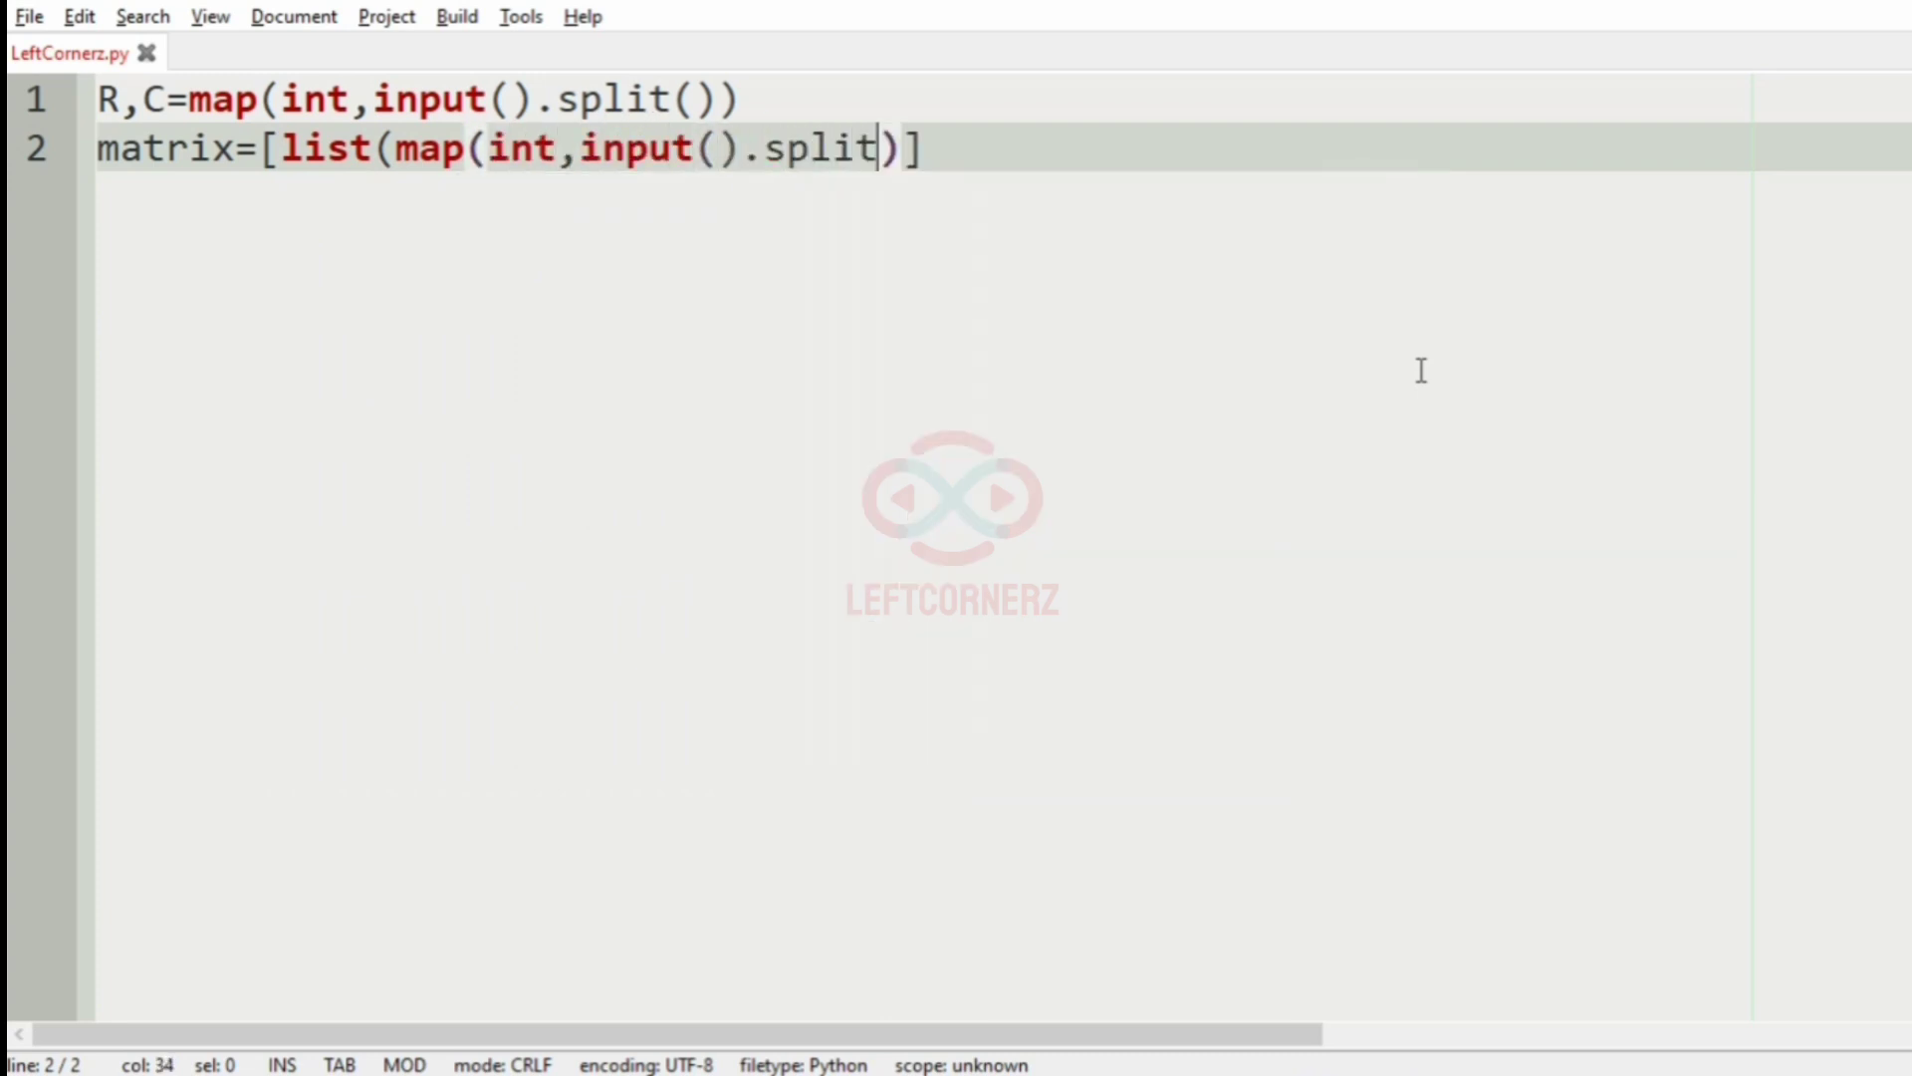
text(()))])
key(Return)
key(Up)
key(End)
key(Left)
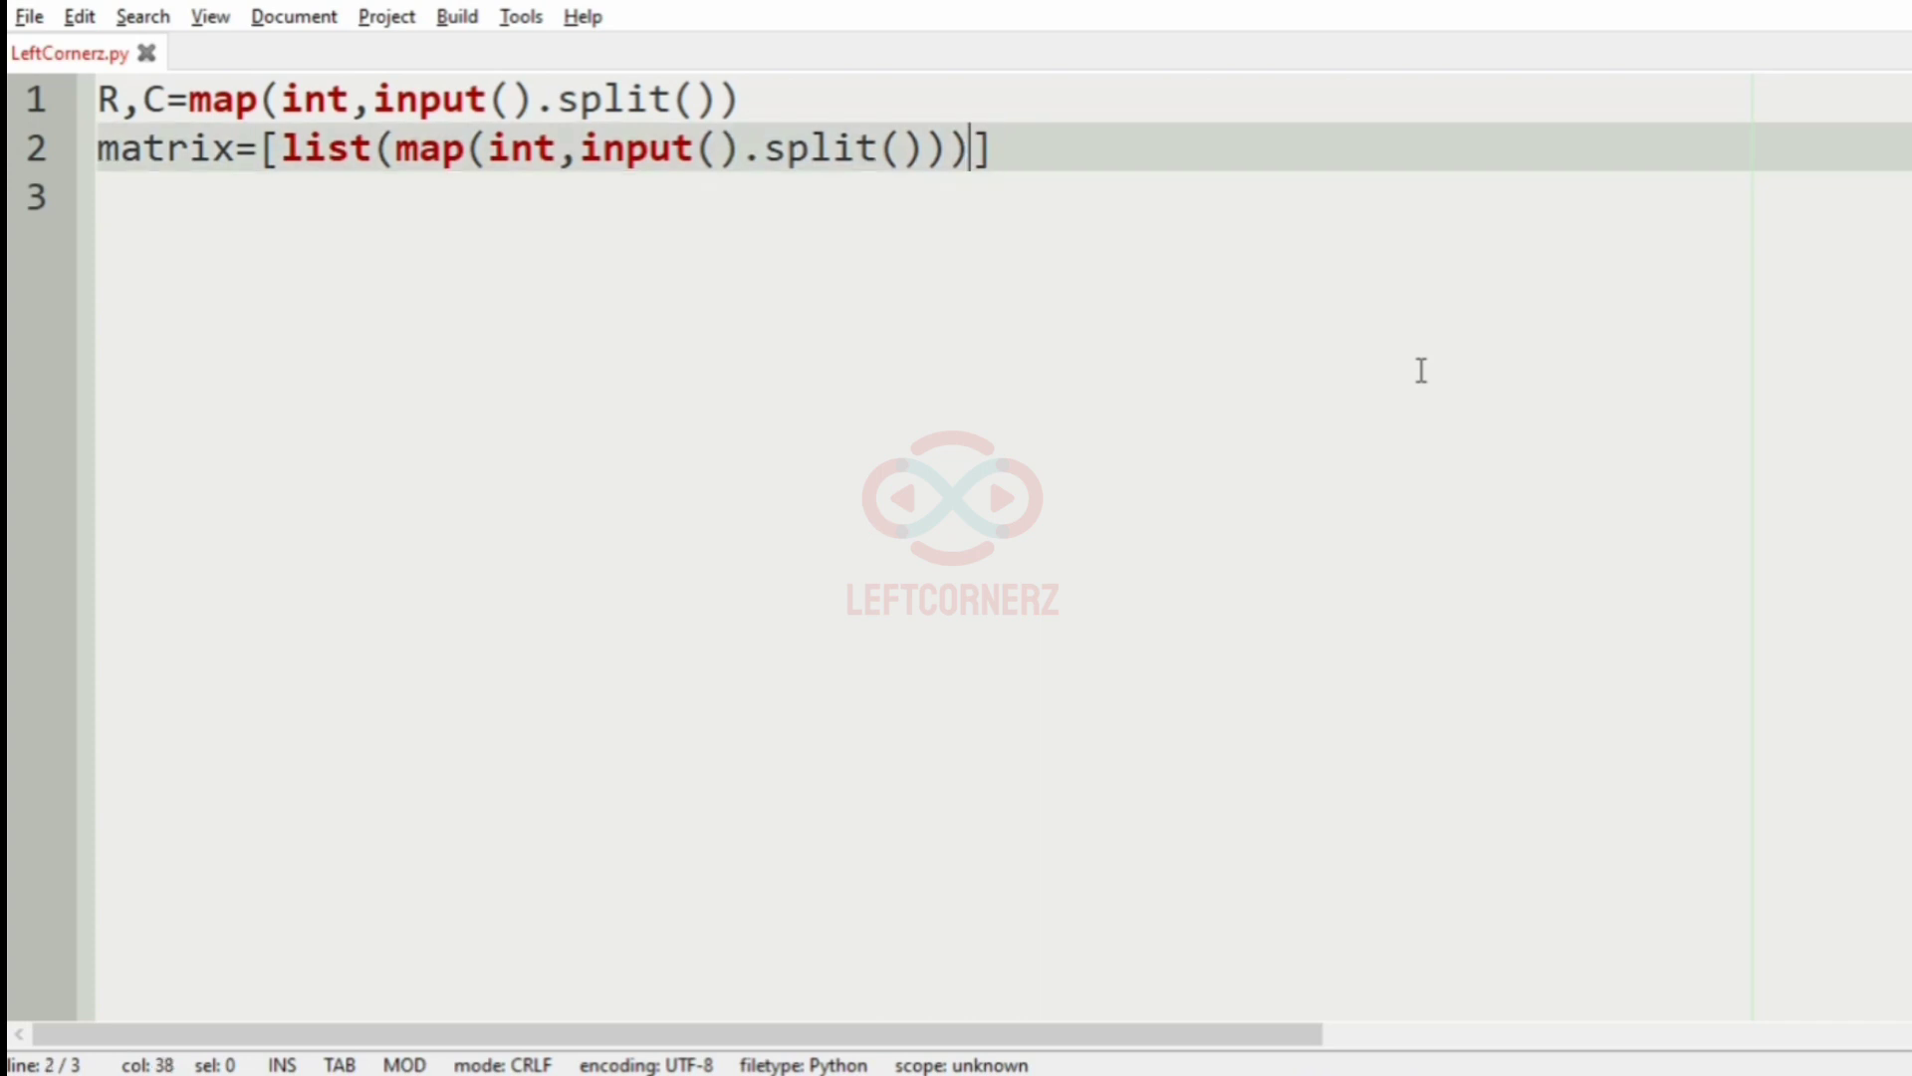
text(for row in)
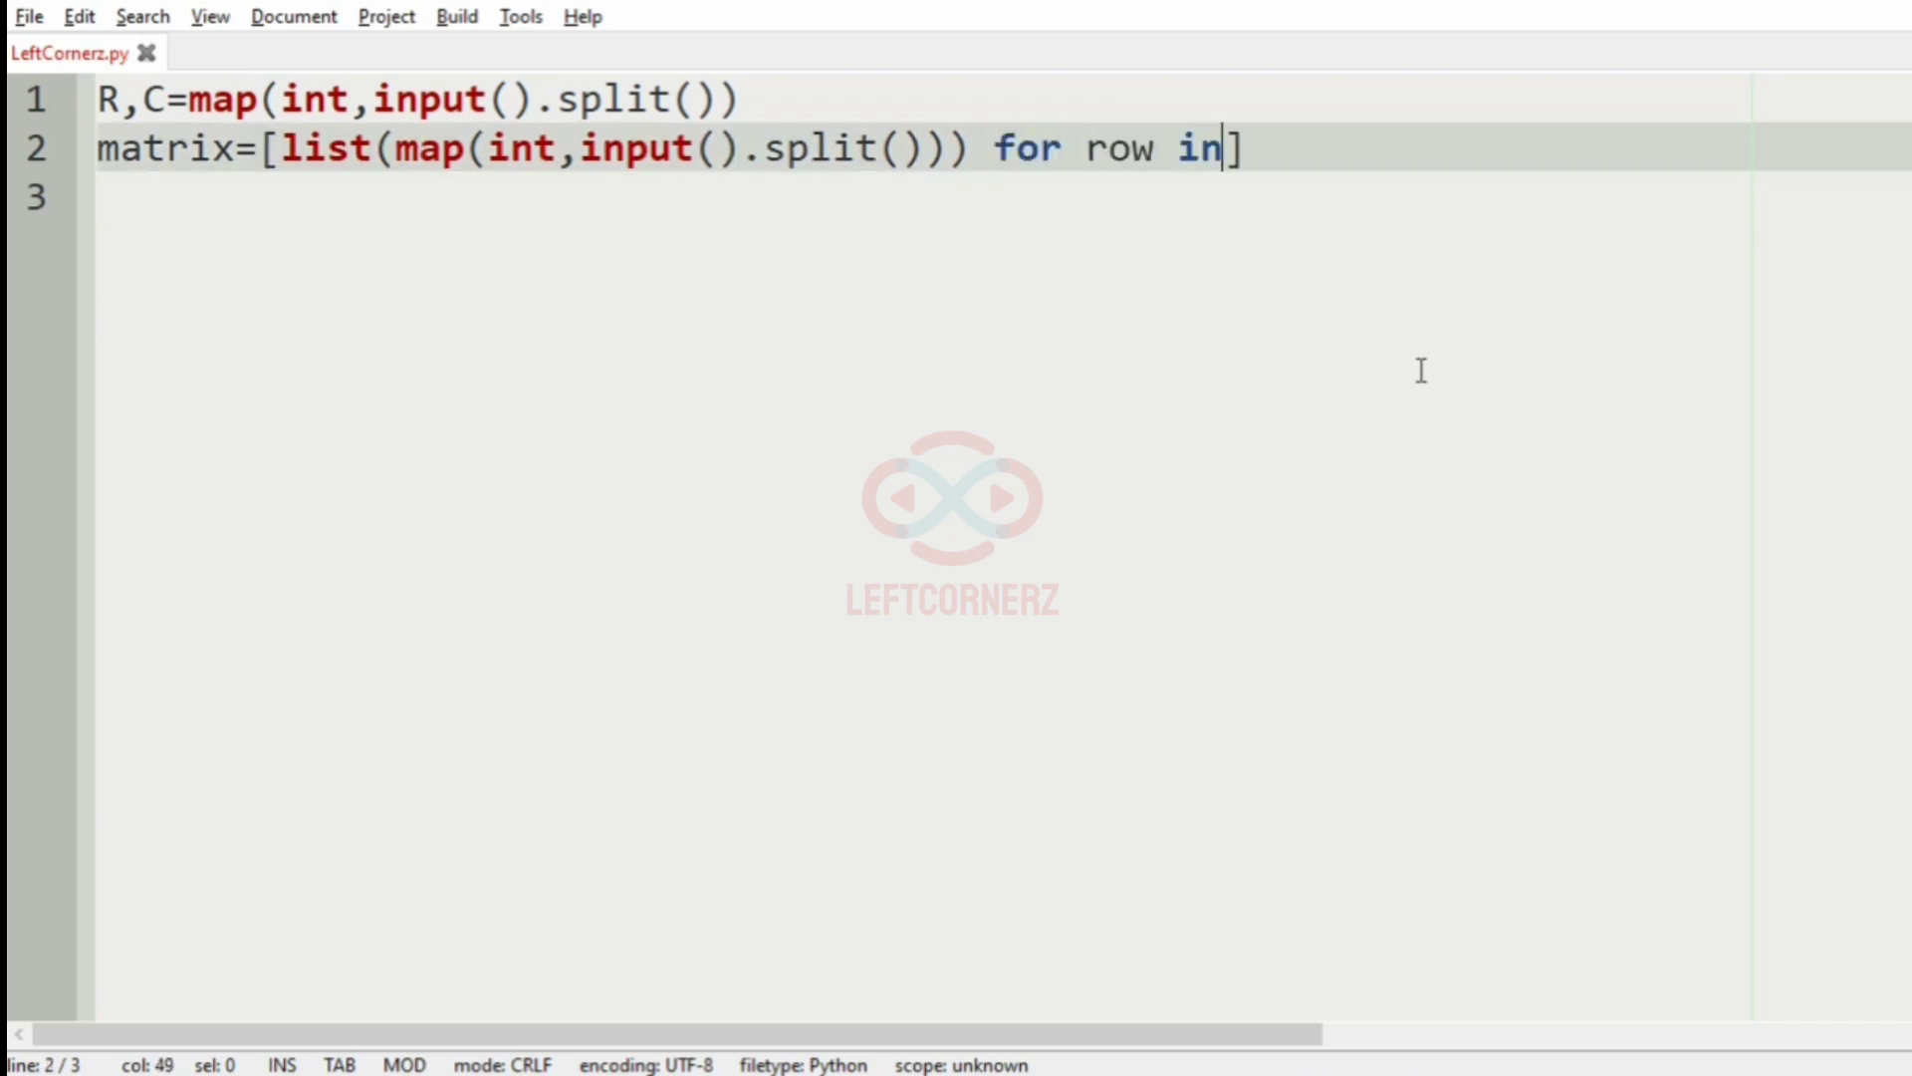
text( ran)
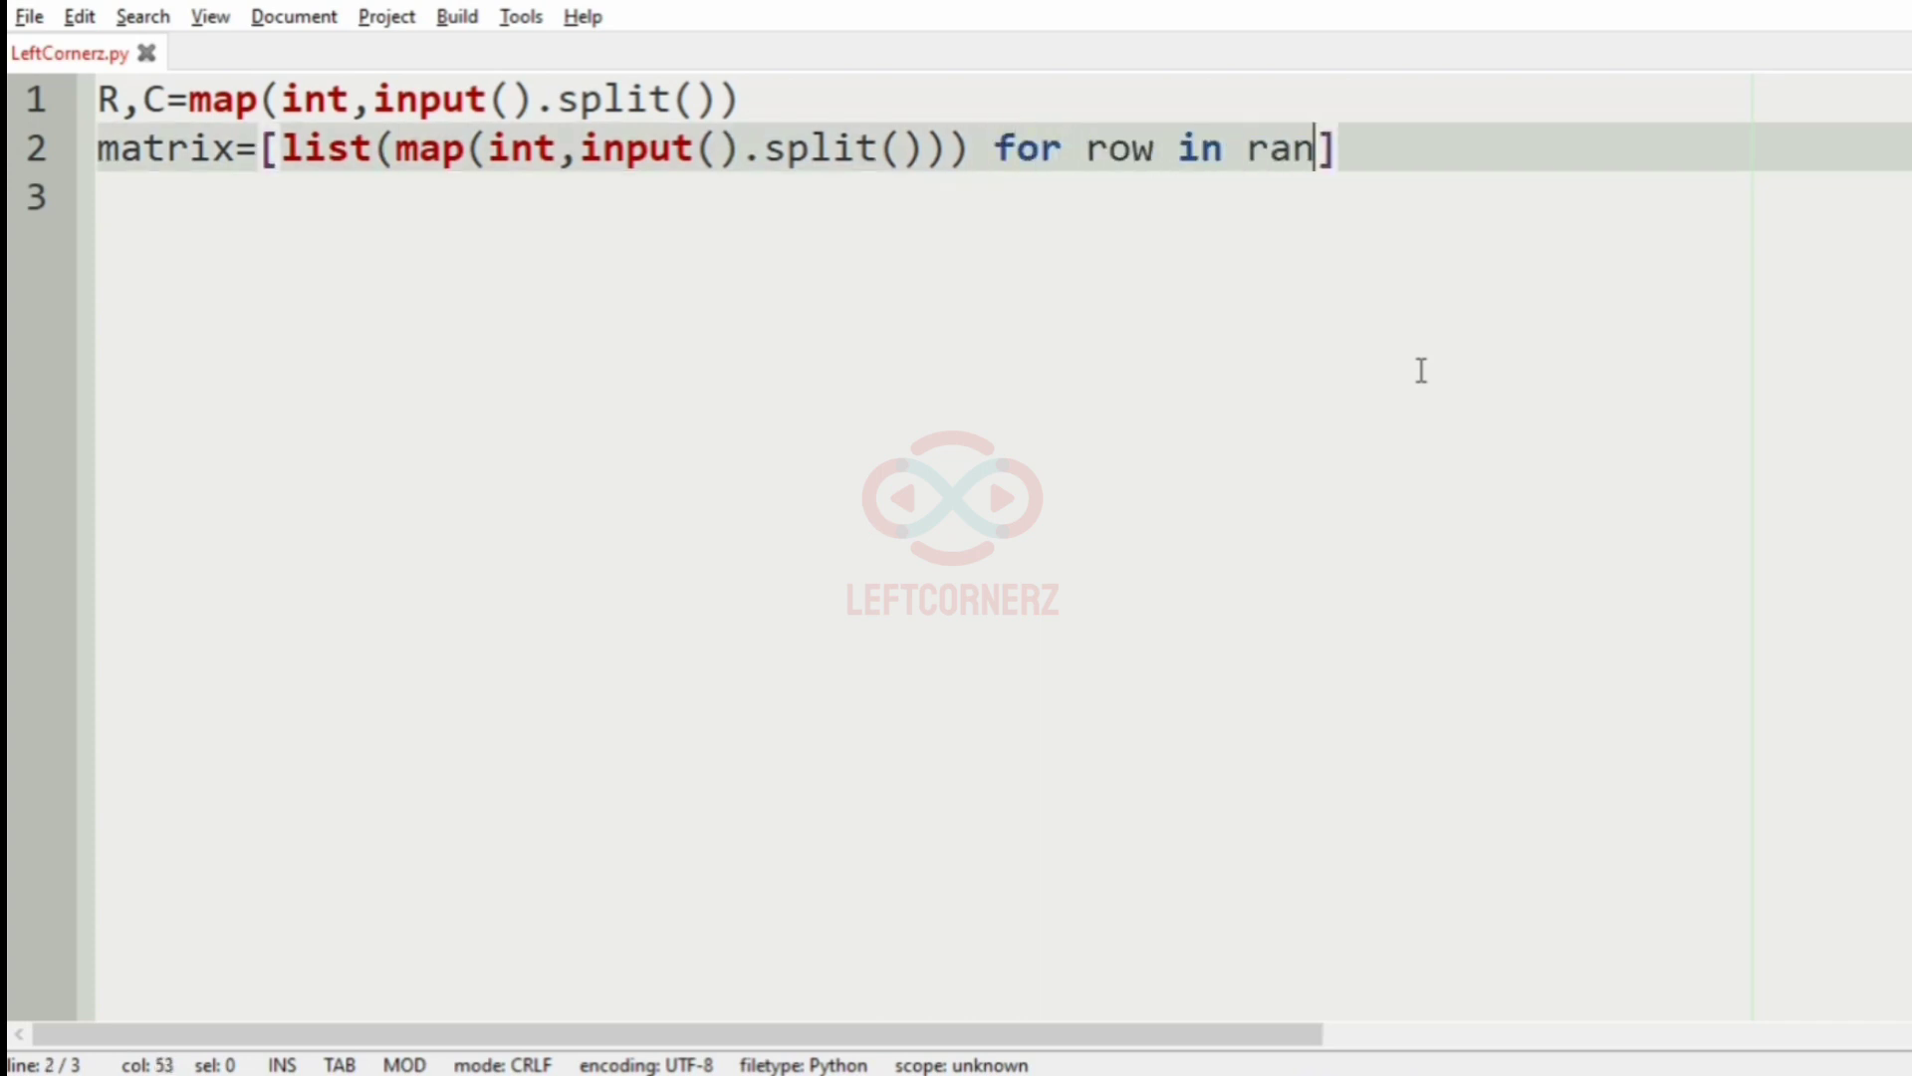
text(ge(R)
key(Right)
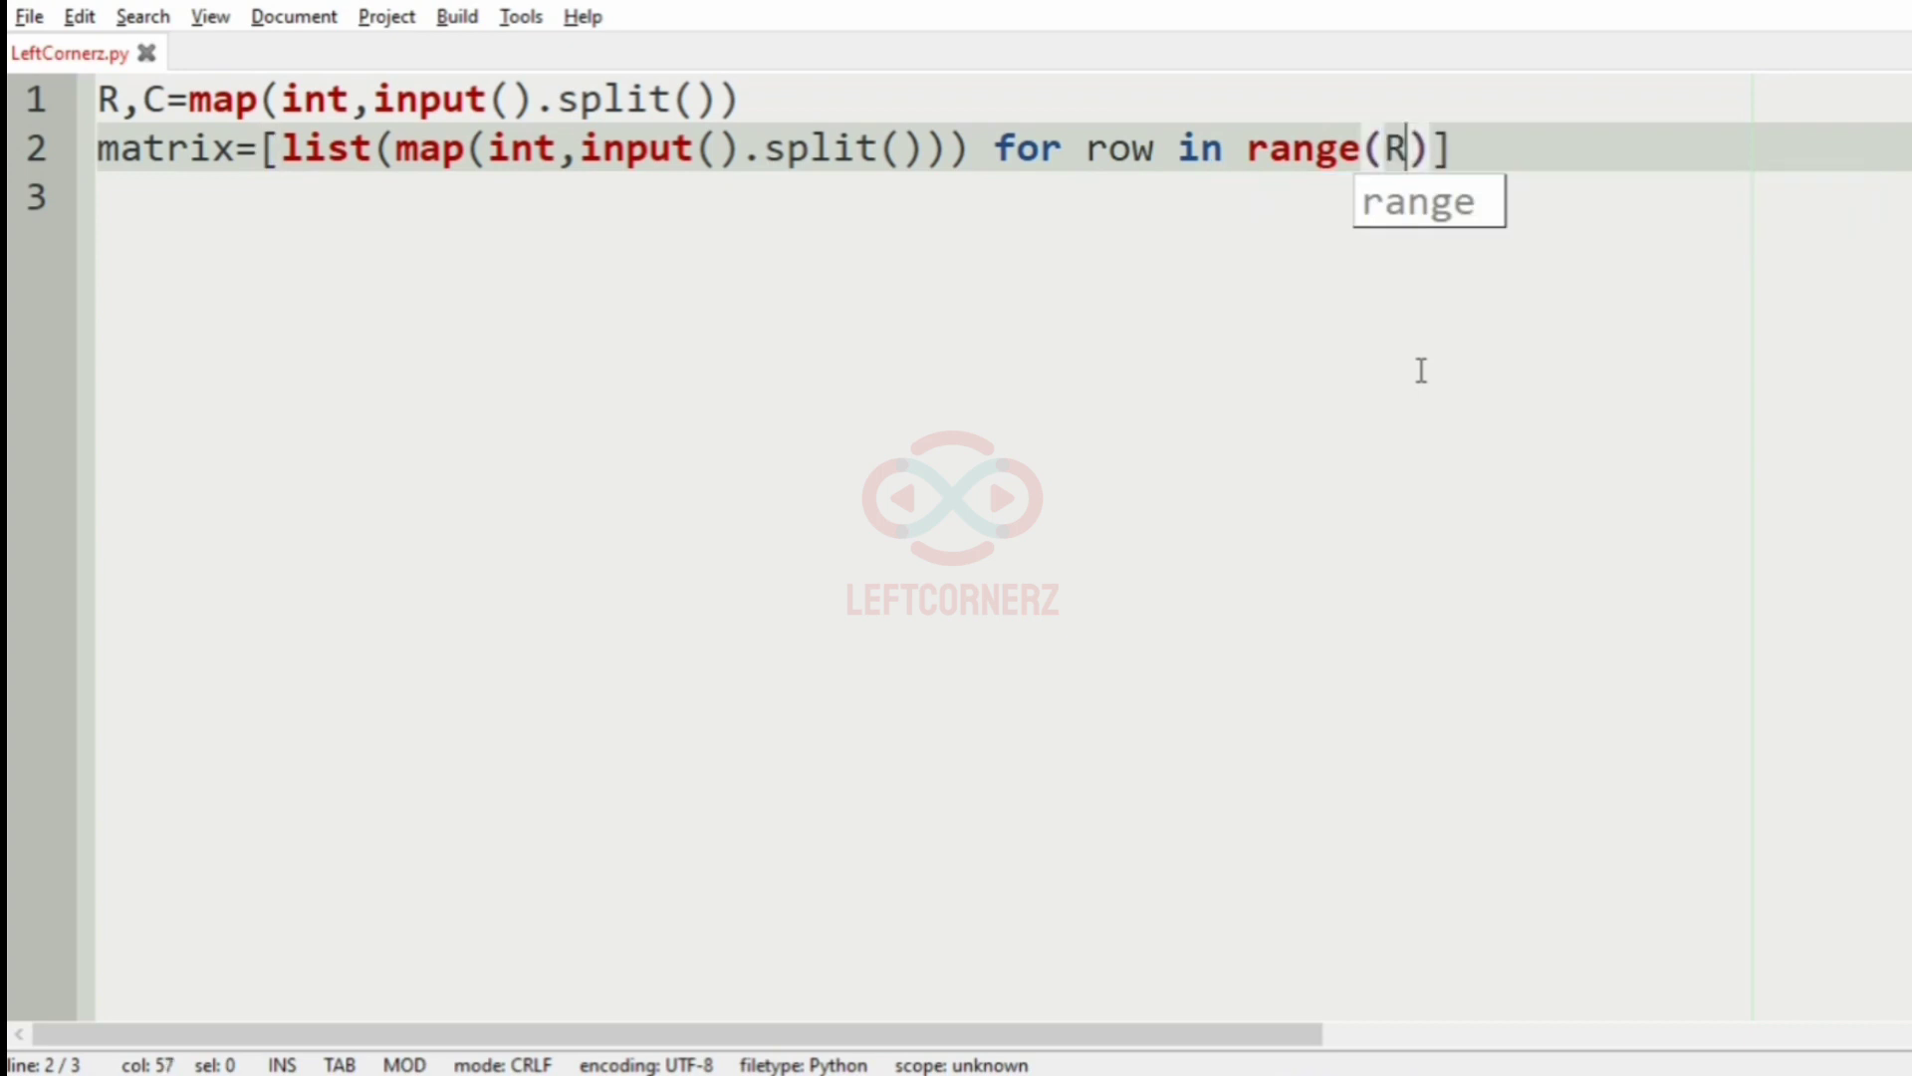
key(Right)
key(Return)
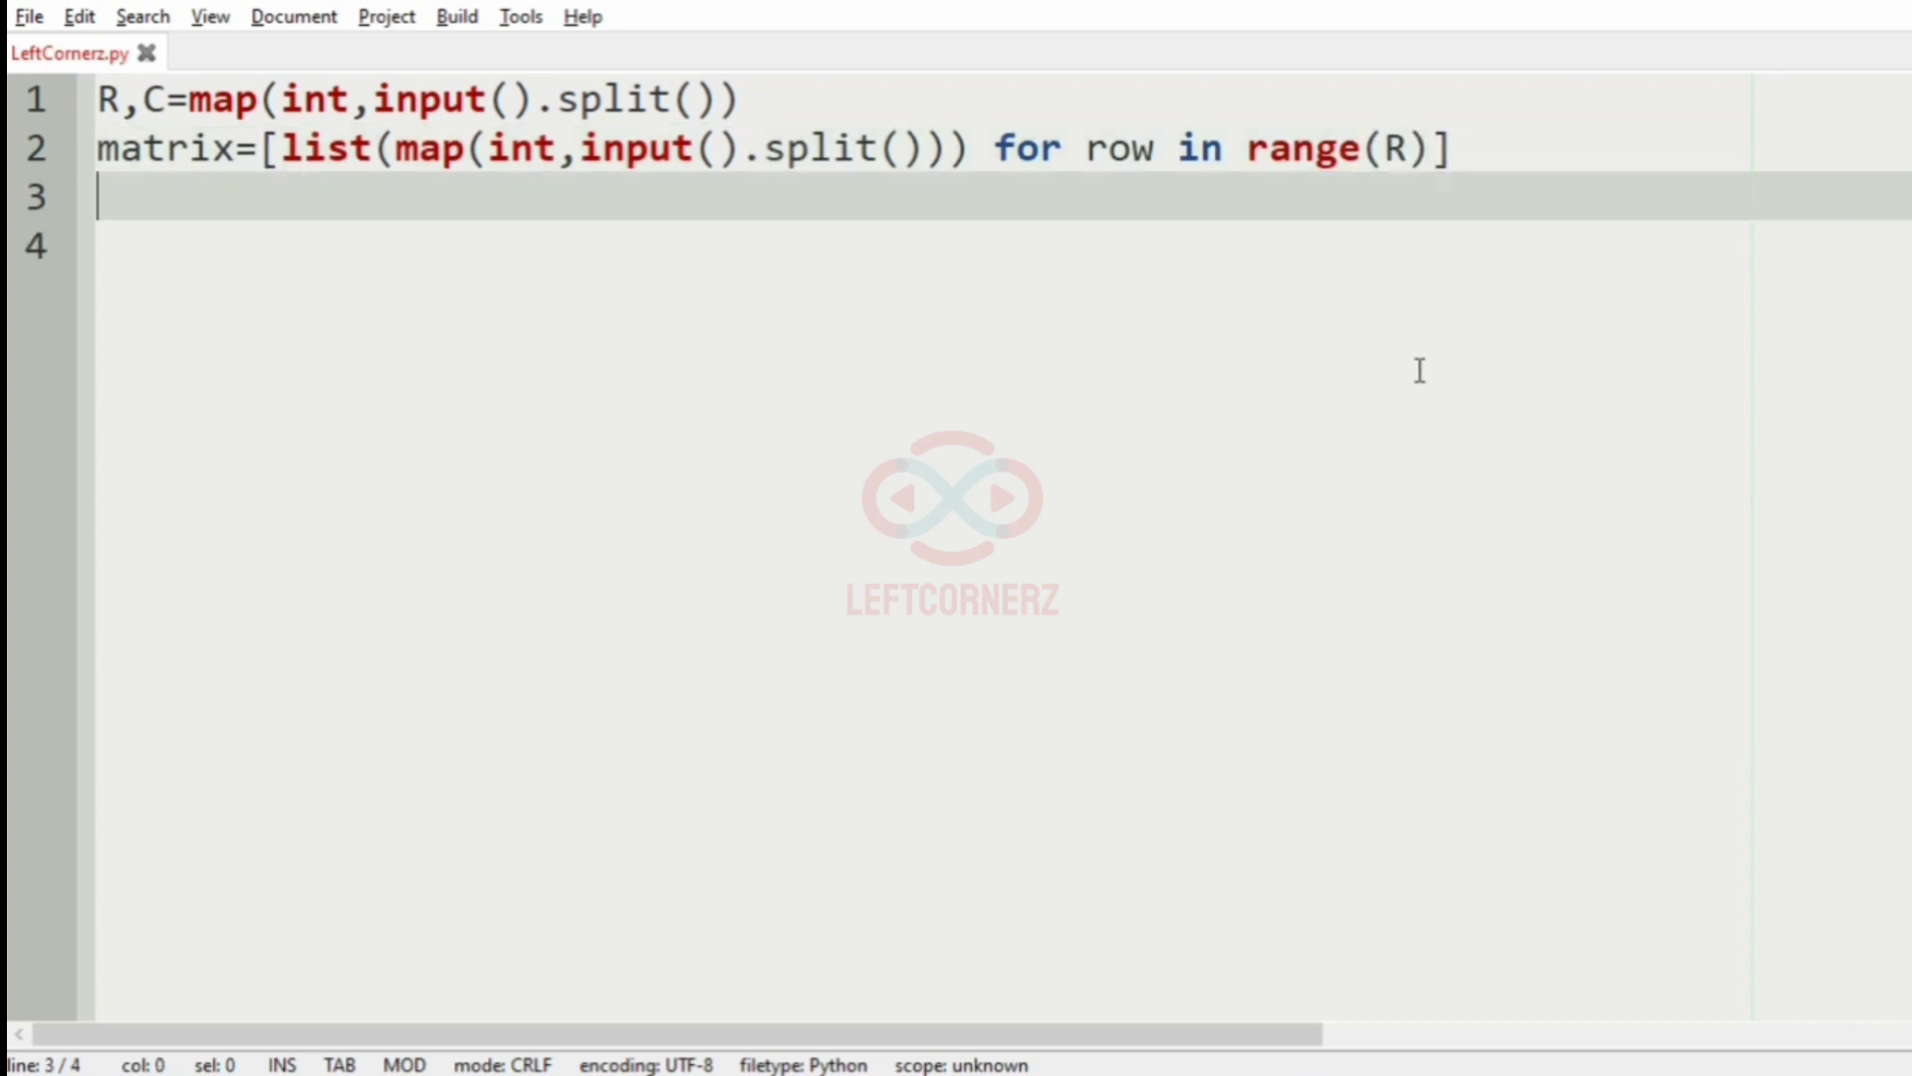
text(for c)
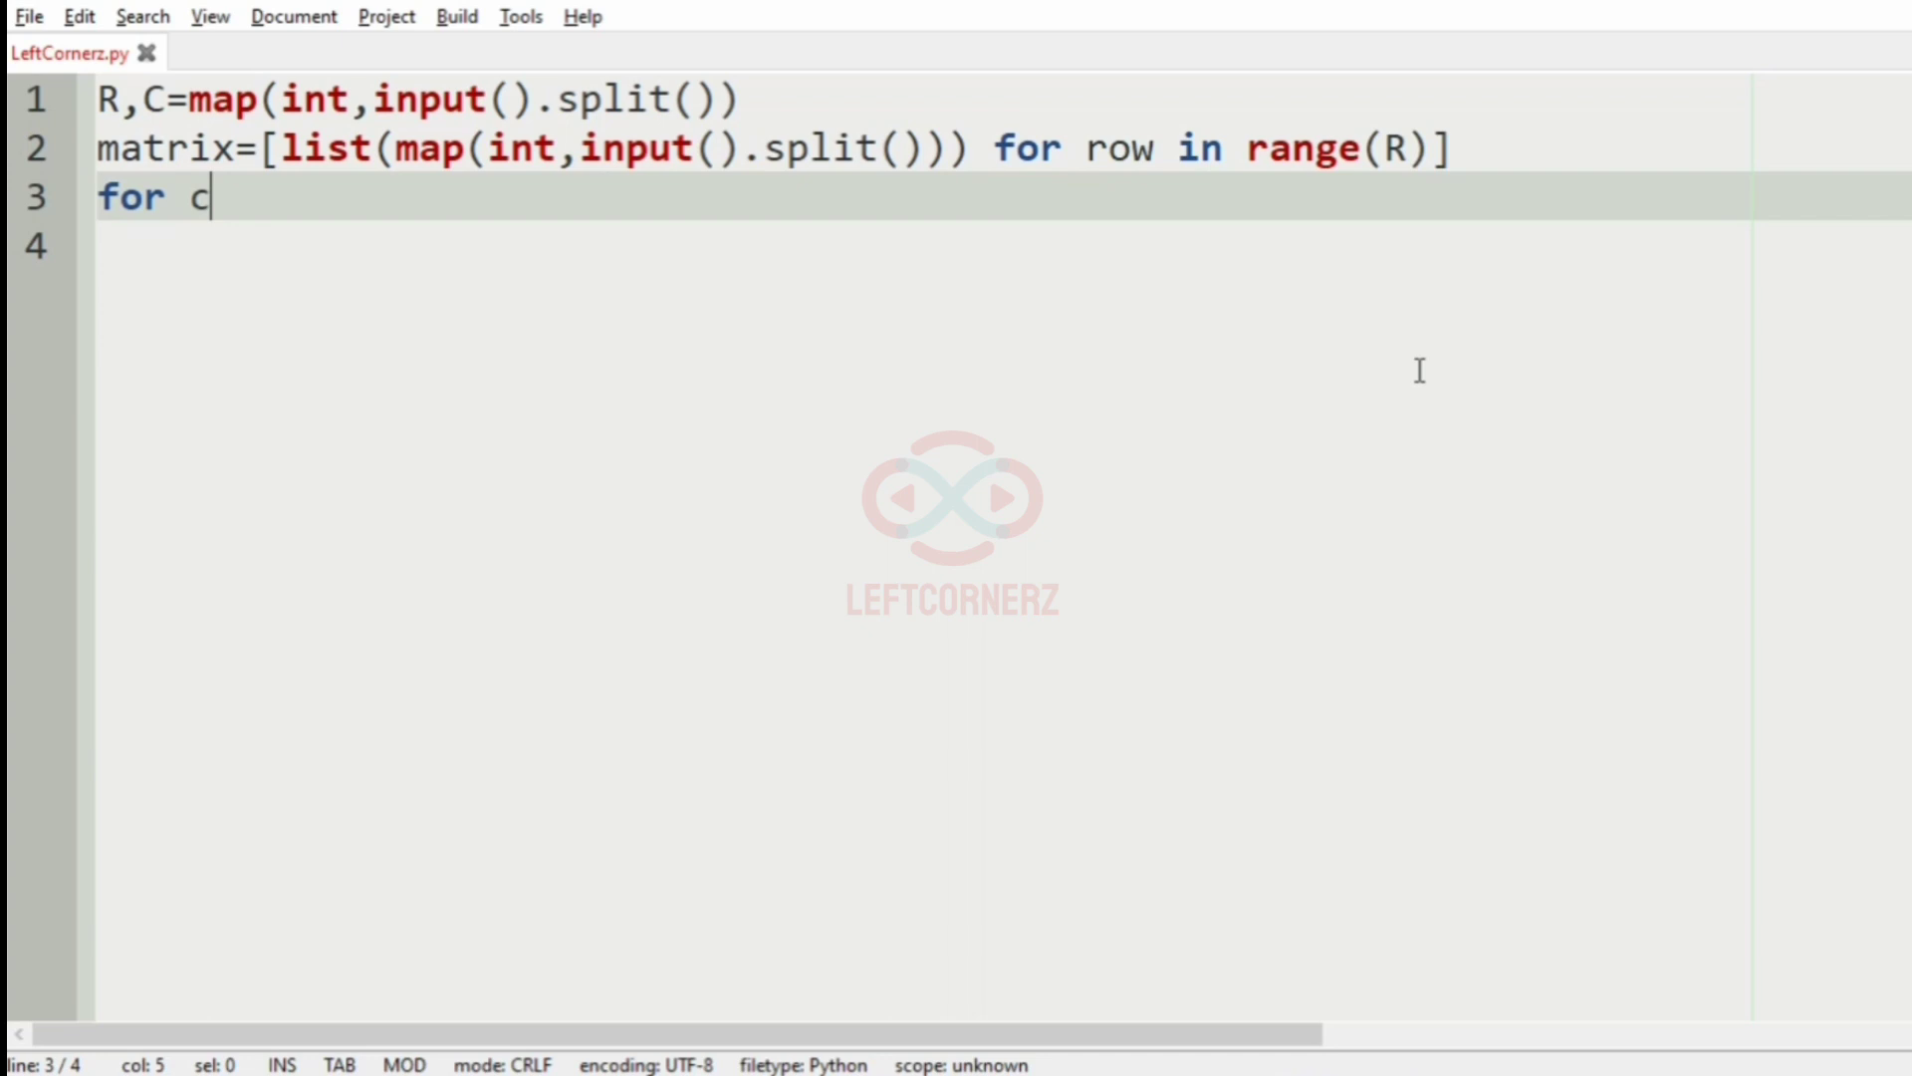
text(tr in range)
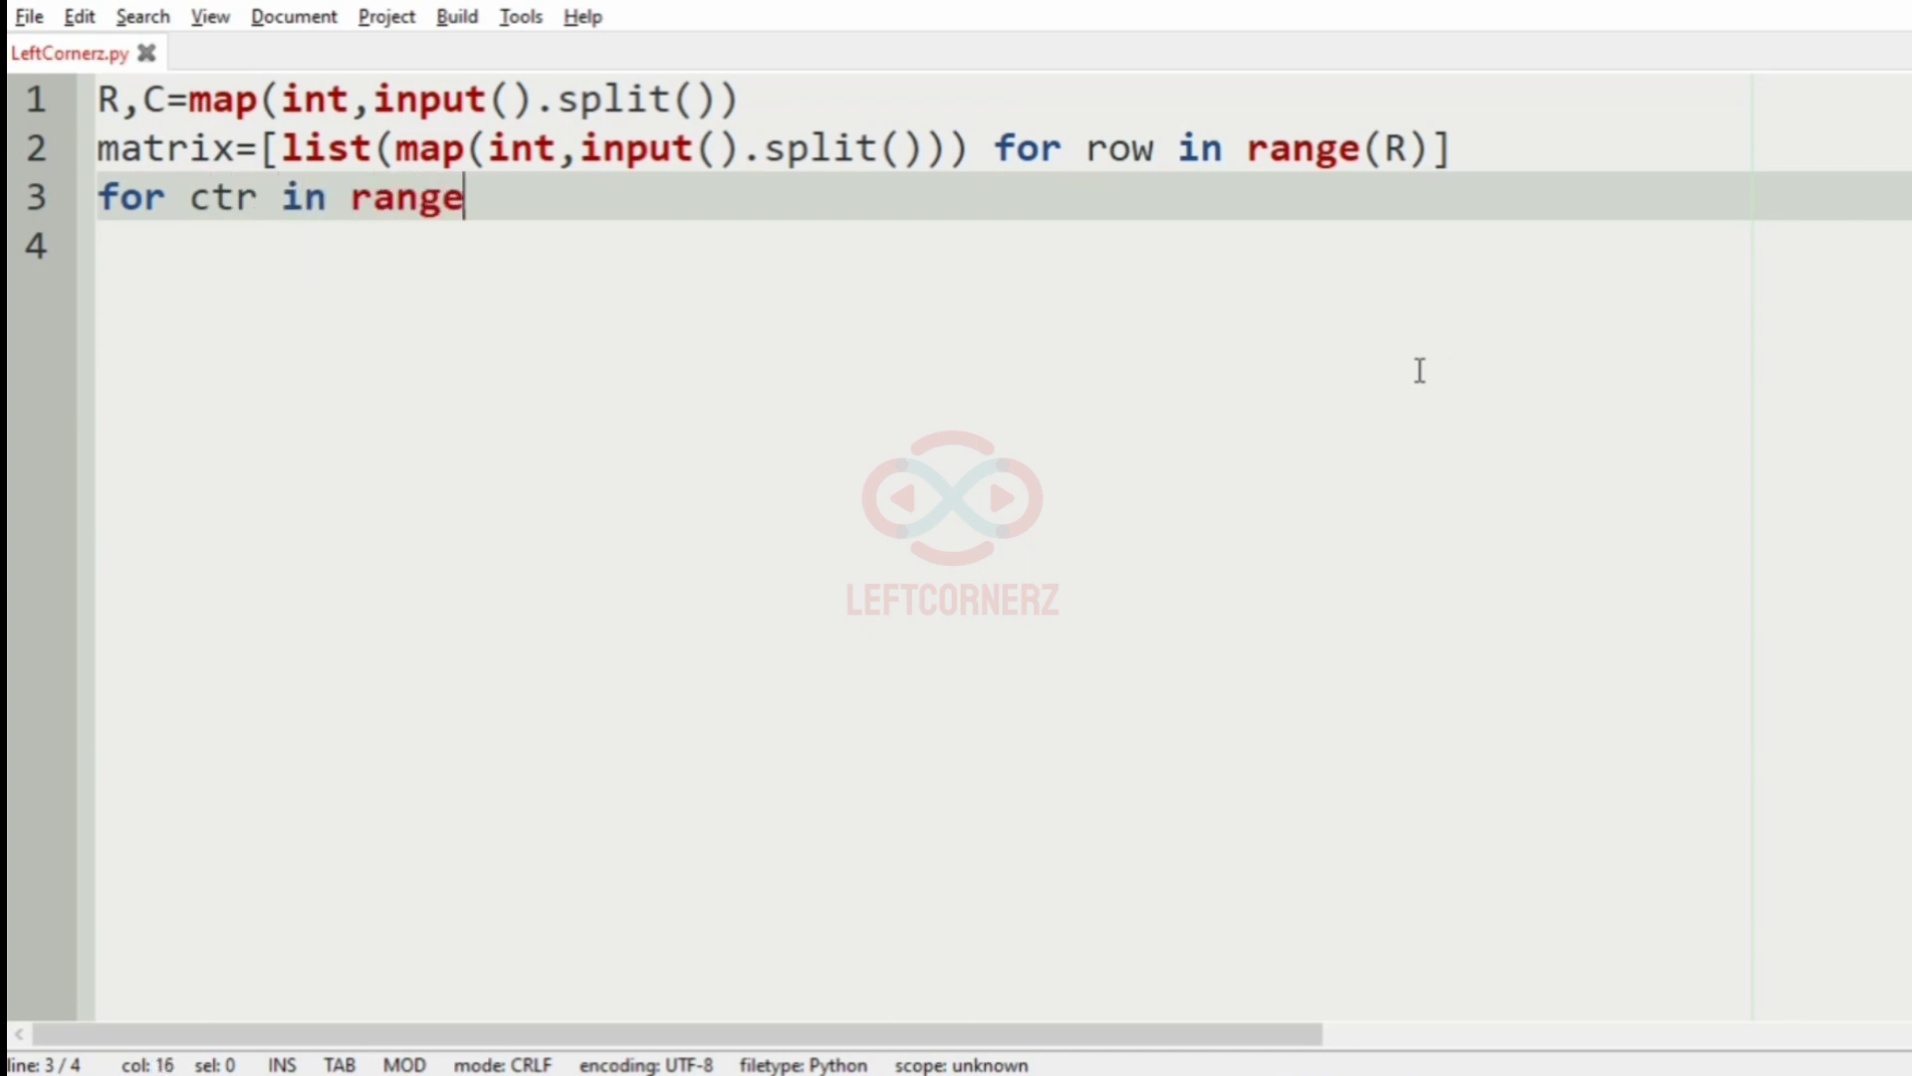
text((1-)
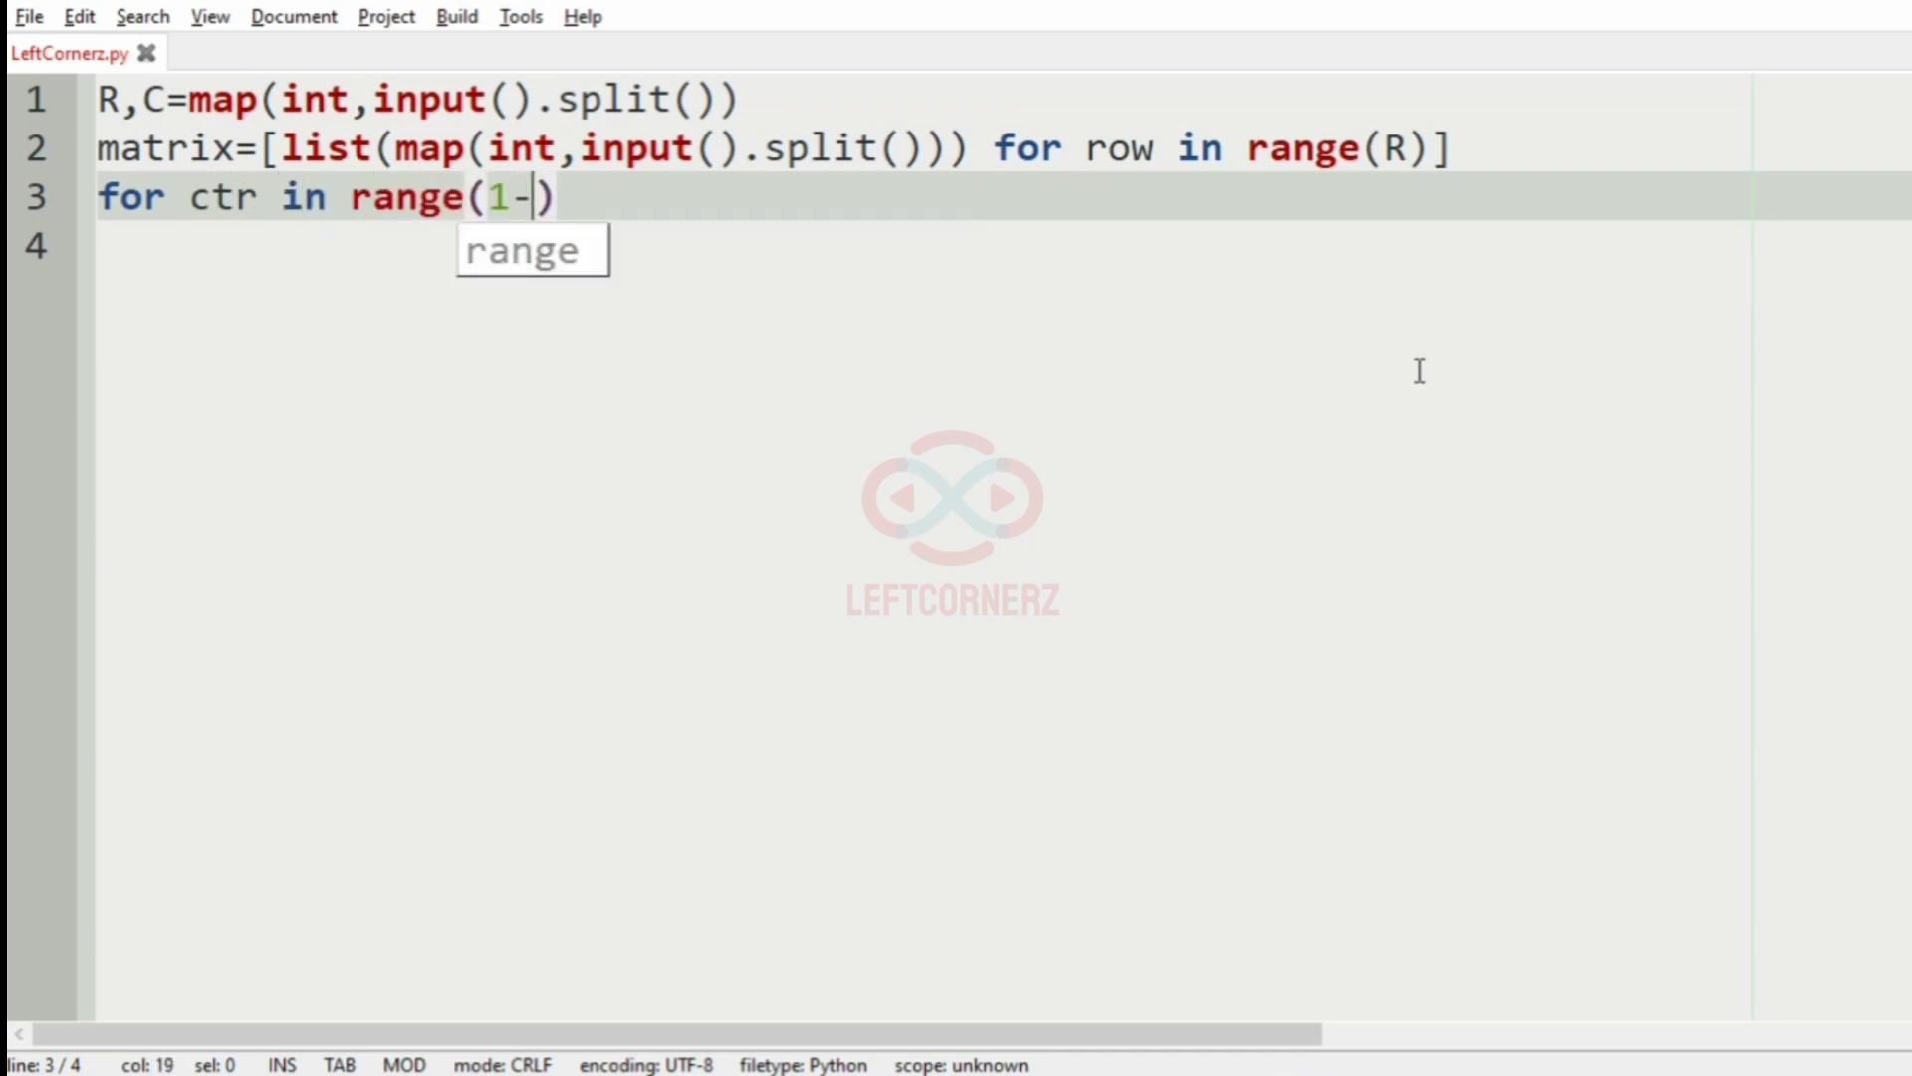
text(C,R)
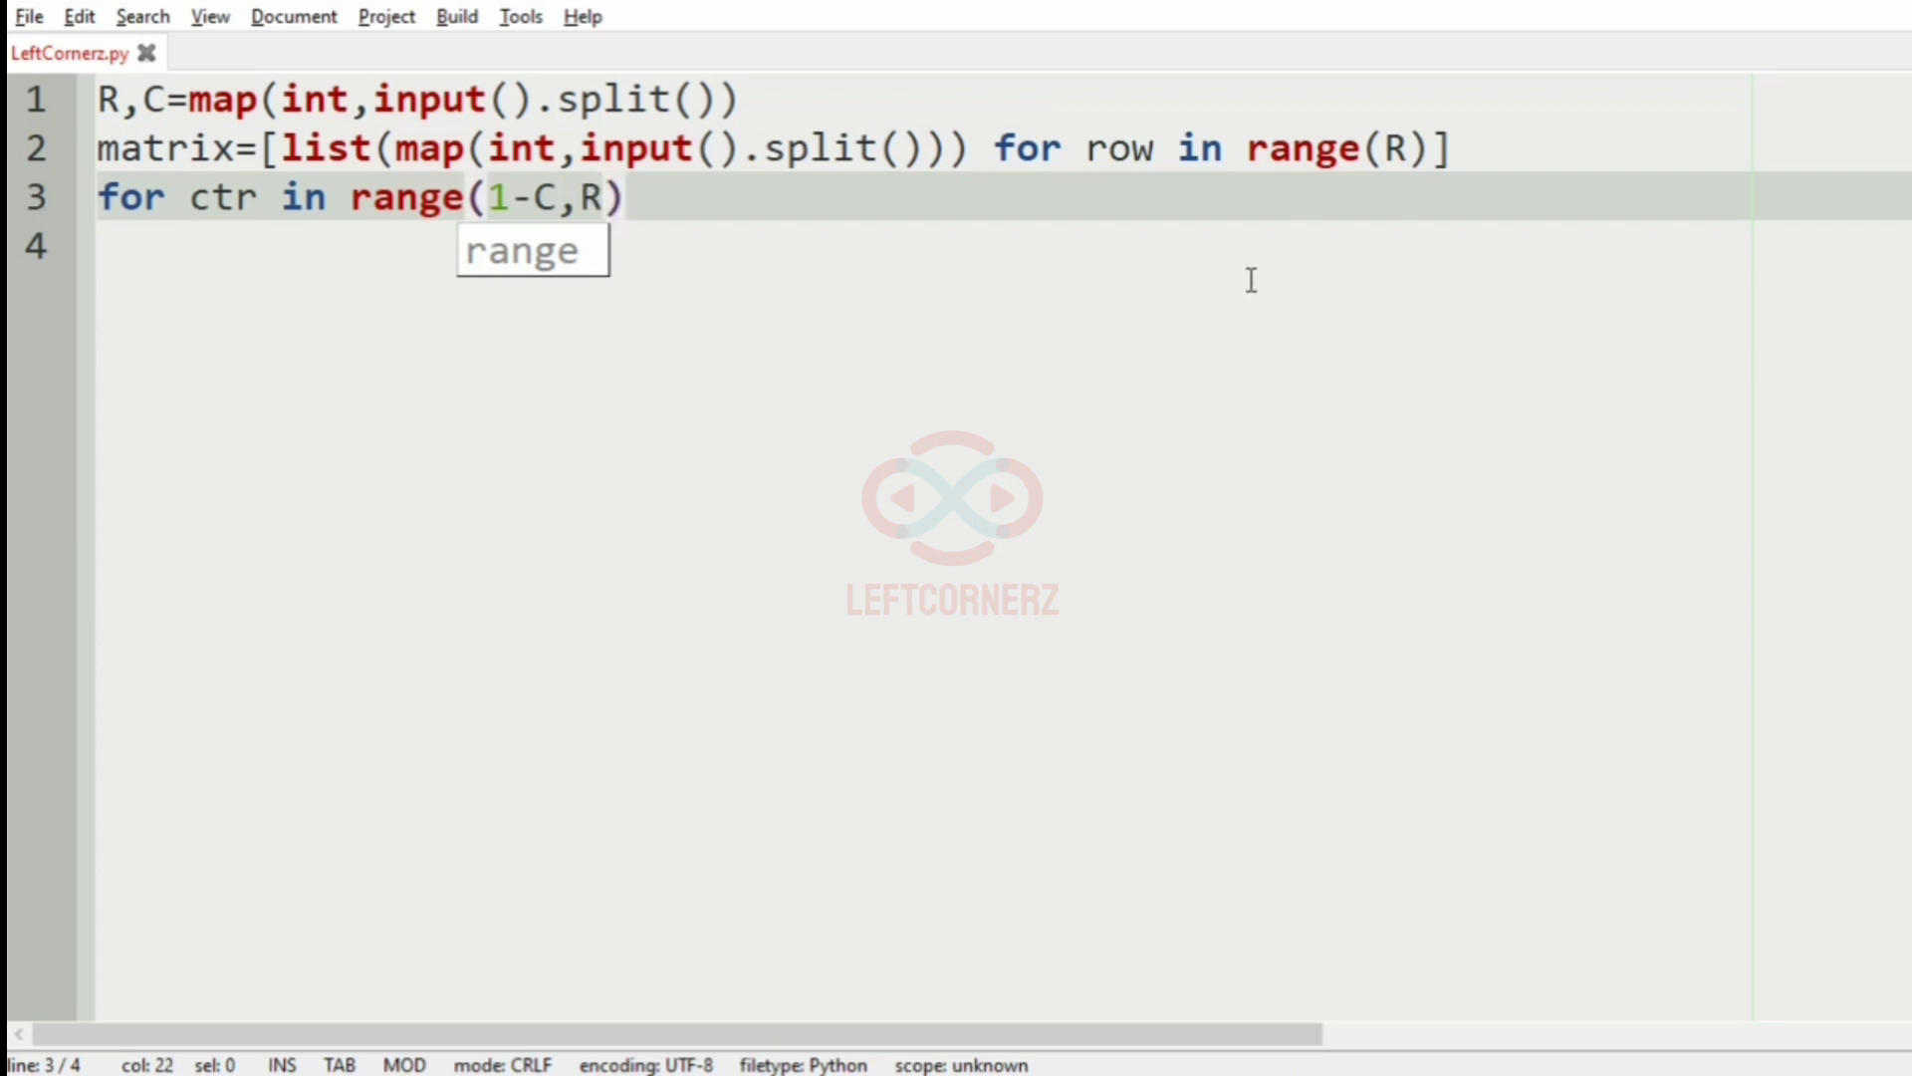
Write the for ctr loop over the diagonal range and the nested row loop
drag(603, 199, 579, 198)
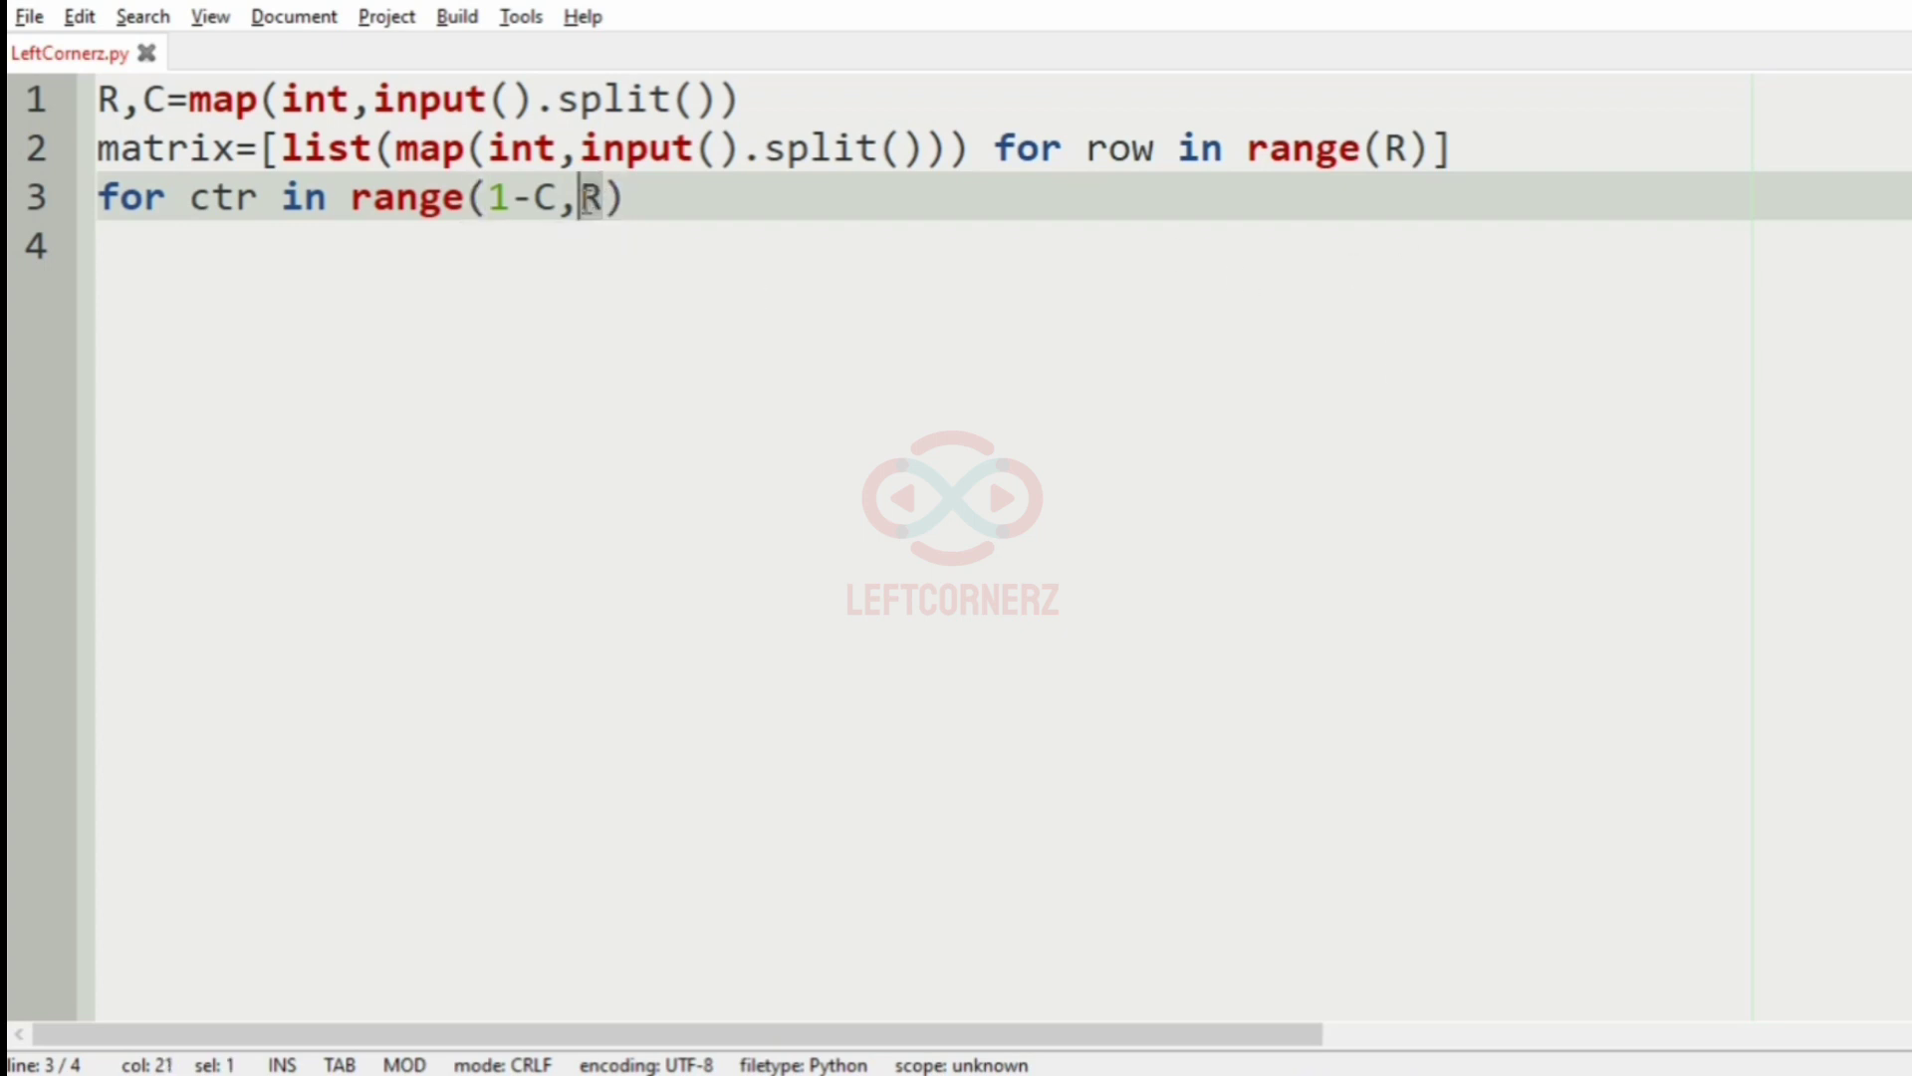
click(654, 201)
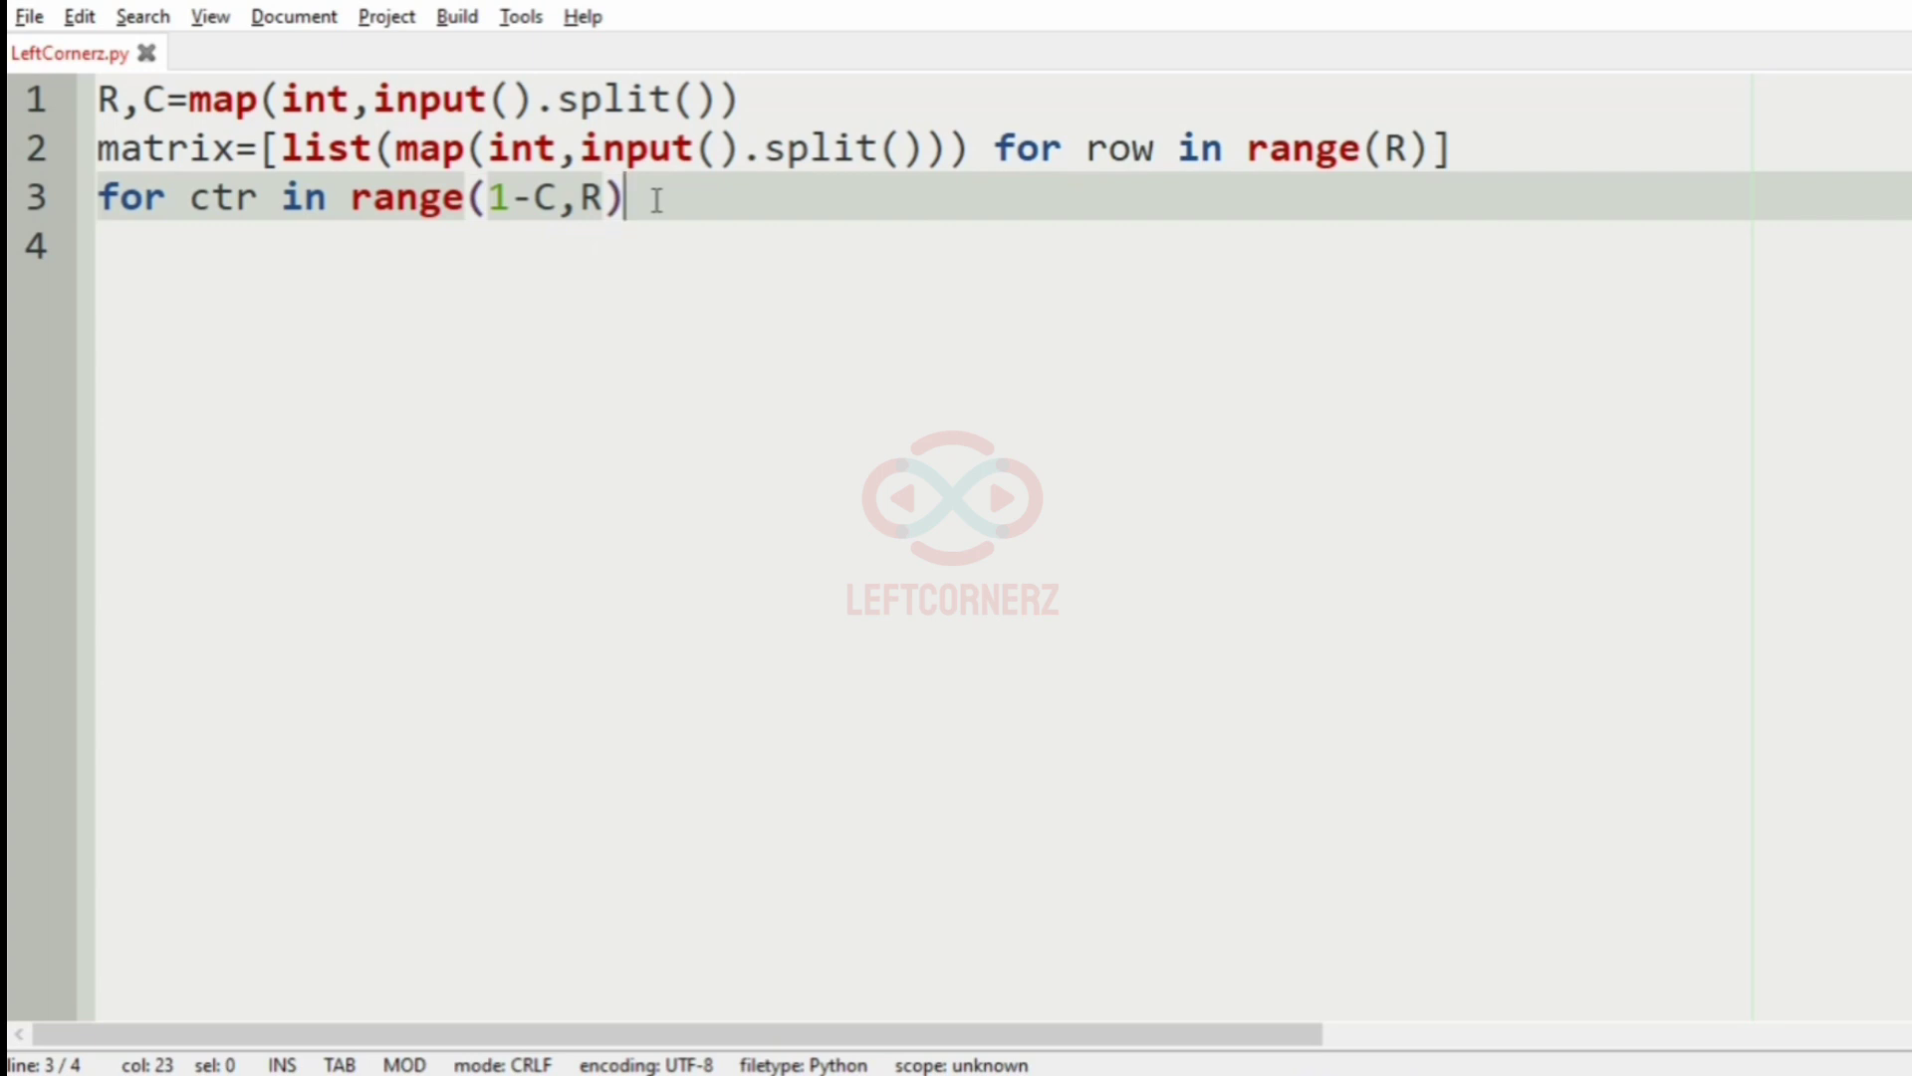
text(:)
key(Return)
text(for )
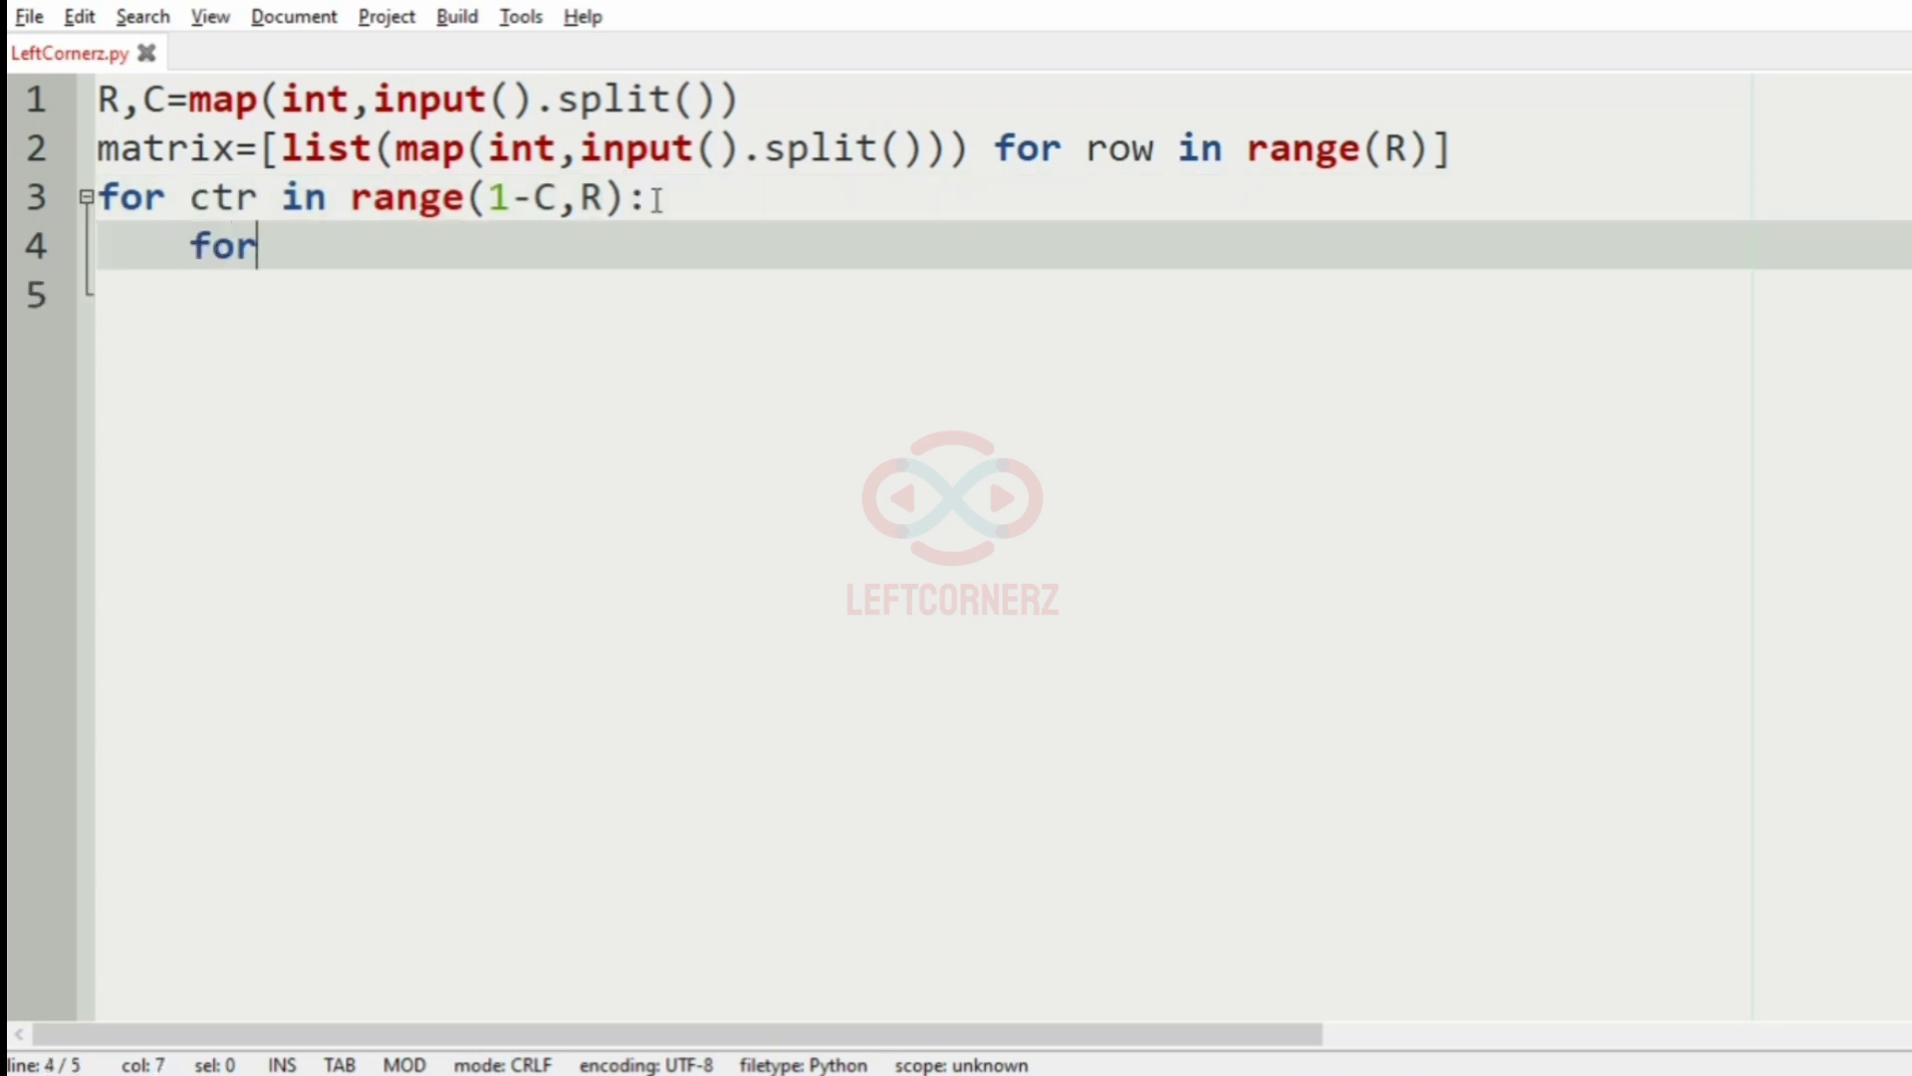
text(row in)
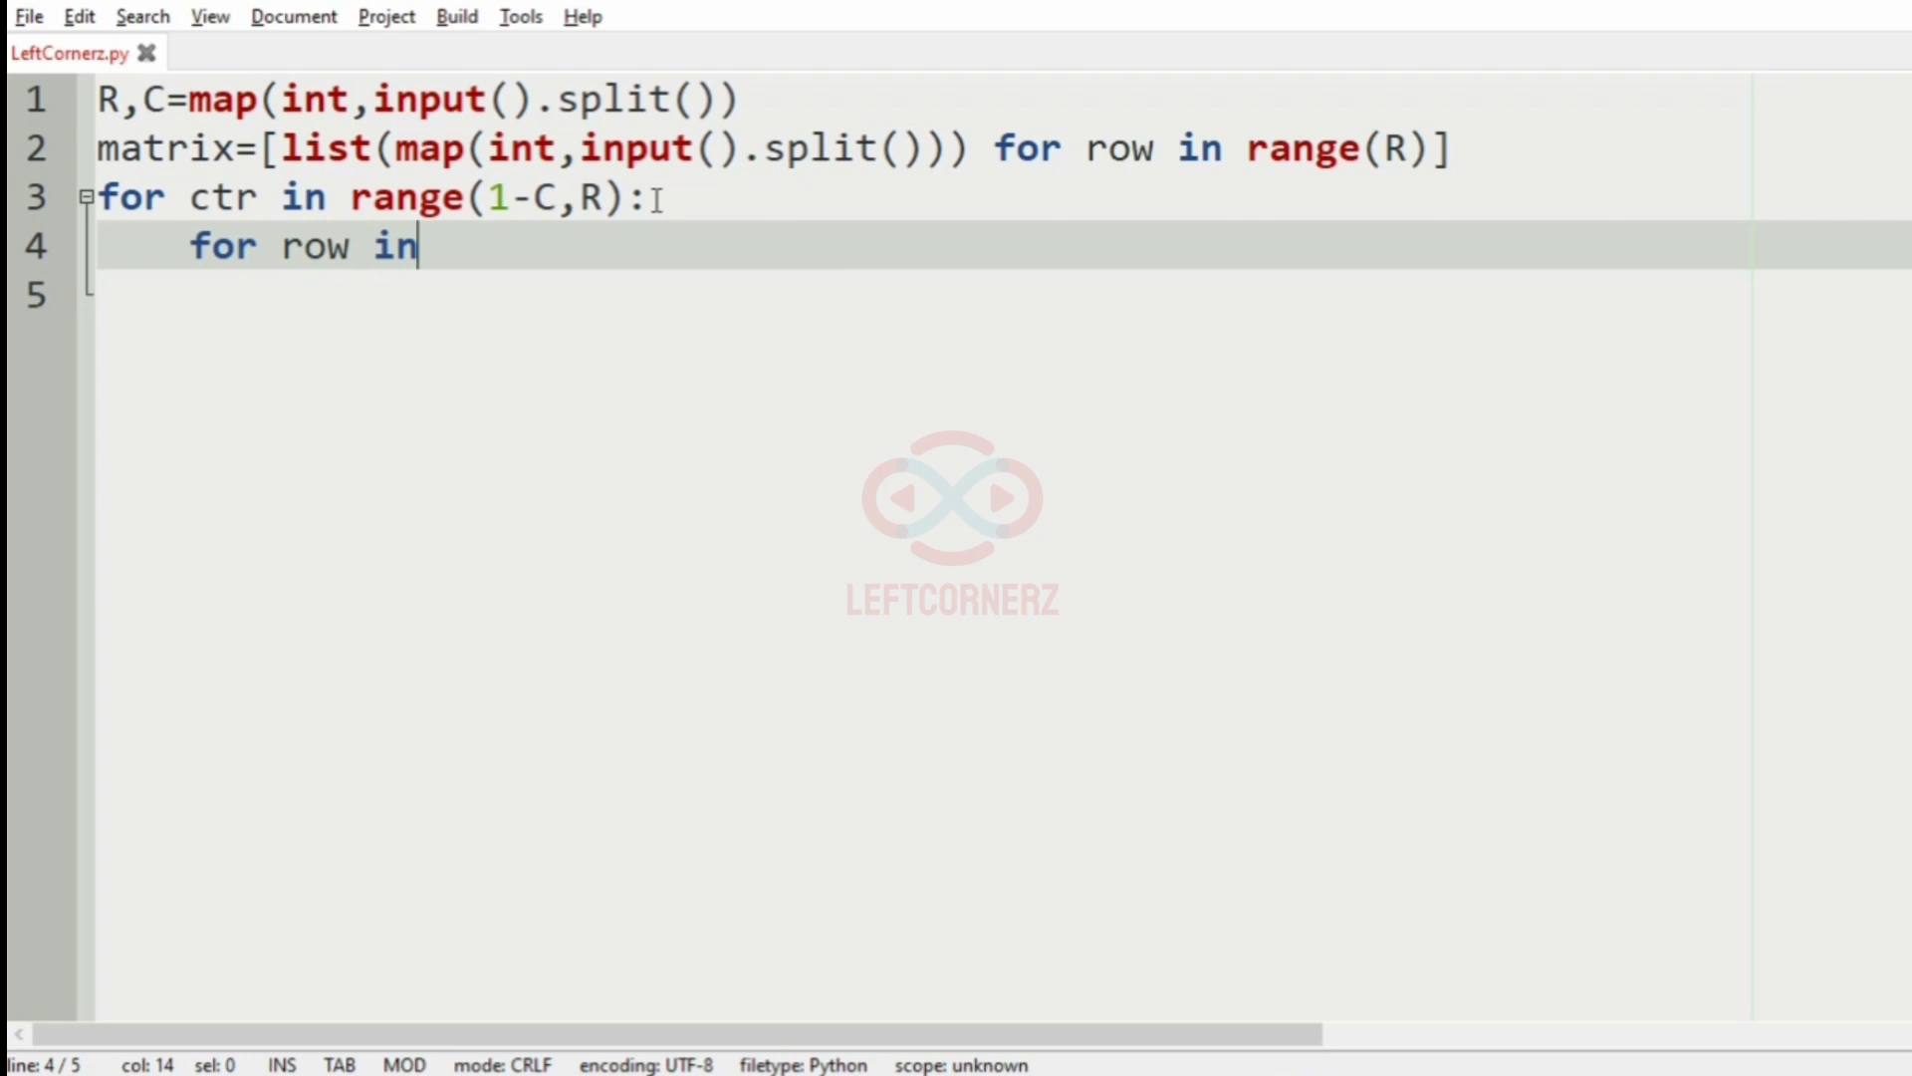
text( range()
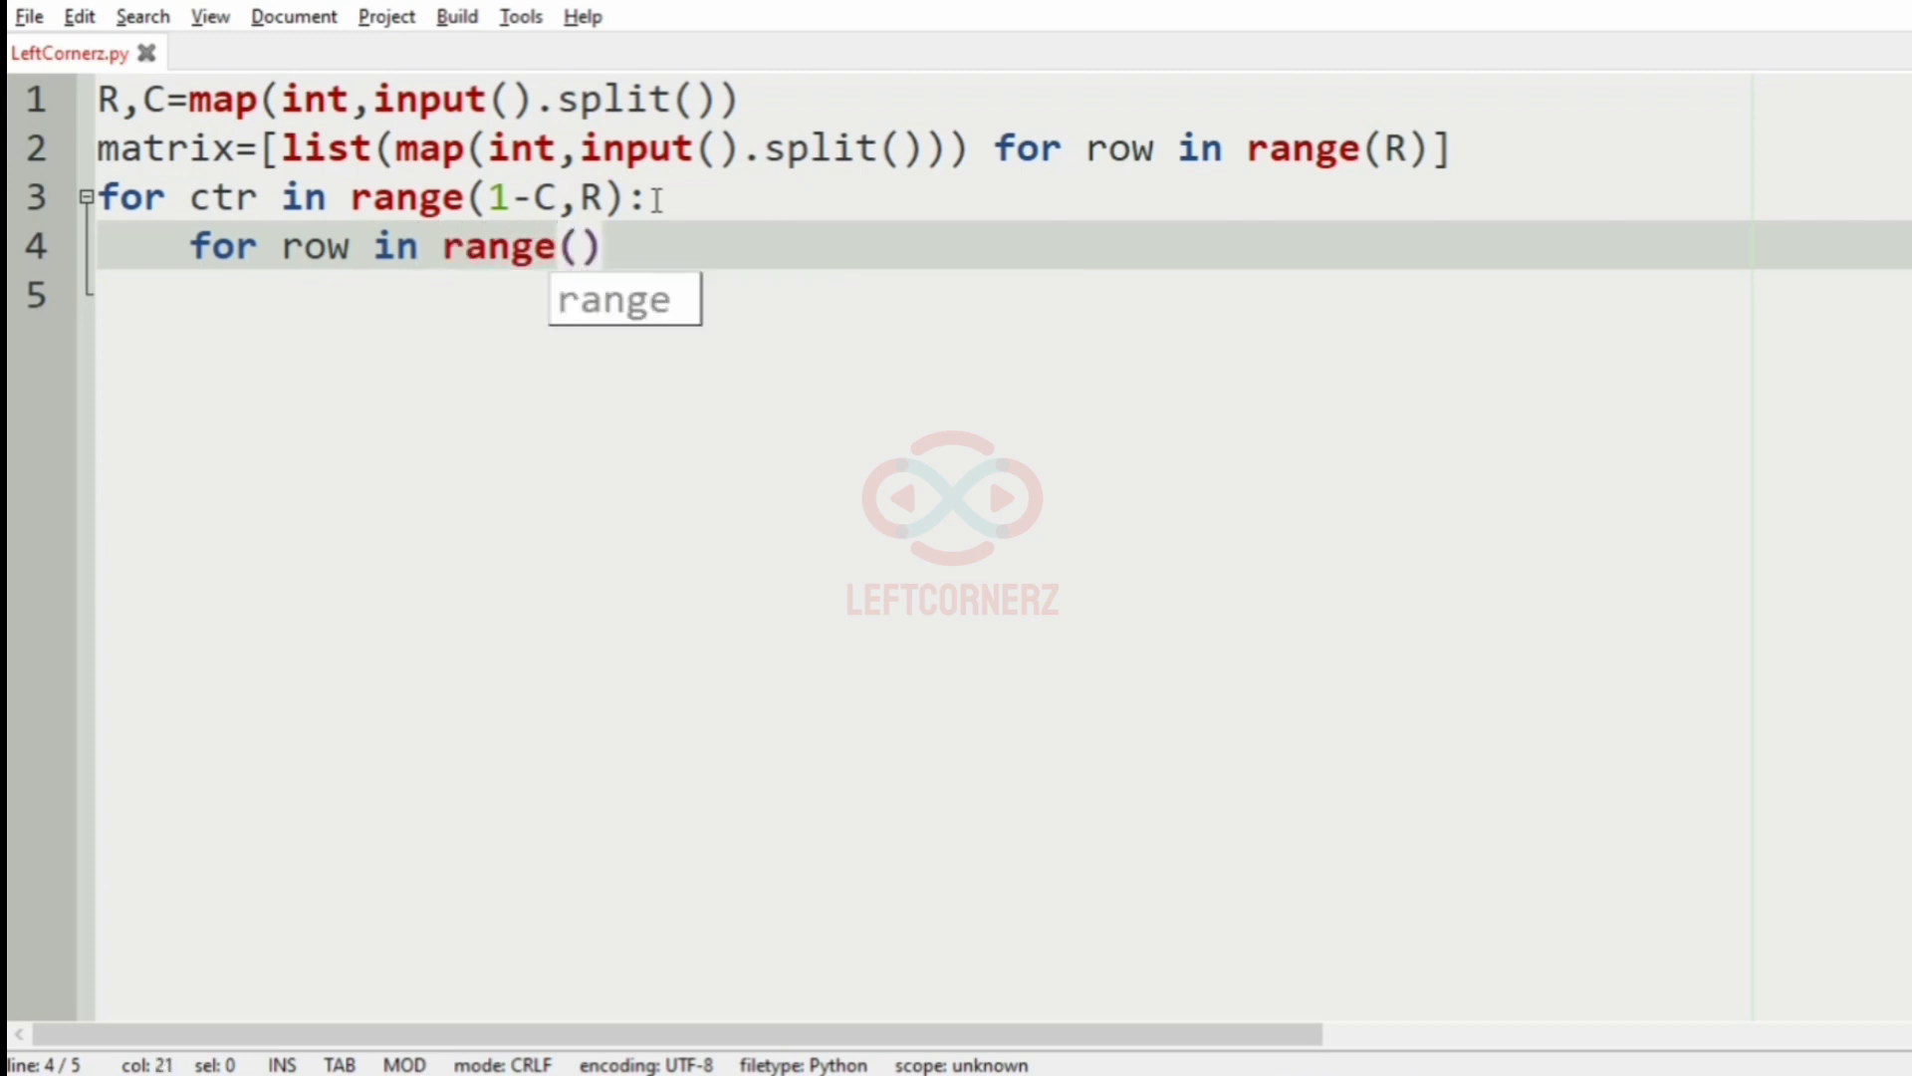
text(R):)
key(Return)
text(for)
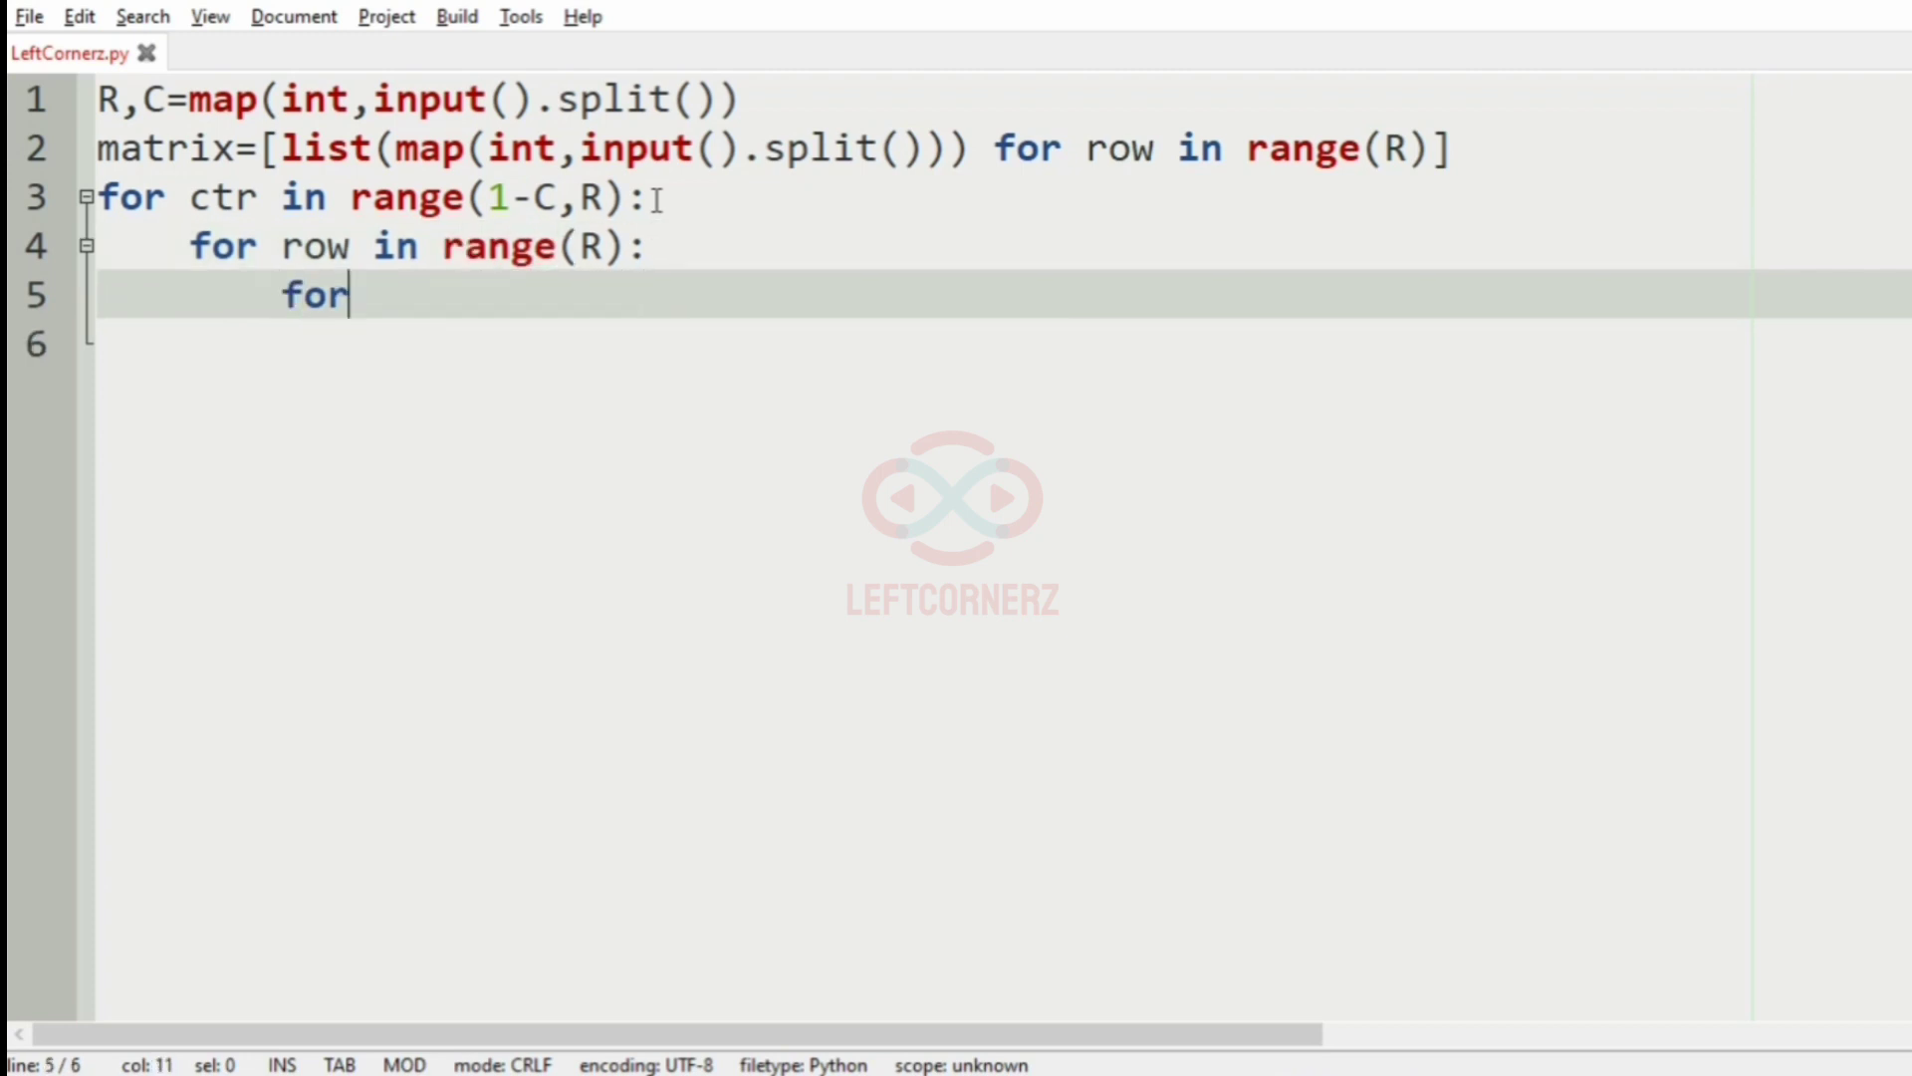
text( col in ran)
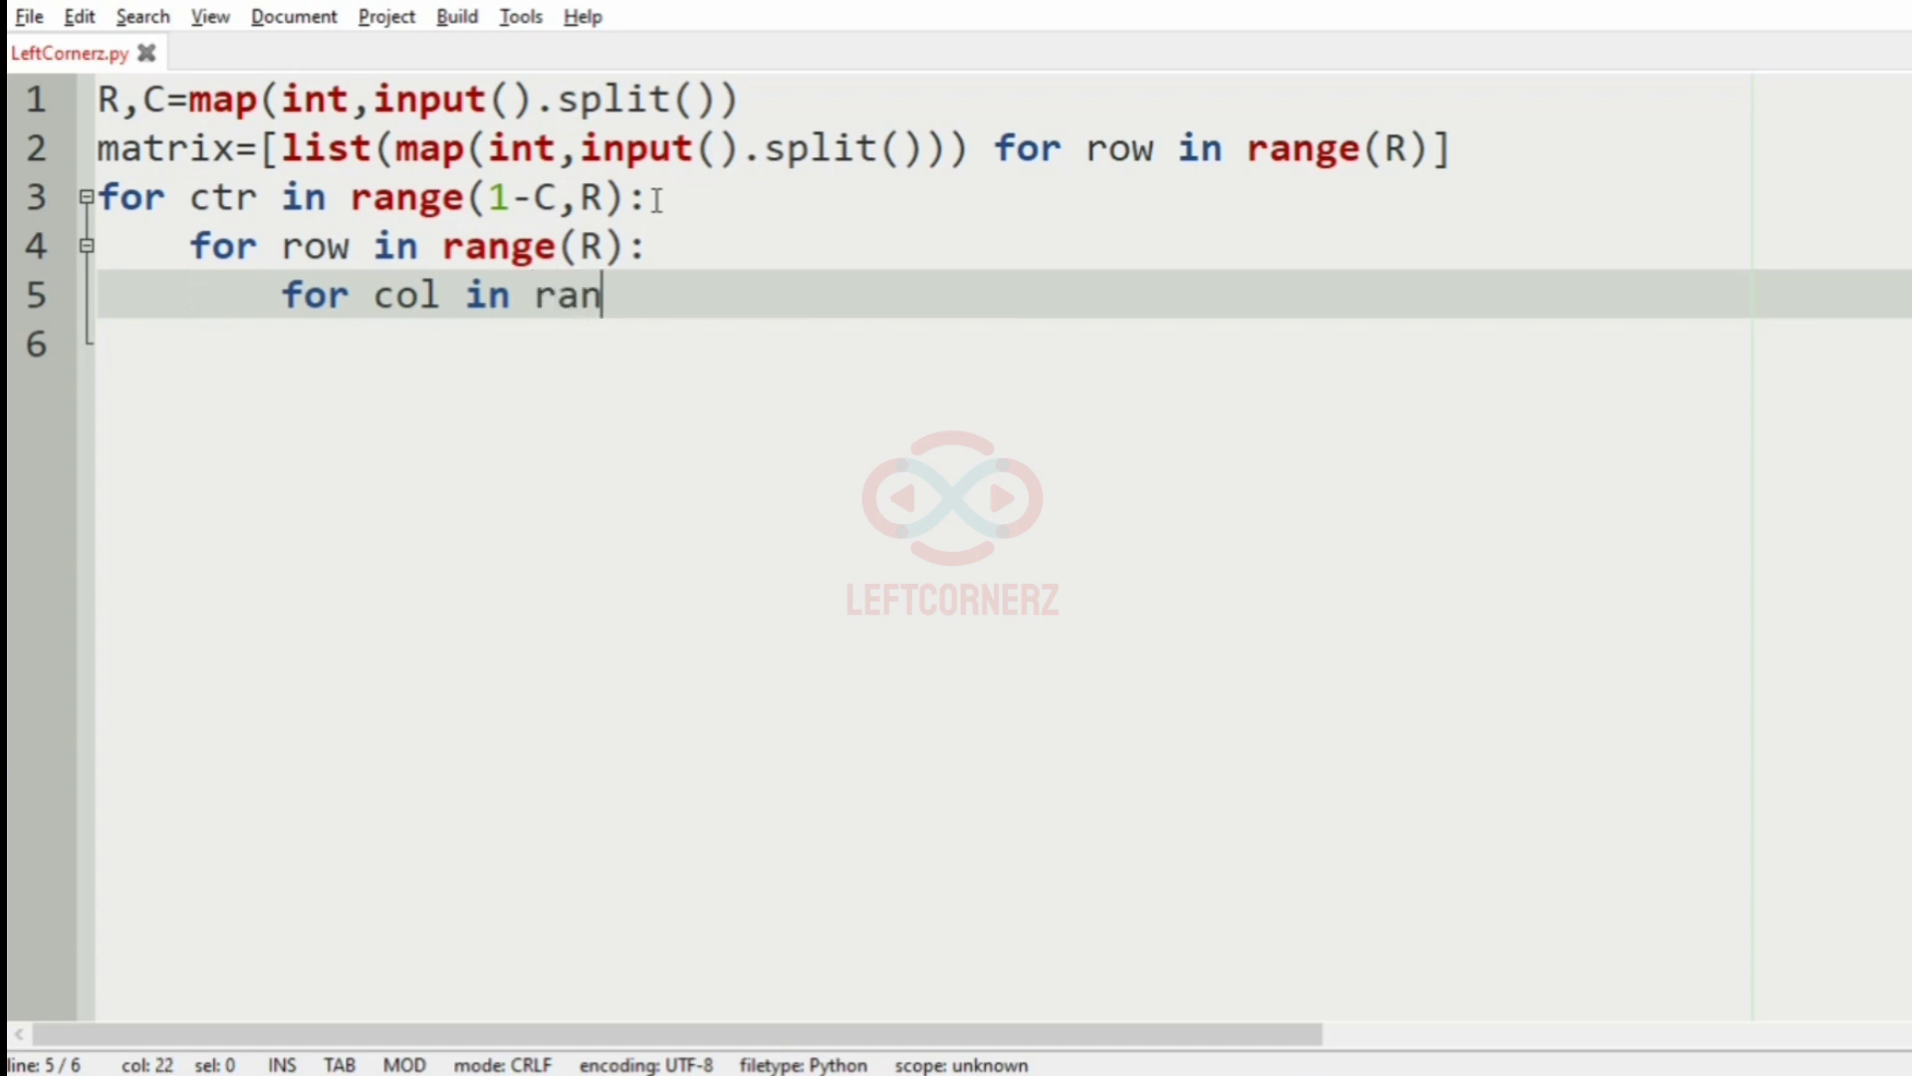
text(ge(C))
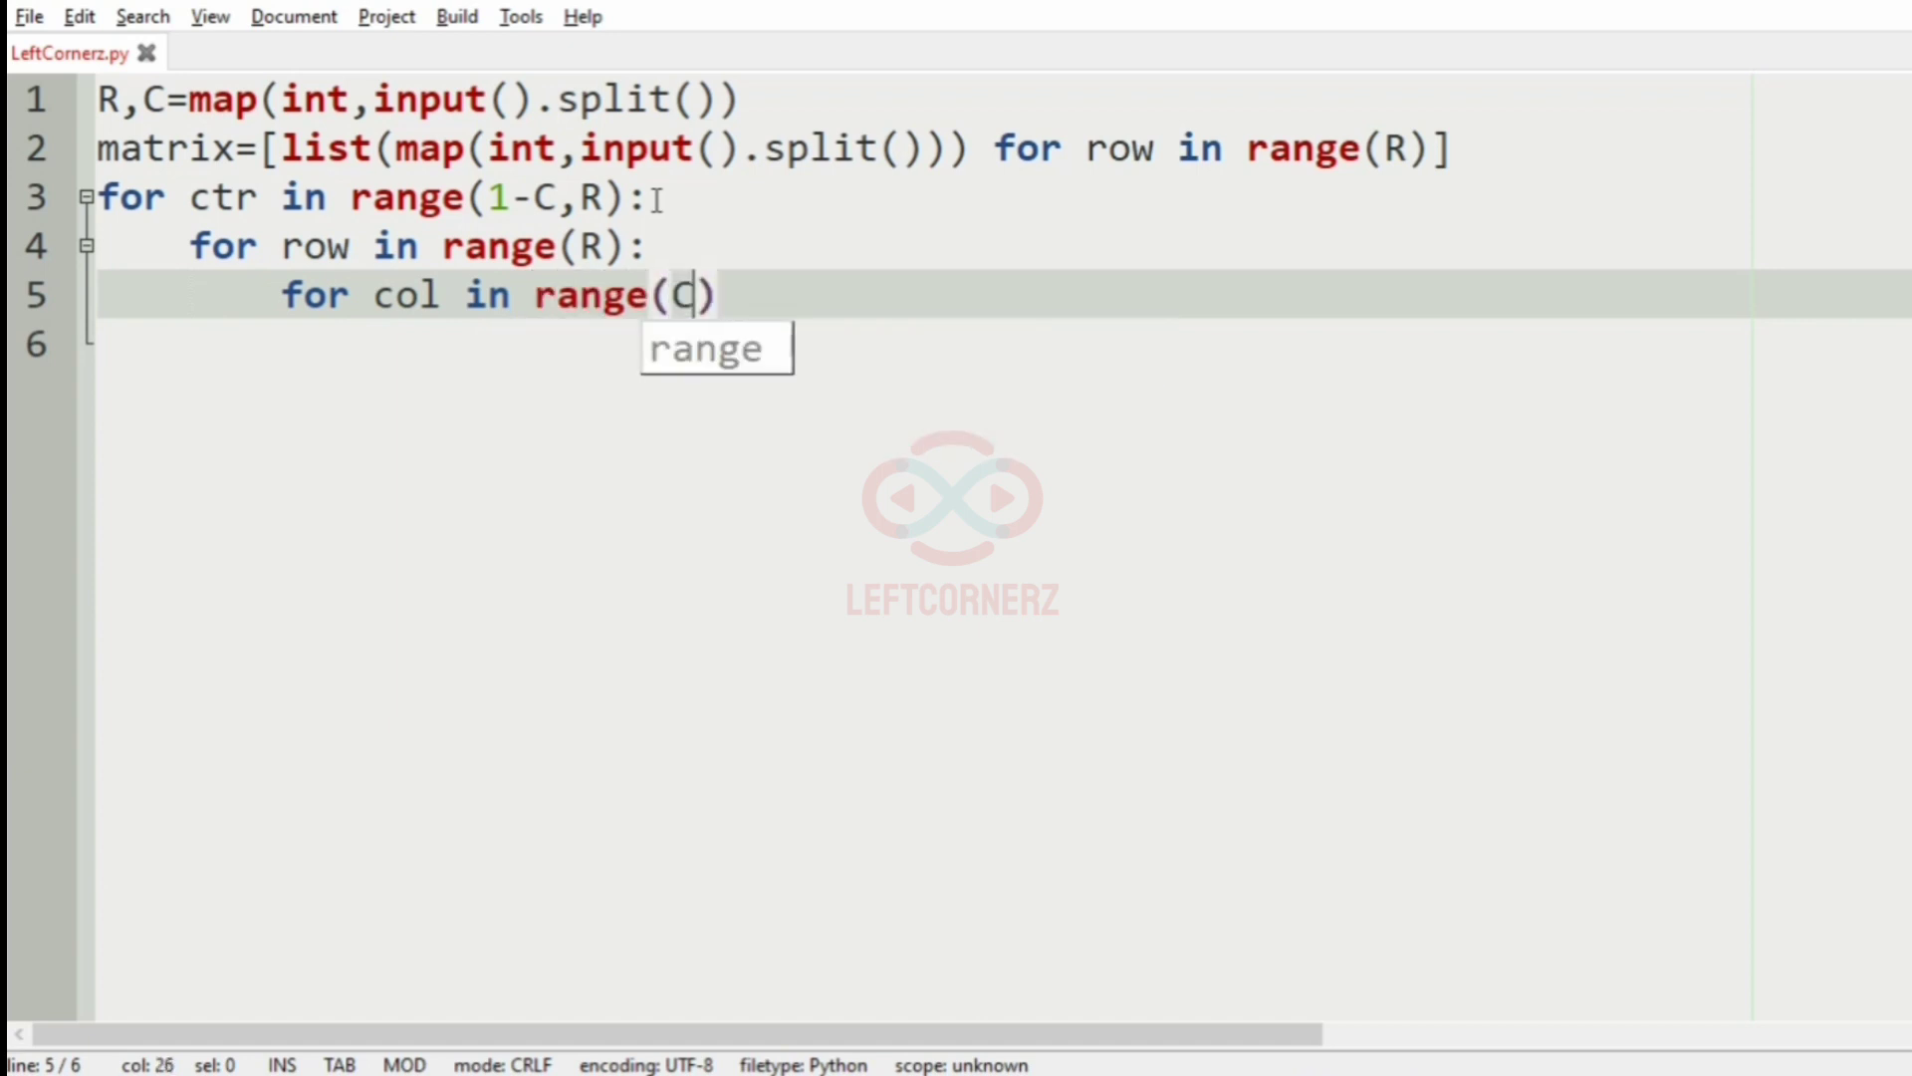
text(:)
Add the col loop with the row-col==ctr check, print(matrix[row][col],end=" ") and print()
key(Return)
text(if)
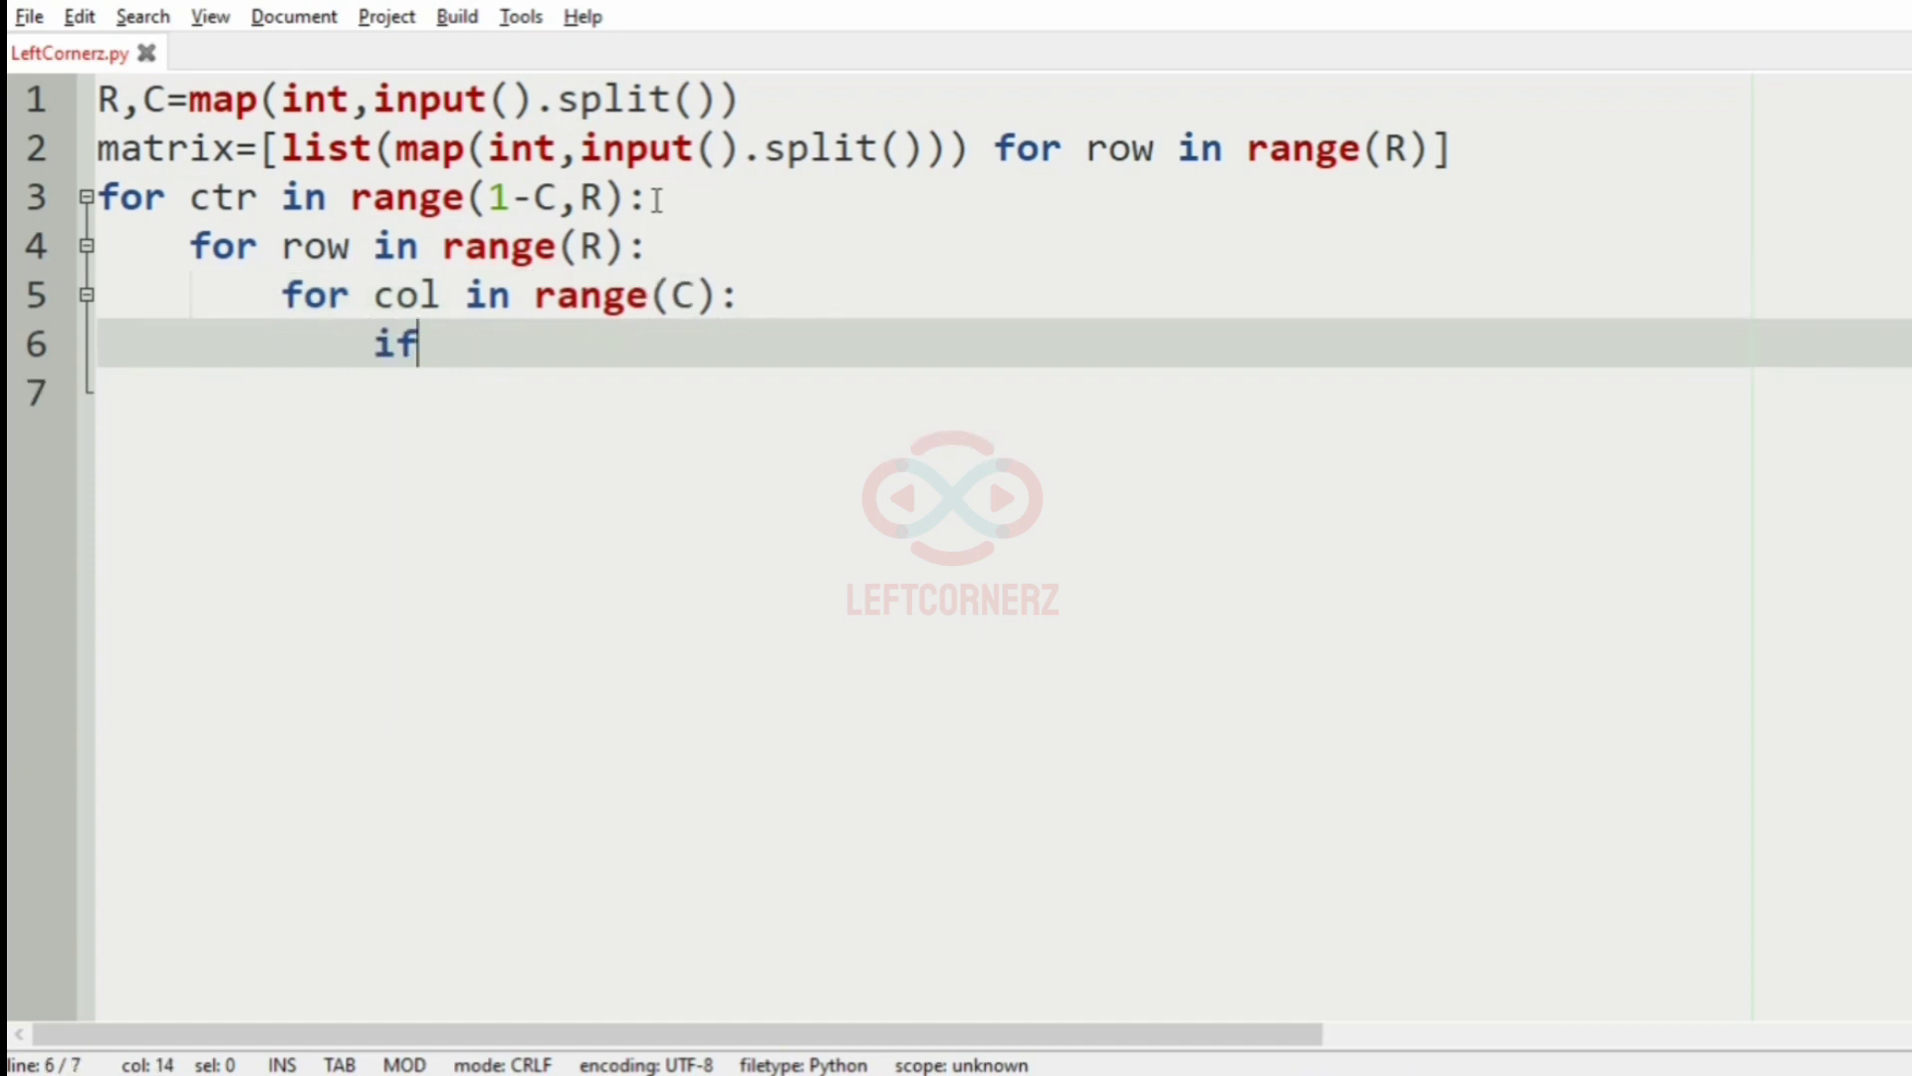
text( row-col==)
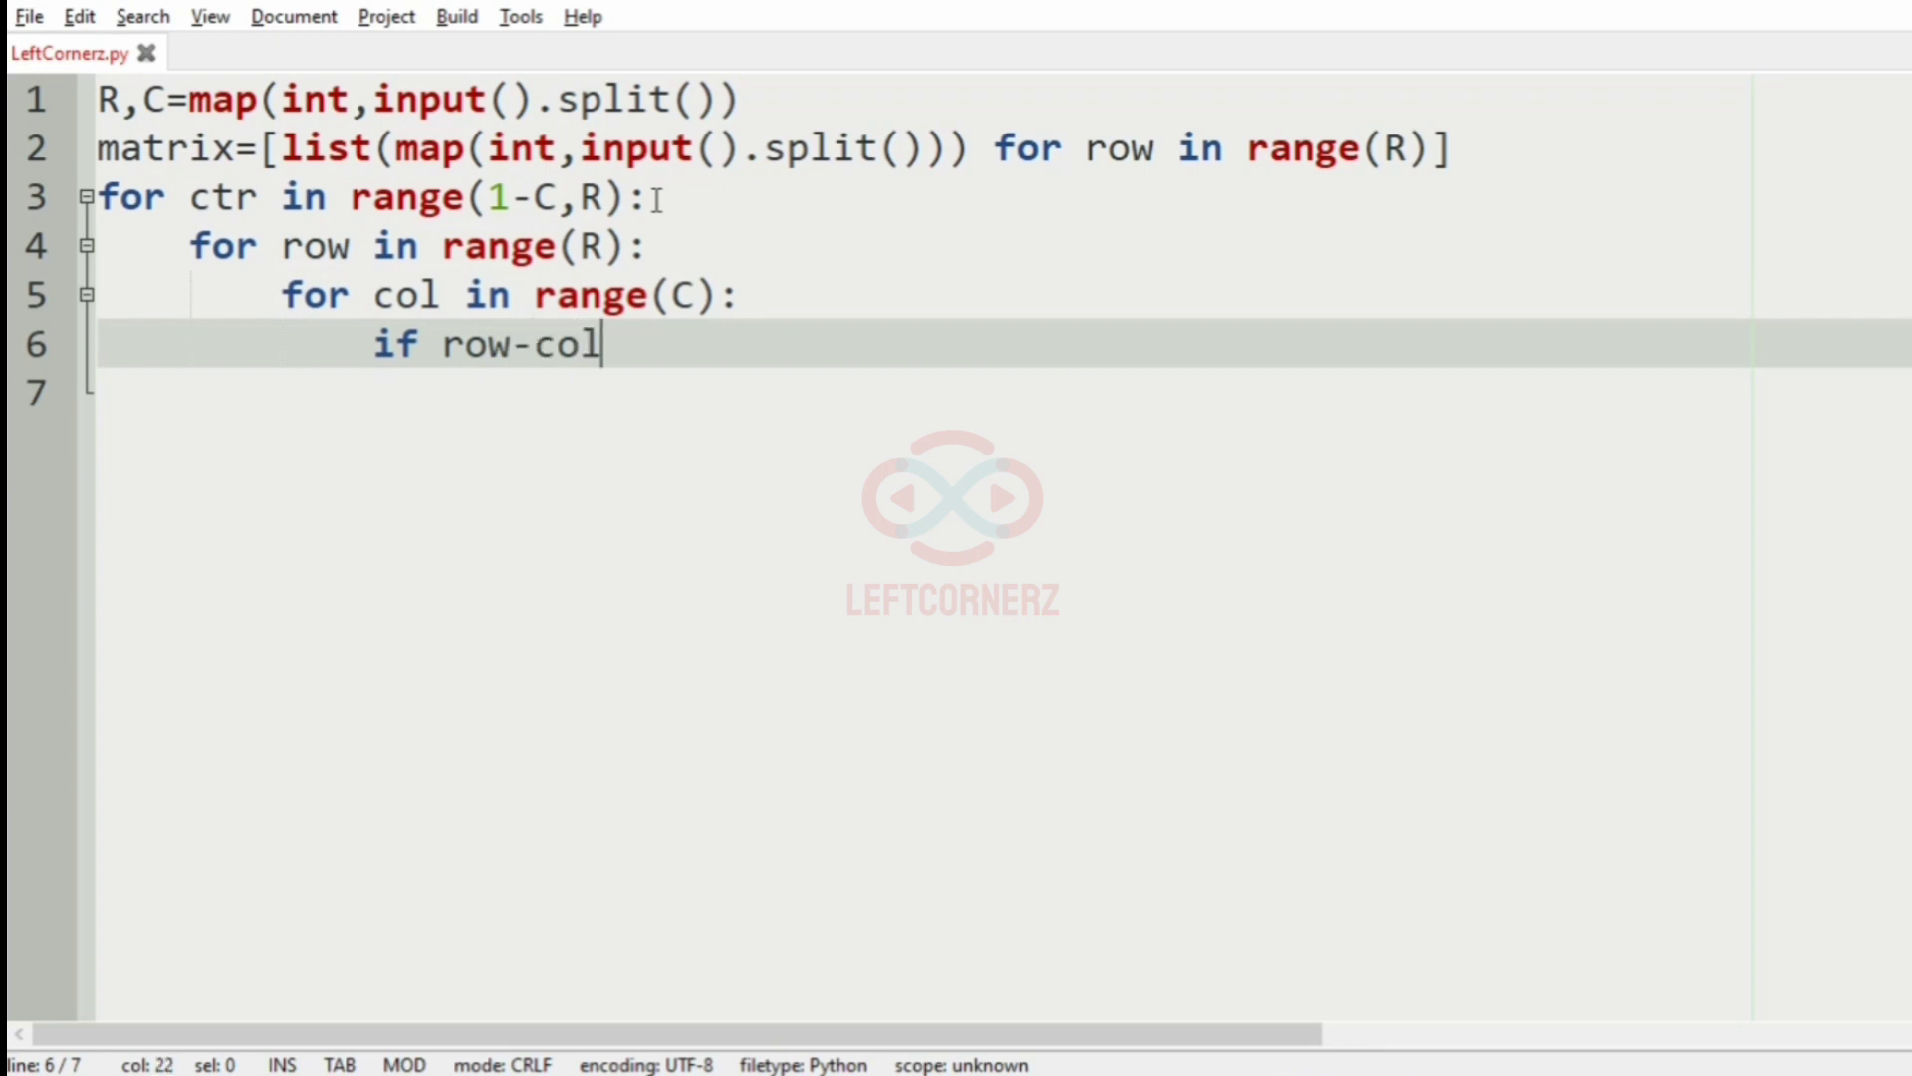
text(ctr)
text(:)
key(Return)
text(print()
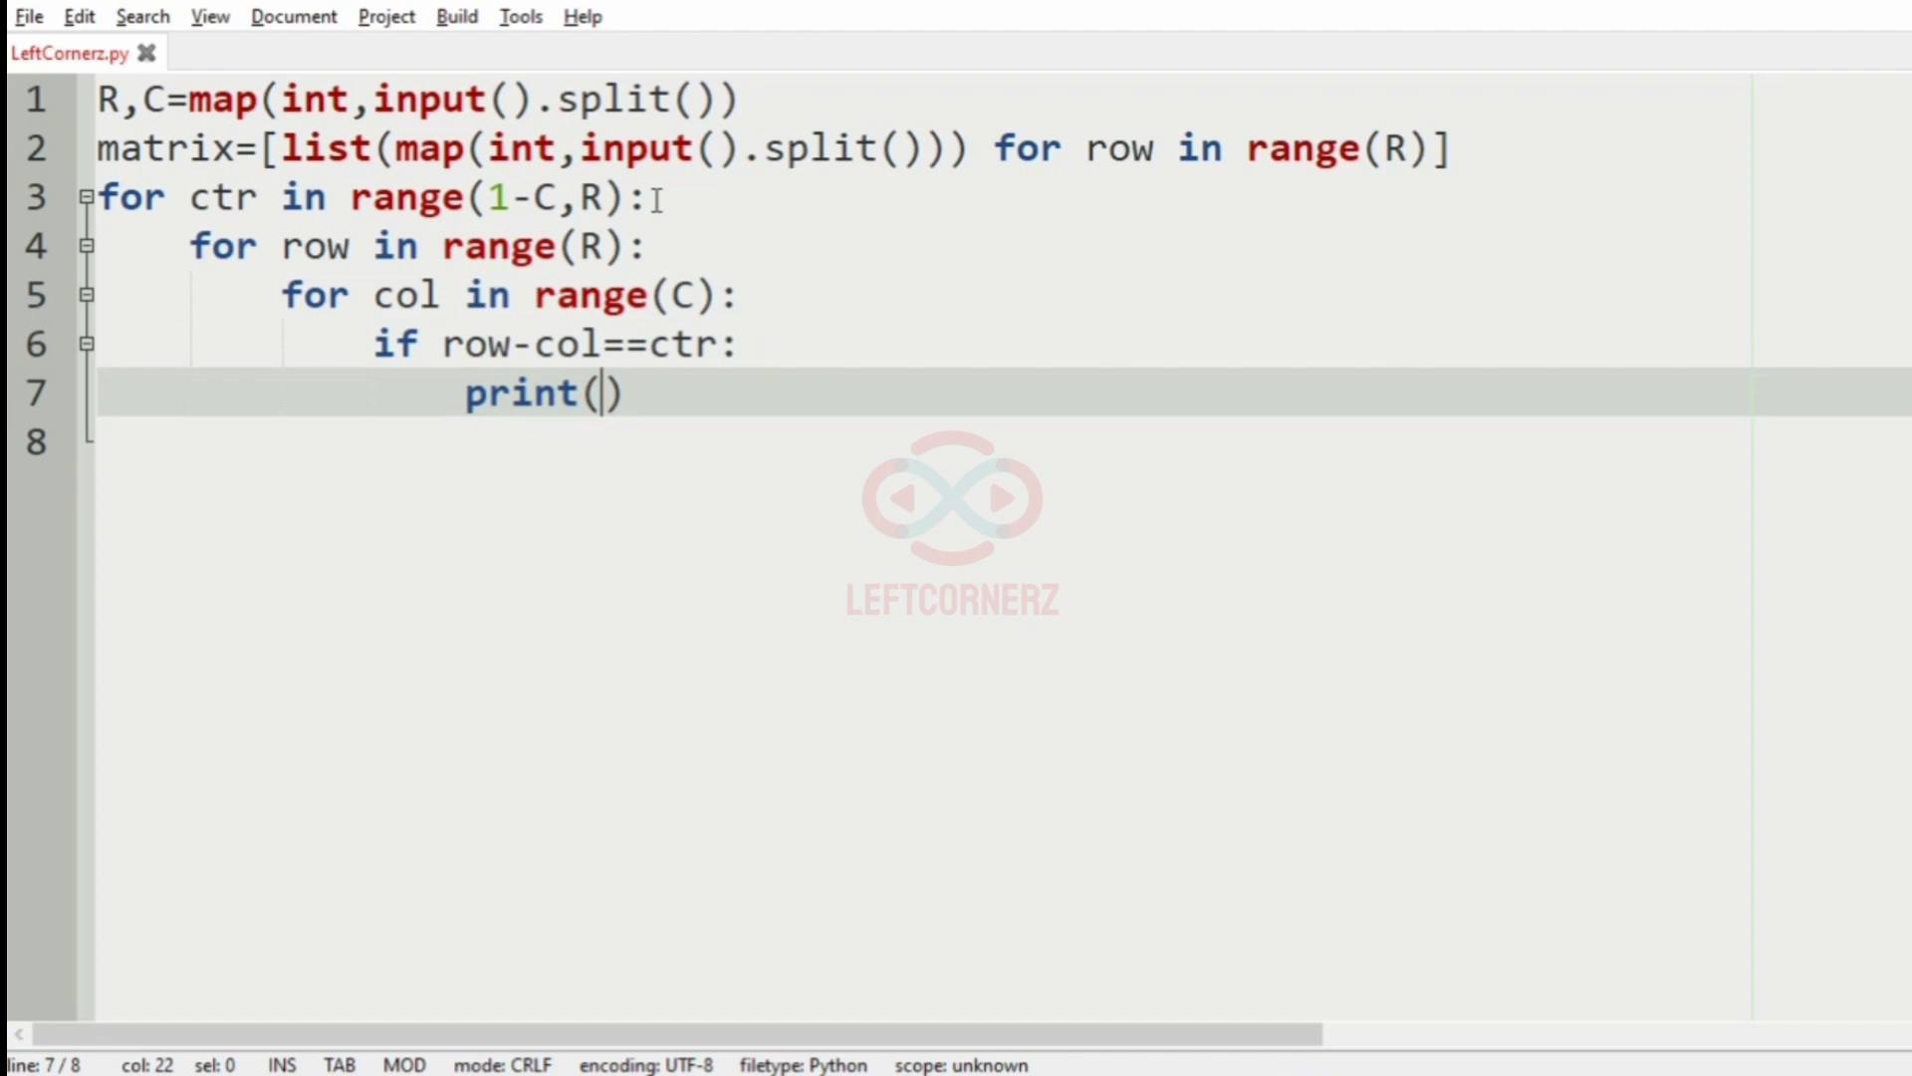
text(matri)
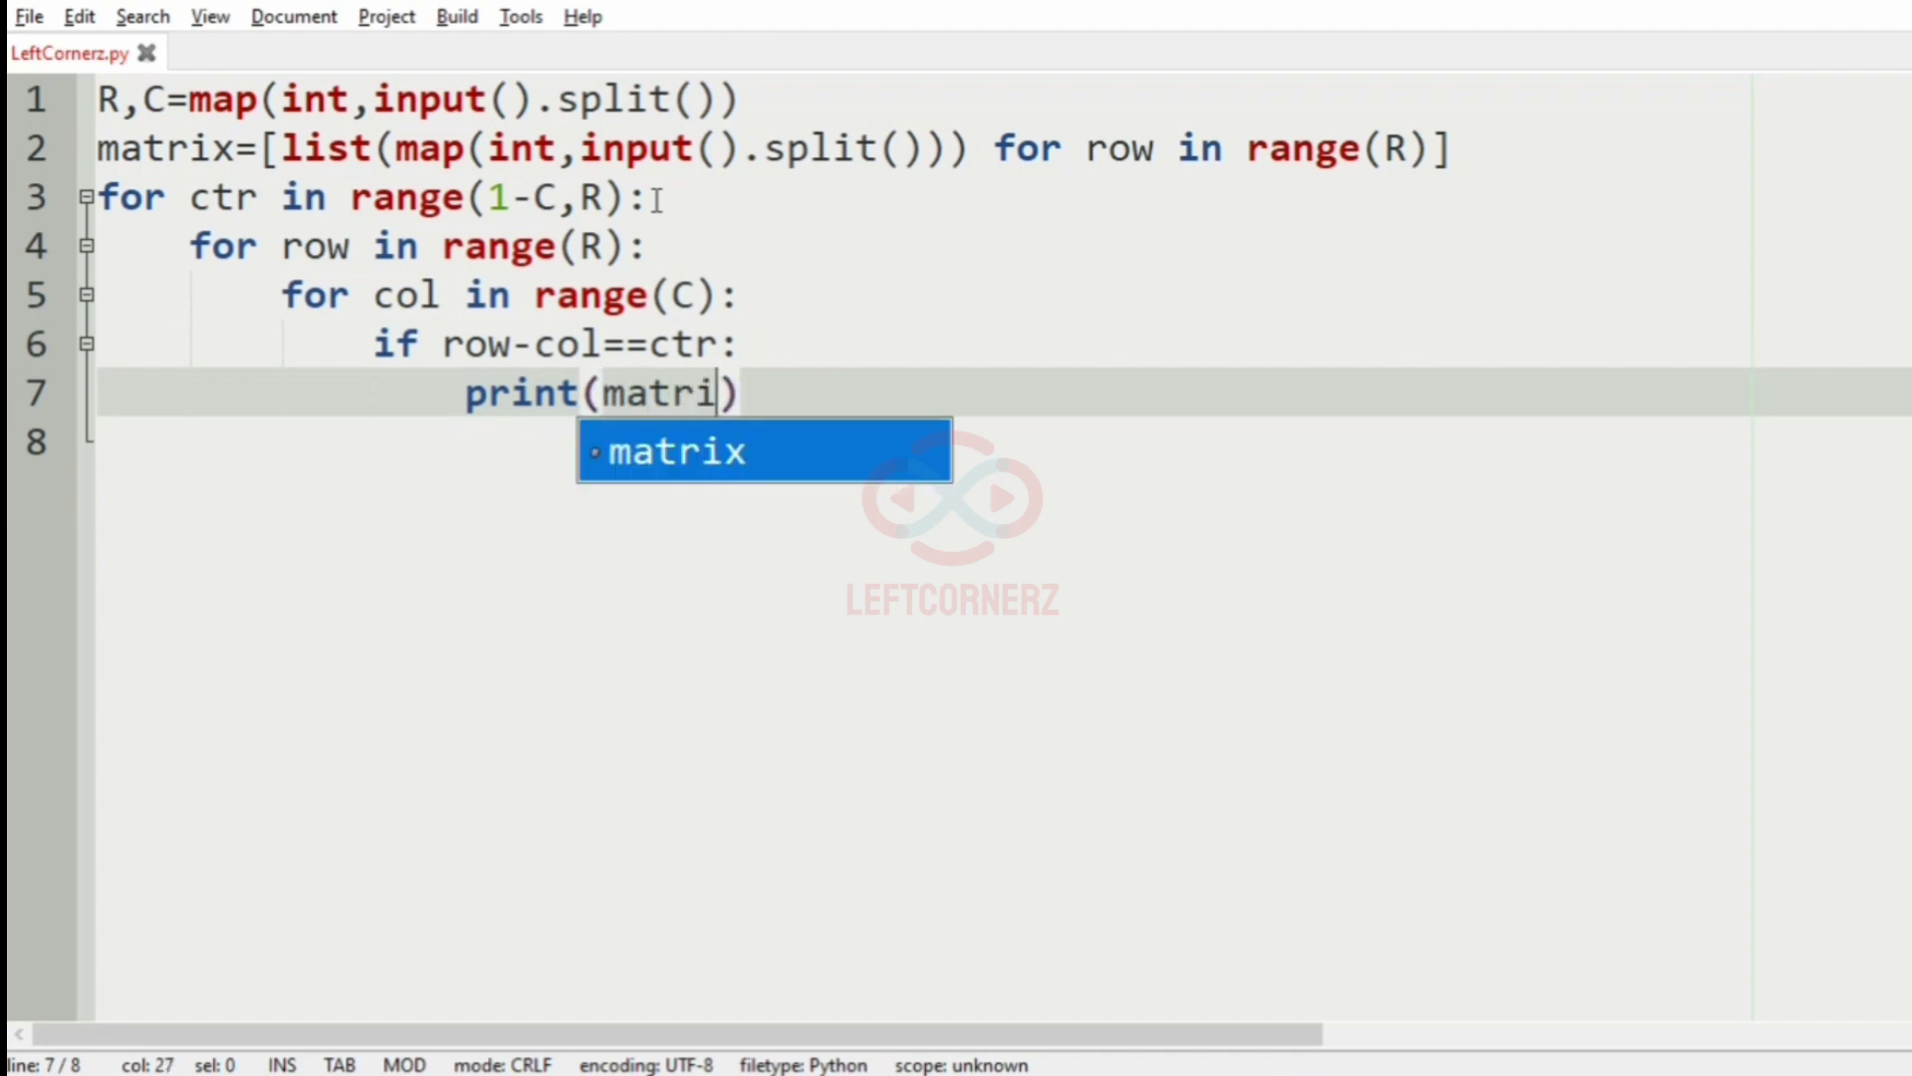
text(x[row])
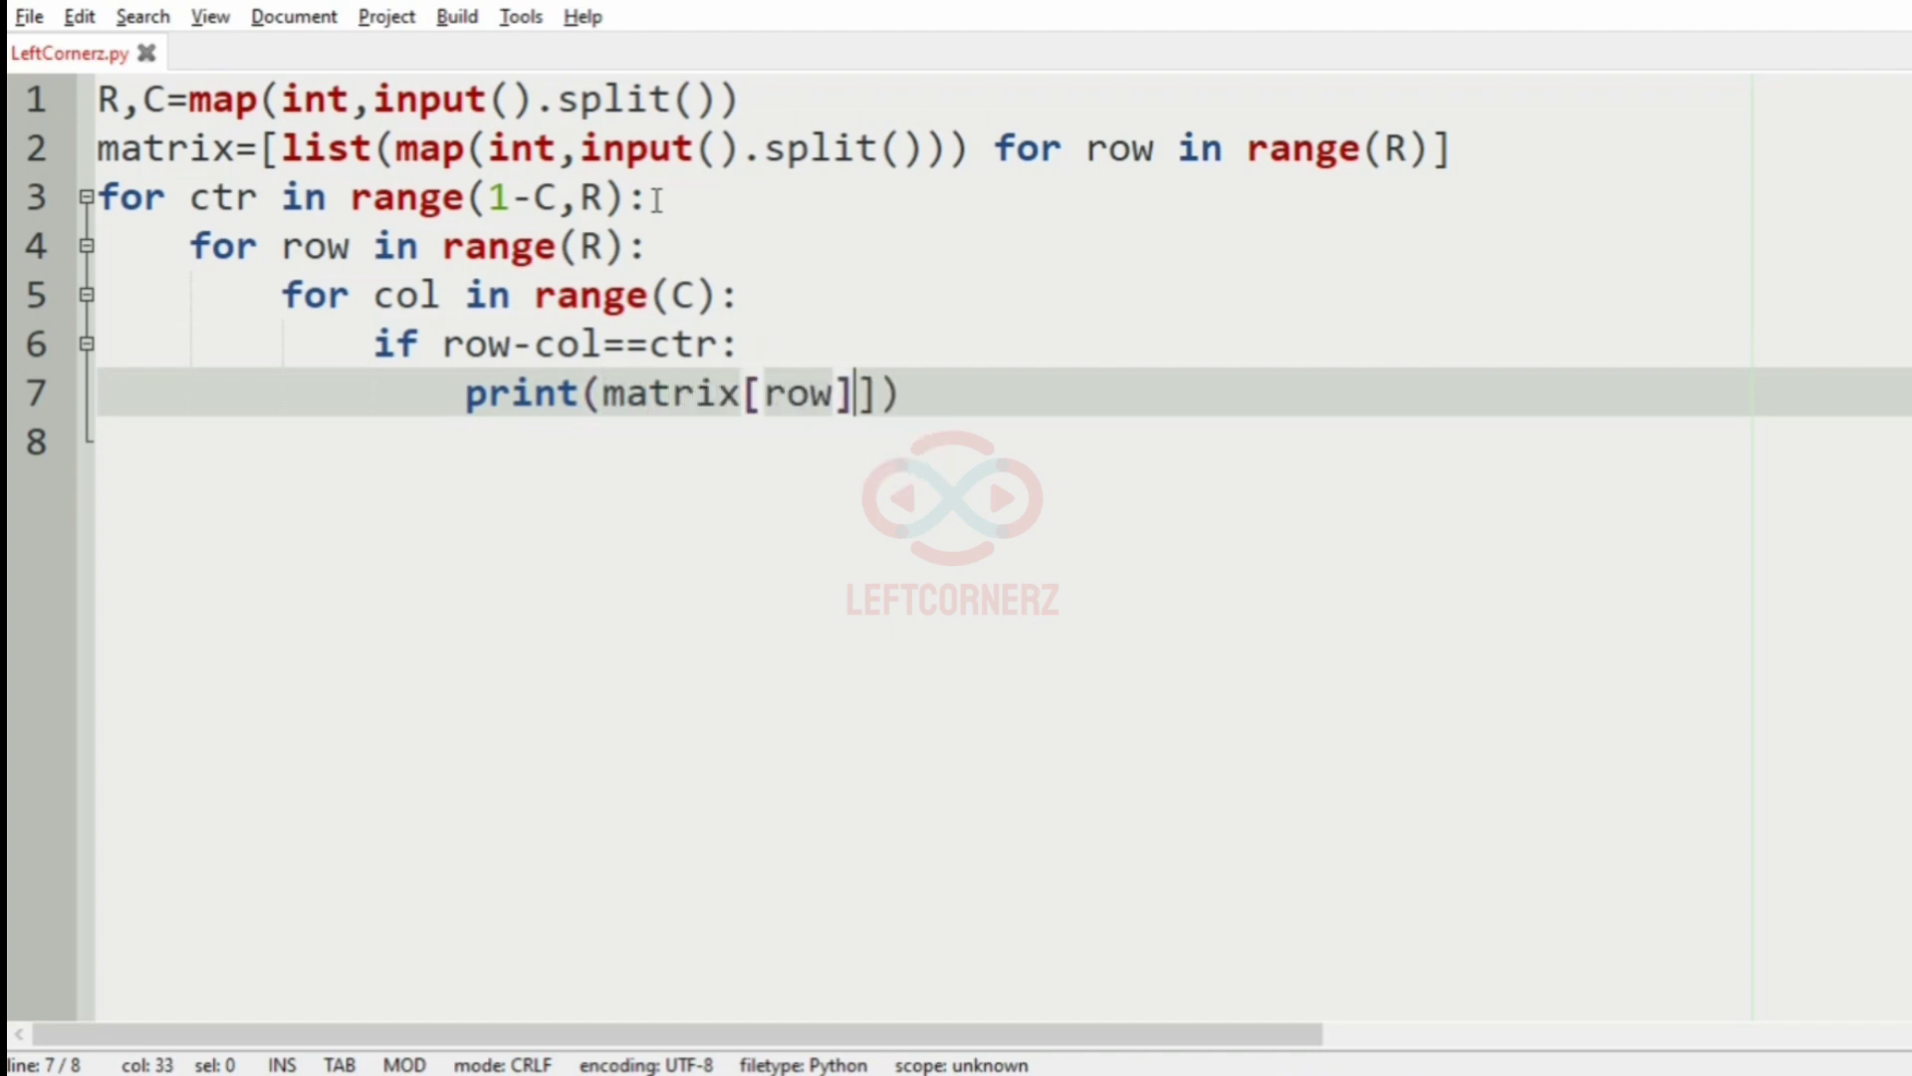
text([col],)
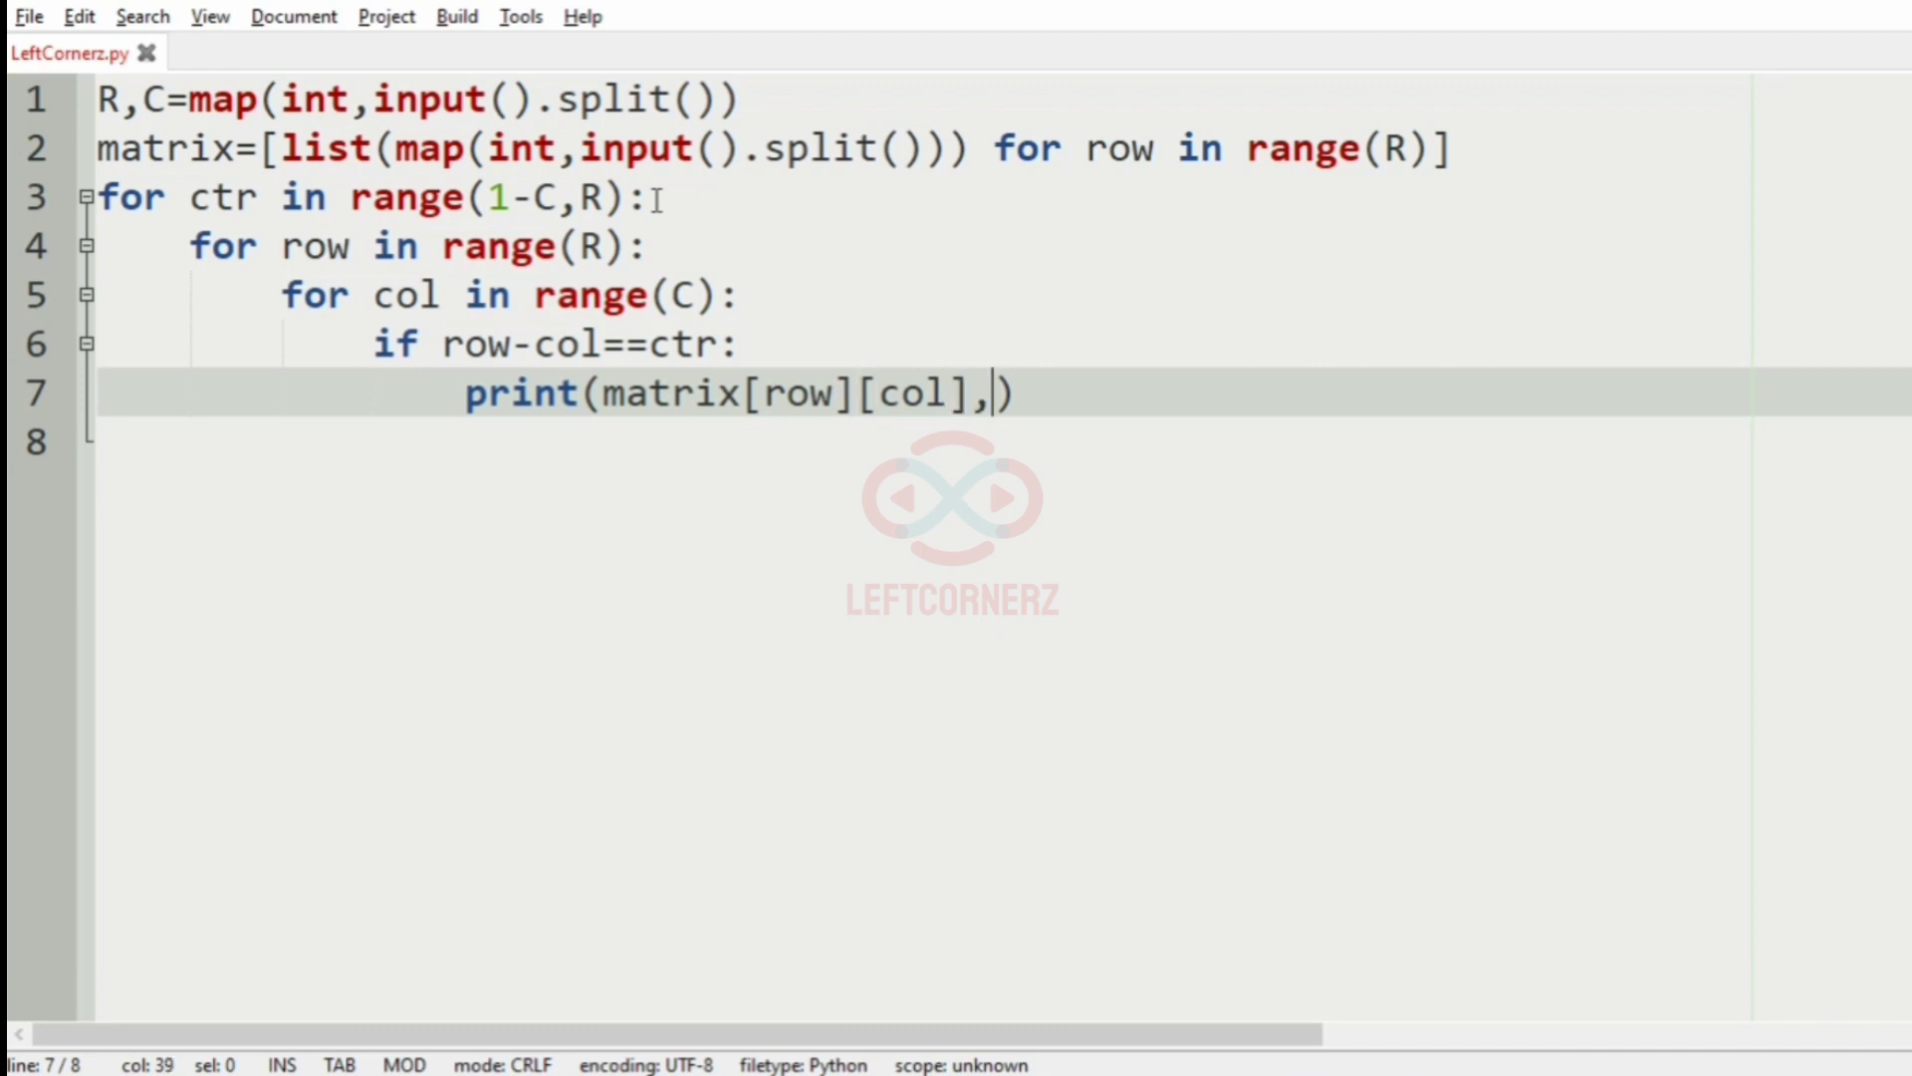
text(end=" ")
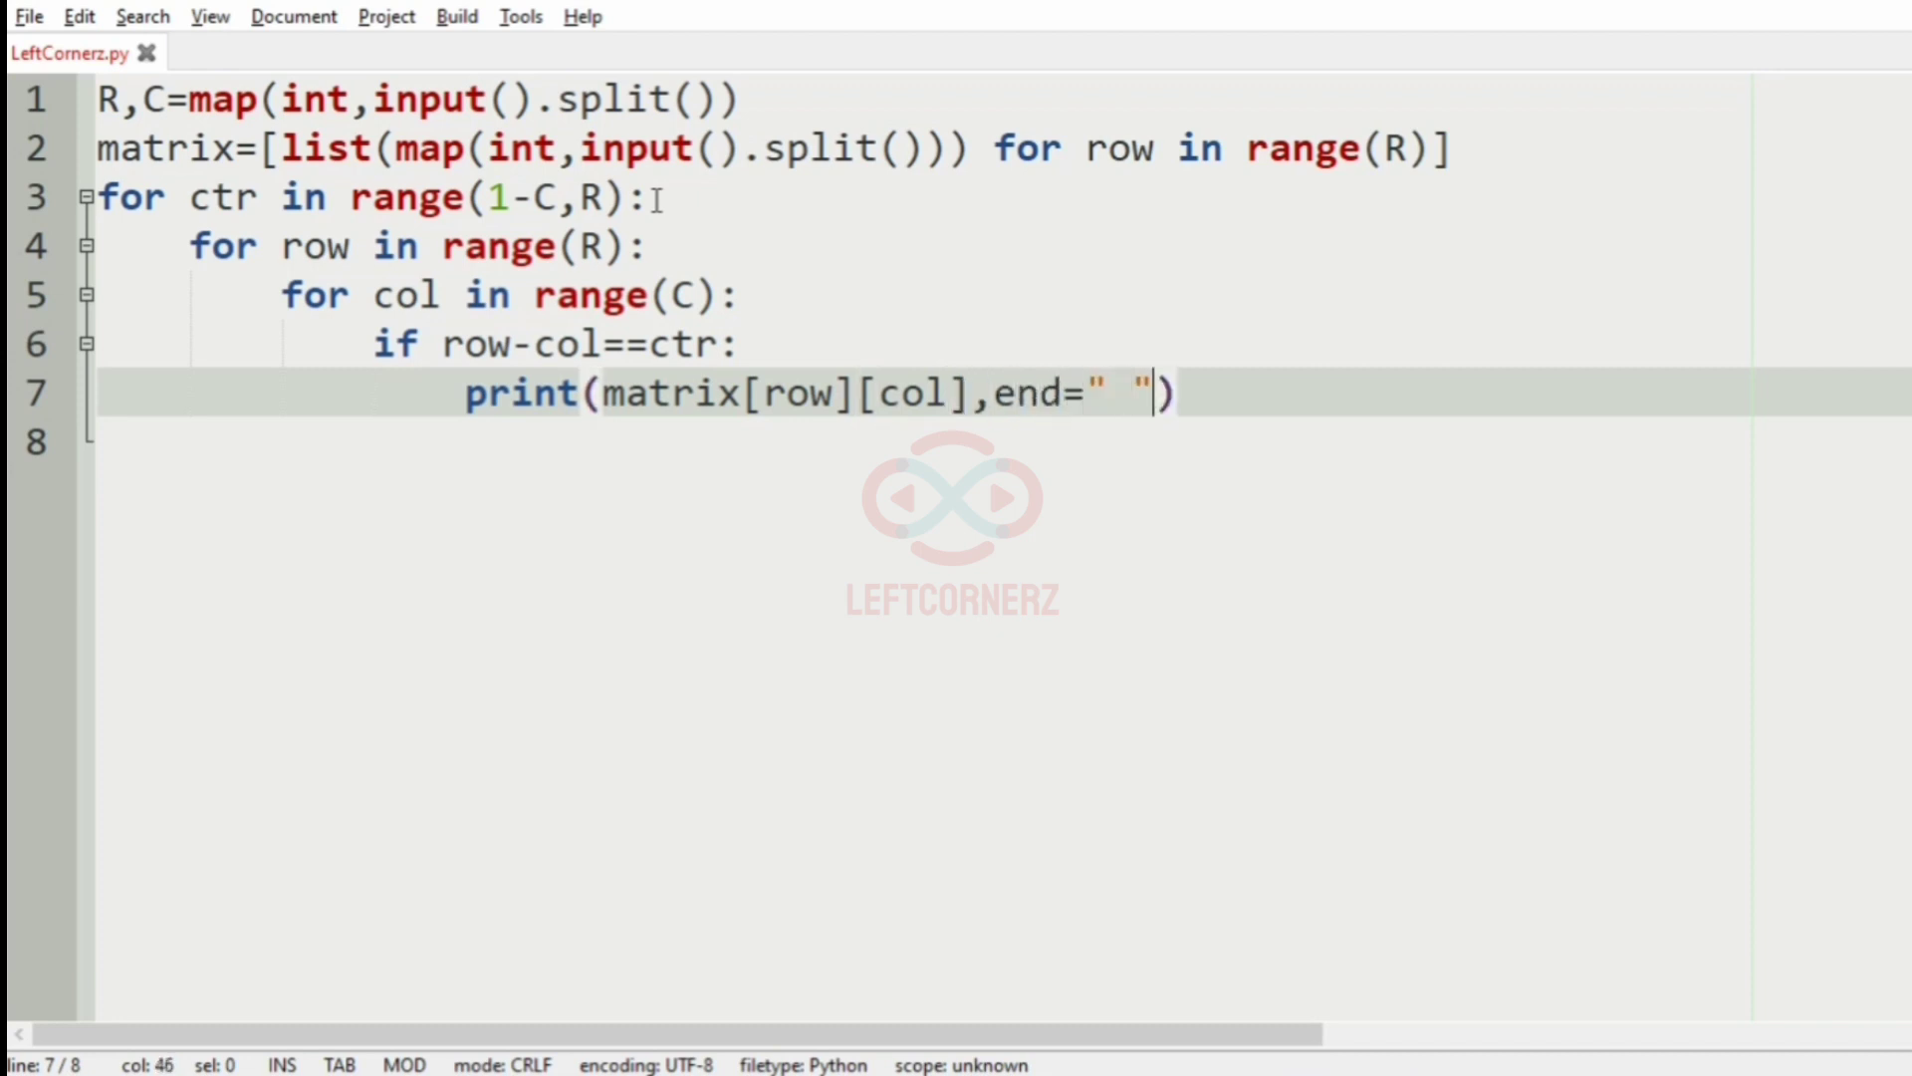
key(Return)
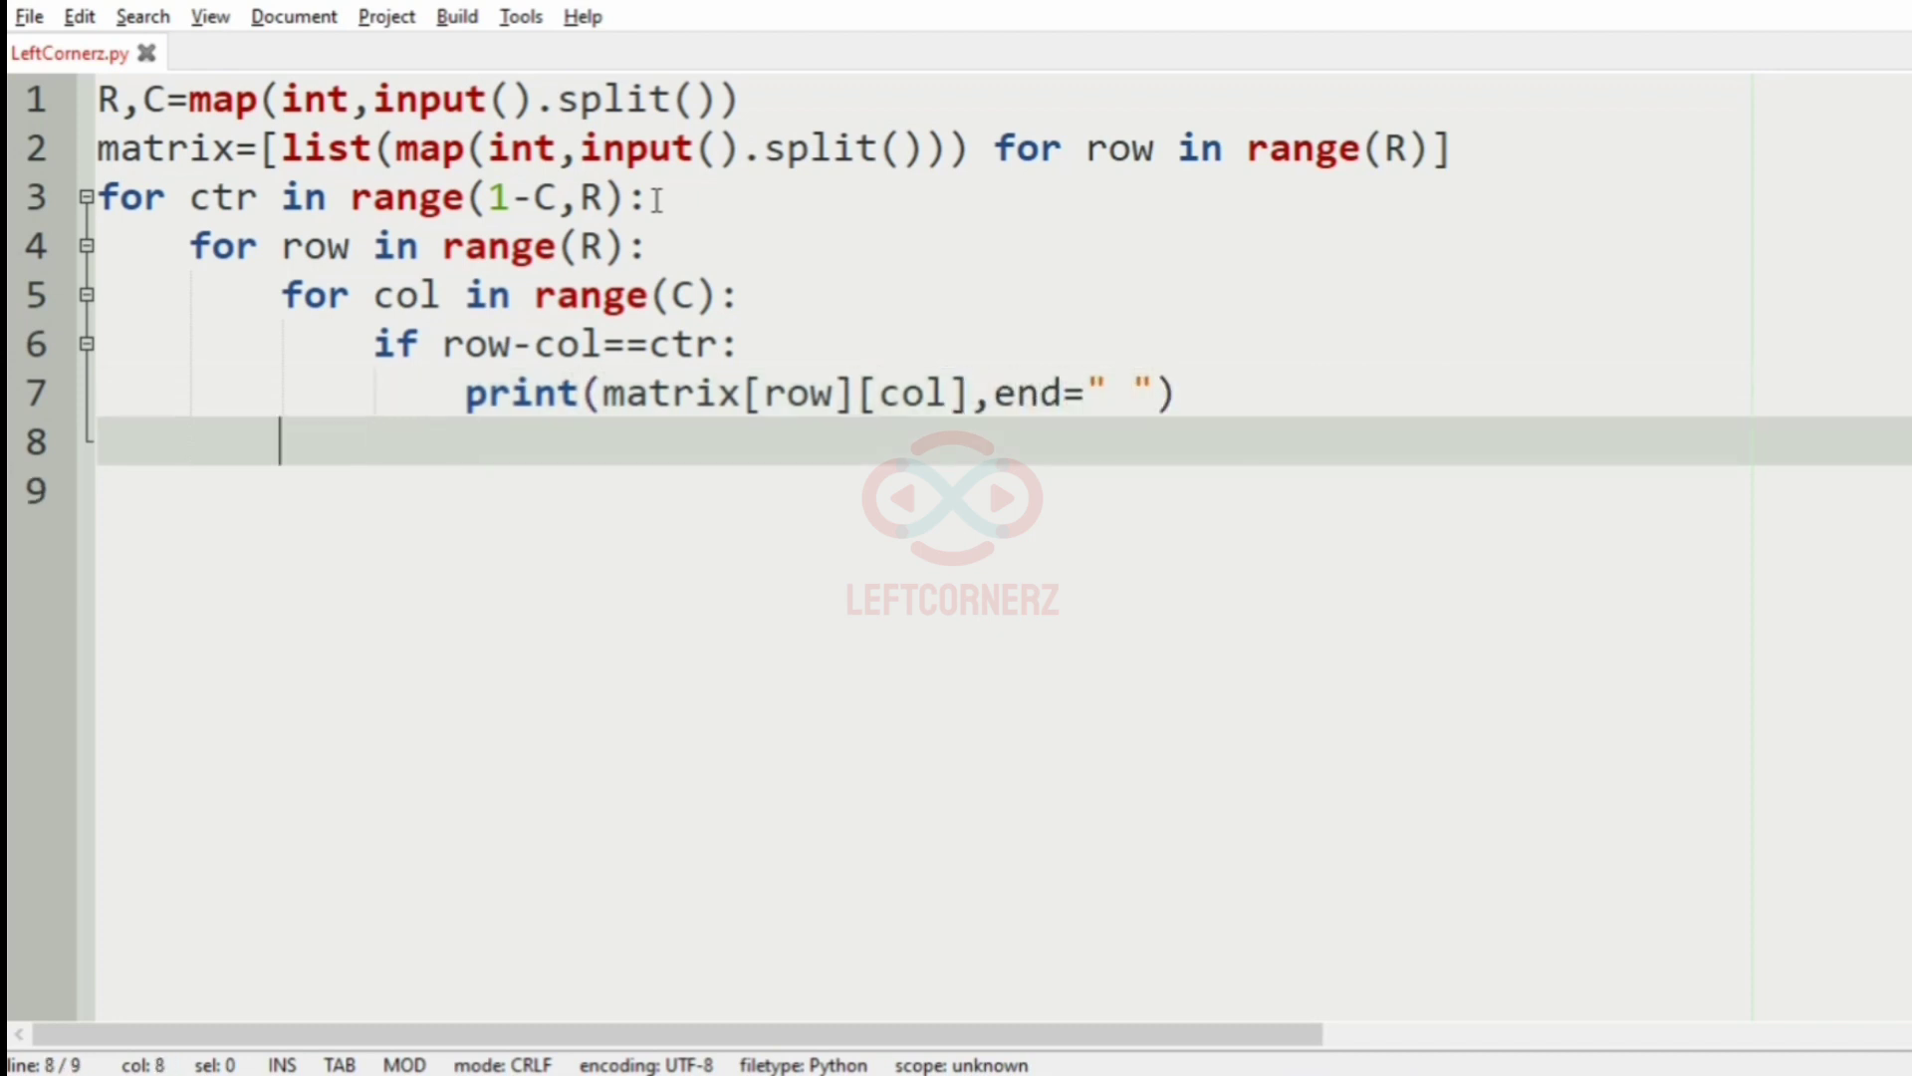
text(pri)
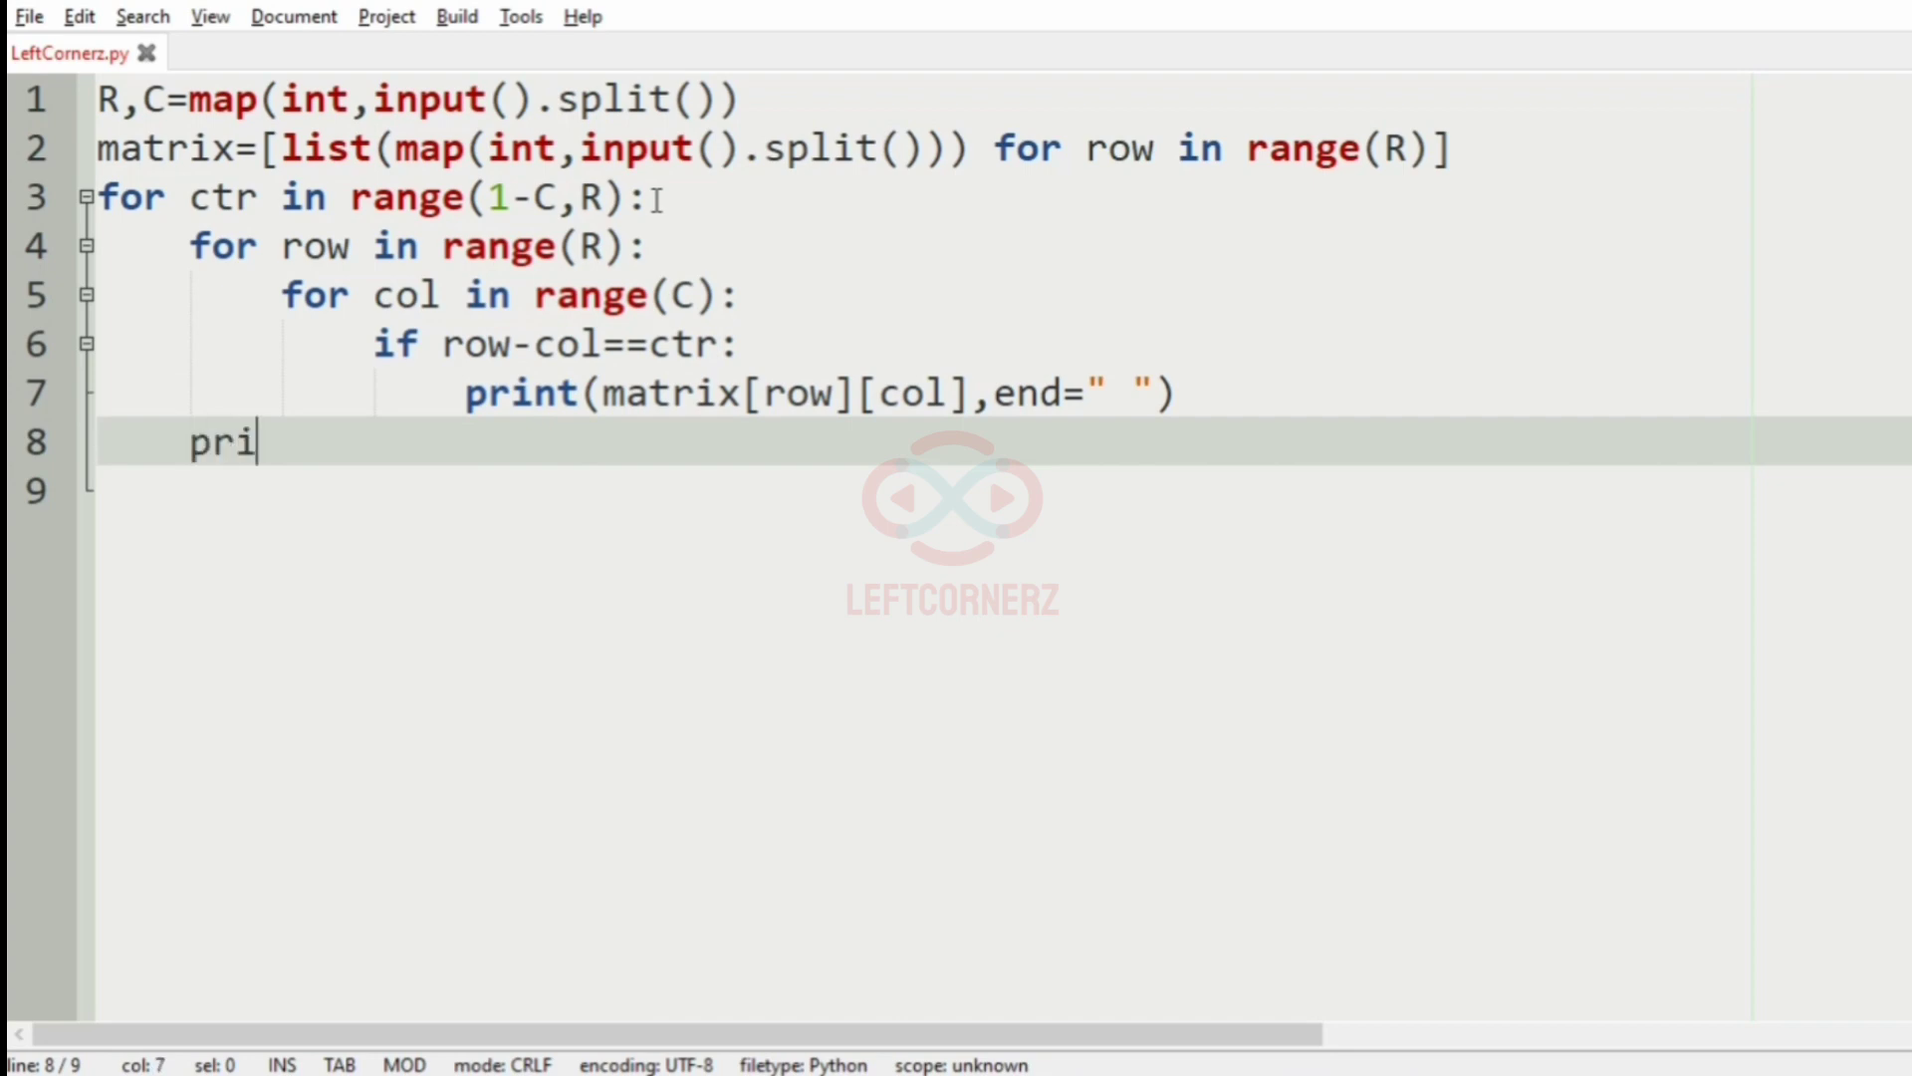
text(nt()
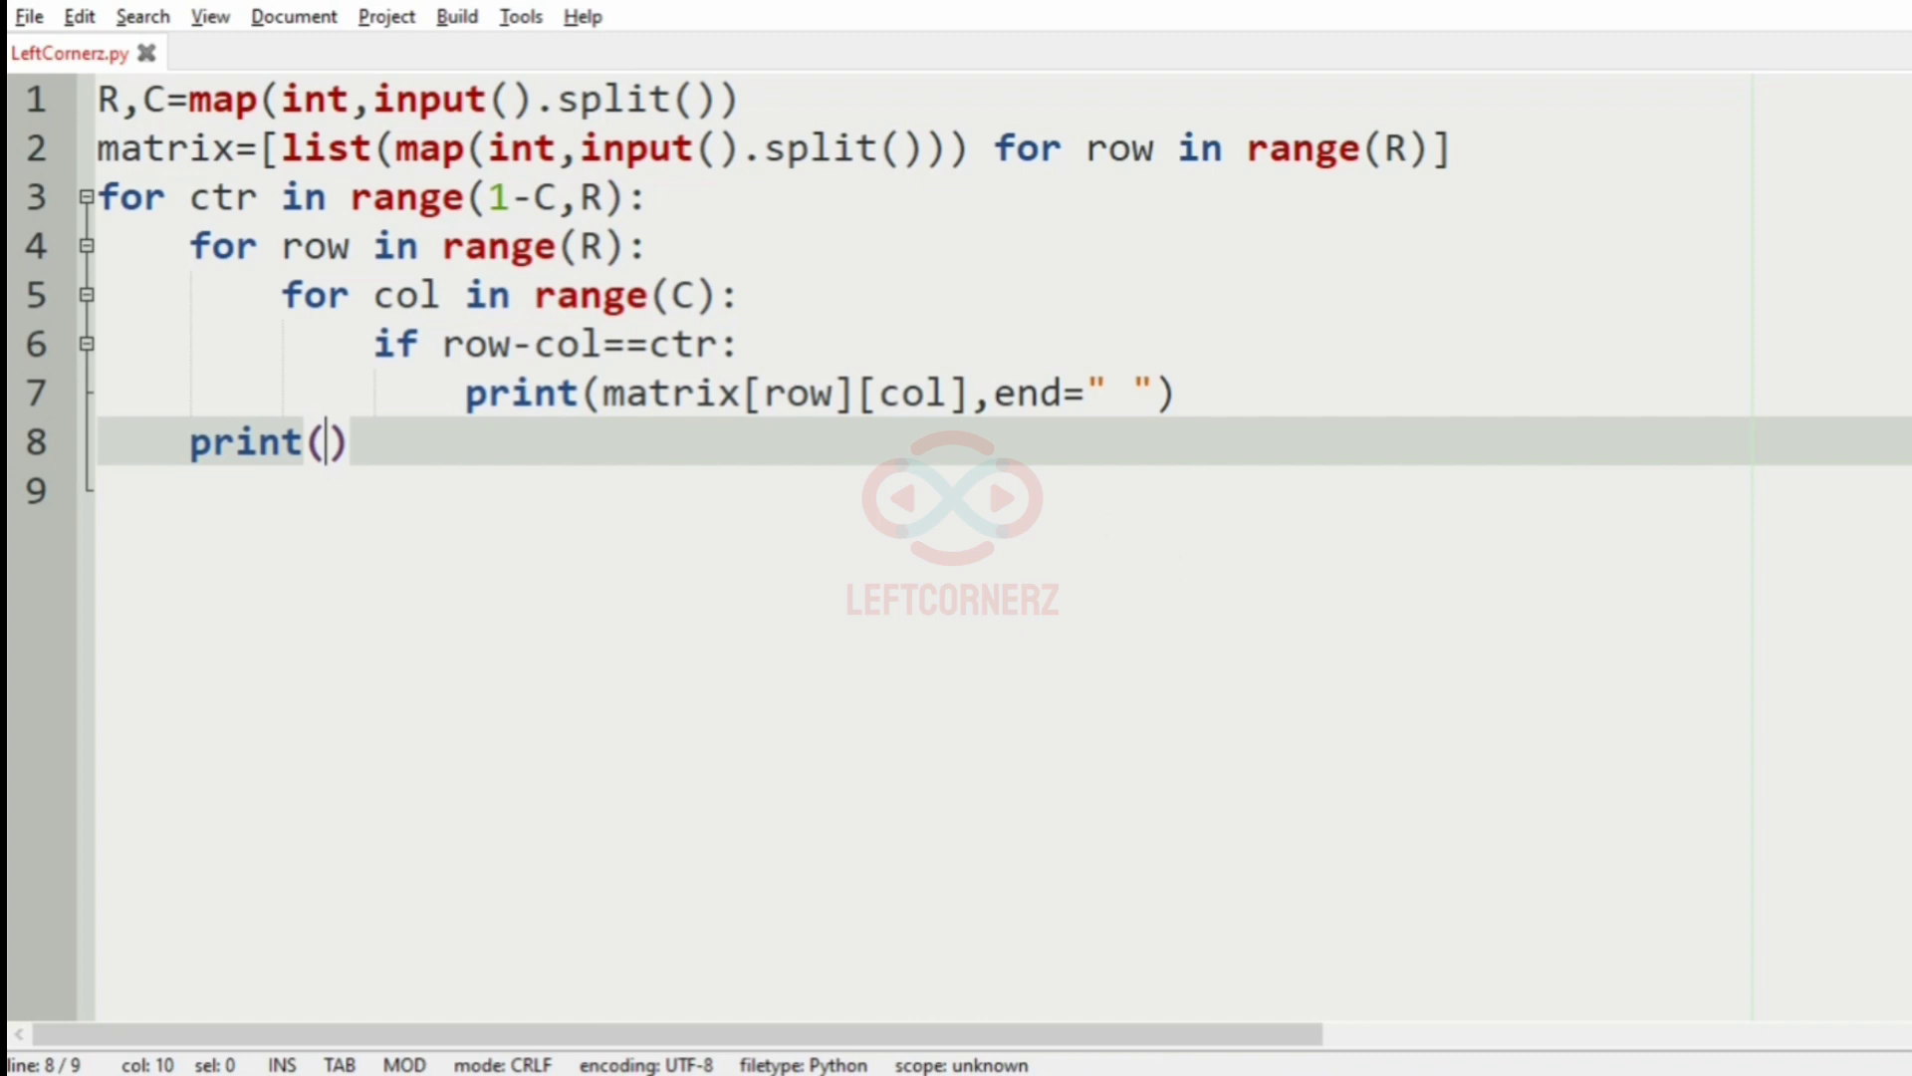
key(alt+Tab)
Copy the 3x3 test input, run the script with F5, and paste the input in
drag(893, 335, 789, 235)
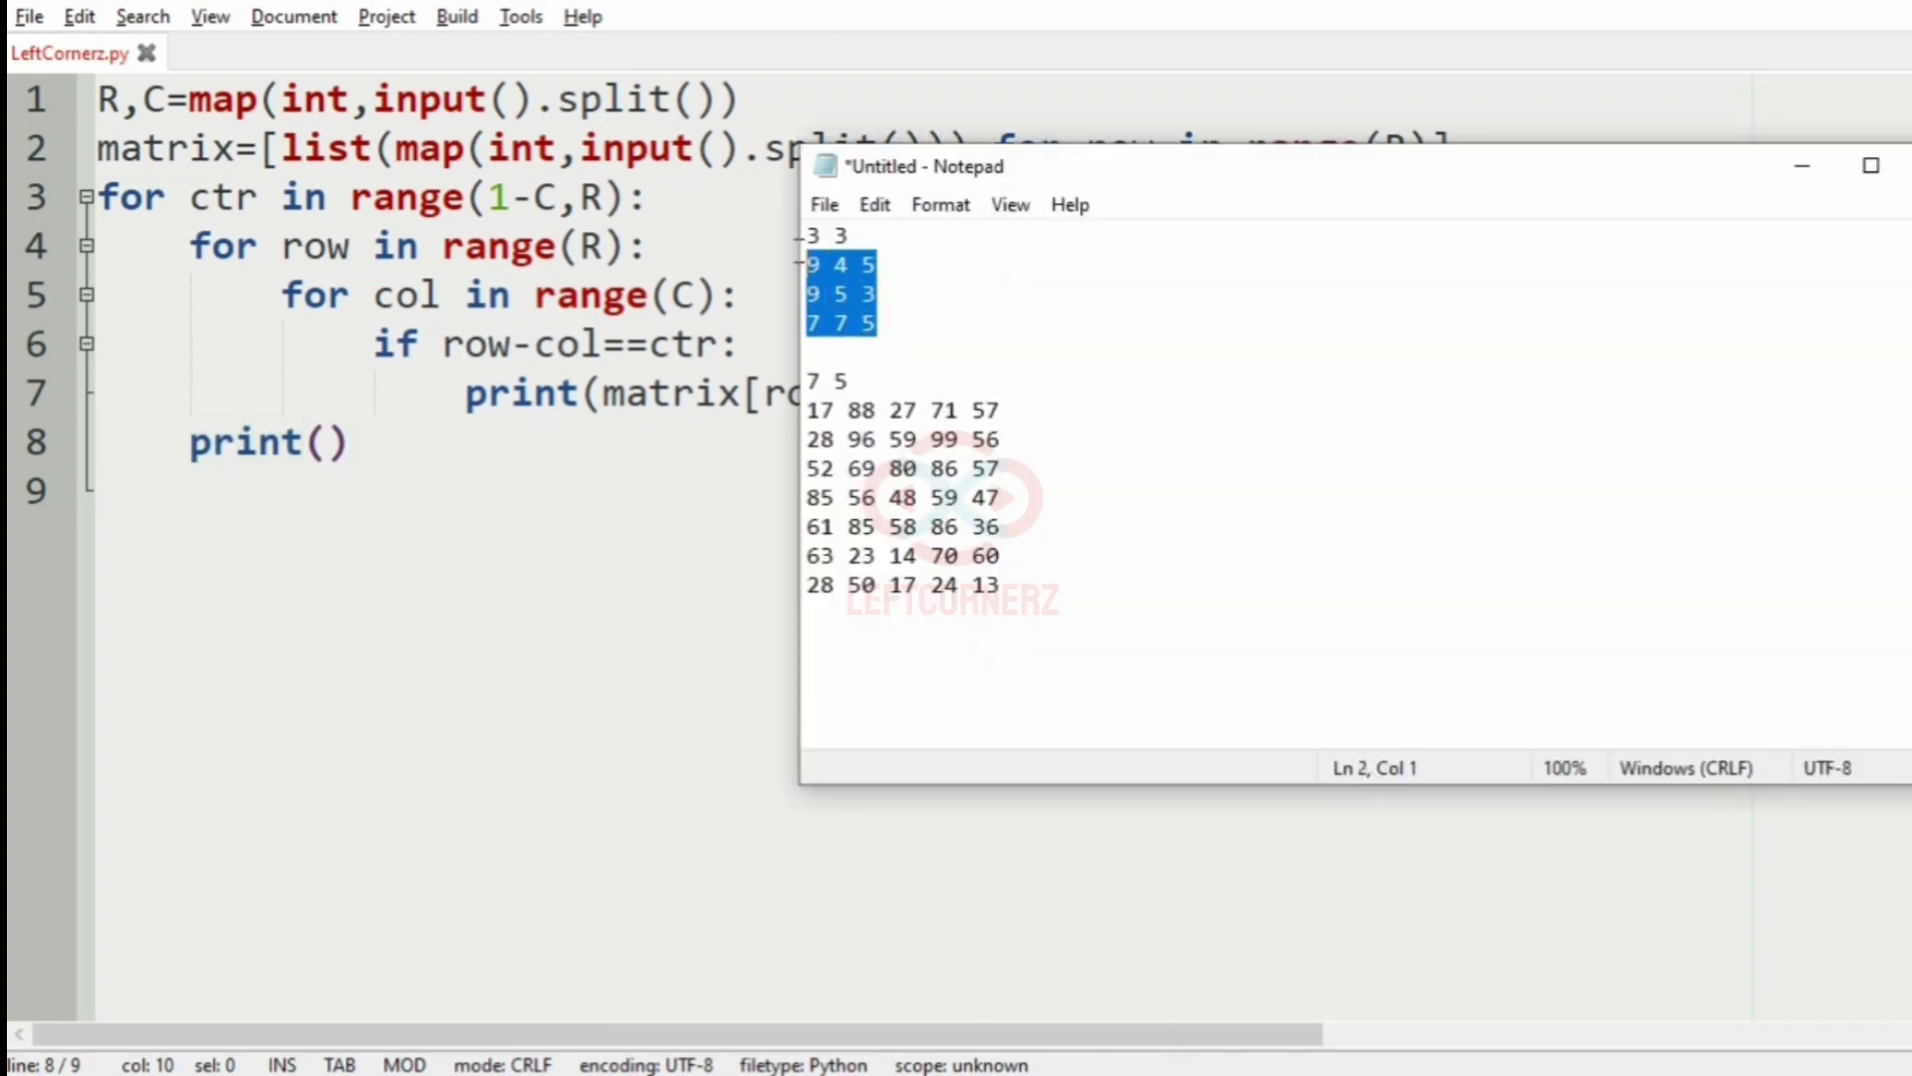
click(642, 300)
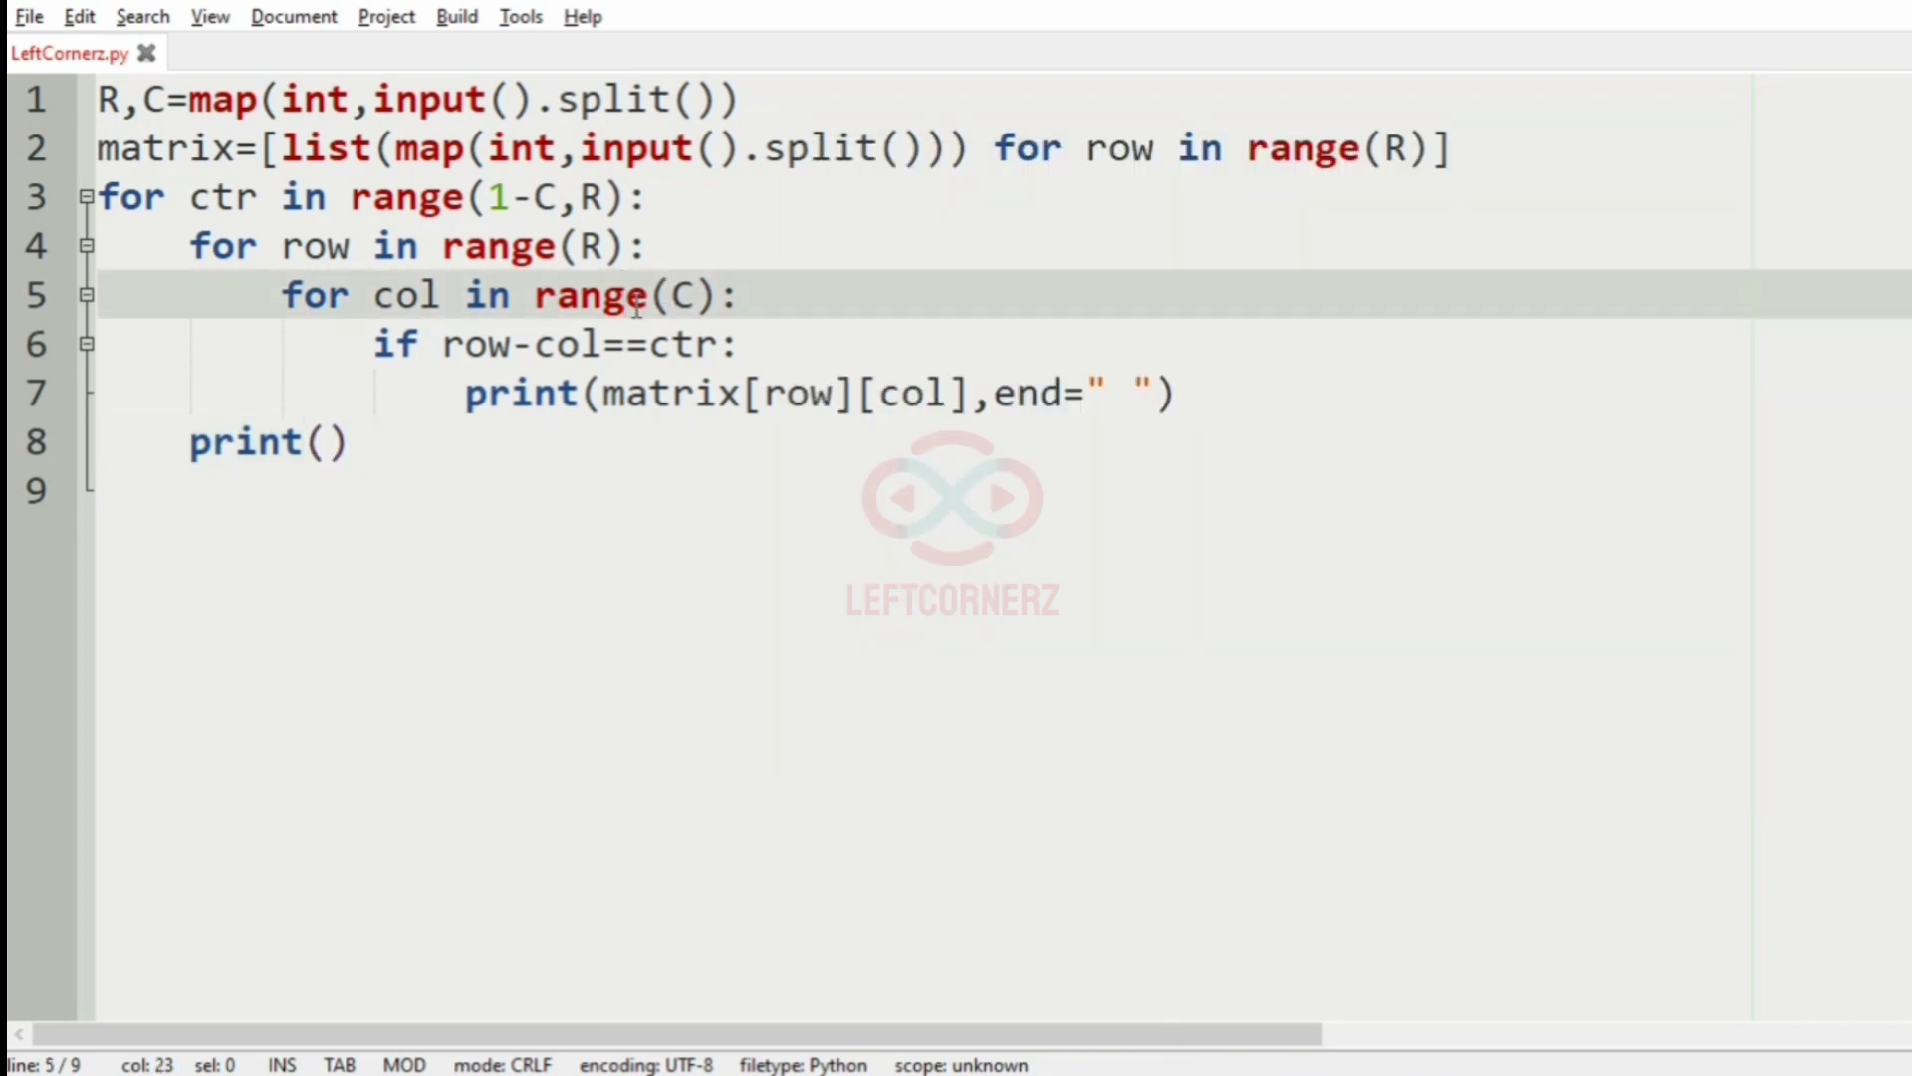
key(F5)
key(ctrl+v)
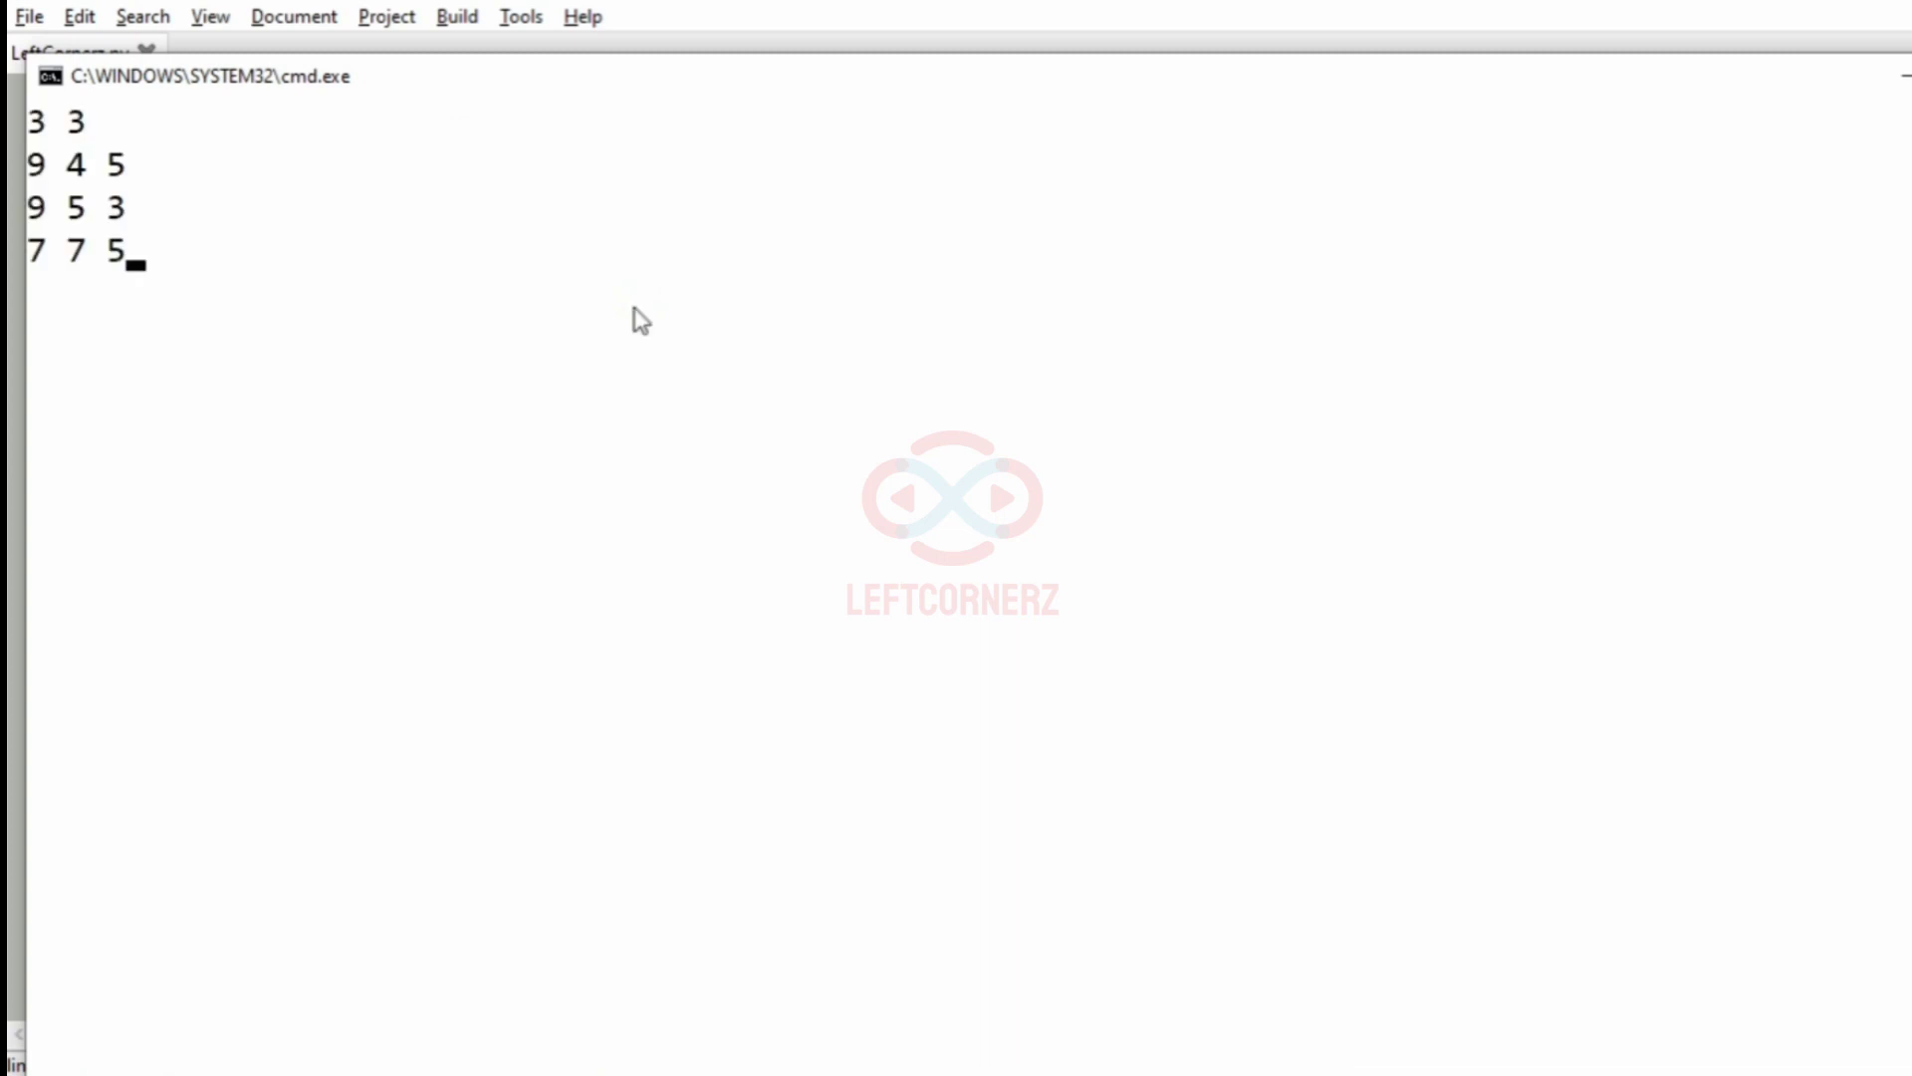
Check the printed diagonals against the 3x3 input, then close the console
drag(79, 505, 132, 347)
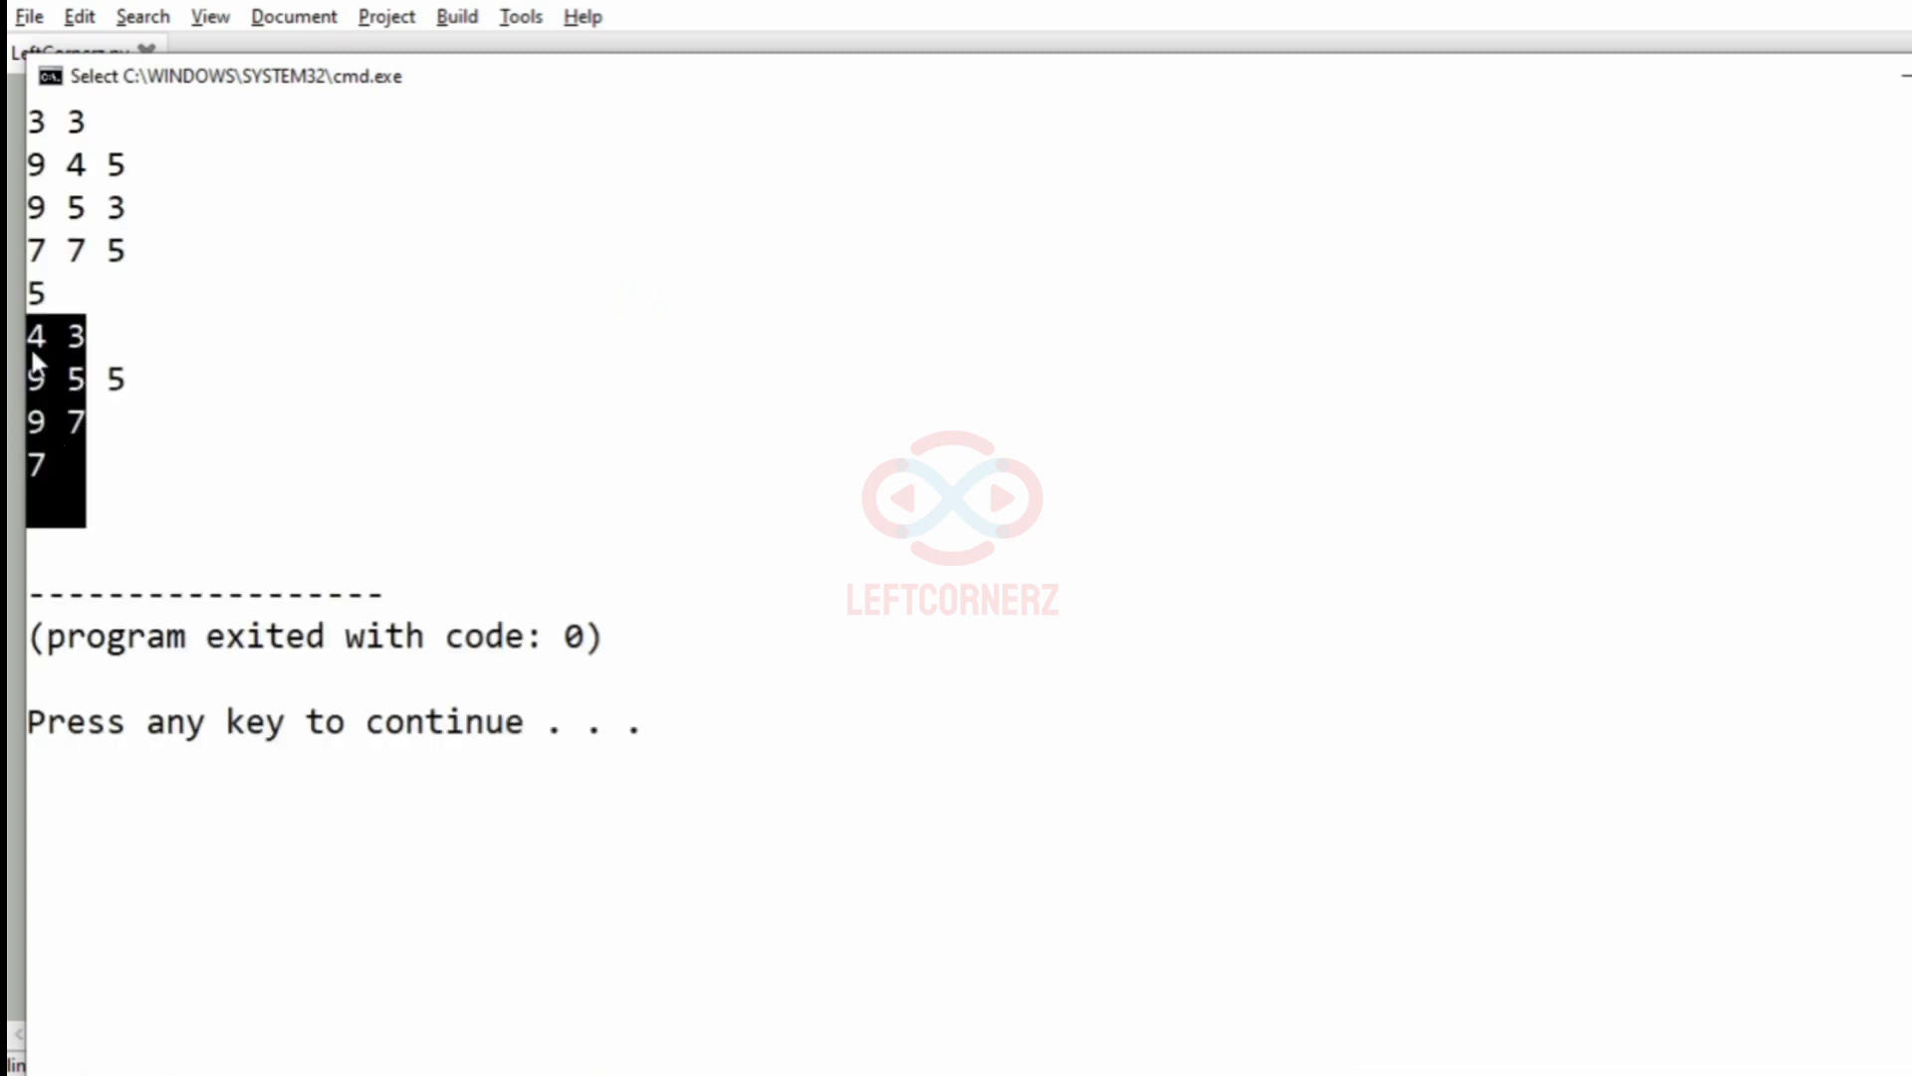
click(133, 348)
click(116, 167)
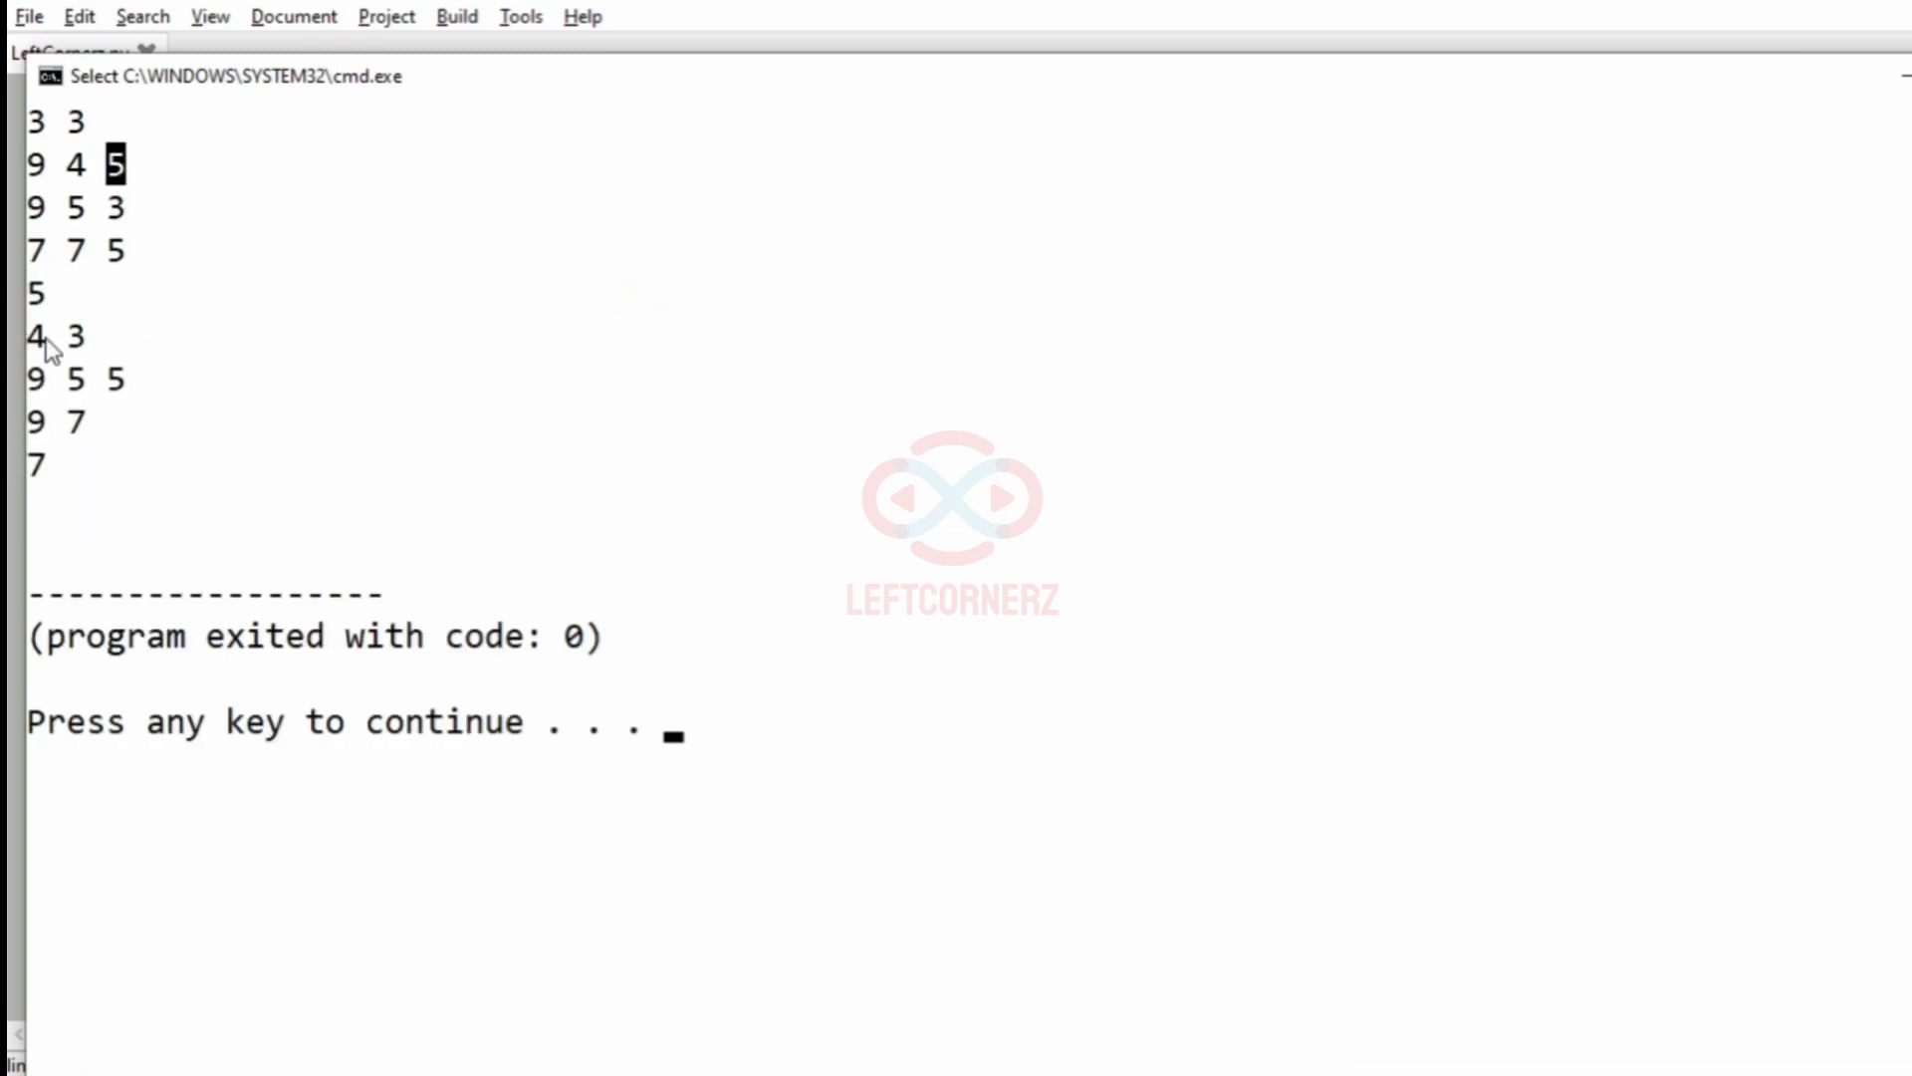
click(75, 166)
click(117, 207)
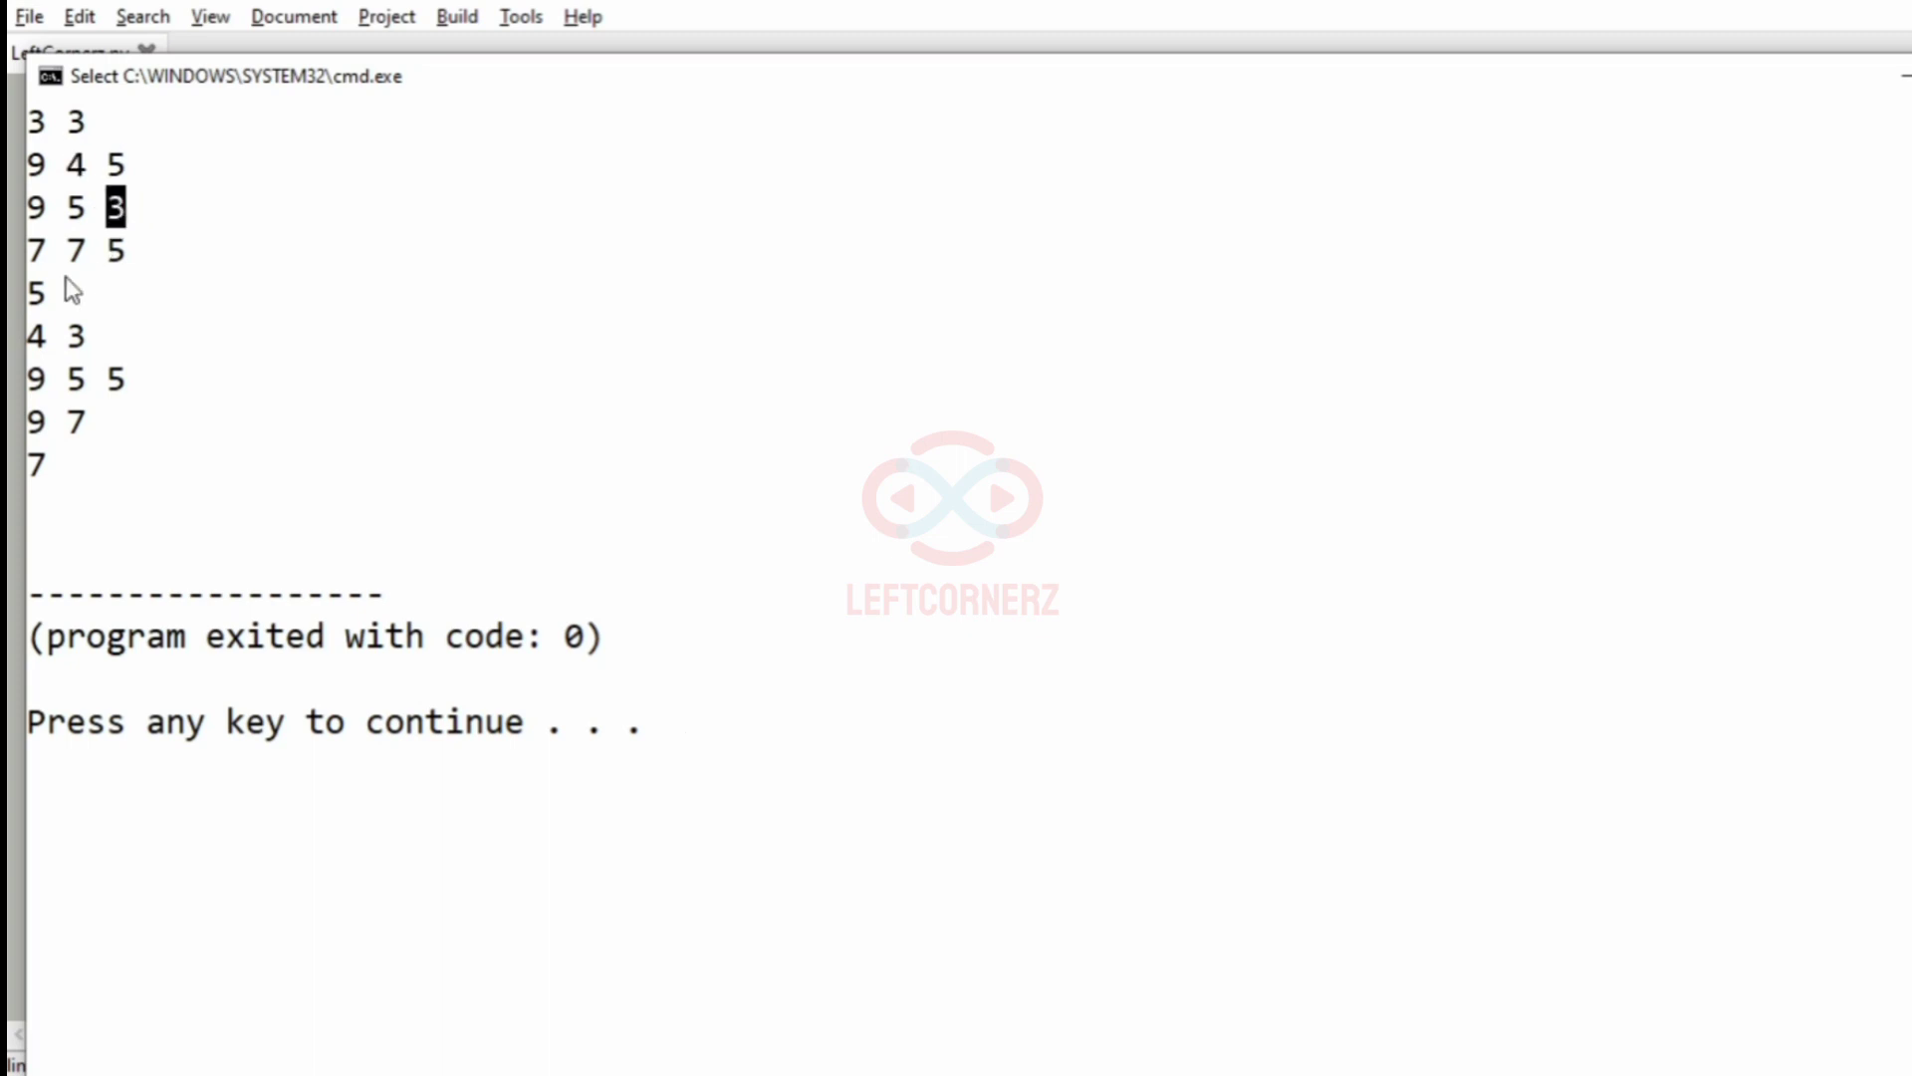
click(55, 166)
click(79, 212)
click(115, 251)
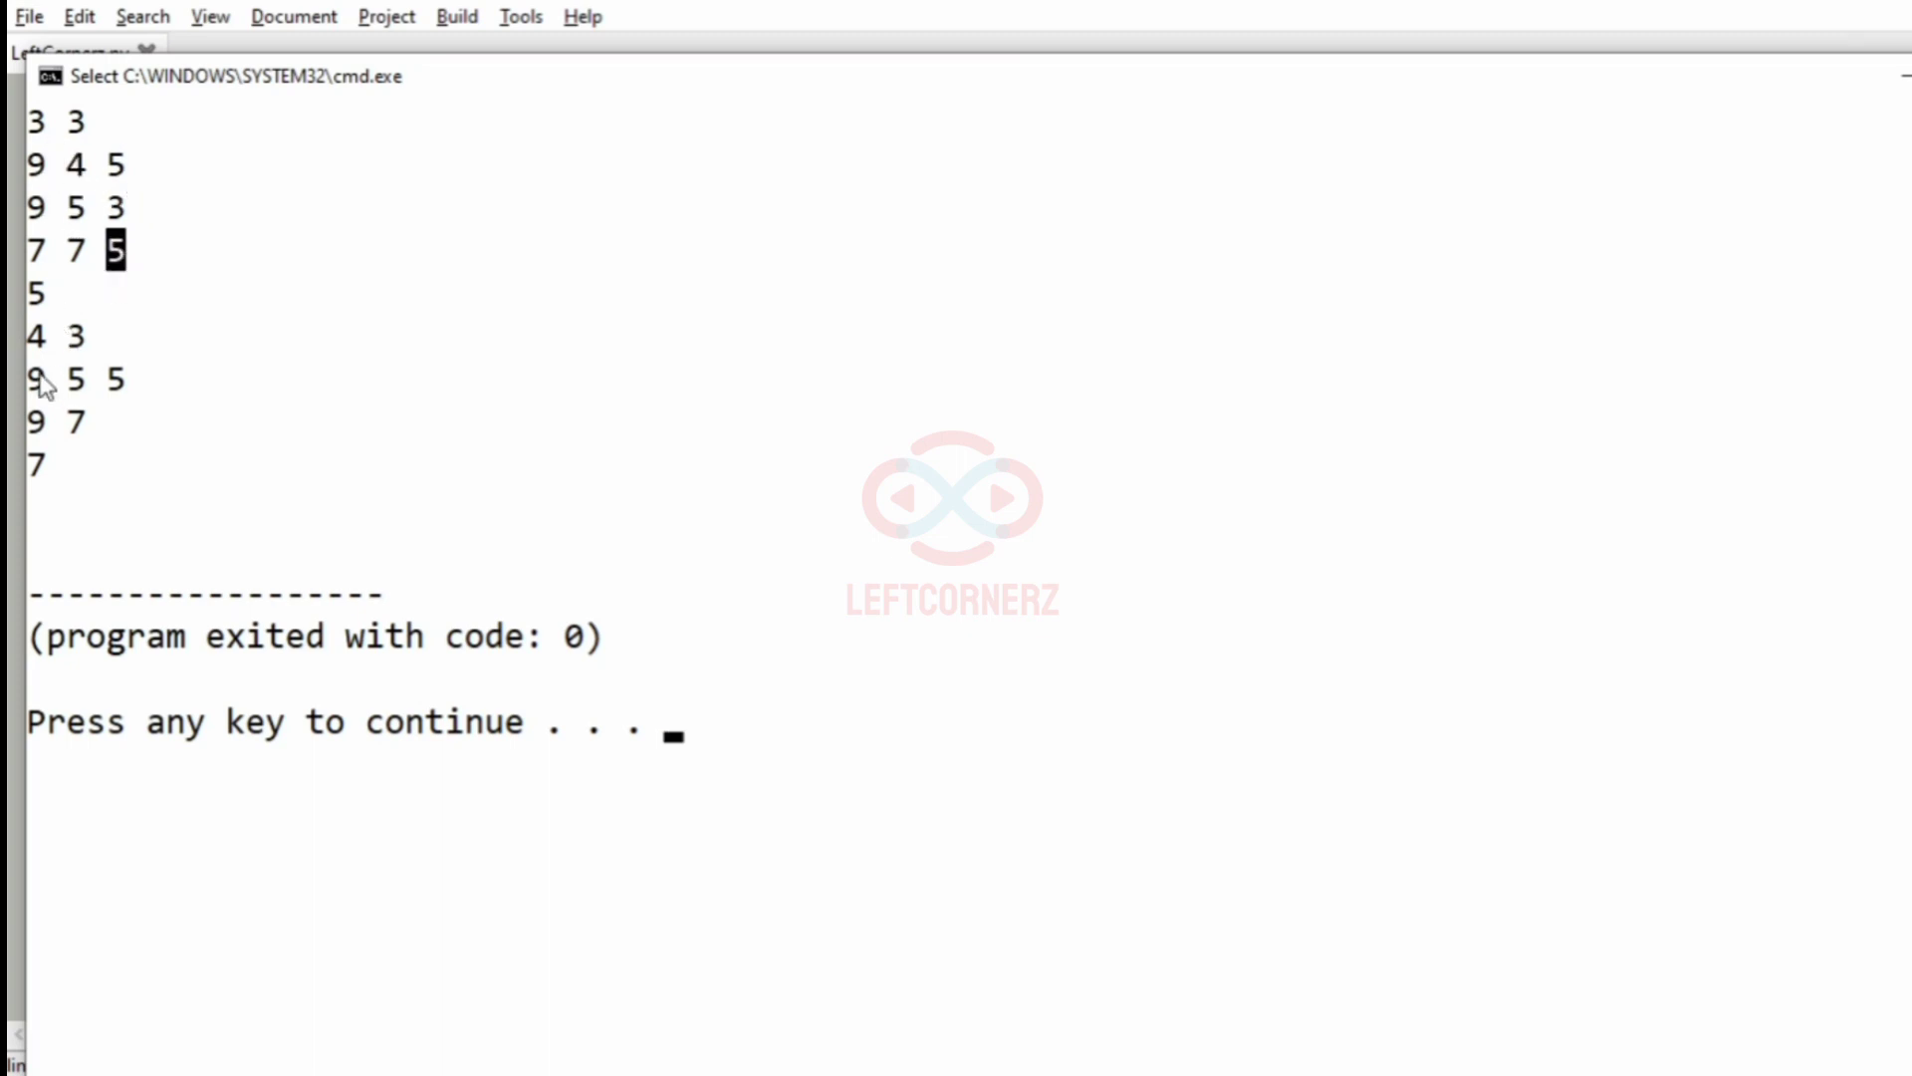
click(35, 214)
click(71, 250)
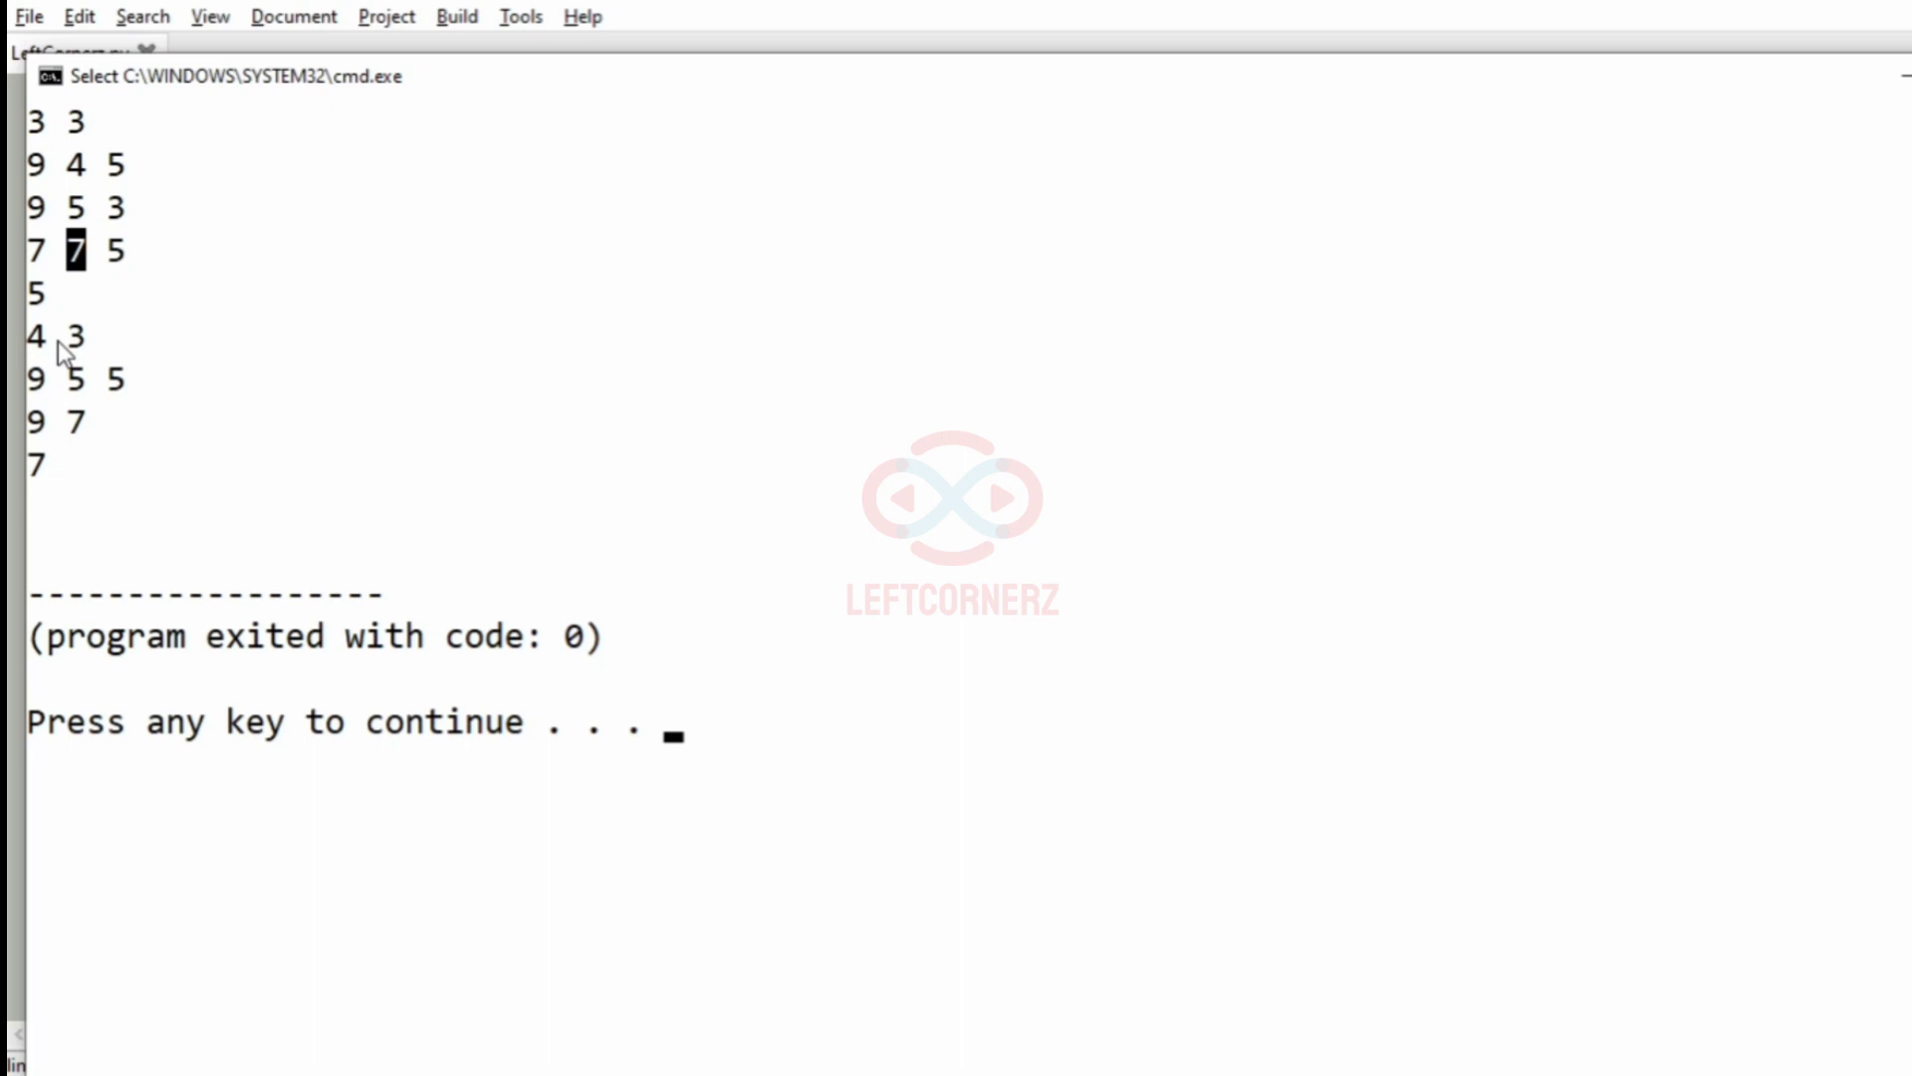
drag(37, 307, 146, 481)
click(392, 475)
key(Return)
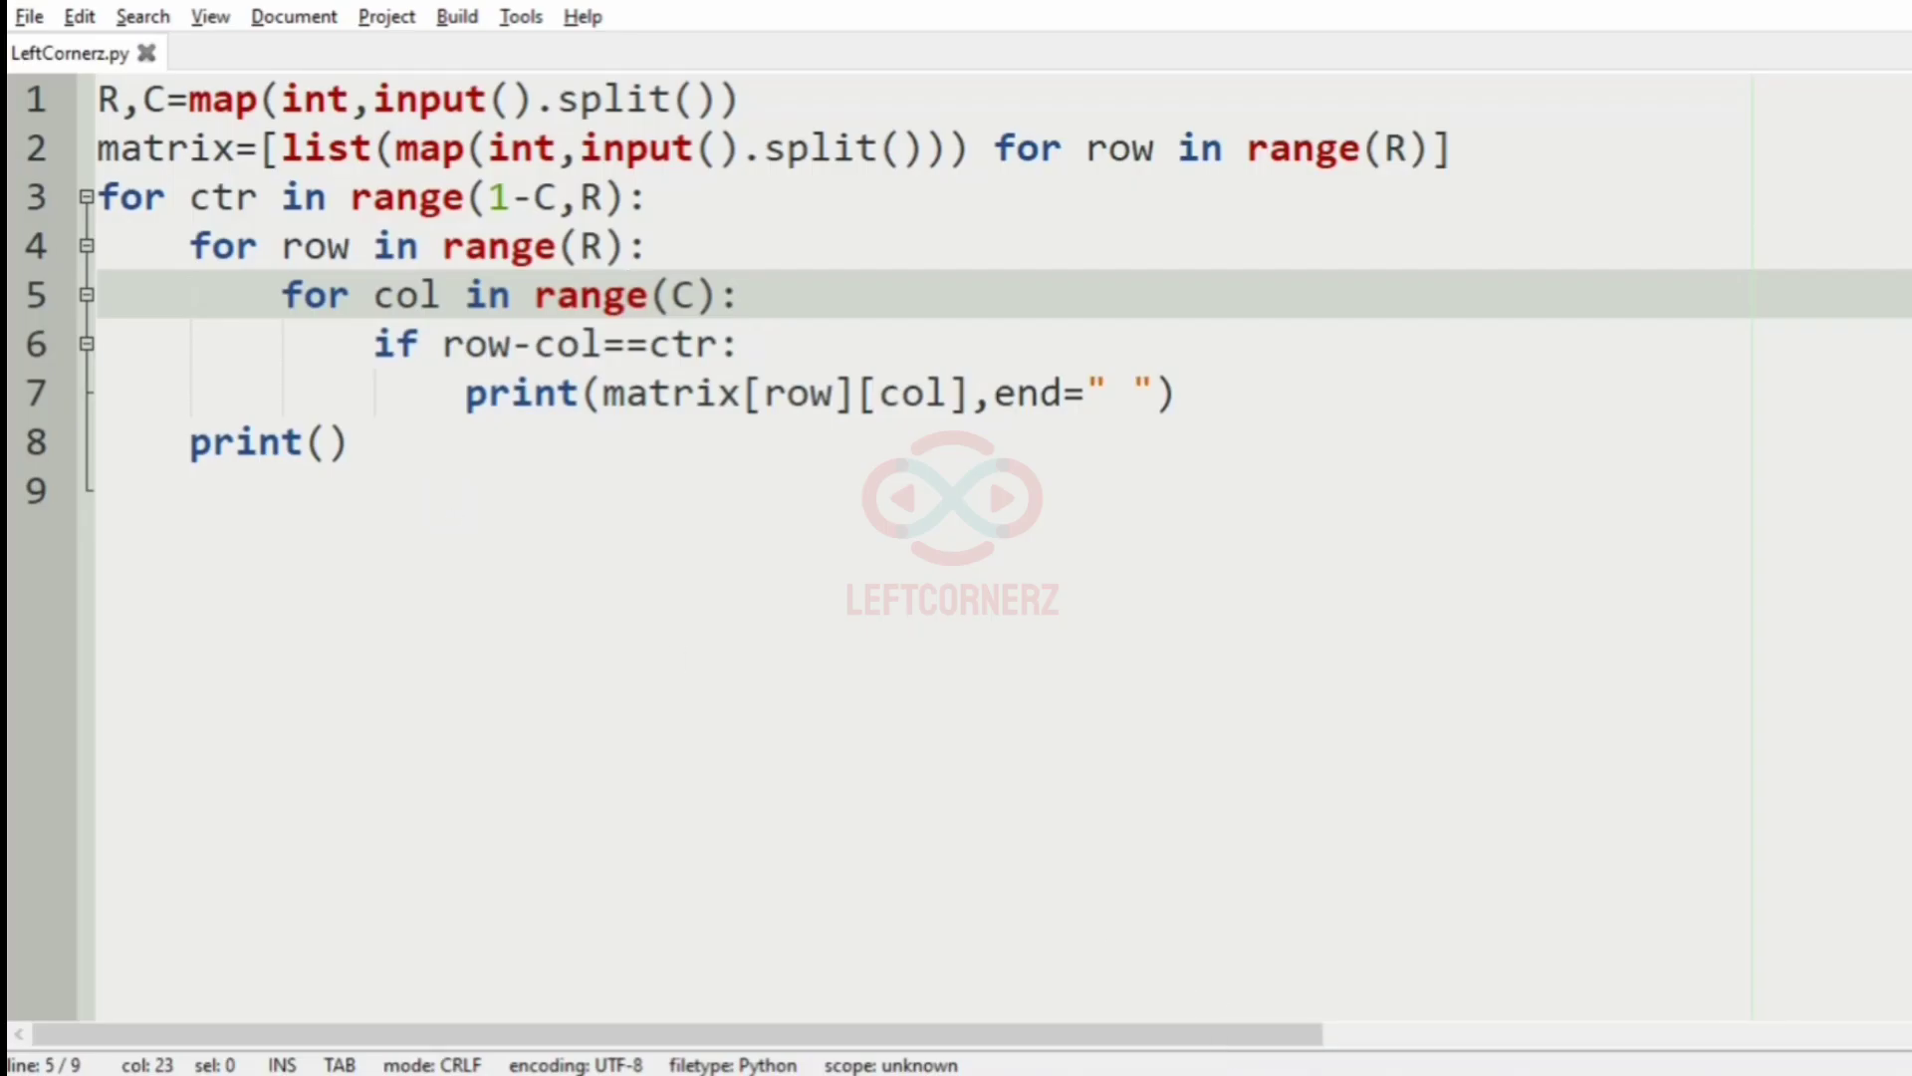
Copy the 7x5 test input, run with F5, paste it, and highlight the diagonal output
key(alt+Tab)
mouse_move(1004, 585)
mouse_down()
mouse_move(866, 467)
mouse_move(815, 380)
mouse_up()
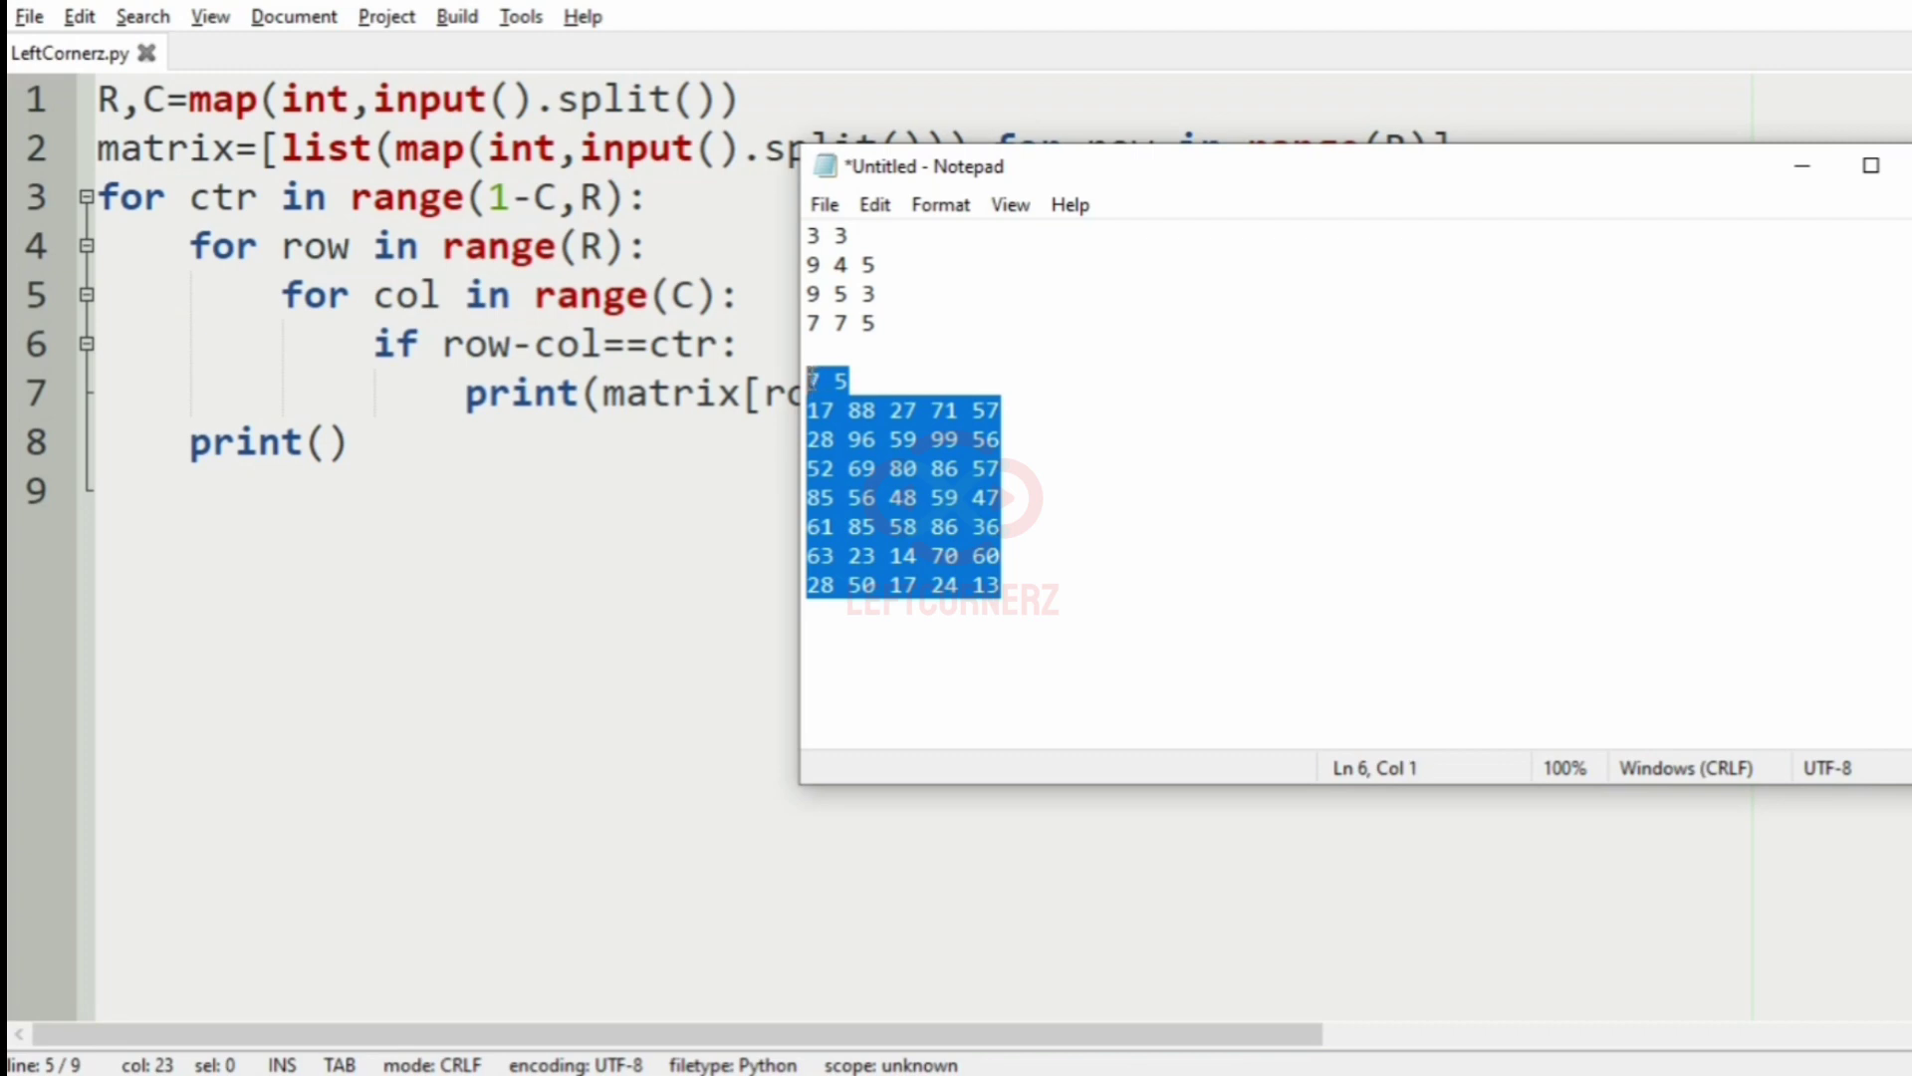
click(696, 374)
key(F5)
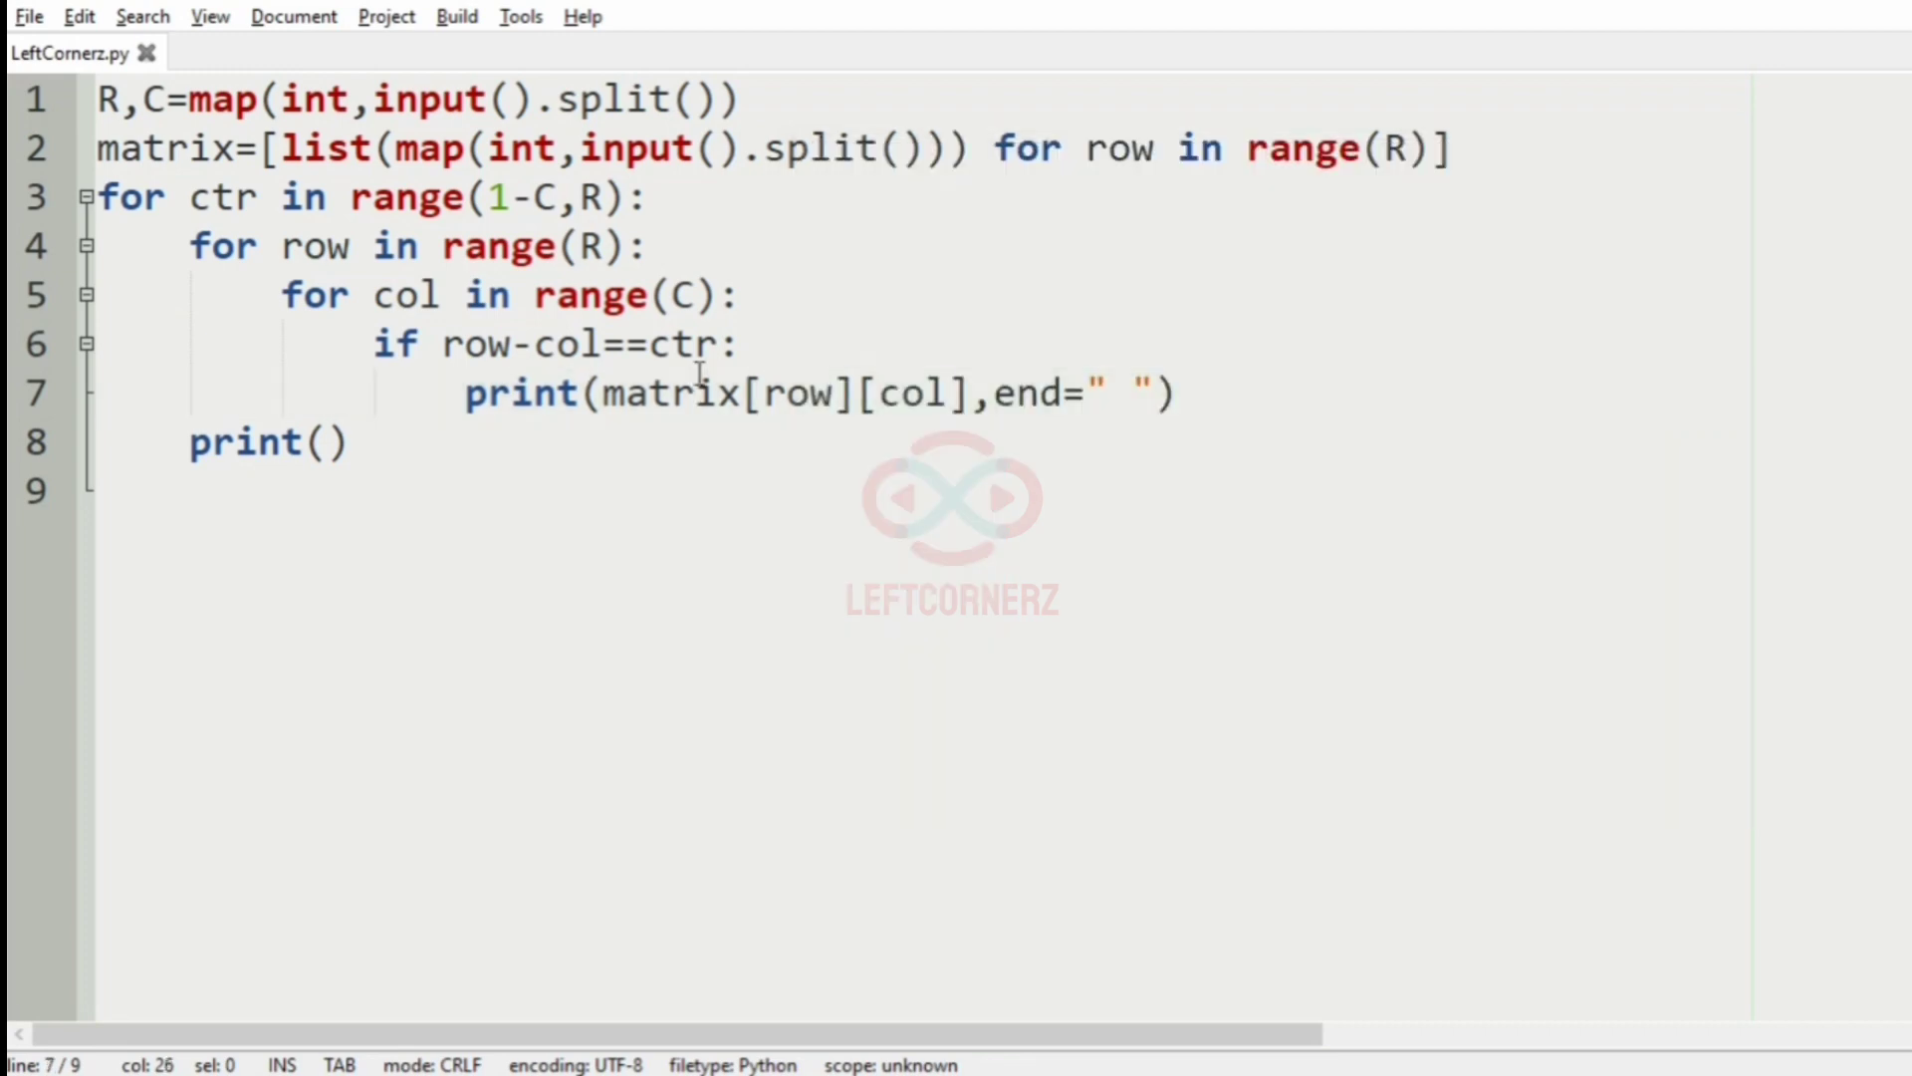
key(ctrl+v)
key(Return)
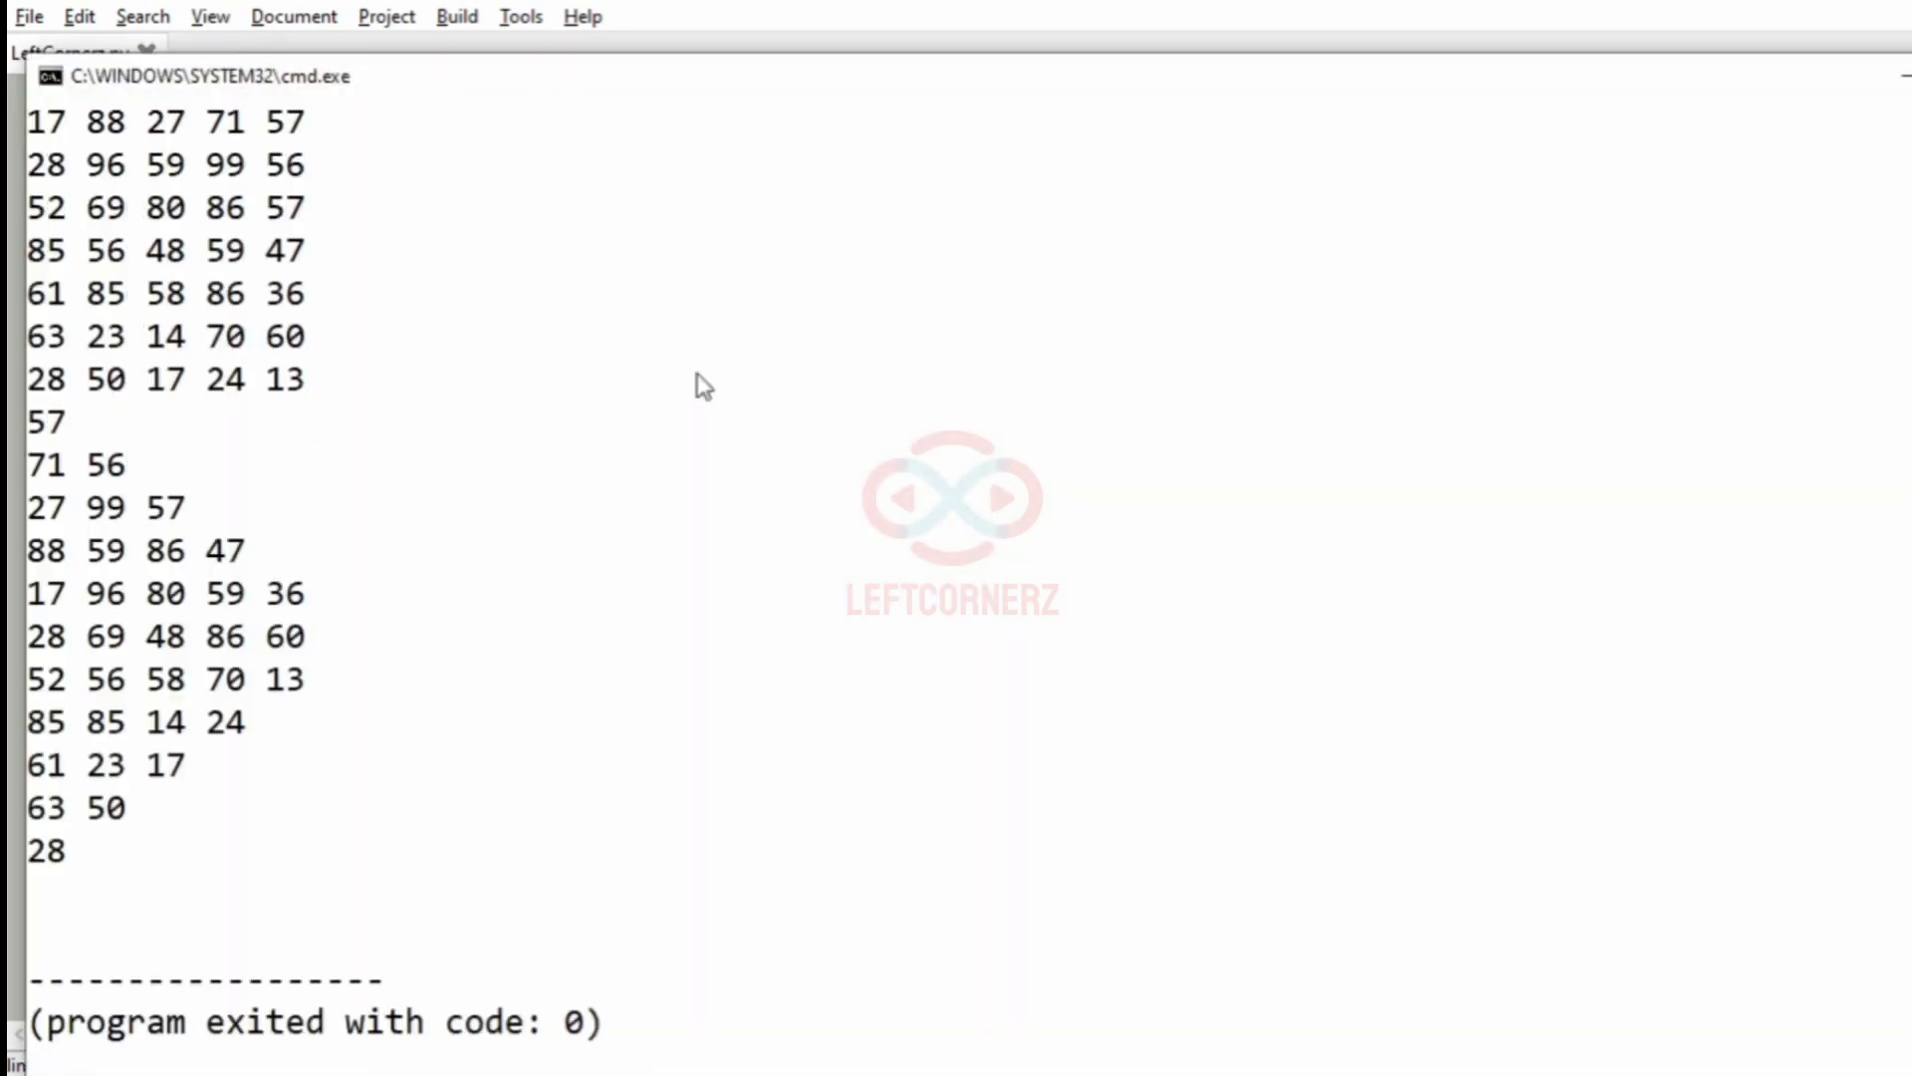
drag(44, 429, 295, 848)
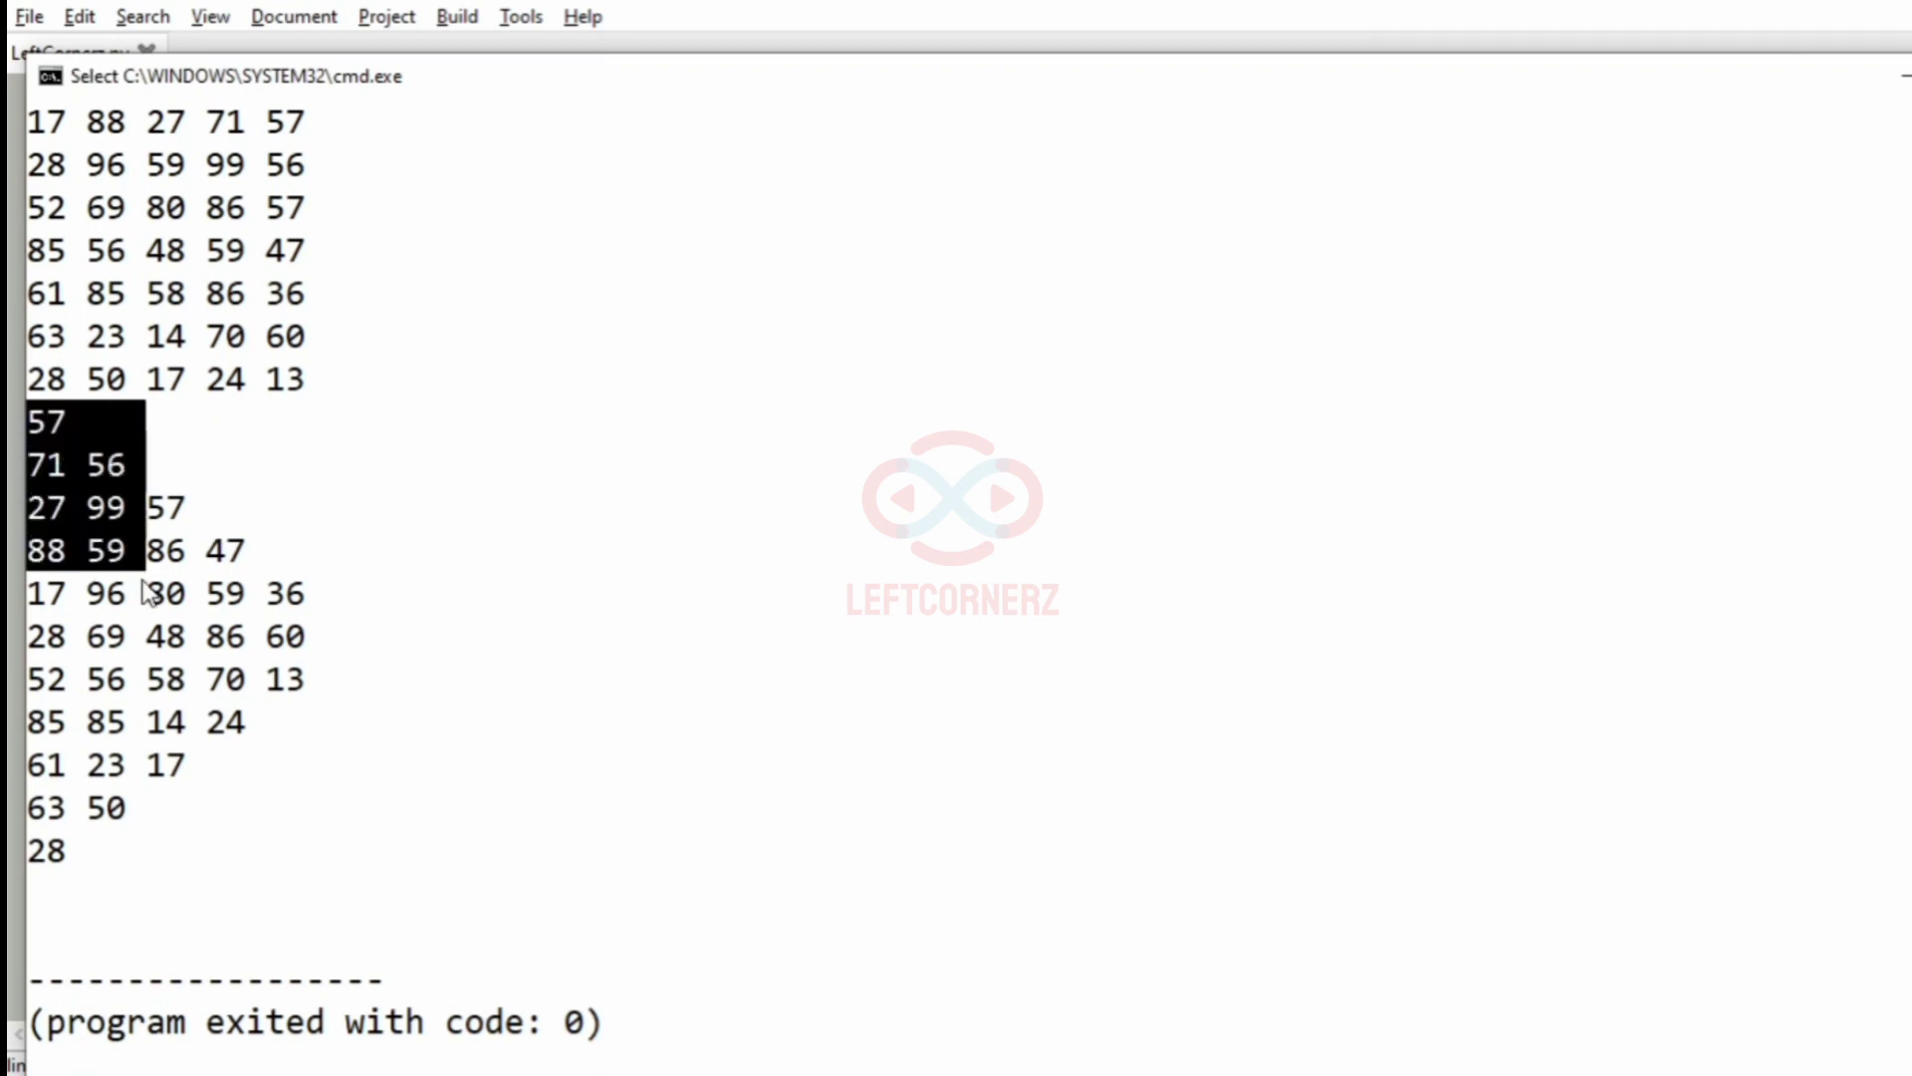